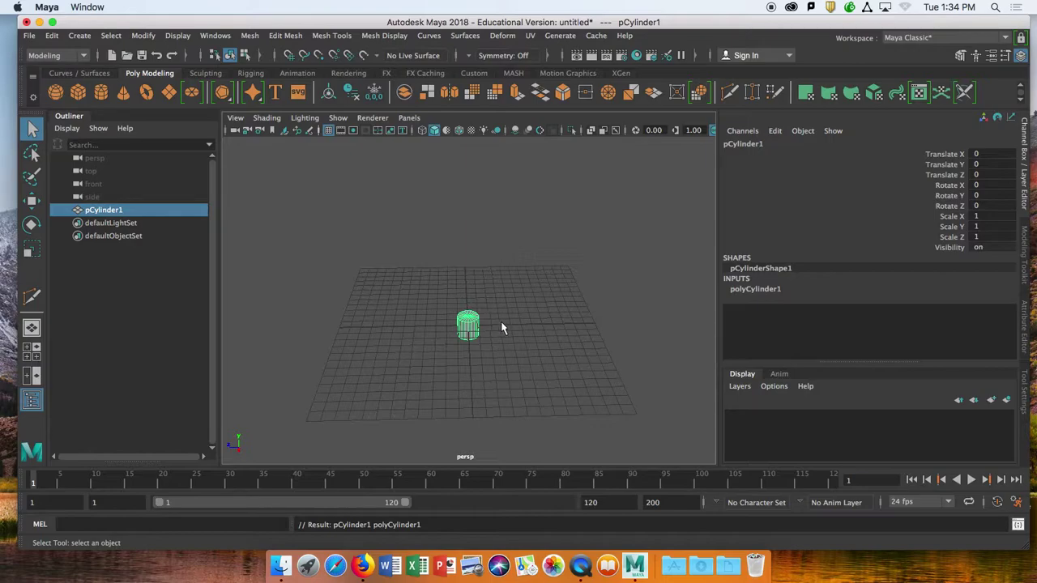
- Move the cylinder straight up to about 1.915 on the Y axis
scroll(480, 320, "down", 5)
scroll(479, 319, "up", 7)
scroll(478, 322, "up", 2)
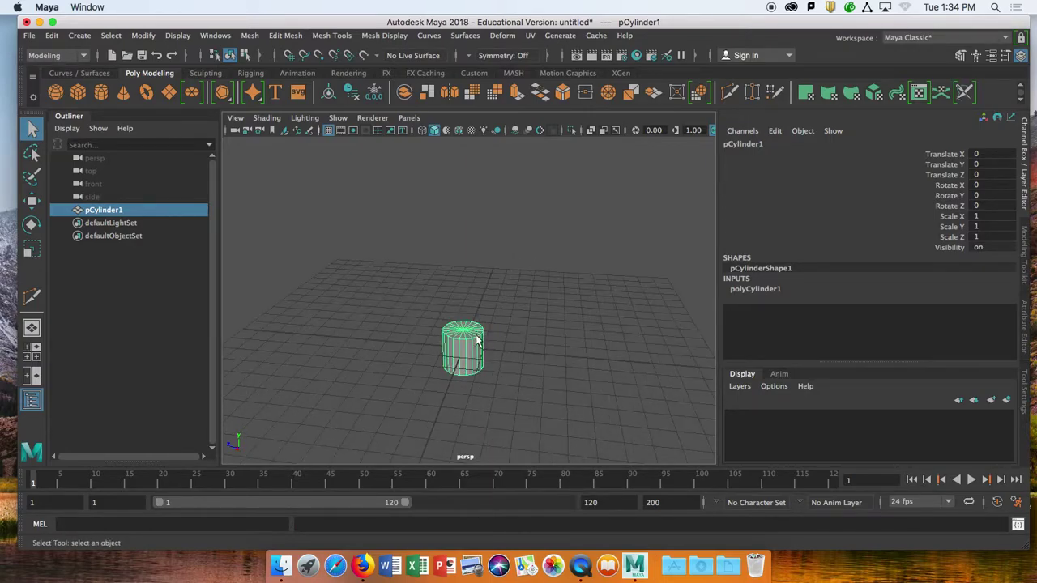
key("w")
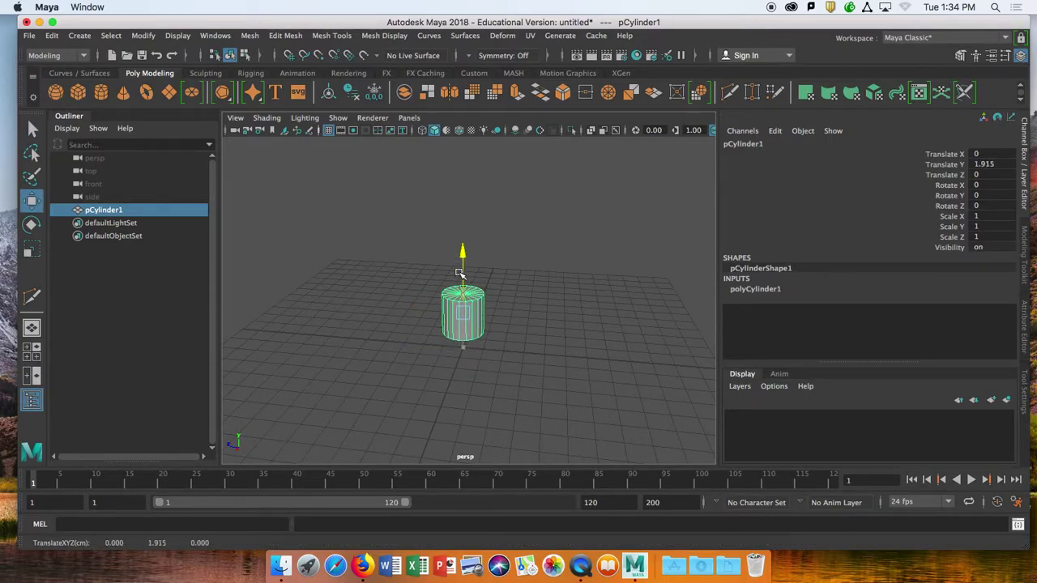
- Set the cylinder's axis subdivisions to 15 in its polyCylinder1 construction settings
left_click(769, 291)
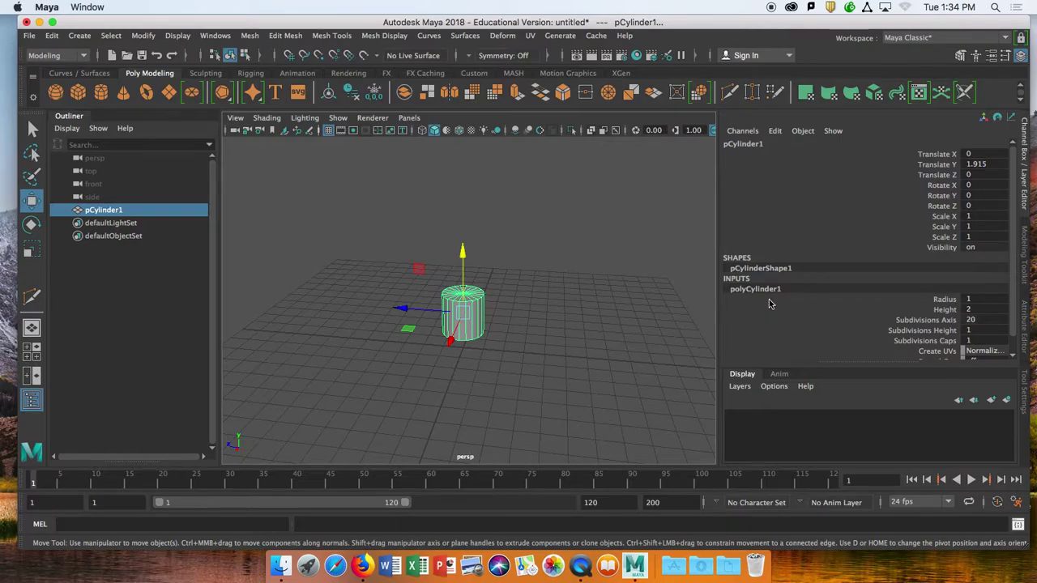
scroll(543, 307, "down", 2)
scroll(543, 307, "up", 4)
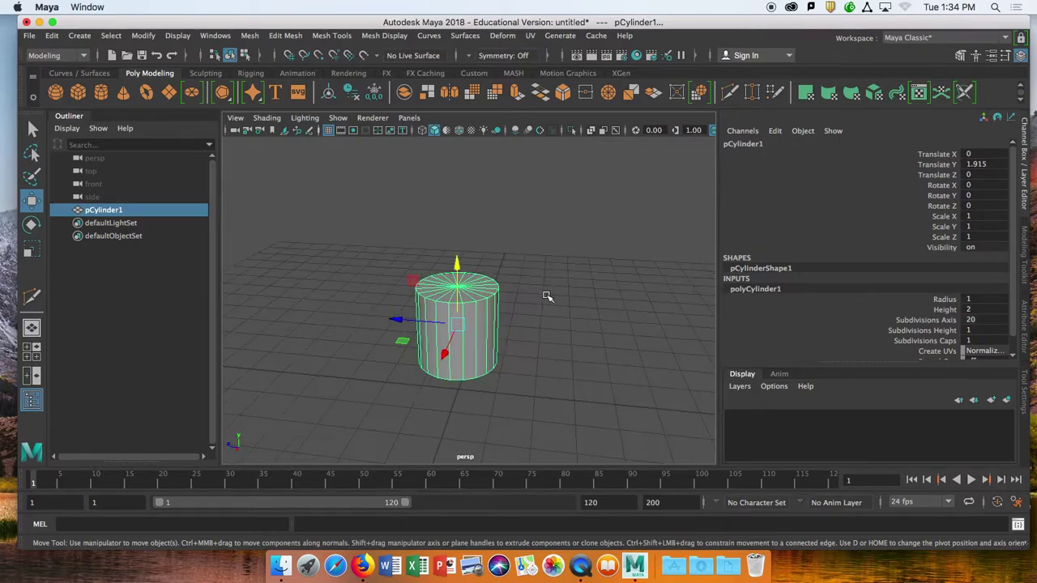
double_click(982, 320)
type("15")
key("Tab")
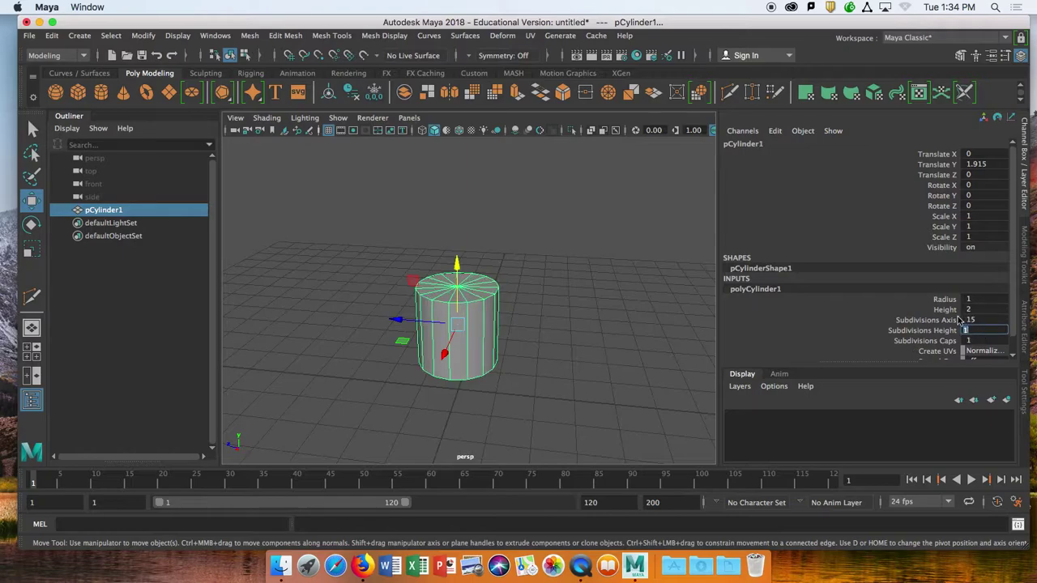
left_click_drag(557, 340, 574, 338, "alt")
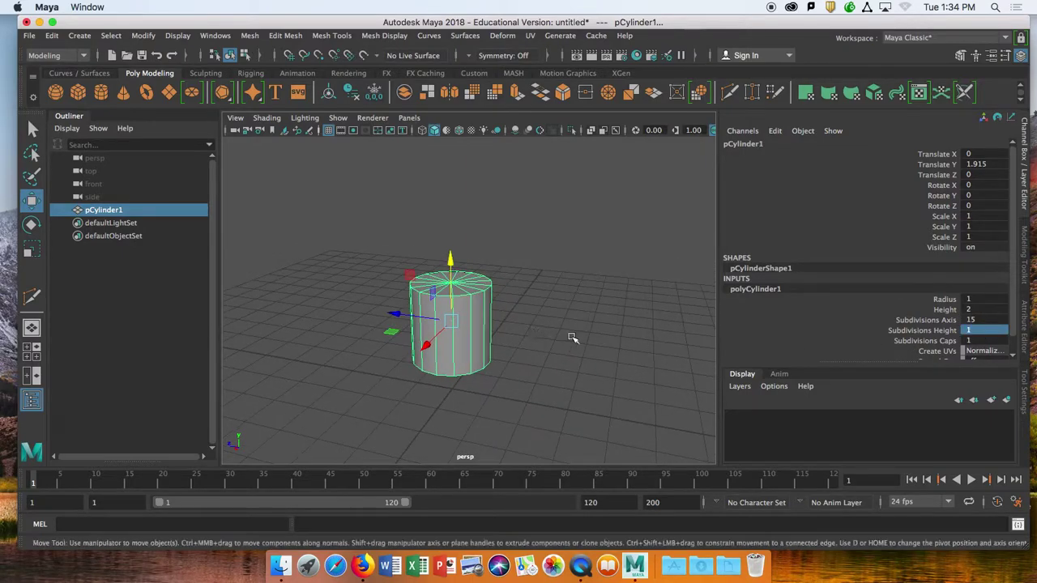
- Set the cylinder's height subdivisions to 5 and its cap subdivisions to 2
scroll(944, 332, "down", 1)
double_click(975, 314)
type("5")
key("Tab")
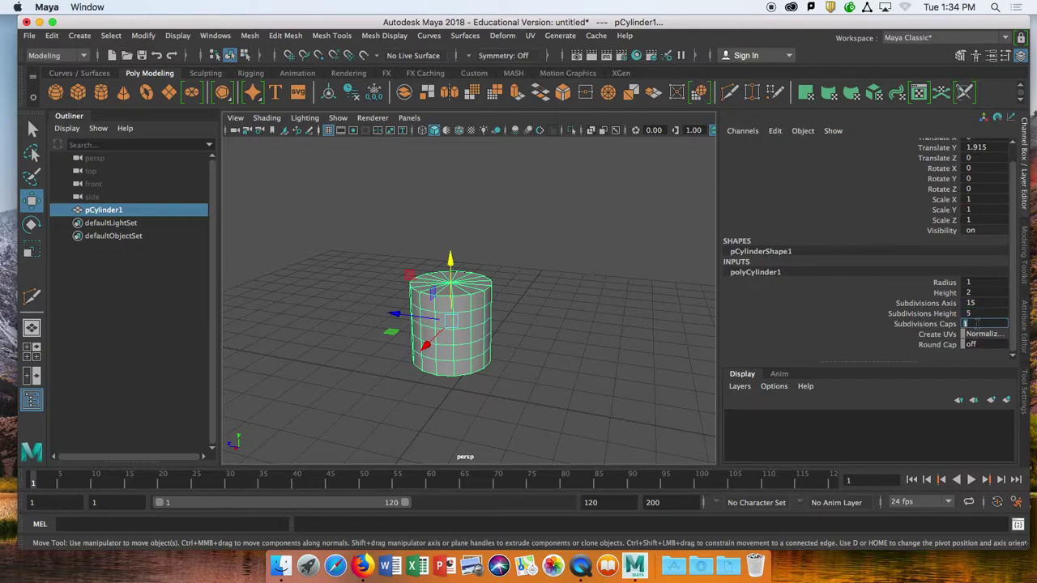
type("2")
key("Tab")
left_click_drag(521, 278, 532, 300, "alt")
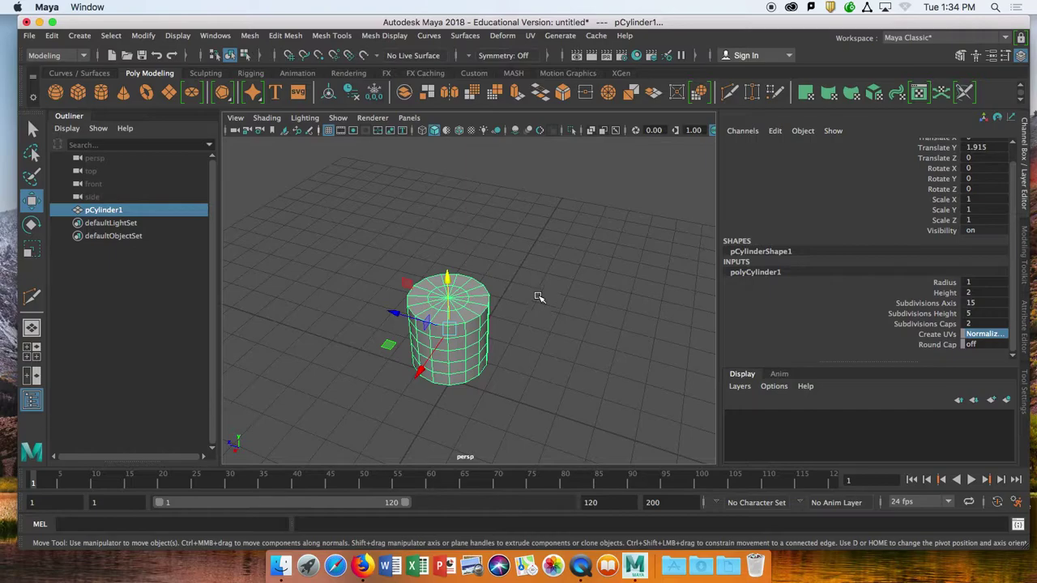
right_click_drag(446, 272, 460, 189)
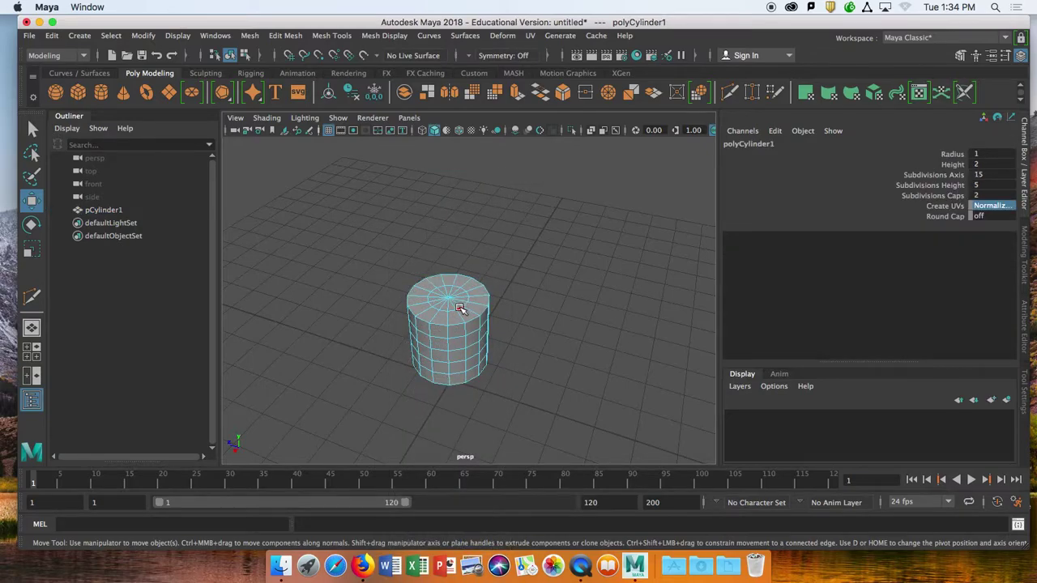
left_click(459, 309)
left_click(569, 340)
left_click_drag(546, 349, 558, 311, "alt")
scroll(560, 311, "down", 3)
scroll(560, 311, "up", 6)
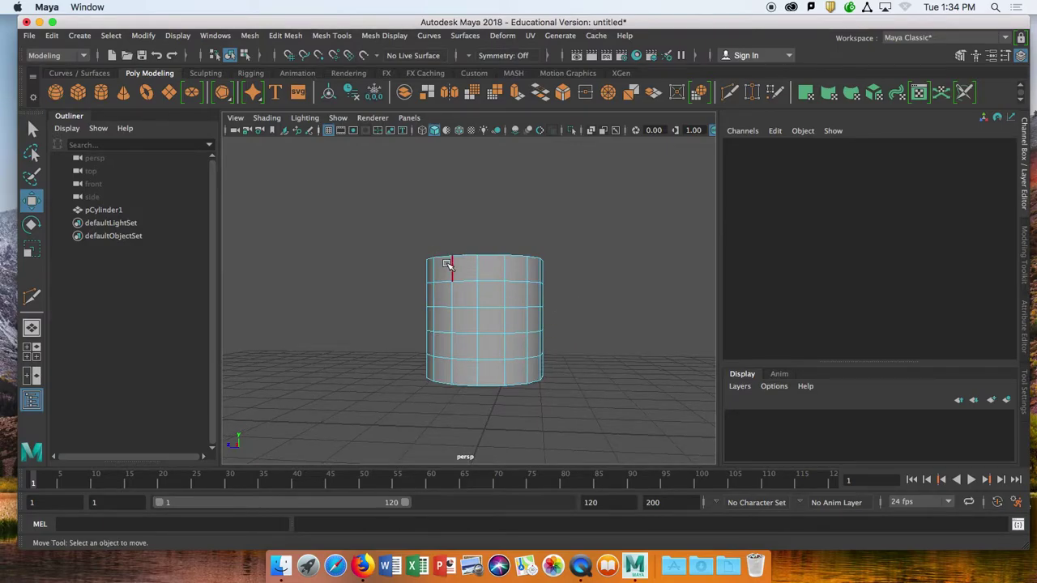
- Switch the cylinder to face selection mode
mouse_move(495, 286)
left_mouse_down("alt")
mouse_move(513, 282)
mouse_move(485, 292)
left_mouse_up("alt")
right_click_drag(440, 290, 447, 243)
middle_click_drag(546, 312, 510, 279, "alt")
left_click_drag(422, 335, 465, 303, "alt")
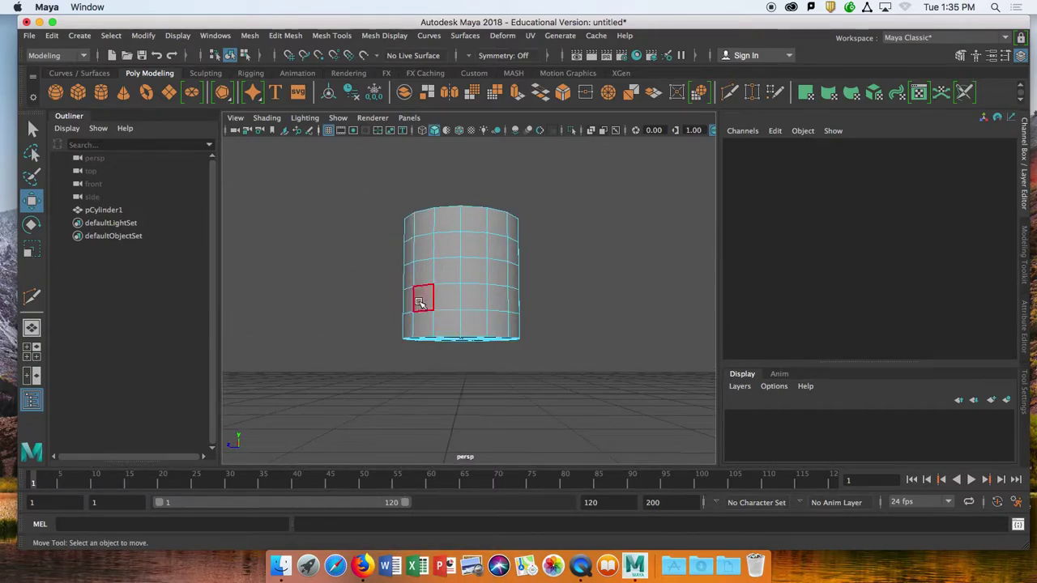
right_click_drag(405, 199, 411, 222)
- In the side view, box-select the upper three rows of the cylinder's side faces together with the top cap
key("space")
key("space")
scroll(468, 324, "up", 6)
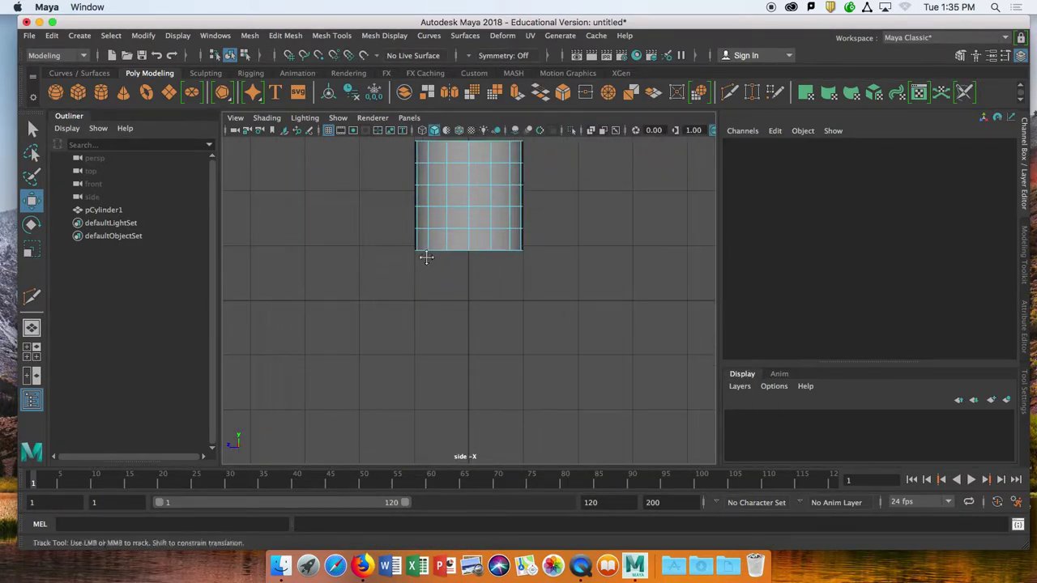
middle_click_drag(426, 255, 409, 326, "alt")
left_click_drag(362, 214, 555, 292)
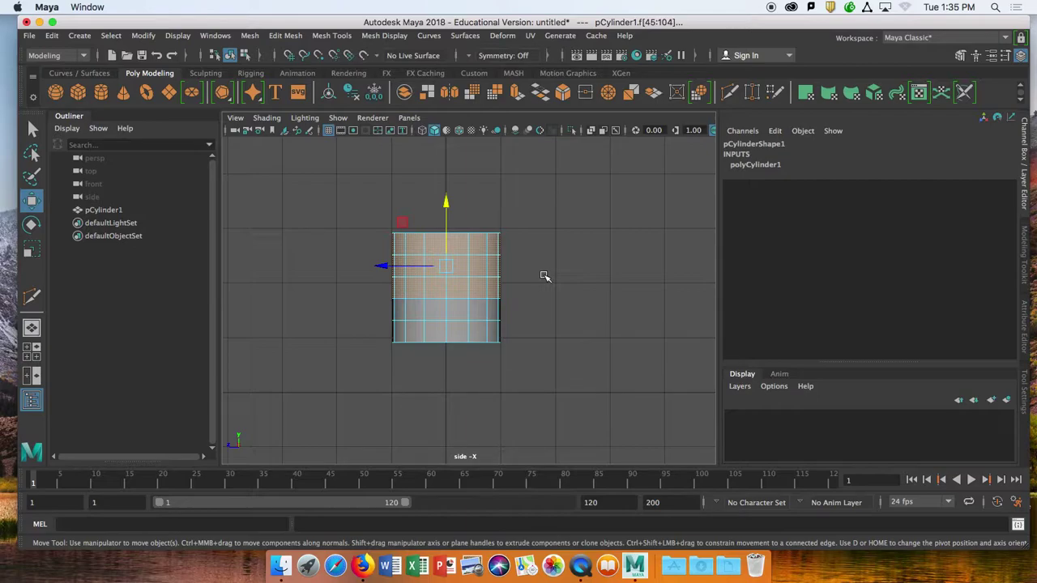
- Return to the perspective view and examine the selected faces from below the cylinder
key("space")
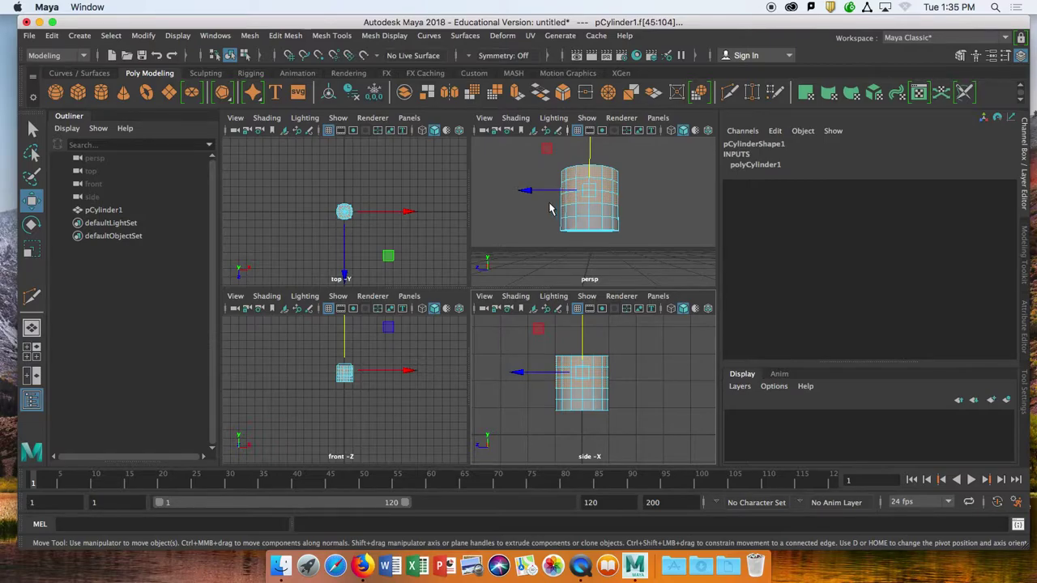
key("space")
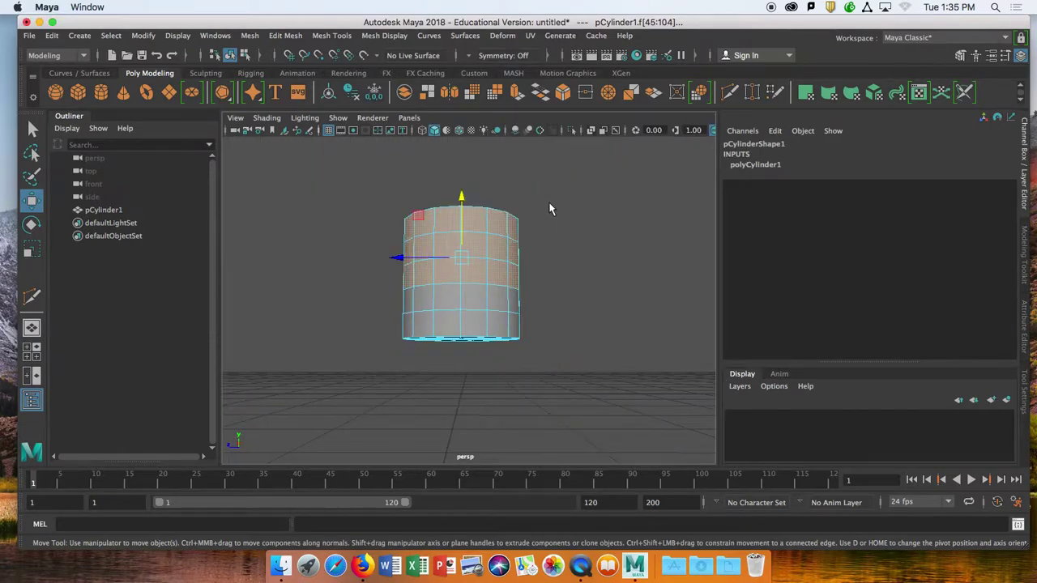
left_click_drag(572, 294, 542, 264, "alt")
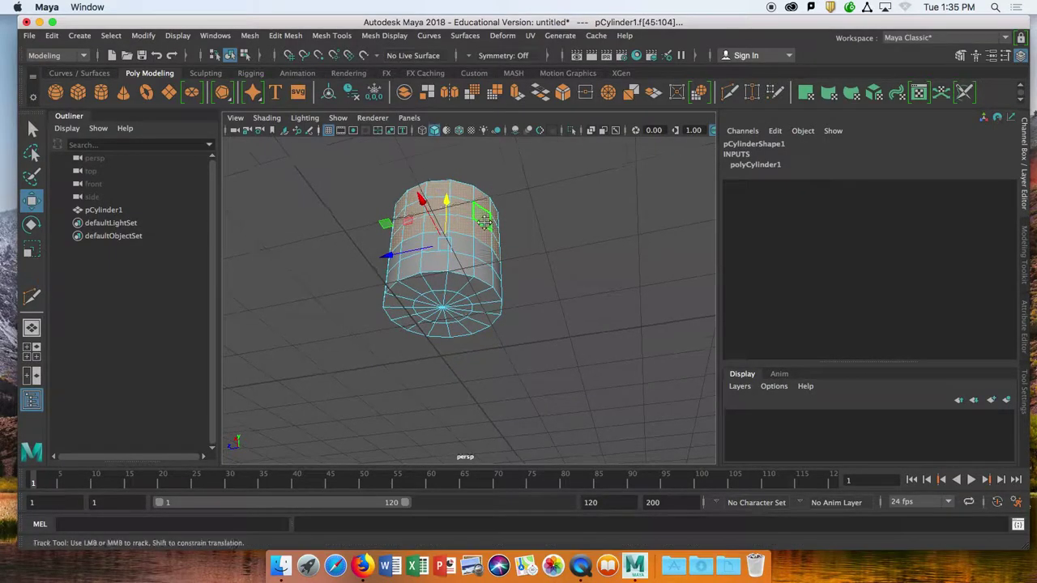
left_click_drag(477, 230, 454, 295, "alt")
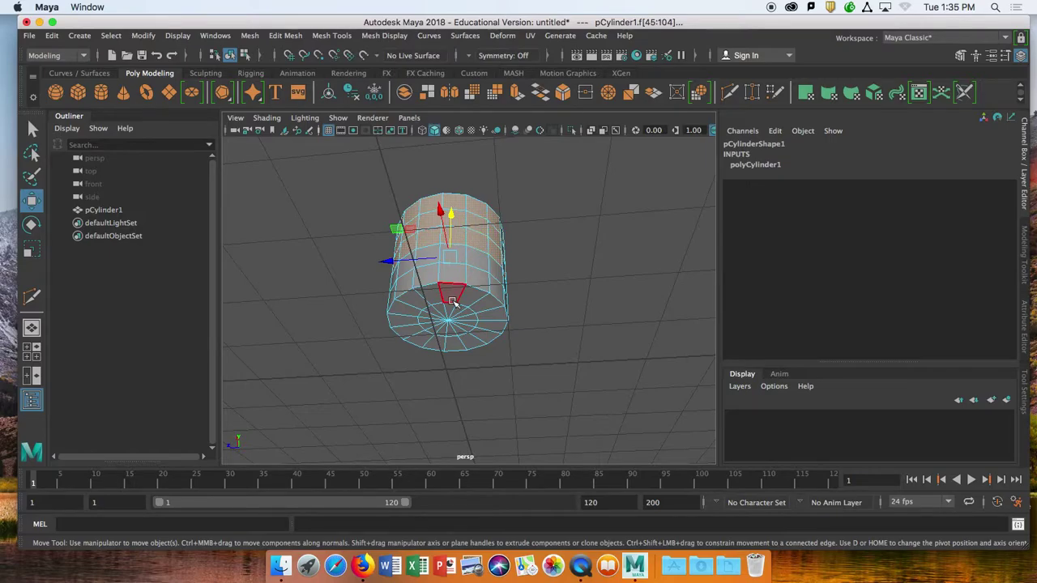
scroll(452, 301, "up", 3)
scroll(452, 302, "down", 3)
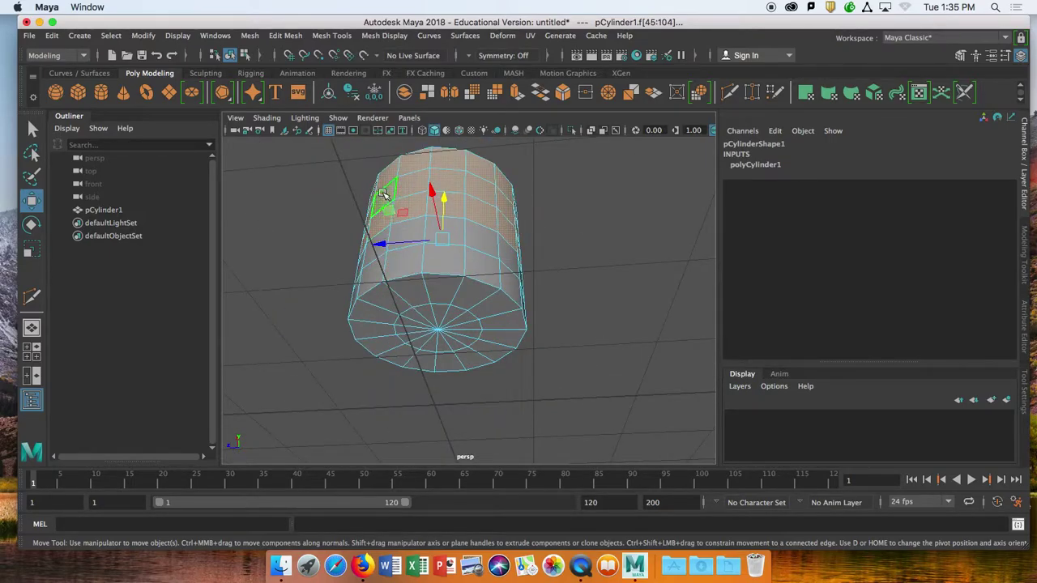
right_click_drag(413, 198, 419, 240)
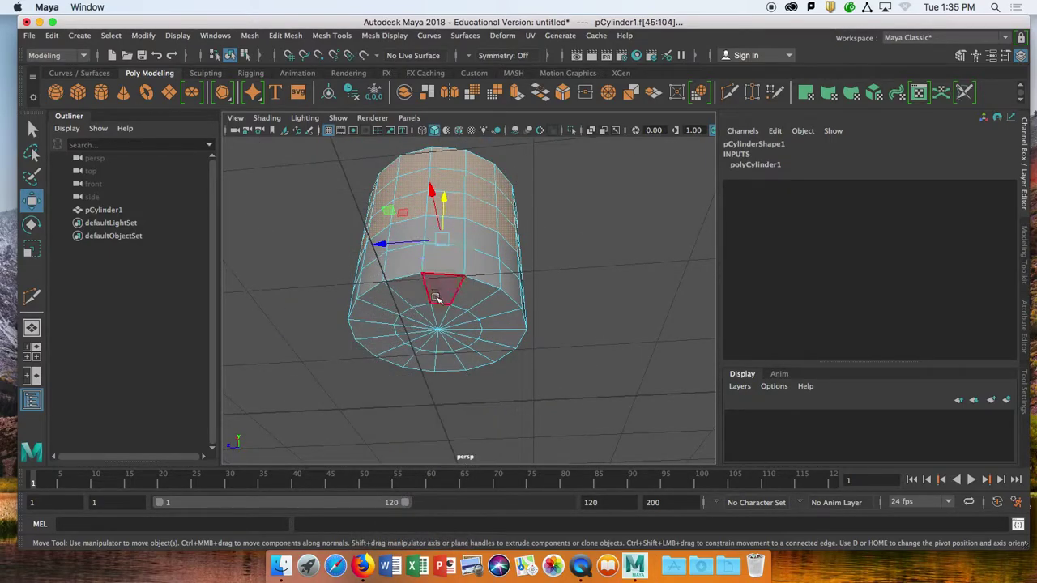
left_click_drag(541, 287, 532, 301, "alt")
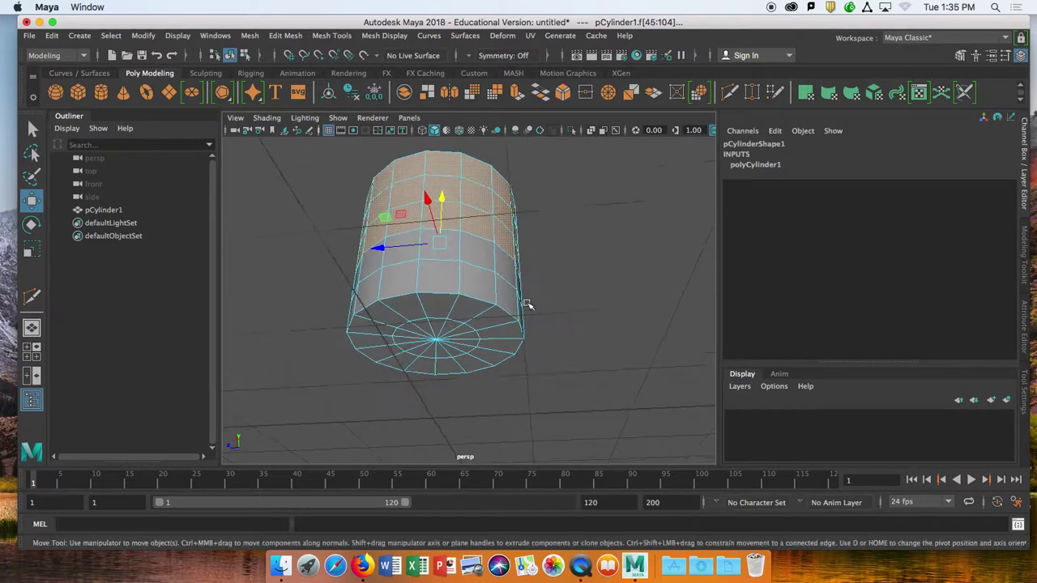
- Box-select the lower rows of side faces together with the bottom cap, and clear the selection after checking it from below
left_click(379, 269)
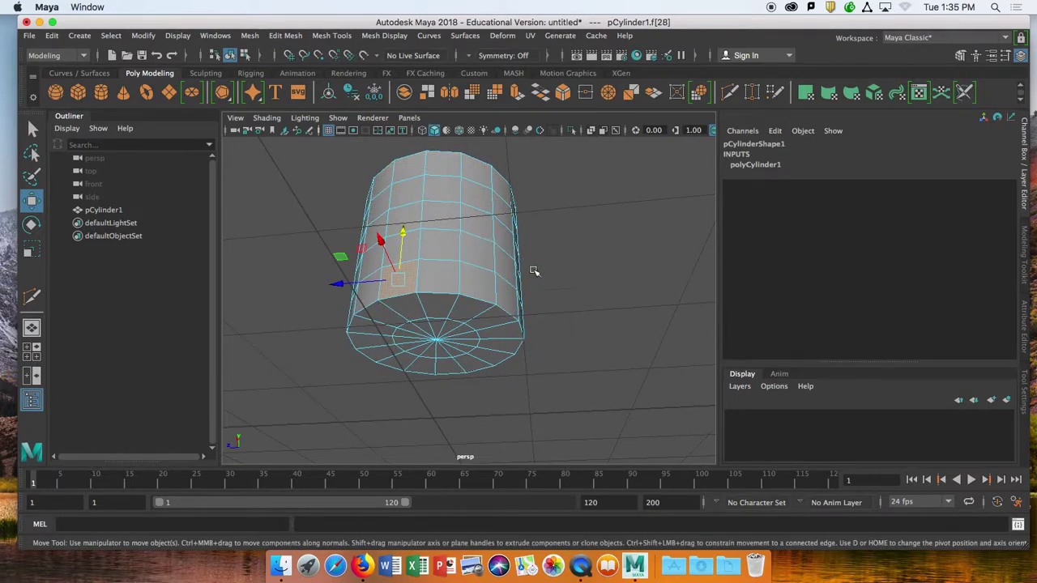
left_click_drag(463, 312, 437, 275, "alt")
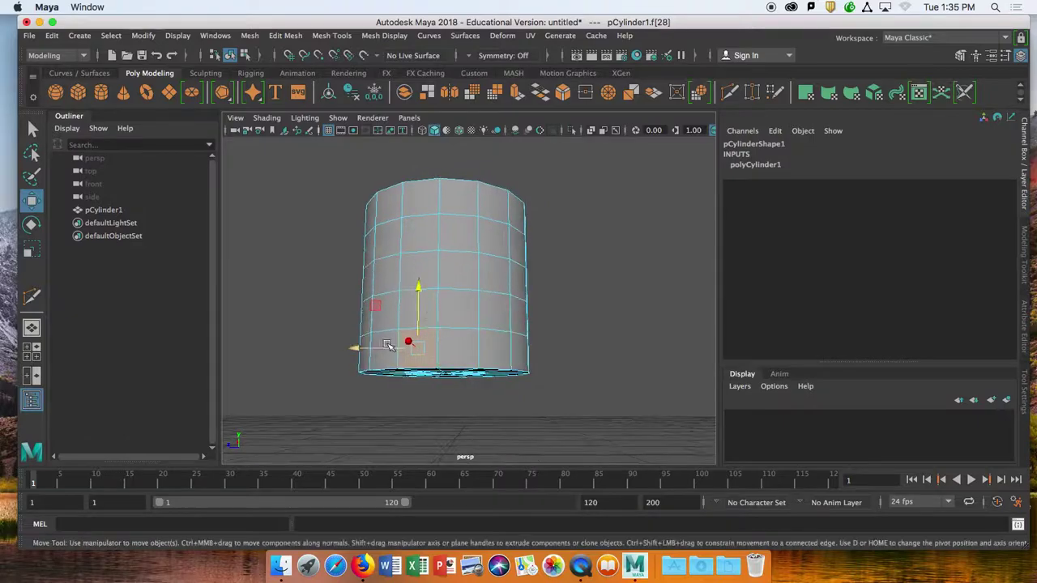
left_click_drag(336, 324, 592, 394)
left_click_drag(541, 274, 527, 242, "alt")
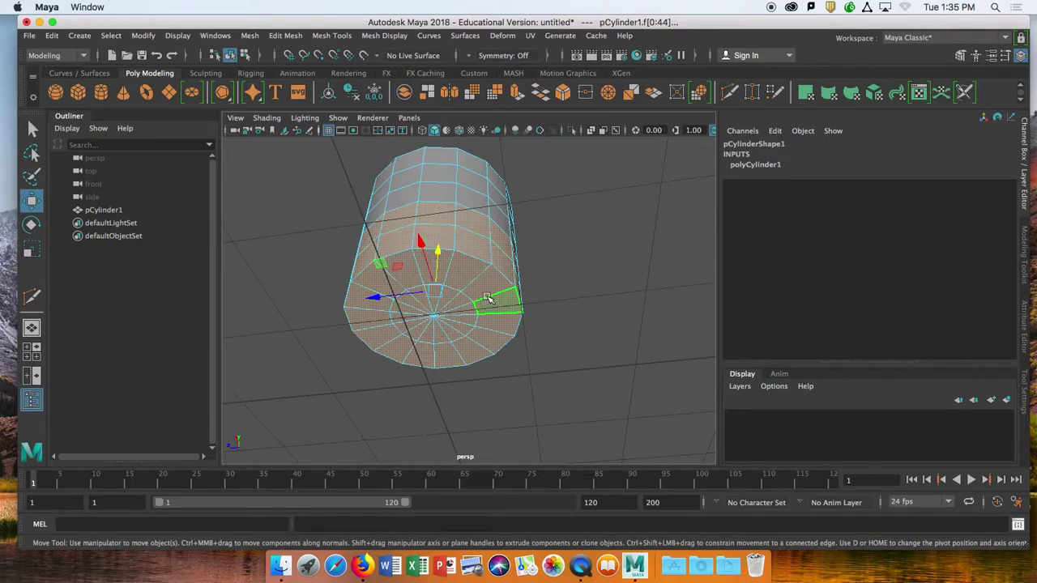
scroll(486, 300, "up", 3)
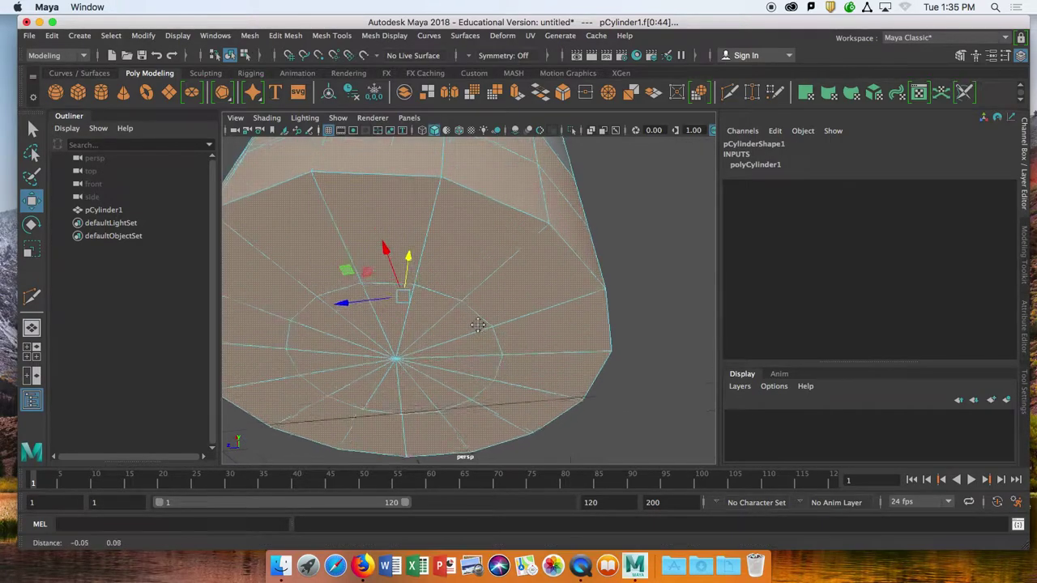
scroll(453, 308, "down", 2)
right_click_drag(446, 273, 448, 234)
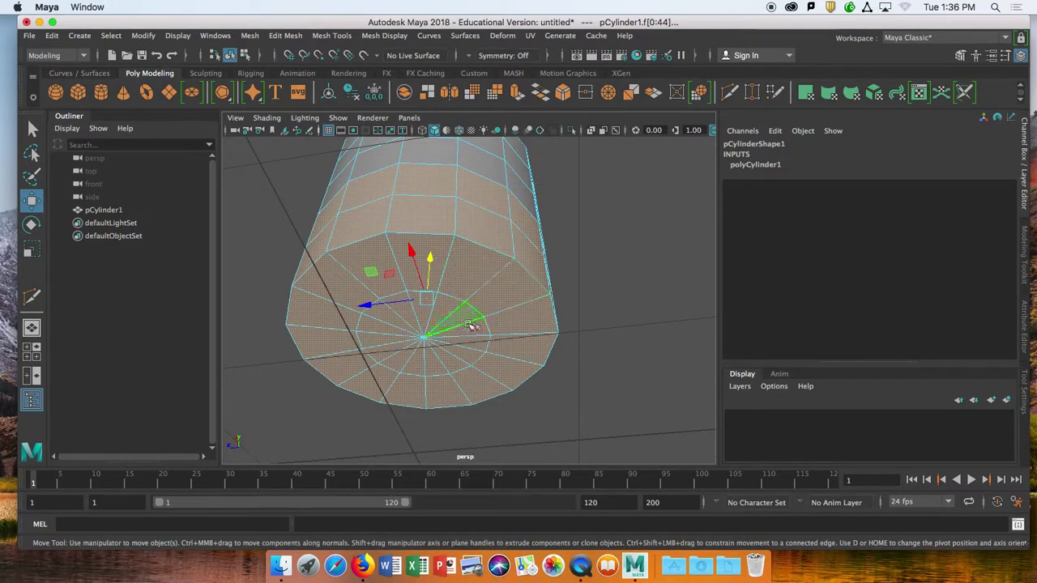
left_click(667, 303)
- Select all 15 triangular faces of the inner ring on the cylinder's bottom cap
left_click_drag(526, 356, 521, 325, "alt")
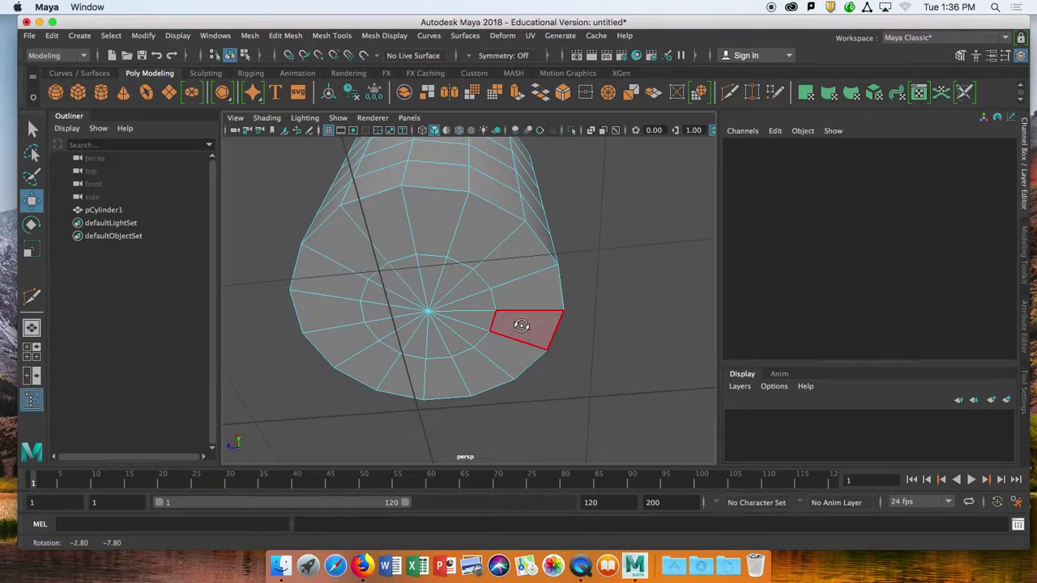
left_click(445, 282)
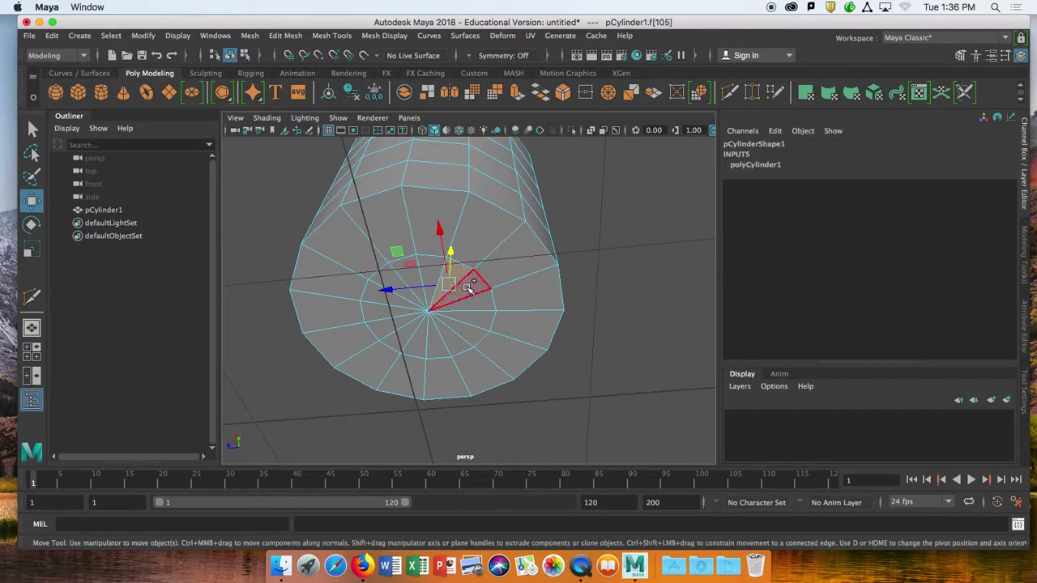
left_click(471, 285, "shift")
left_click(482, 304, "shift")
left_click(479, 331, "shift")
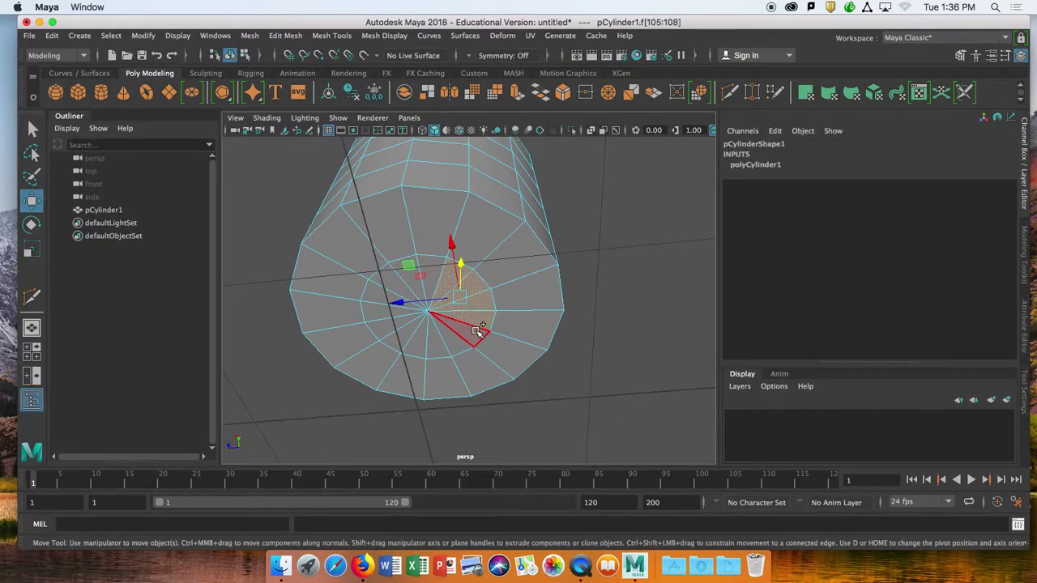
left_click(463, 345, "shift")
left_click(423, 350, "shift")
left_click(401, 340, "shift")
left_click(385, 327, "shift")
left_click(371, 311, "shift")
left_click(373, 296, "shift")
left_click(382, 283, "shift")
left_click(399, 267, "shift")
left_click(400, 266, "shift")
left_click(432, 263, "shift")
- Grow the face selection outward to cover the entire bottom cap and the lowest row of side faces
left_click_drag(598, 281, 599, 303, "alt")
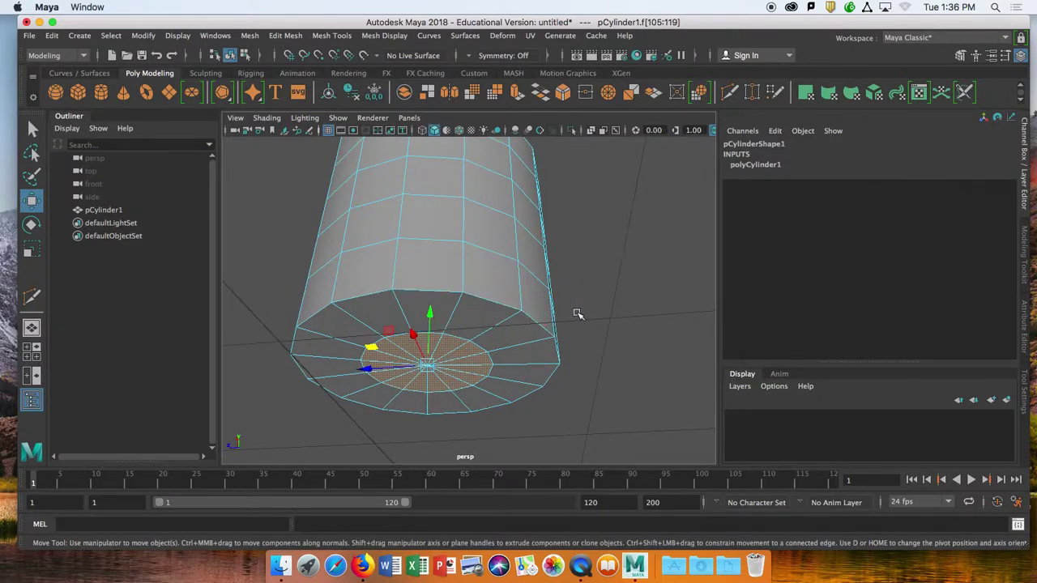
scroll(578, 315, "up", 3)
scroll(577, 314, "down", 6)
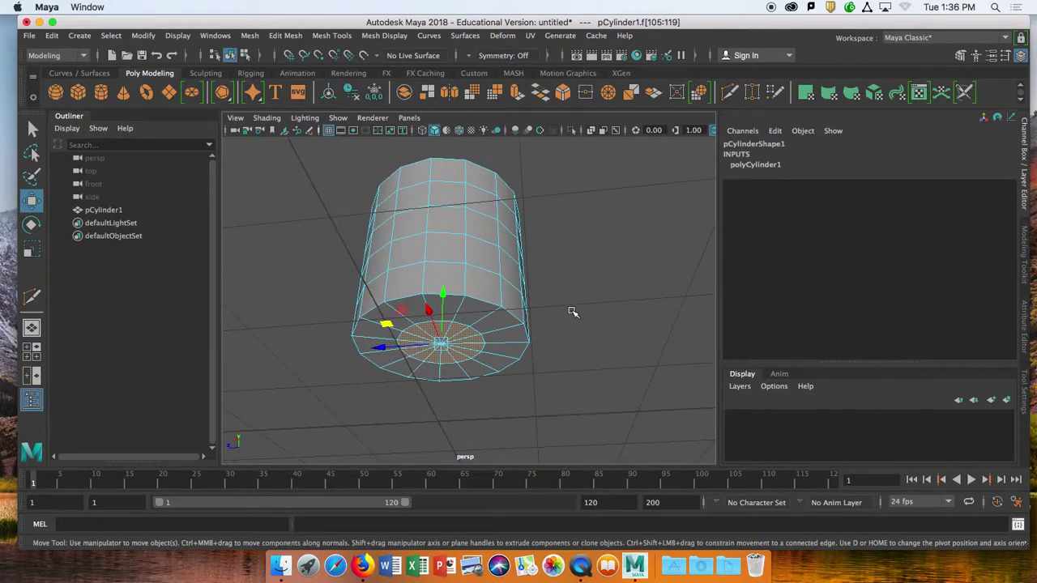
left_click_drag(573, 312, 572, 299, "alt")
scroll(571, 299, "up", 4)
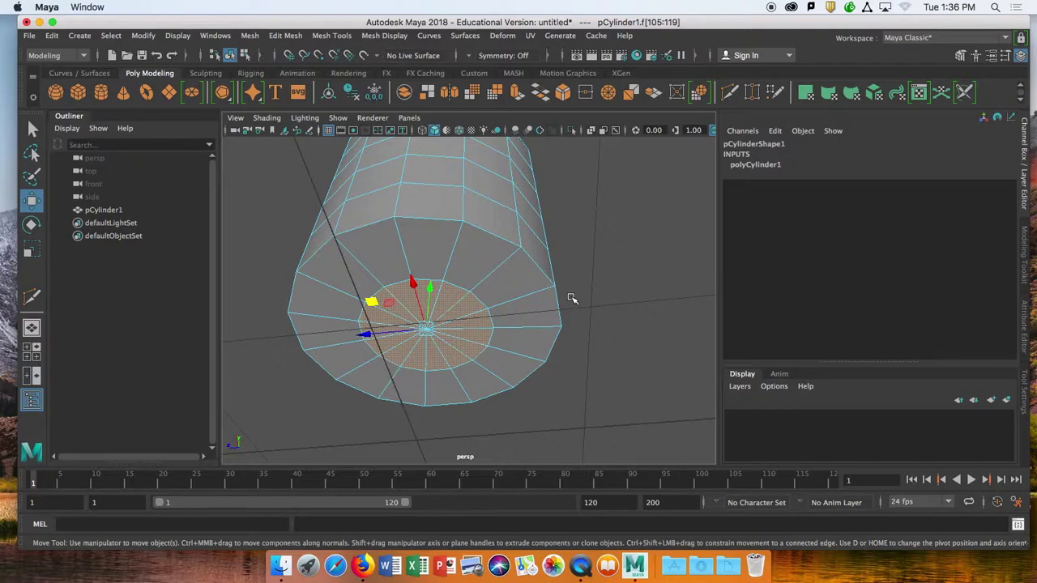
key("shift+period")
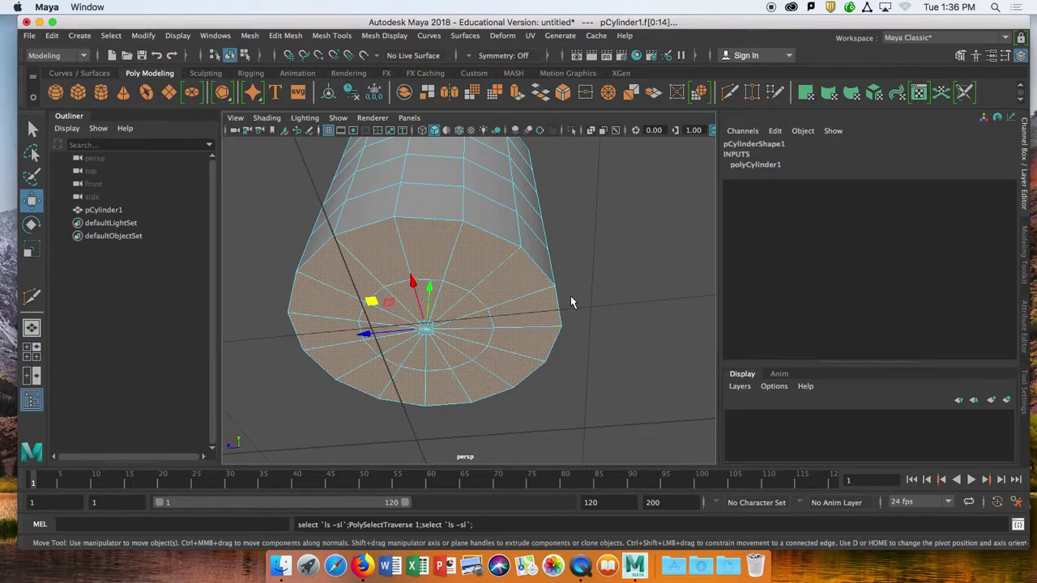
key("z")
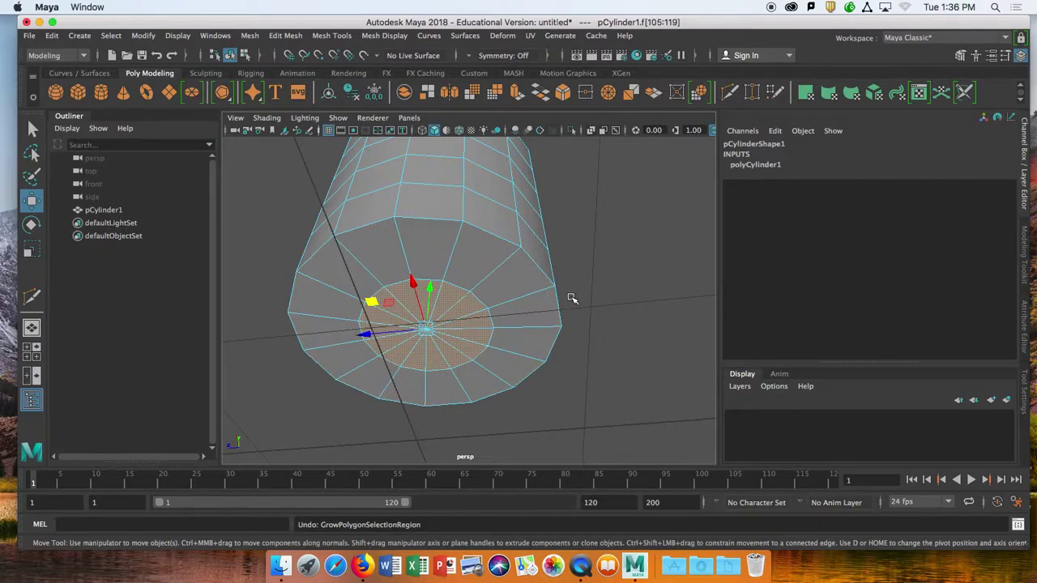
key("shift+period")
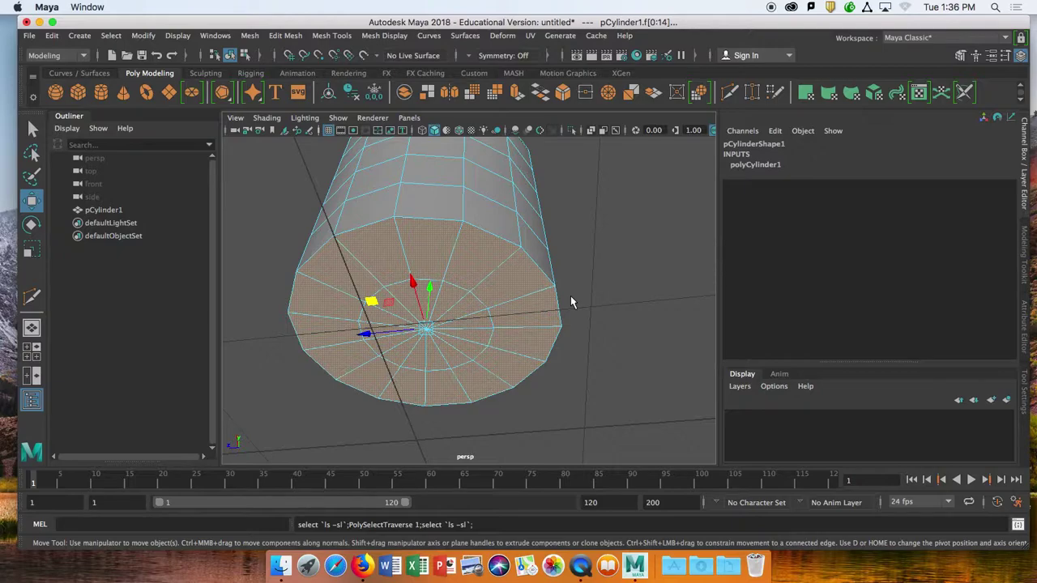
key("shift+period")
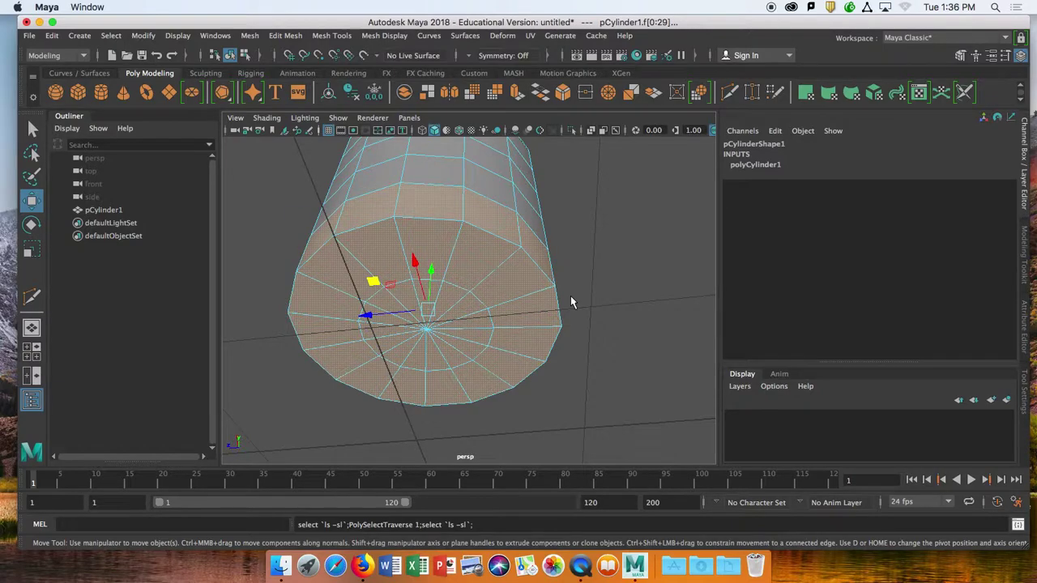
- Grow the face selection by one more row so it covers the bottom cap and the two lowest side rows
left_click_drag(590, 278, 589, 302, "alt")
key("shift+period")
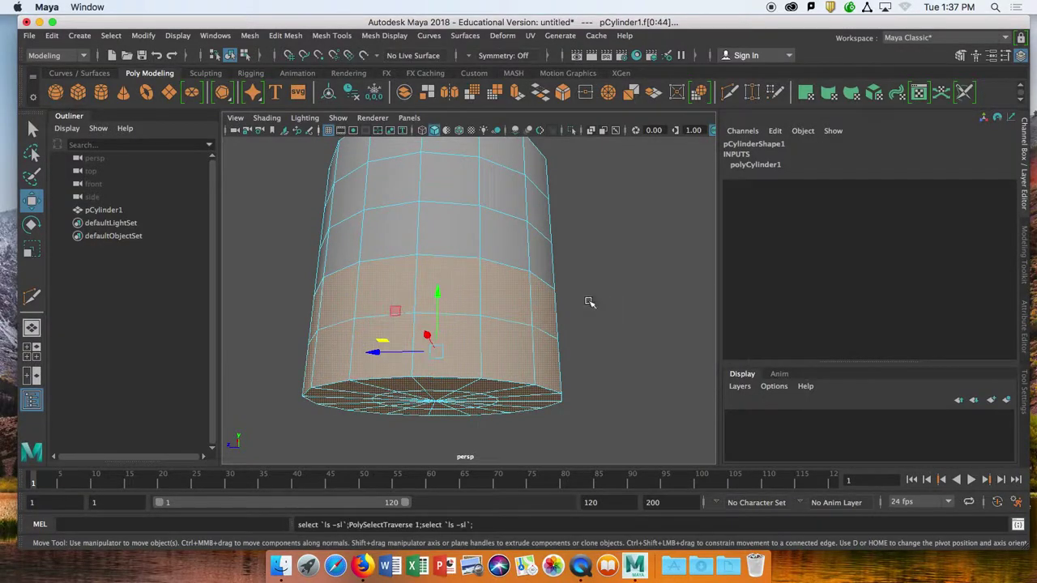
scroll(598, 293, "down", 3)
left_click_drag(592, 301, 575, 337, "alt")
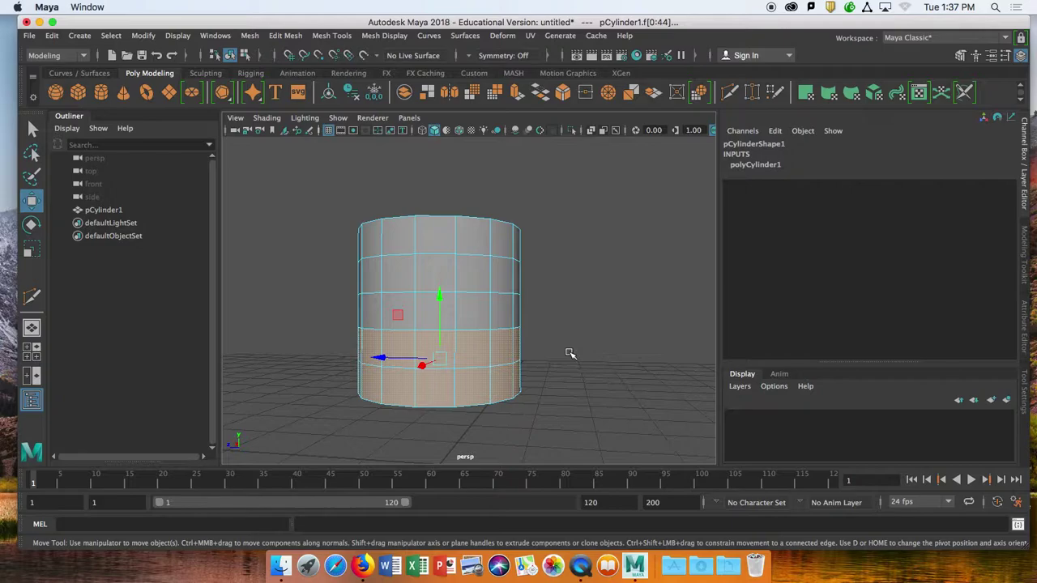
- Turn on soft selection for the selected lower faces and examine its falloff over the cylinder
key("b")
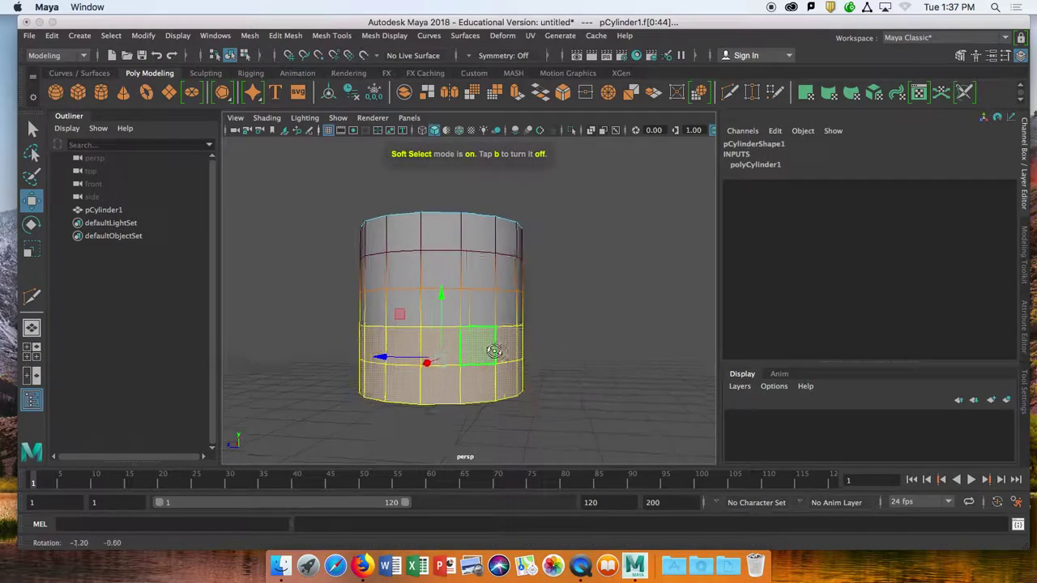
left_click_drag(494, 351, 503, 331, "alt")
scroll(494, 377, "up", 5)
scroll(495, 377, "down", 8)
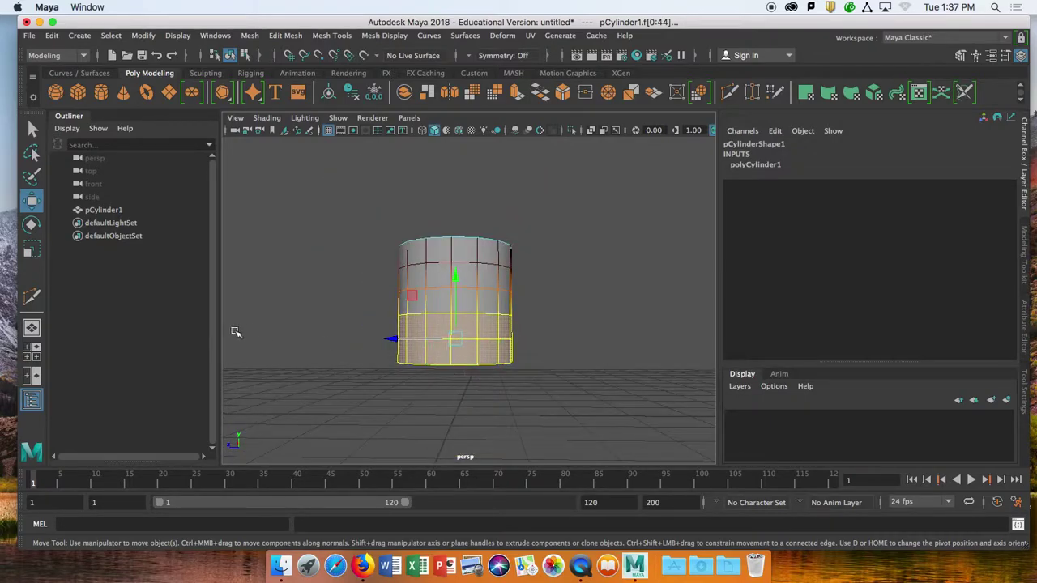
- Activate the Scale tool with its settings shown and expand the Soft Selection options
double_click(33, 202)
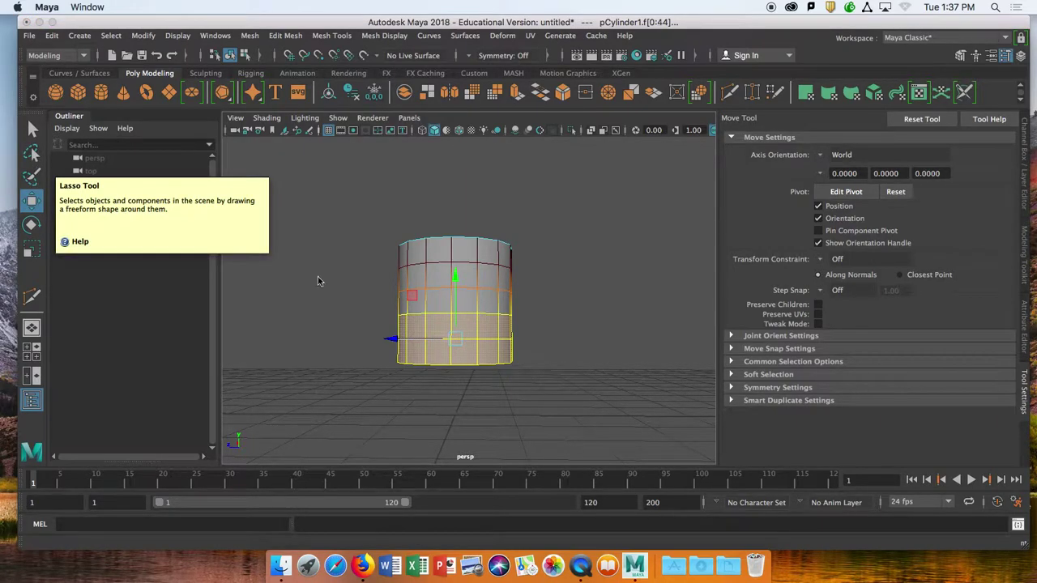
left_click(32, 250)
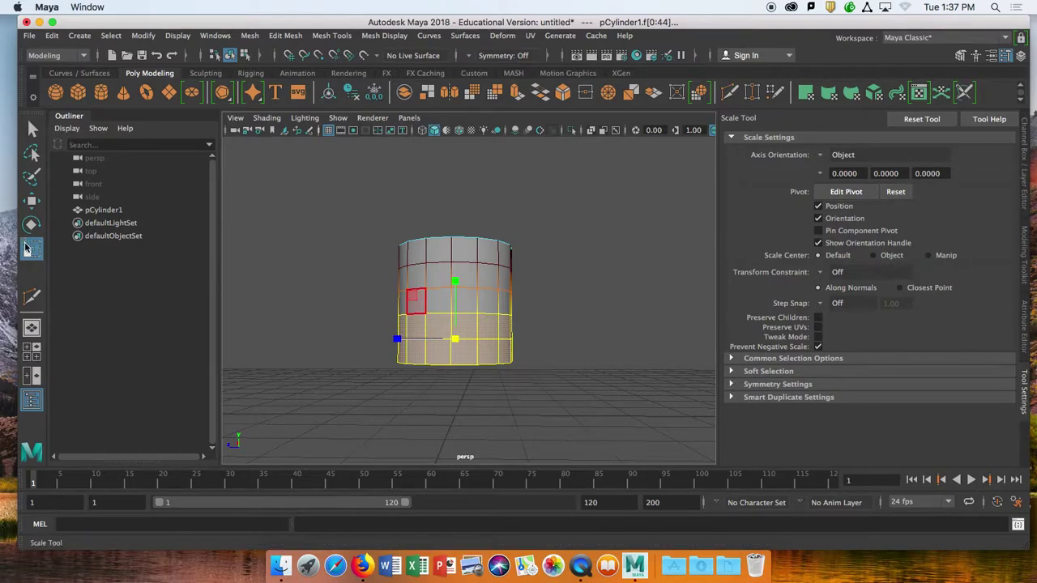
left_click(732, 371)
scroll(818, 324, "down", 3)
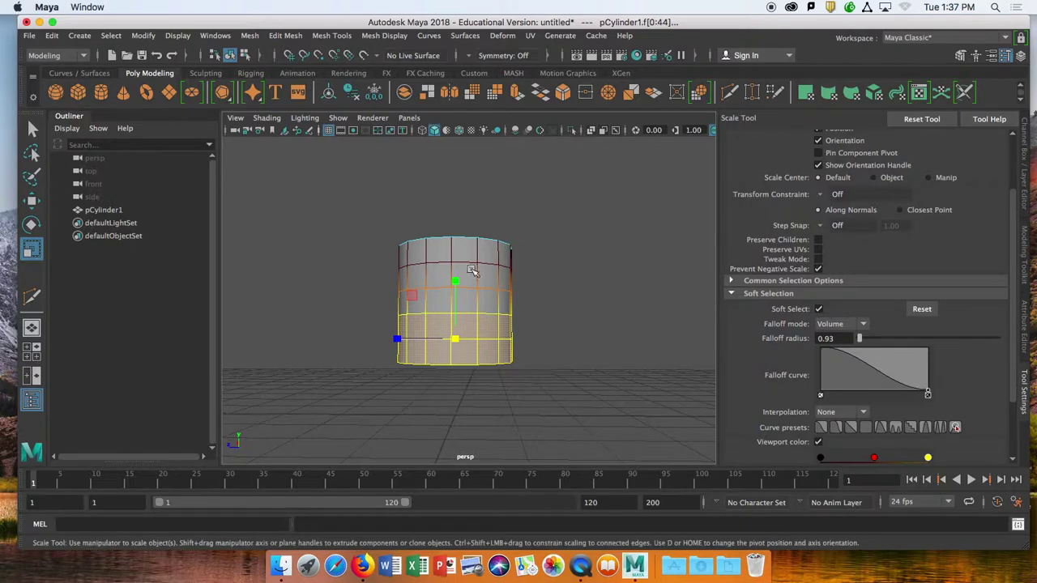
- Reduce the soft selection falloff radius to 0.69 and scale the lower faces inward to narrow the cylinder's base
key("b")
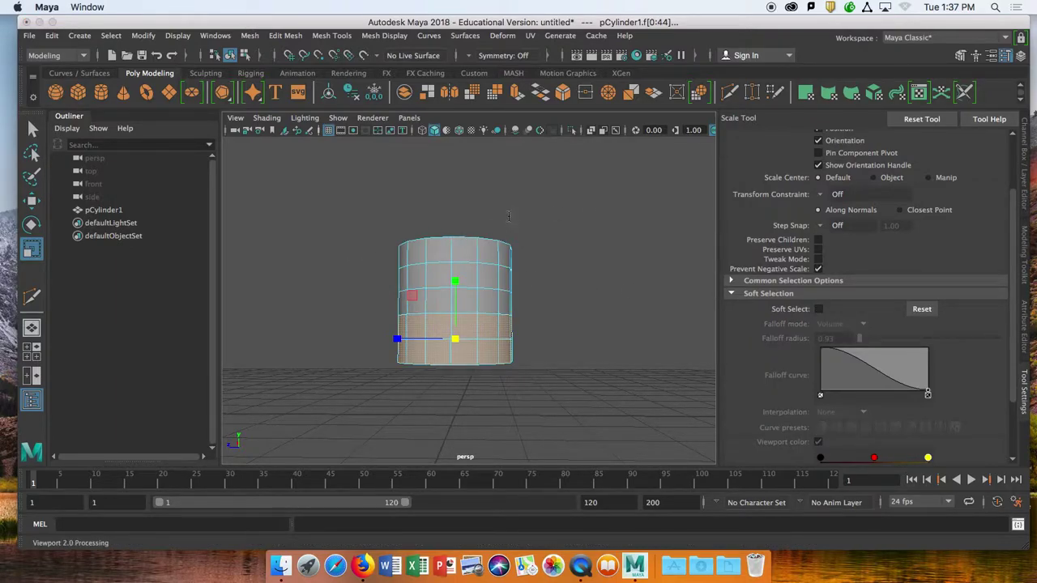
key("b")
left_click_drag(424, 302, 422, 290, "alt")
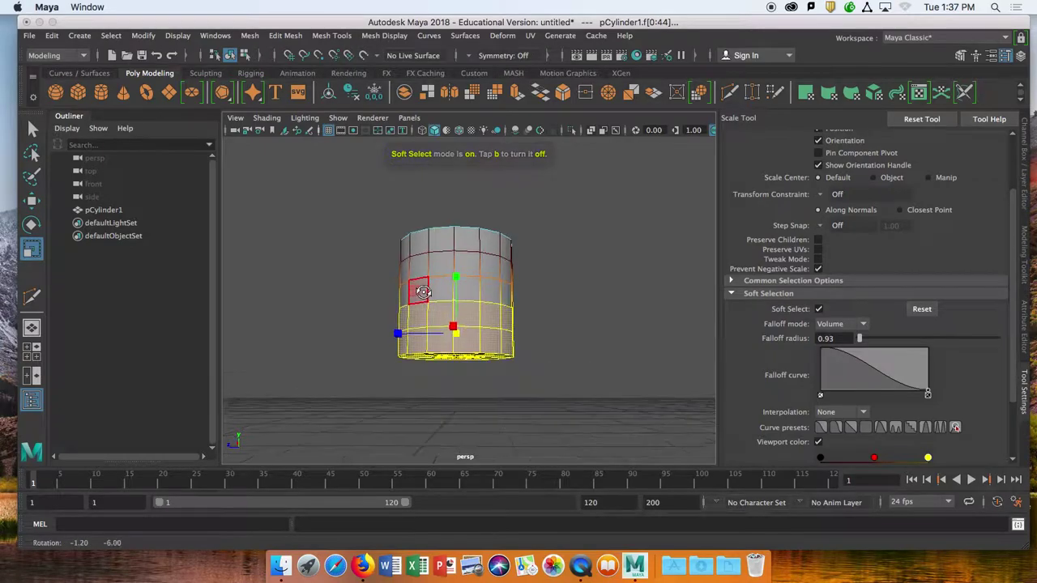
middle_click_drag(554, 296, 565, 296)
left_click_drag(565, 296, 560, 296)
left_click_drag(474, 341, 445, 341, "alt")
- Box-select the two upper rows of side faces with the top cap and scale them outward into a bowl shape
left_click_drag(371, 224, 564, 280)
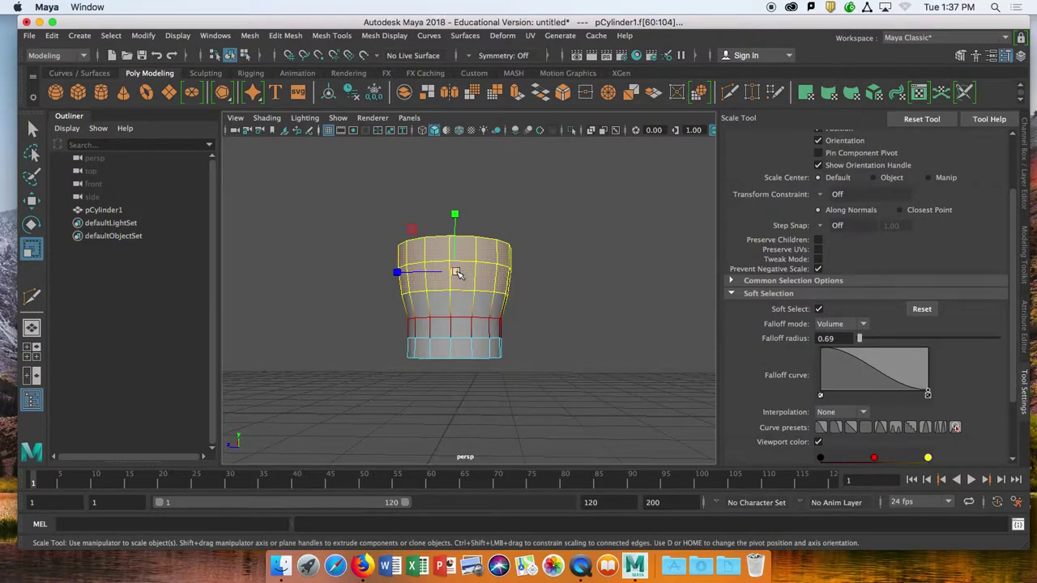
left_click_drag(455, 273, 513, 294)
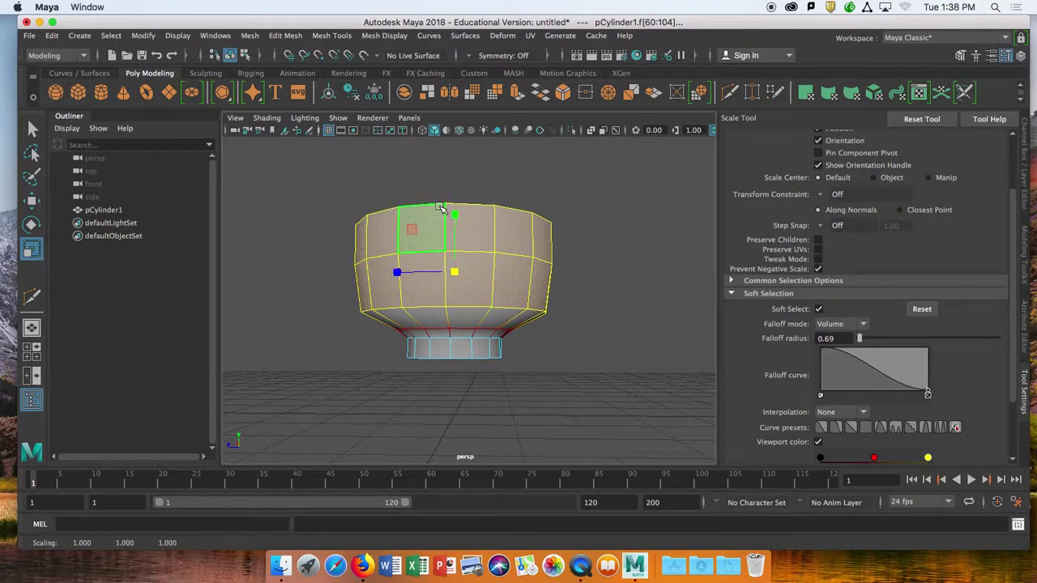
- With soft selection off, select the inner edge loop on the top cap and scale it outward close to the rim
left_click_drag(451, 213, 441, 243, "alt")
right_click_drag(429, 259, 419, 166)
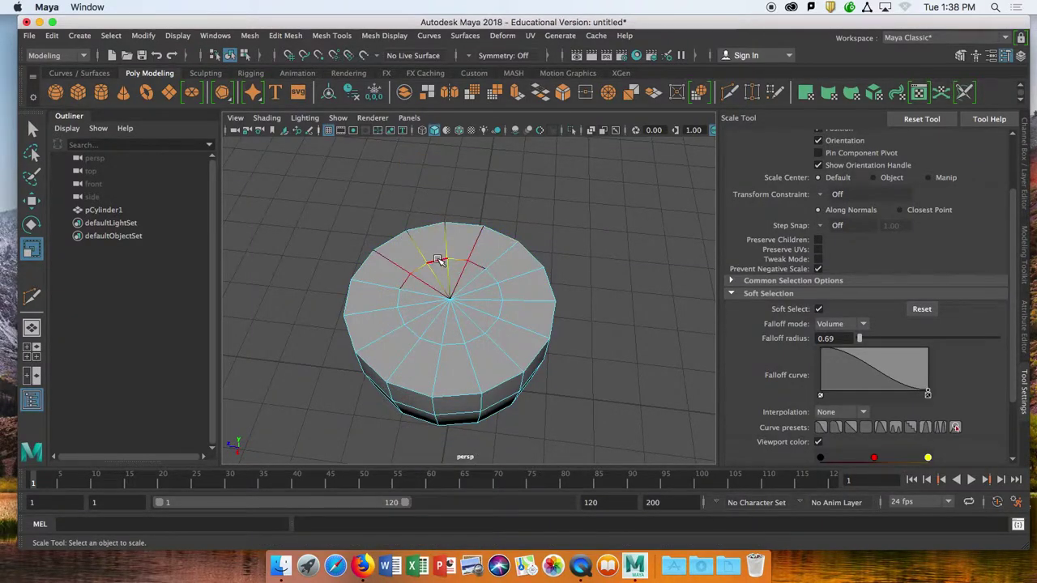
key("b")
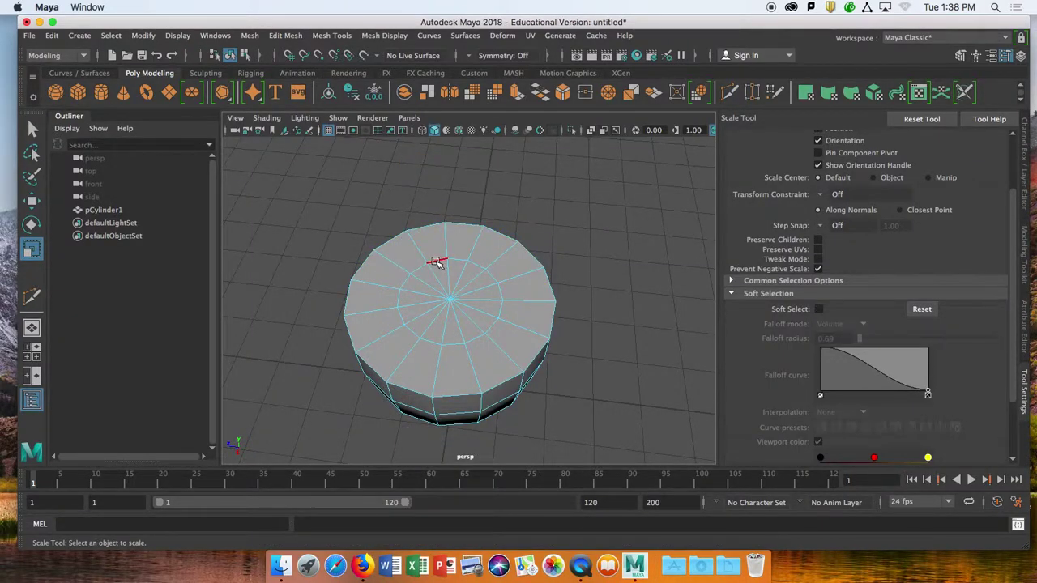
double_click(435, 262)
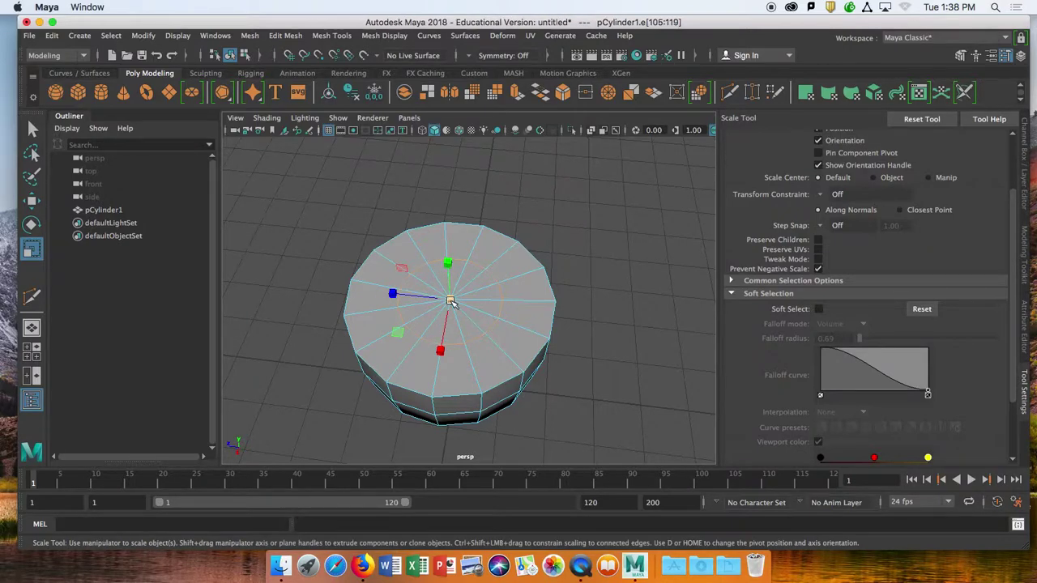
left_click(435, 261)
double_click(460, 261)
left_click_drag(500, 308, 367, 284, "alt")
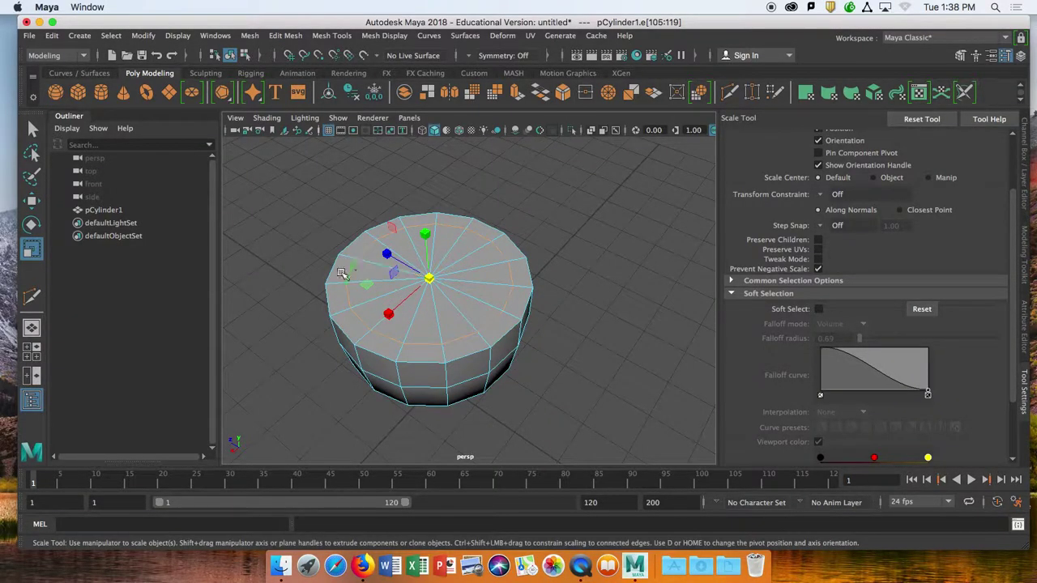
- Select all 15 triangular faces inside the enlarged ring on the top cap
right_click_drag(360, 237, 371, 247)
left_click(373, 249)
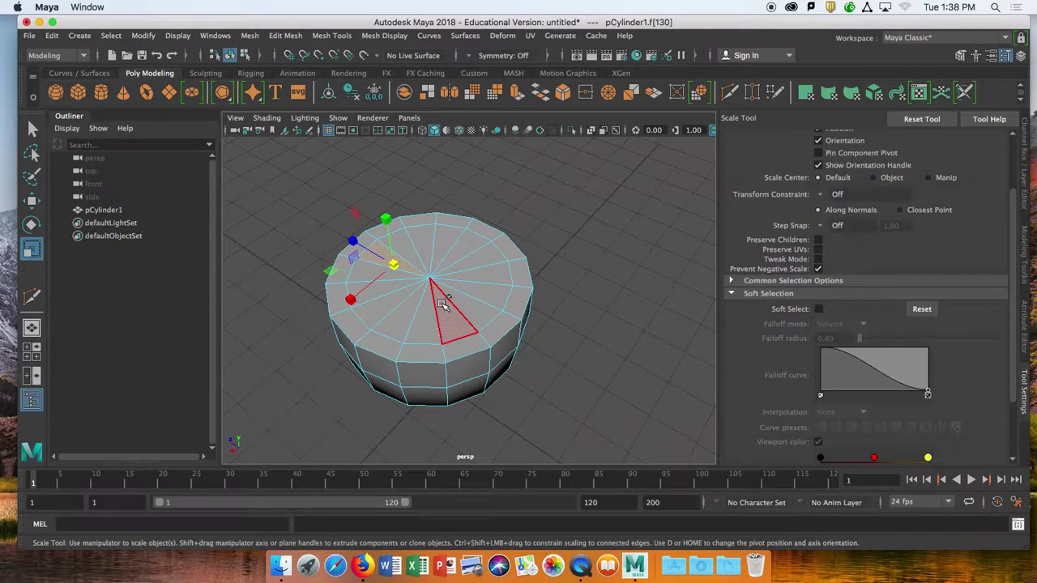
left_click(418, 257, "shift")
left_click(427, 253, "shift")
left_click(445, 251, "shift")
left_click(462, 251, "shift")
left_click(479, 262, "shift")
left_click(486, 276, "shift")
left_click(485, 295, "shift")
left_click(472, 305, "shift")
left_click(448, 322, "shift")
left_click(417, 330, "shift")
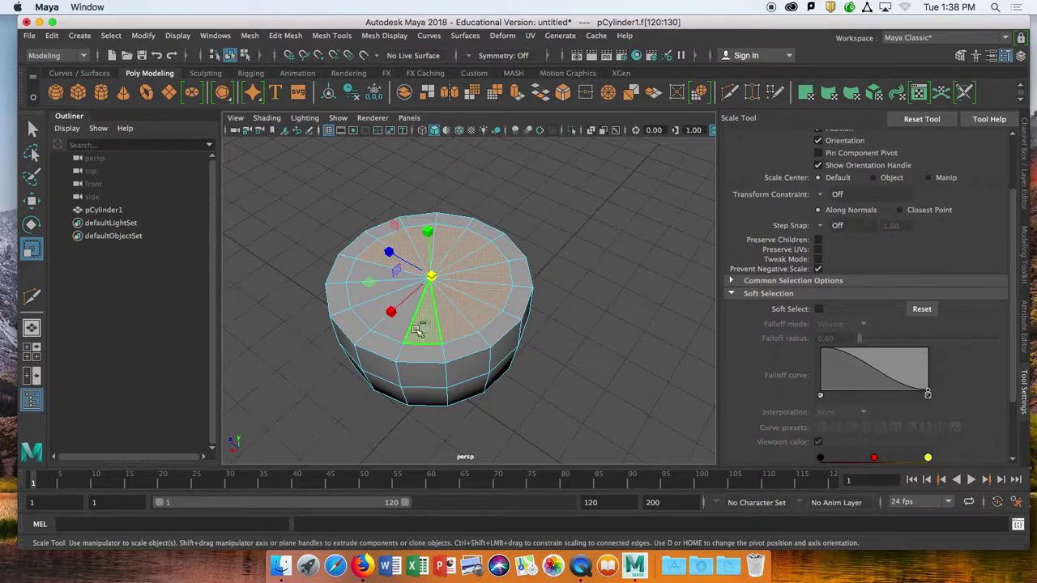
left_click(389, 326, "shift")
left_click(360, 271, "shift")
- Try moving the inner top faces straight down into the bowl, inspect the walls, and undo the move
key("w")
left_click_drag(426, 233, 433, 300)
scroll(386, 319, "down", 3)
scroll(373, 309, "up", 5)
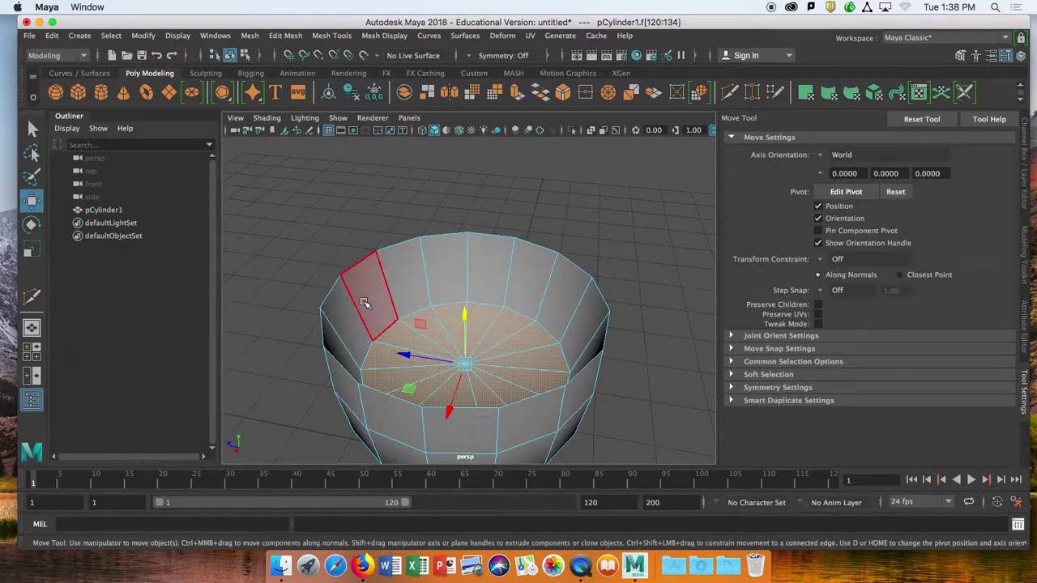
left_click_drag(364, 302, 424, 310, "alt")
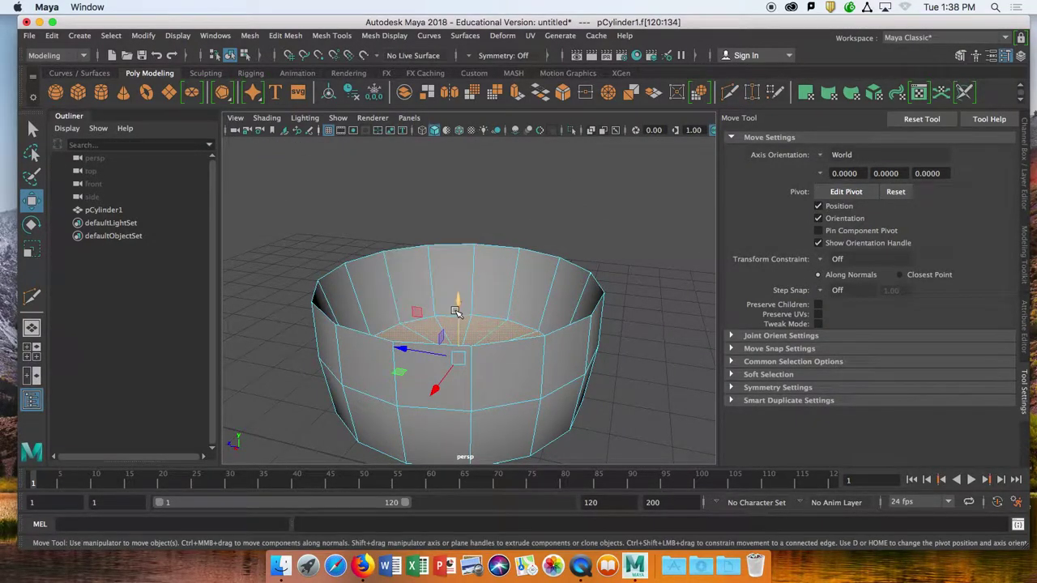
key("z")
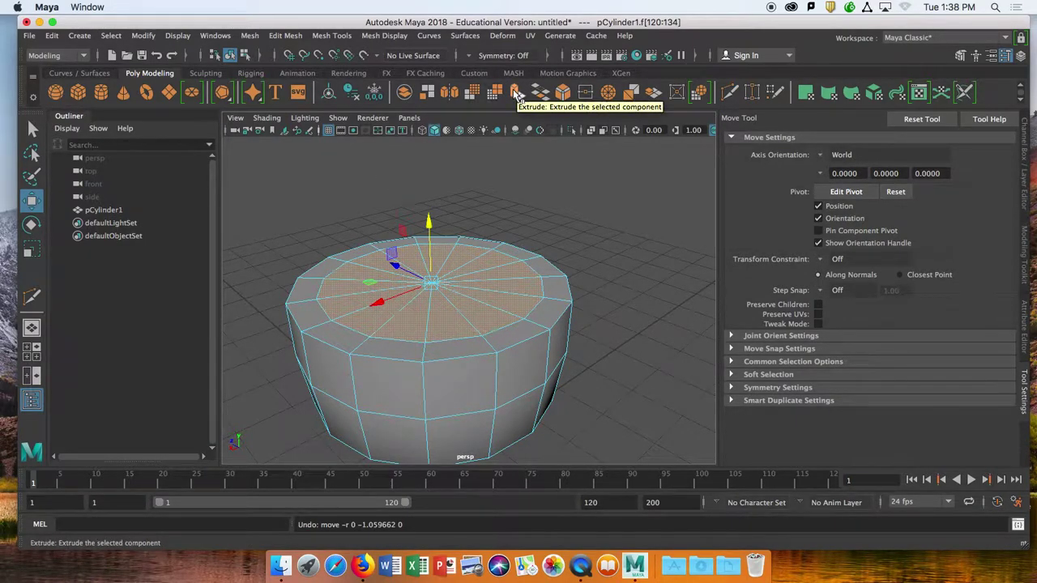
left_click(246, 37)
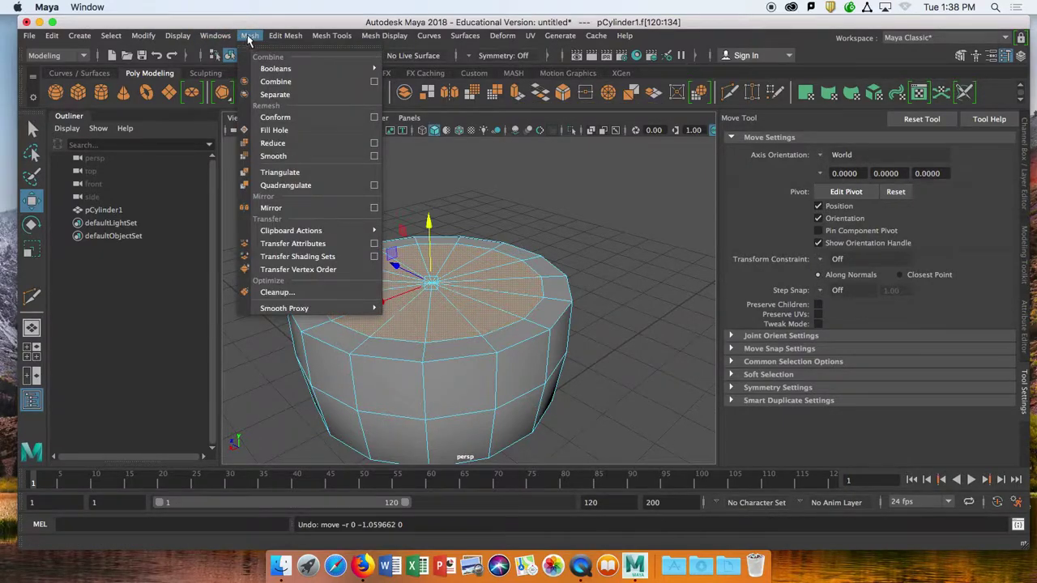
mouse_move(272, 40)
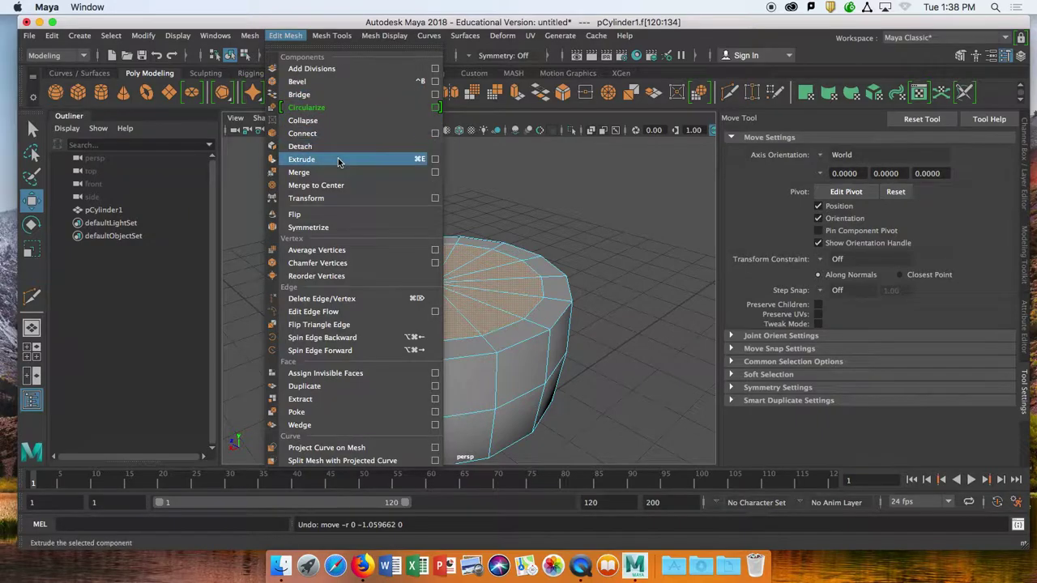
mouse_move(506, 34)
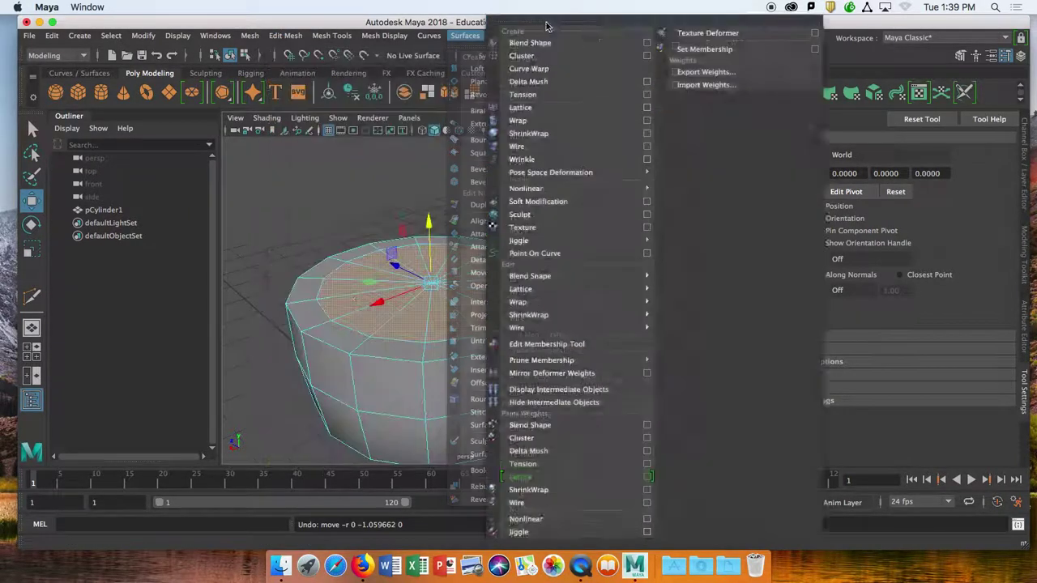
left_click(539, 26)
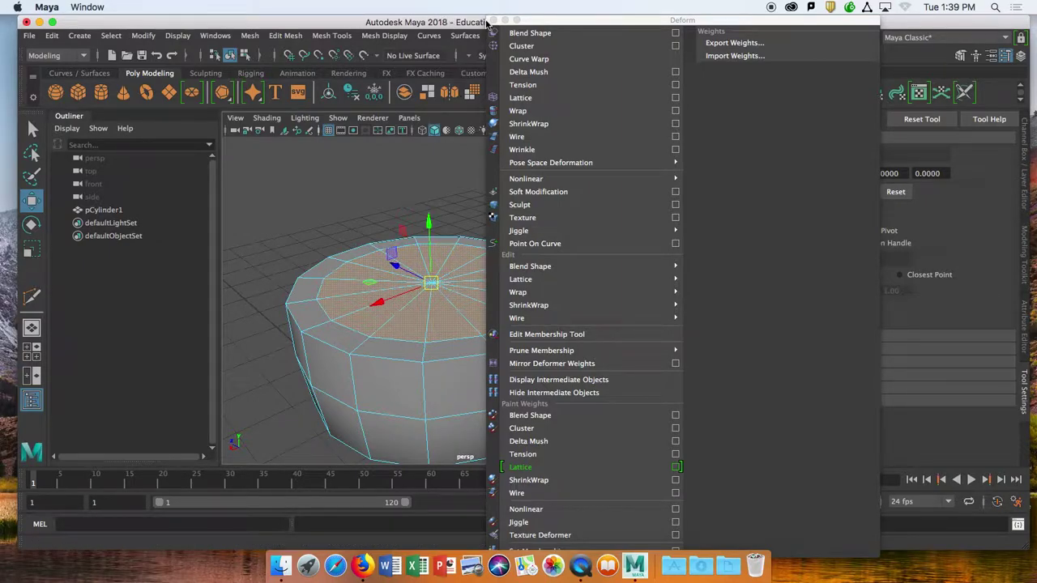
left_click(493, 20)
- Extrude the inner top faces downward to hollow out the bowl, and return to object selection with the bowl selected
key("ctrl+e")
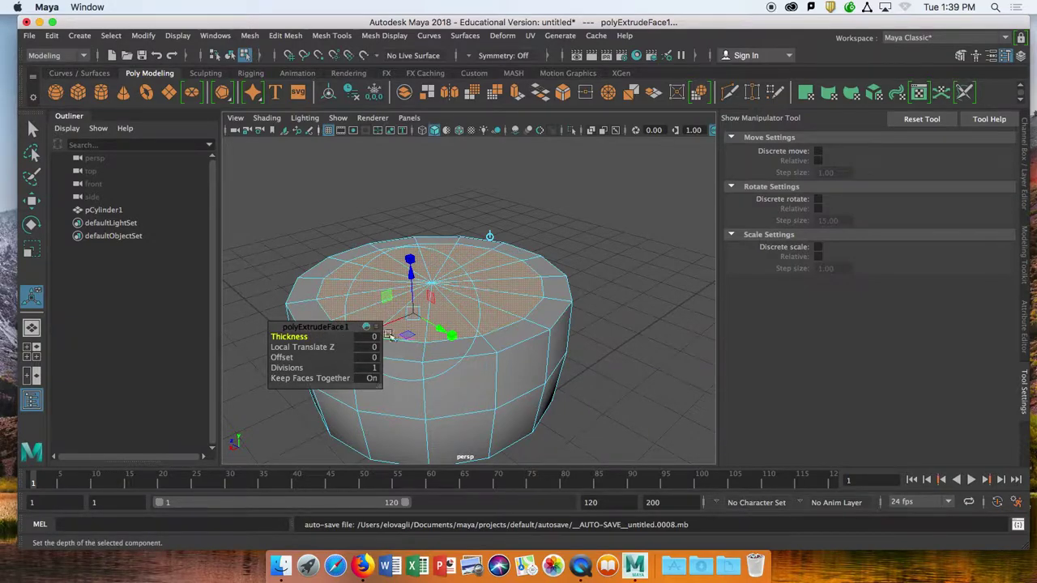
left_click_drag(410, 277, 691, 345)
left_click(630, 346)
mouse_move(416, 324)
left_mouse_down("alt")
mouse_move(390, 338)
mouse_move(410, 322)
mouse_move(418, 353)
mouse_move(423, 330)
left_mouse_up("alt")
right_click_drag(427, 297, 490, 274)
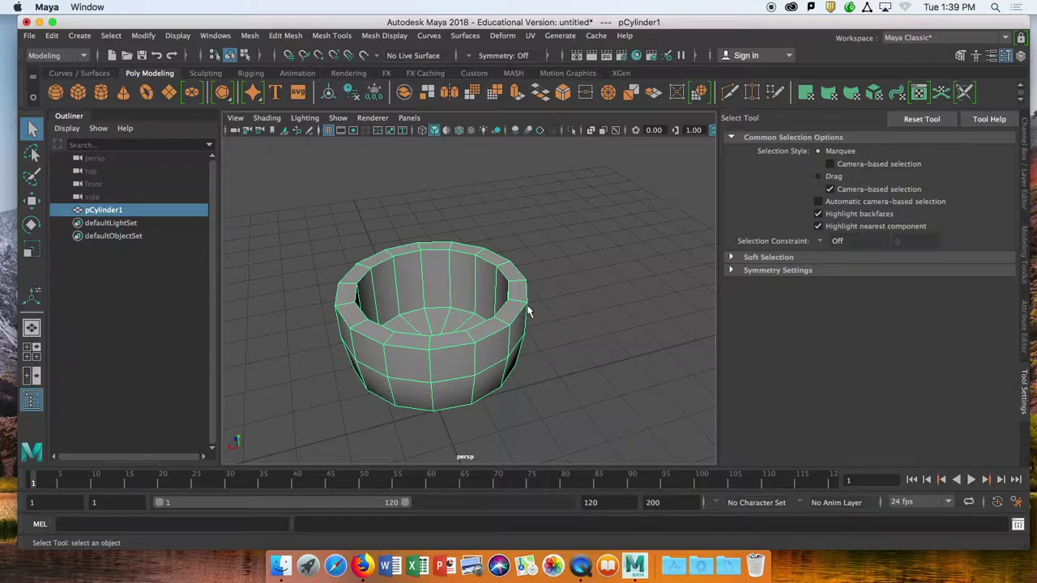
- Compare the bowl in smooth mesh preview with its original unsmoothed display
key("3")
left_click_drag(565, 332, 521, 338, "alt")
key("3")
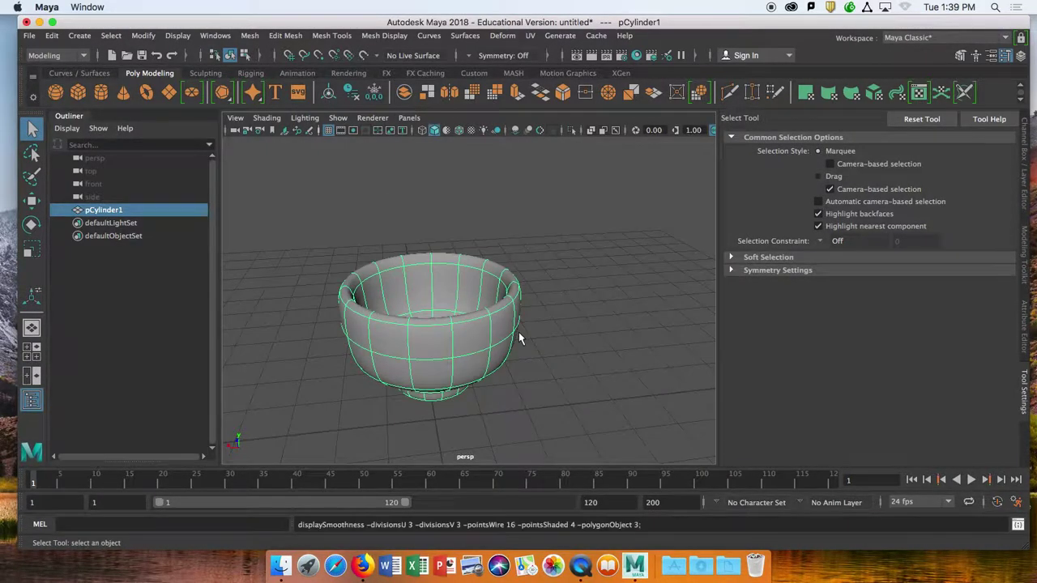
key("1")
key("3")
key("1")
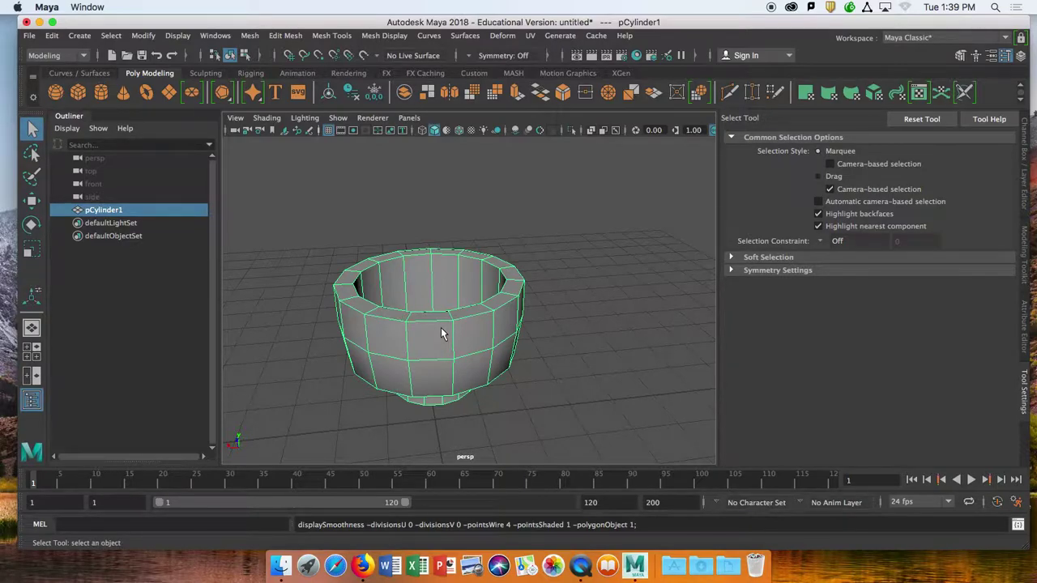
- Apply Smooth to the bowl mesh with 1 division and reselect the bowl as an object
left_click(248, 37)
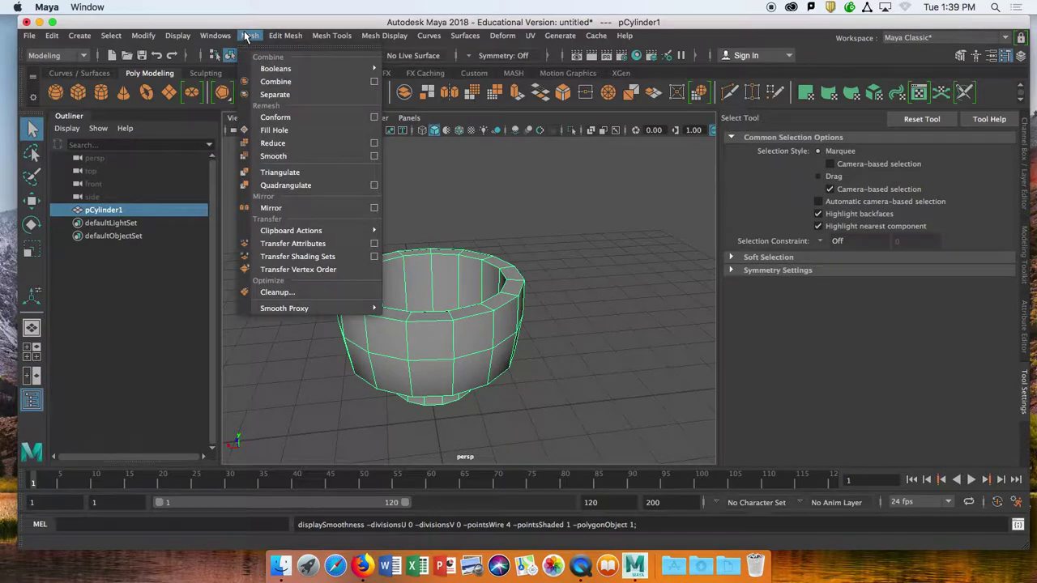
left_click(302, 158)
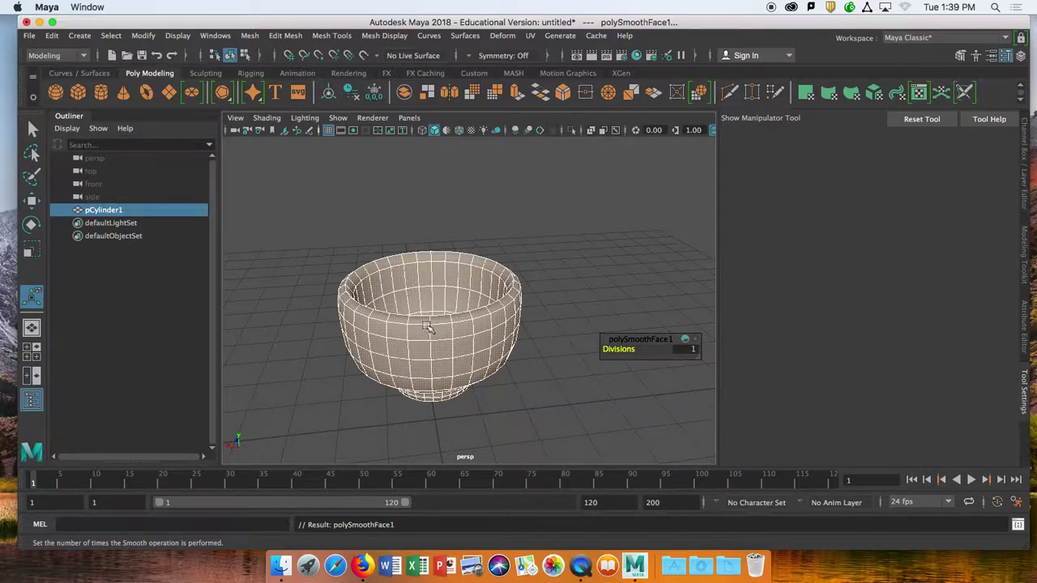
right_click_drag(414, 274, 460, 178)
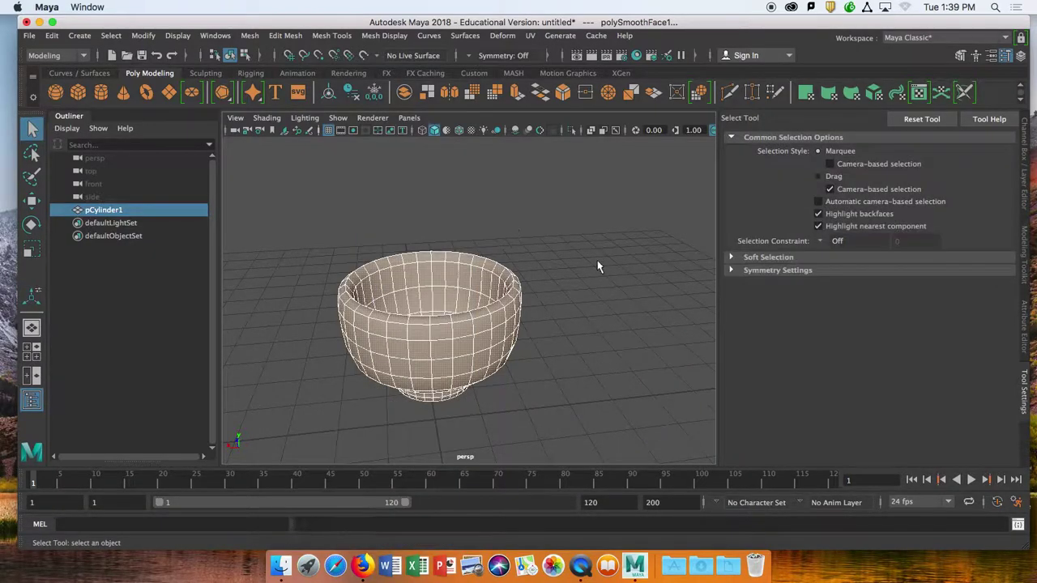
left_click(568, 364)
left_click(471, 363)
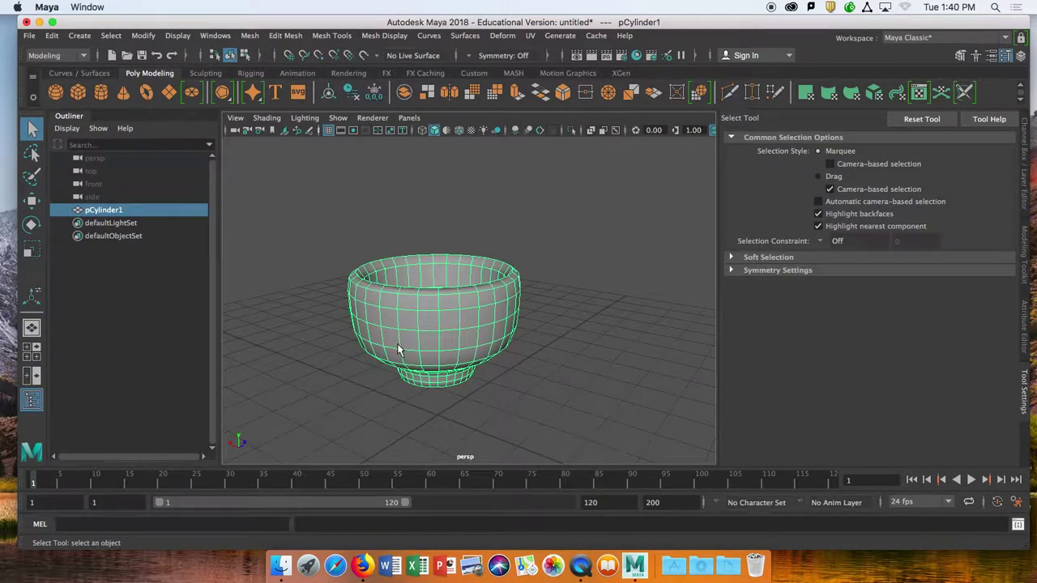
- Undo the Smooth operation on the bowl mesh
key("ctrl+z")
key("ctrl+z")
key("ctrl+z")
key("ctrl+z")
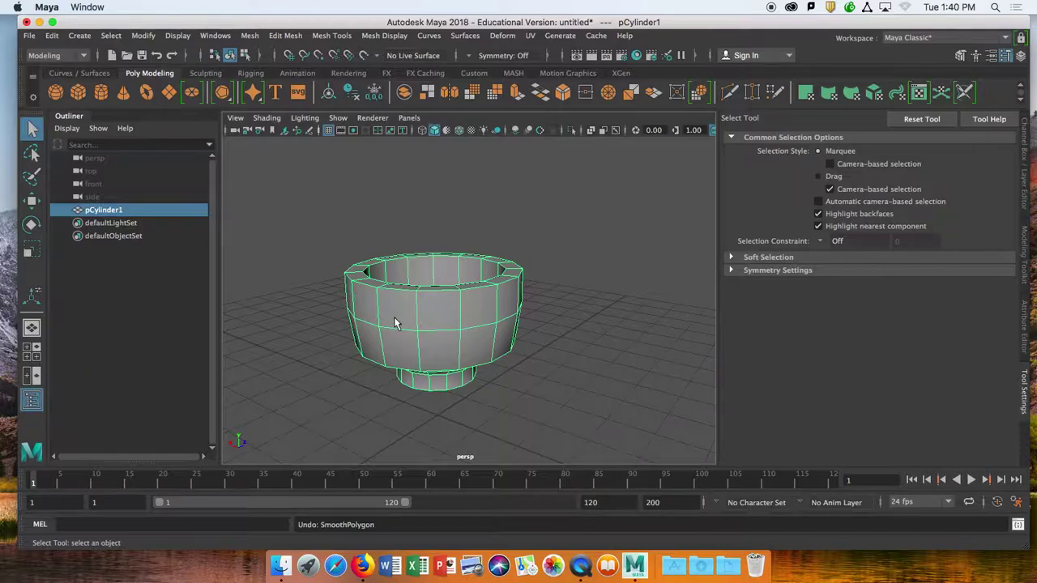
- Briefly preview the bowl smoothed, restore the unsmoothed display, and switch to face selection
key("3")
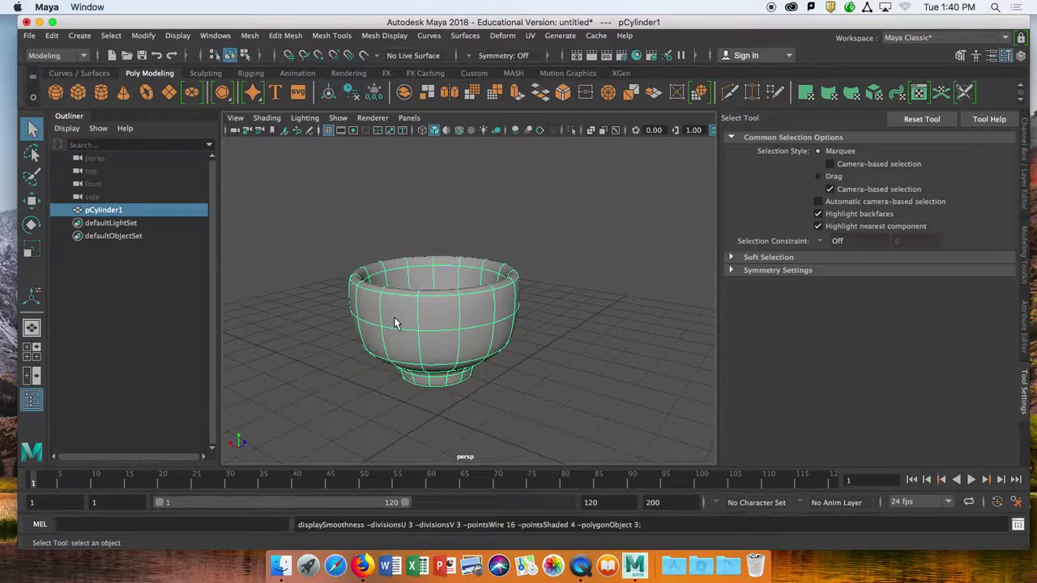
key("1")
right_click_drag(409, 279, 435, 278)
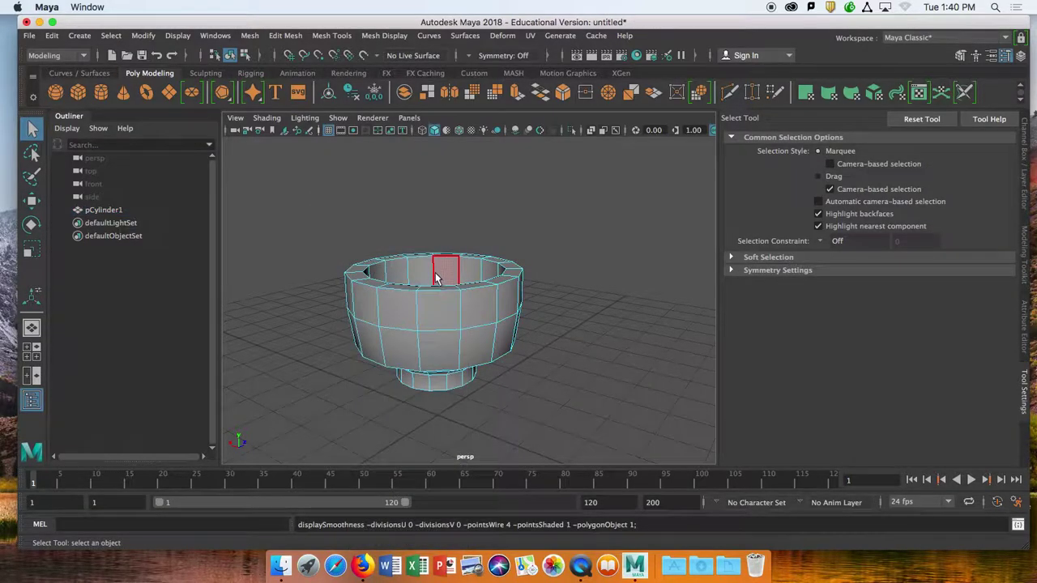
- Select the ring of flat faces on the bowl's rim and scale it inward to narrow the opening
left_click_drag(436, 278, 427, 328, "alt")
left_click(413, 218)
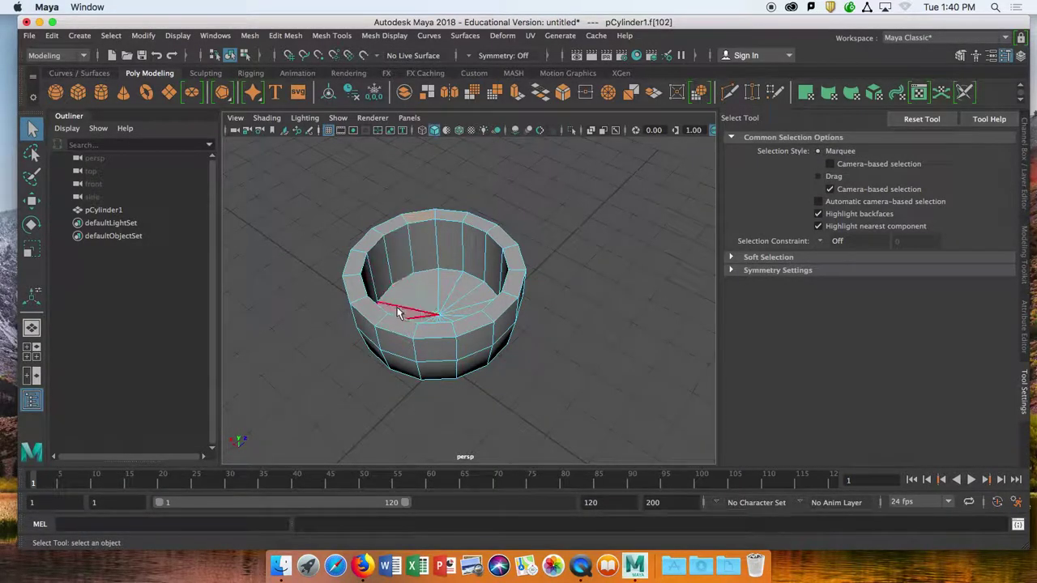
double_click(475, 318)
left_click(350, 267, "shift")
left_click(393, 225, "shift")
left_click_drag(443, 298, 390, 270, "alt")
key("r")
left_click_drag(491, 303, 459, 315, "alt")
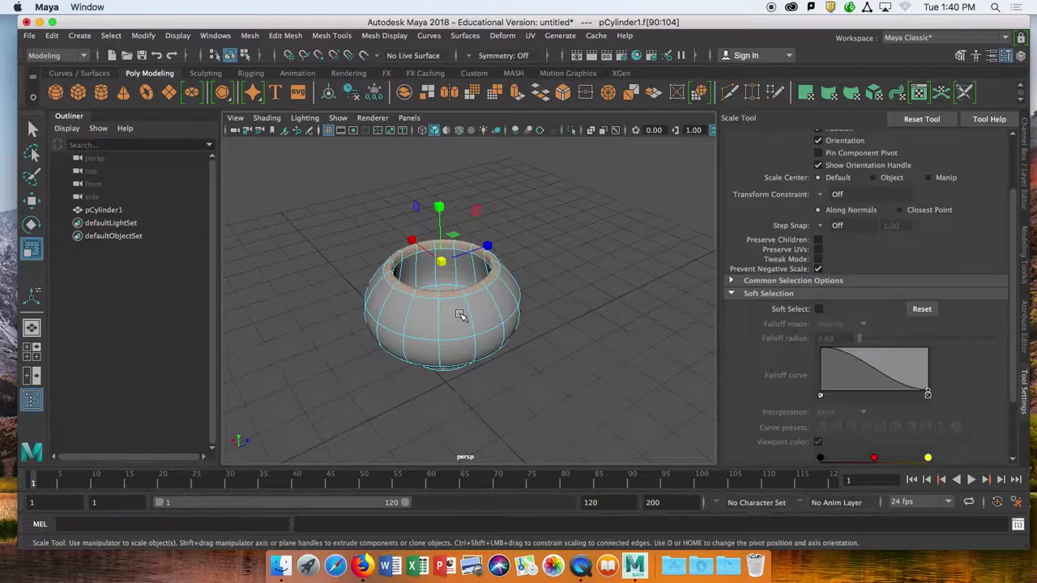
- Compare the narrowed bowl's unsmoothed display with its smooth mesh preview
key("1")
key("3")
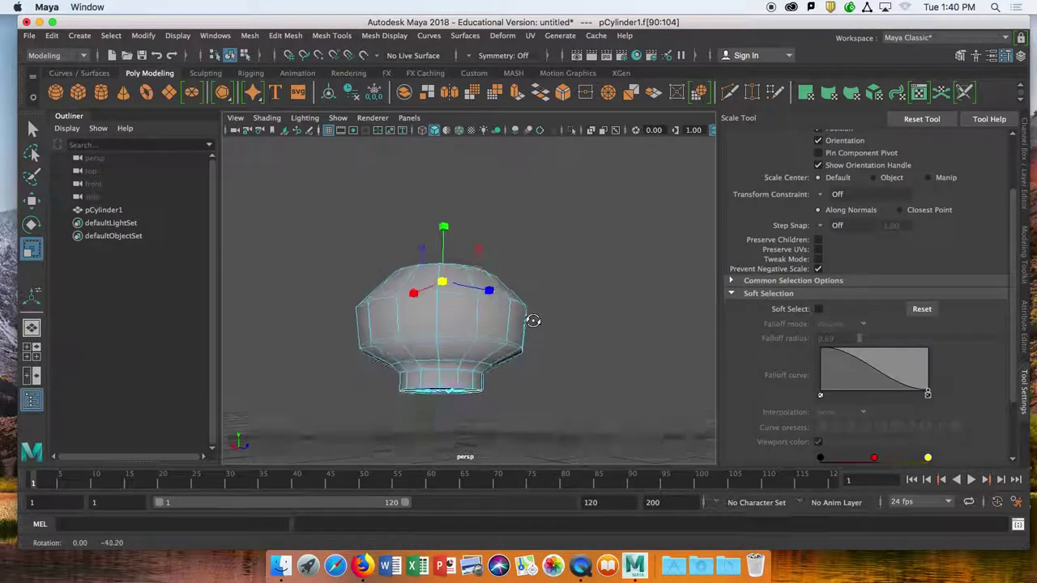
left_click_drag(363, 216, 390, 248, "alt")
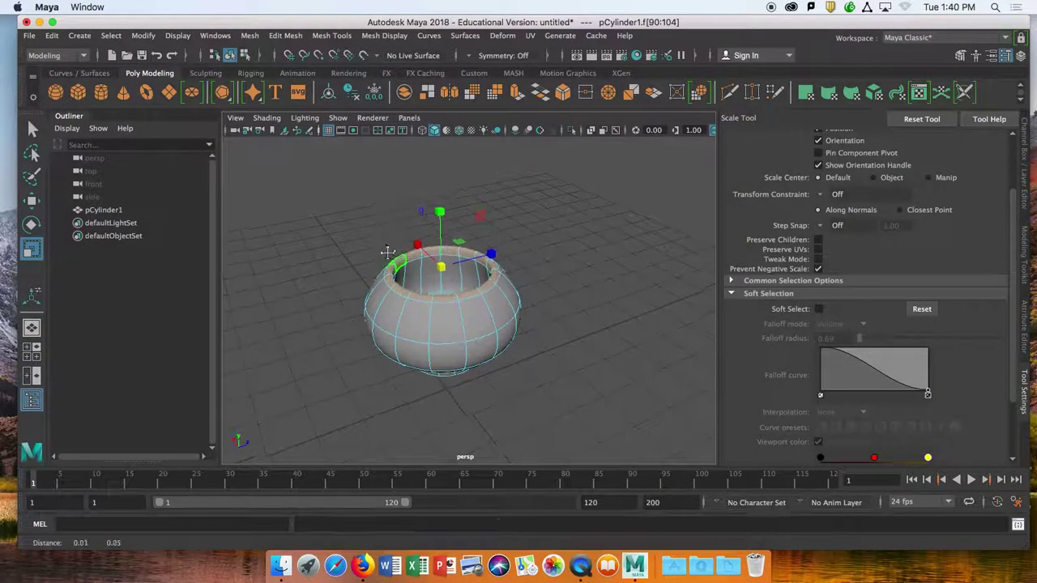
- Move the rim faces down into the bowl and compare the shape unsmoothed and in smooth mesh preview
middle_click_drag(391, 248, 362, 280, "alt")
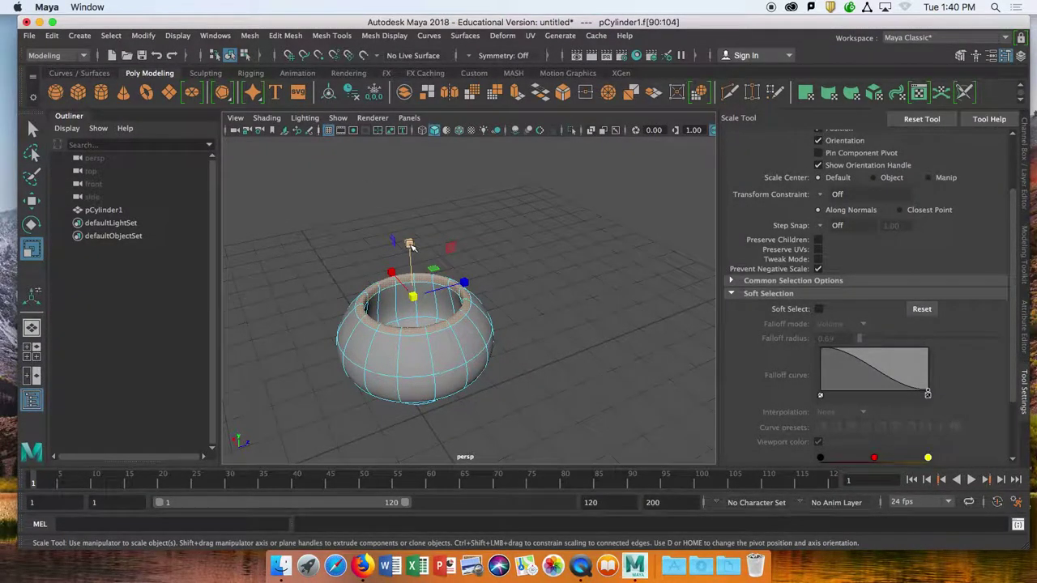
key("w")
left_click_drag(409, 244, 410, 288)
scroll(398, 326, "up", 5)
middle_click_drag(396, 324, 448, 273, "alt")
key("1")
mouse_move(456, 287)
left_mouse_down("alt")
mouse_move(423, 284)
mouse_move(424, 354)
mouse_move(470, 319)
mouse_move(462, 303)
left_mouse_up("alt")
key("3")
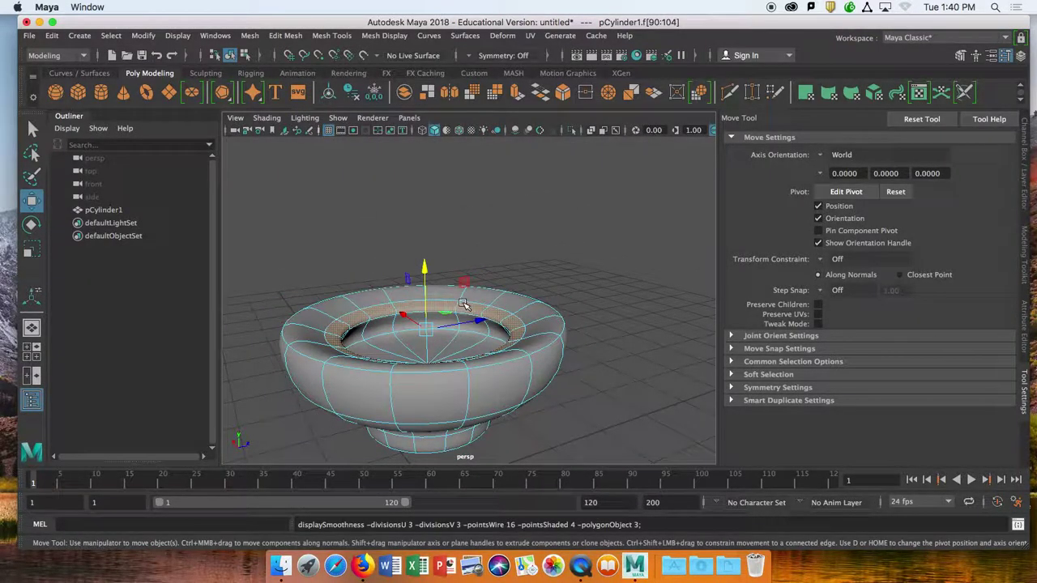
- Raise the rim faces above the bowl again, undo and redo that move, and view the result in smooth mesh preview
left_click_drag(427, 275, 474, 219)
scroll(475, 235, "down", 3)
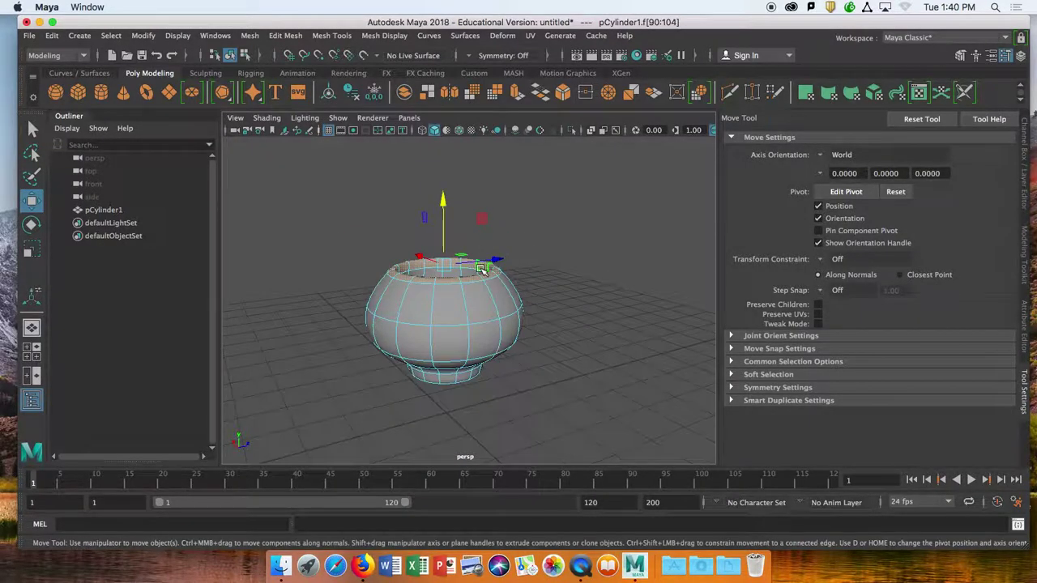
key("1")
key("z")
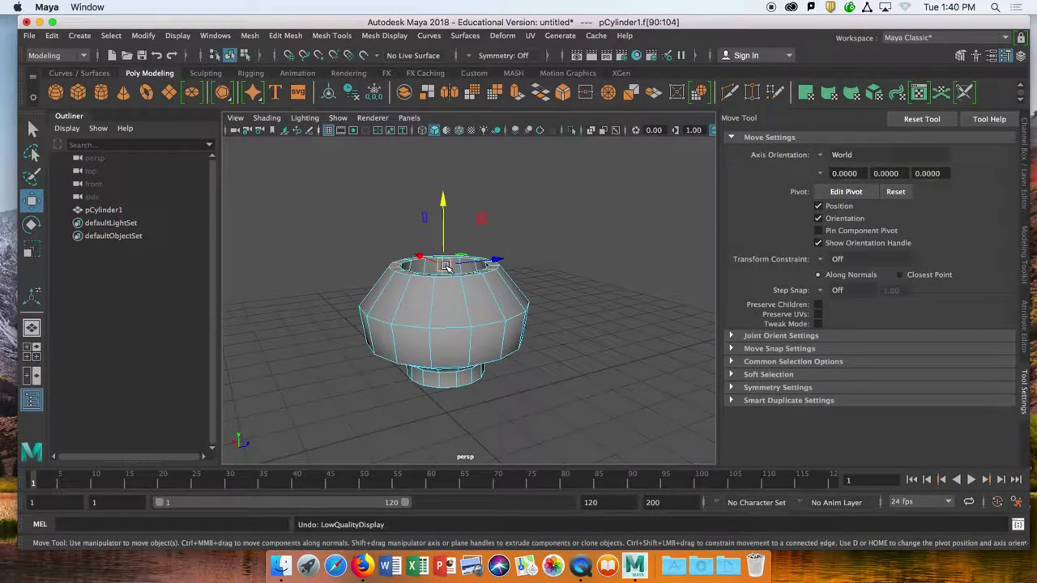
key("z")
key("z")
key("shift+z")
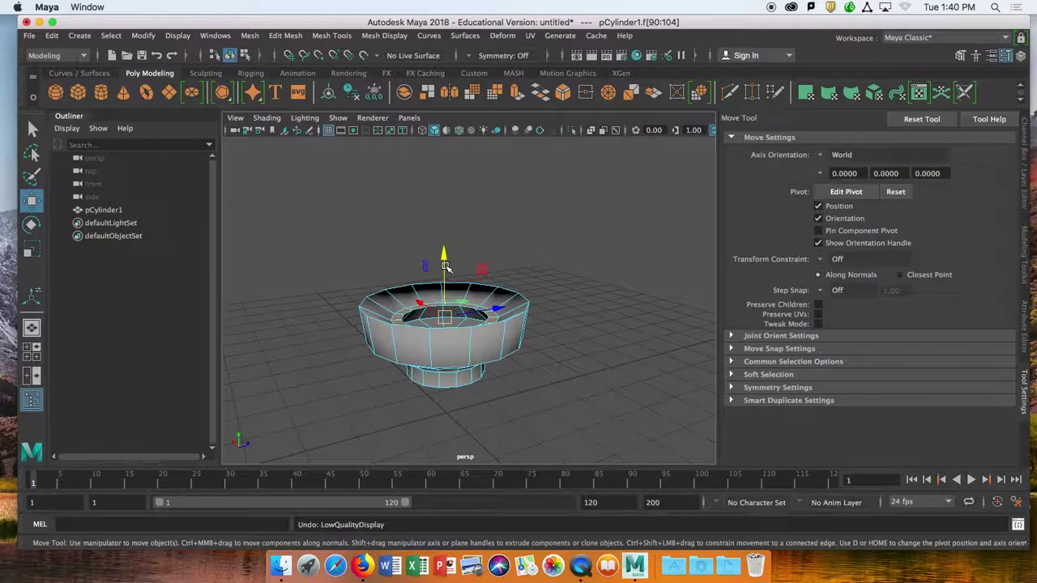
key("shift+z")
key("3")
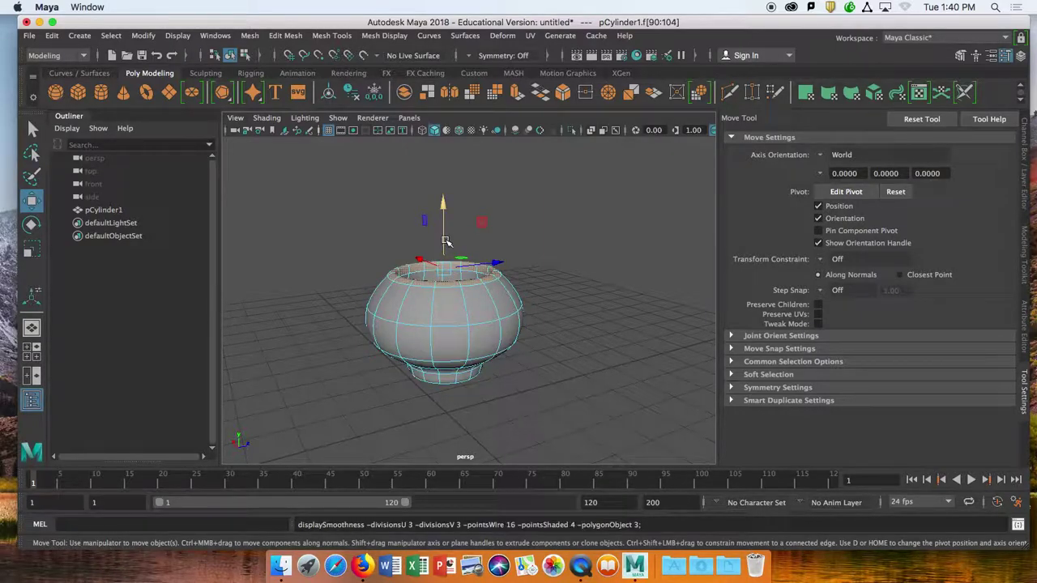
- Restore the unsmoothed display and scale the rim faces outward to widen the bowl's opening
key("1")
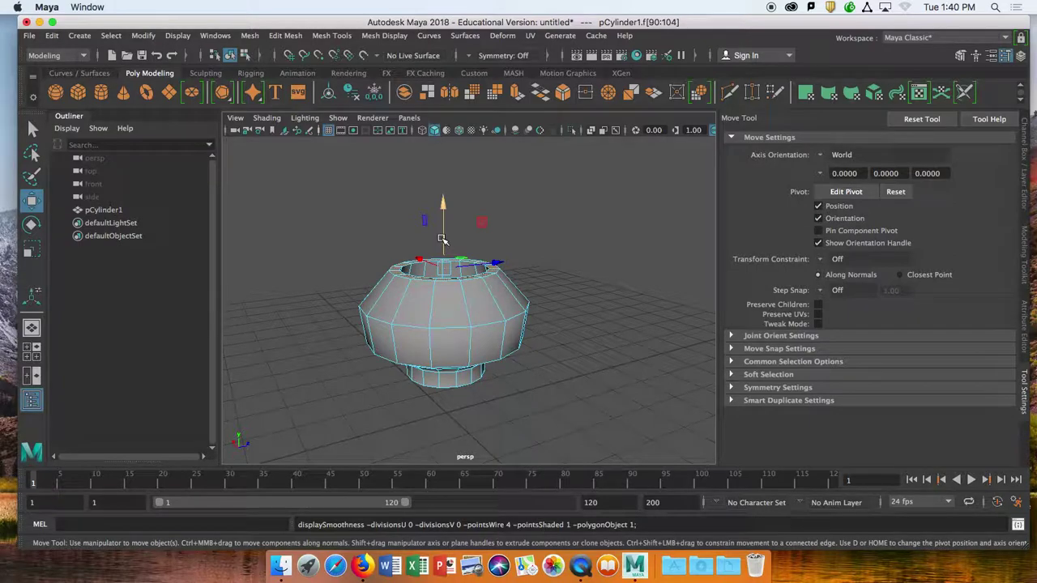
key("z")
key("z")
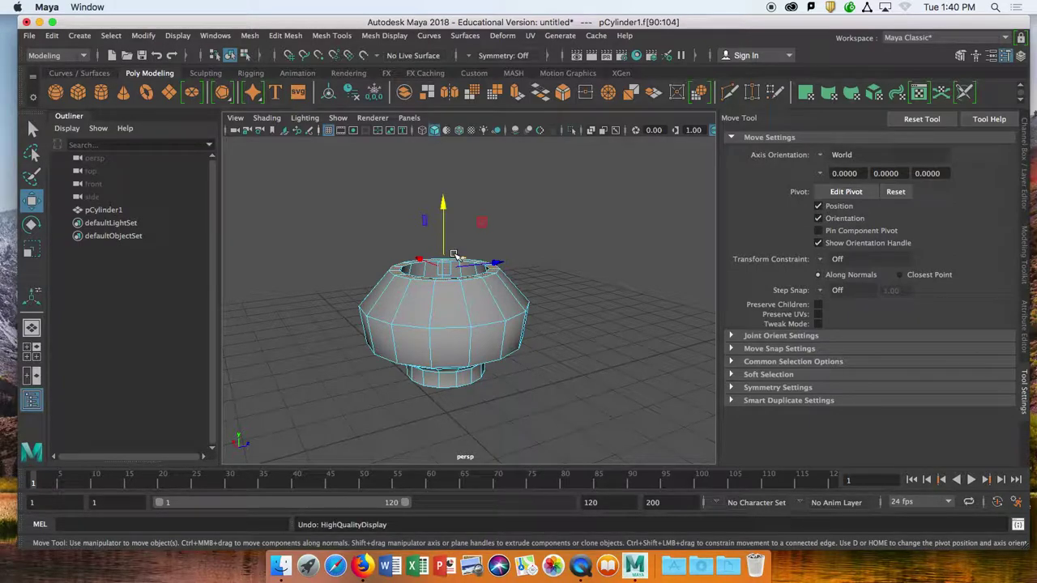
key("r")
left_click_drag(452, 253, 492, 281)
- Try to apply Smooth while only the rim faces are selected
left_click(215, 36)
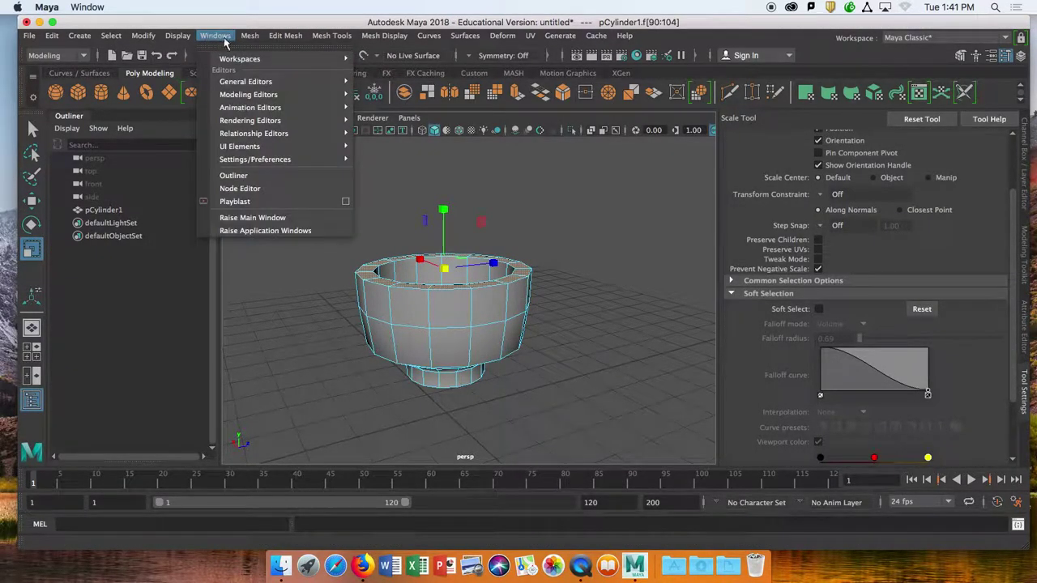
mouse_move(249, 36)
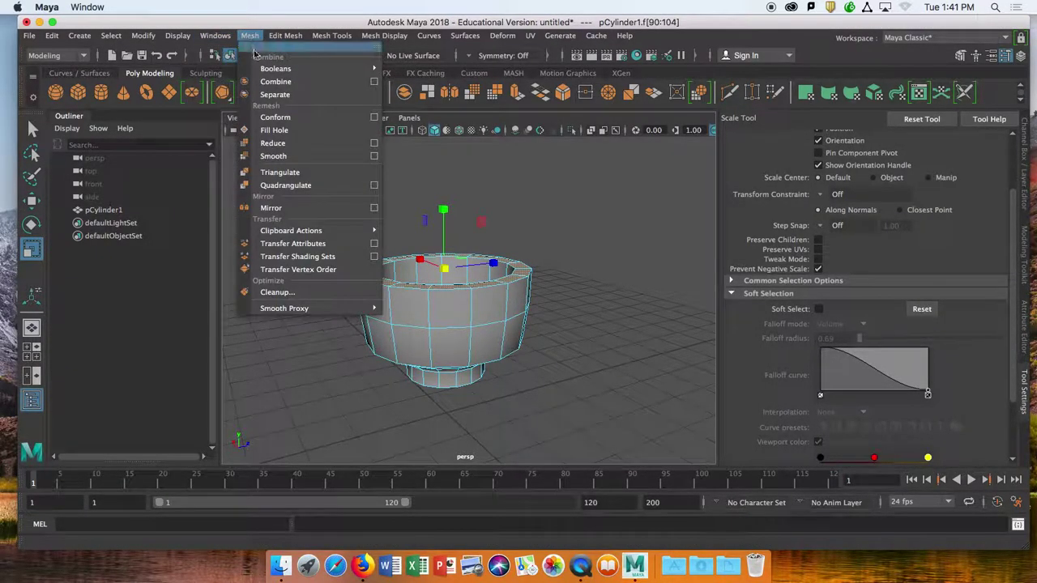
left_click(291, 156)
- Switch to object selection, apply Smooth with 1 division to the whole bowl, and reselect the bowl
right_click(387, 275)
right_click_drag(386, 275, 432, 184)
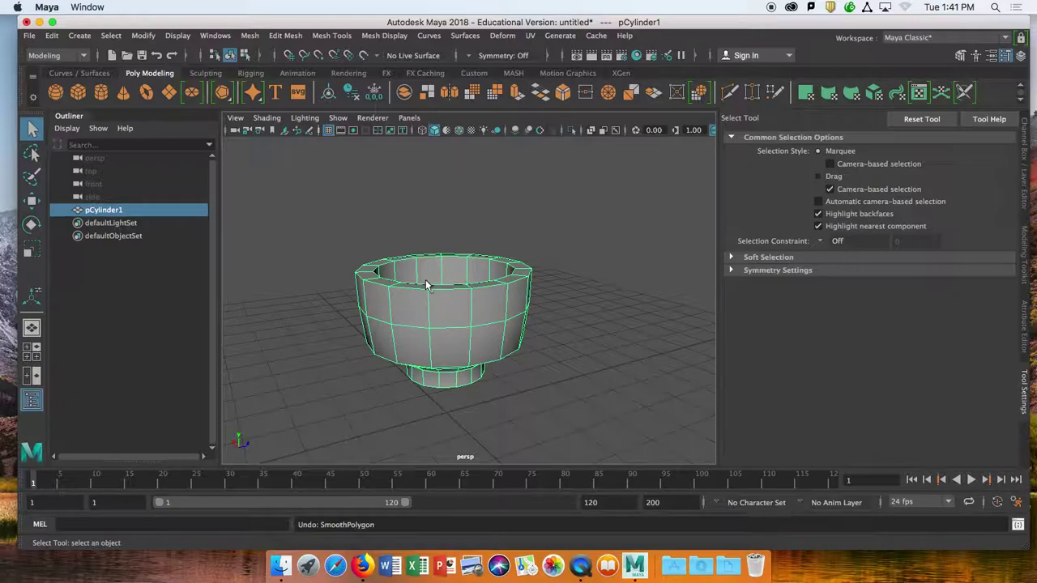
left_click_drag(387, 201, 385, 236, "alt")
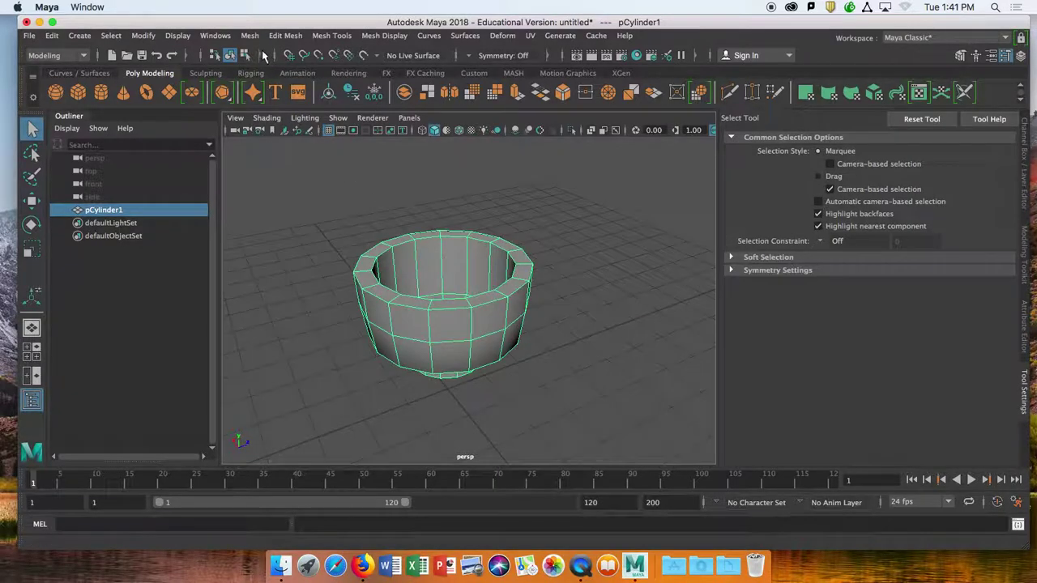
left_click(251, 37)
left_click(273, 157)
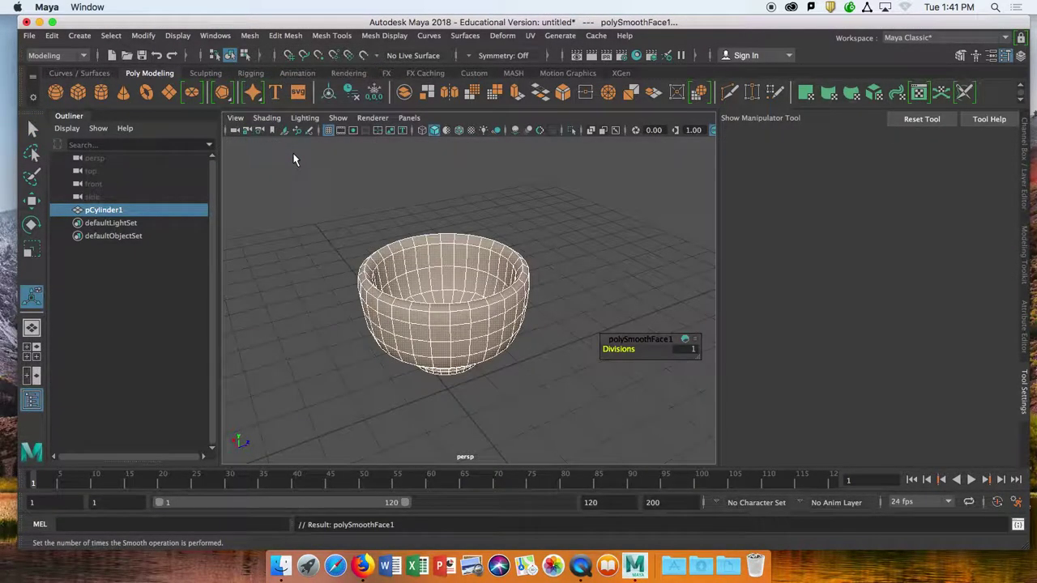
left_click(516, 208)
left_click_drag(541, 305, 514, 254, "alt")
left_click(491, 296)
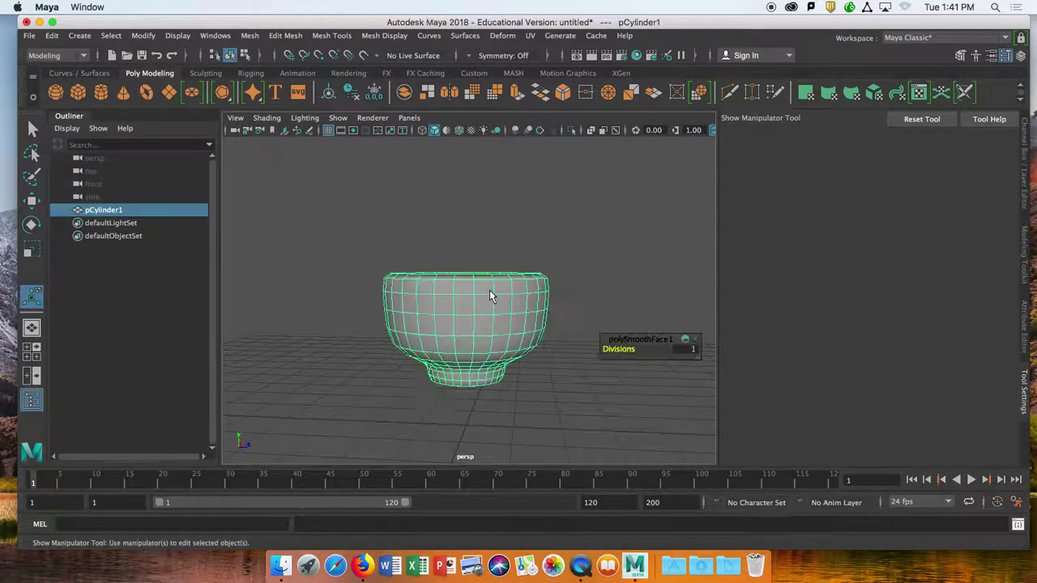
- Move the smoothed bowl straight down to a Translate Y of about -0.381
key("w")
left_click_drag(462, 271, 470, 375)
mouse_move(467, 298)
left_mouse_down("alt")
mouse_move(475, 289)
mouse_move(478, 304)
left_mouse_up("alt")
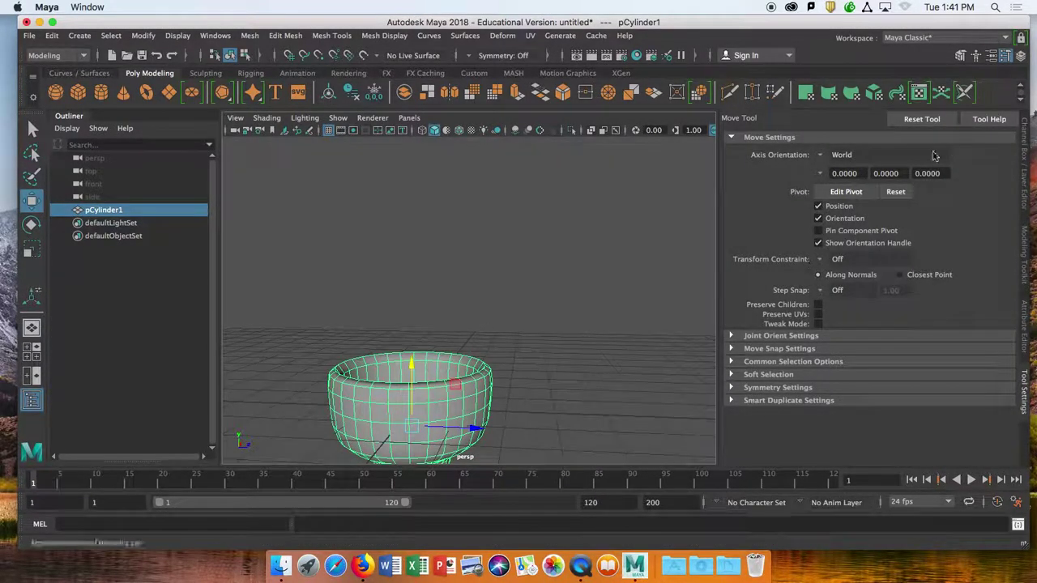
- Show the Channel Box / Layer Editor and create a display layer from the selected bowl
left_click(1025, 178)
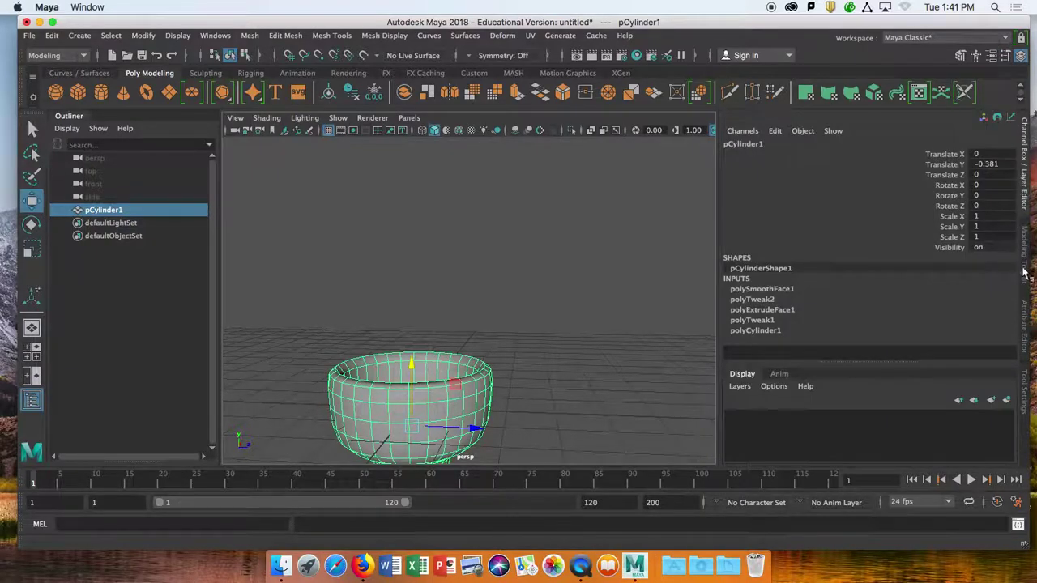
left_click(1024, 346)
left_click(1025, 405)
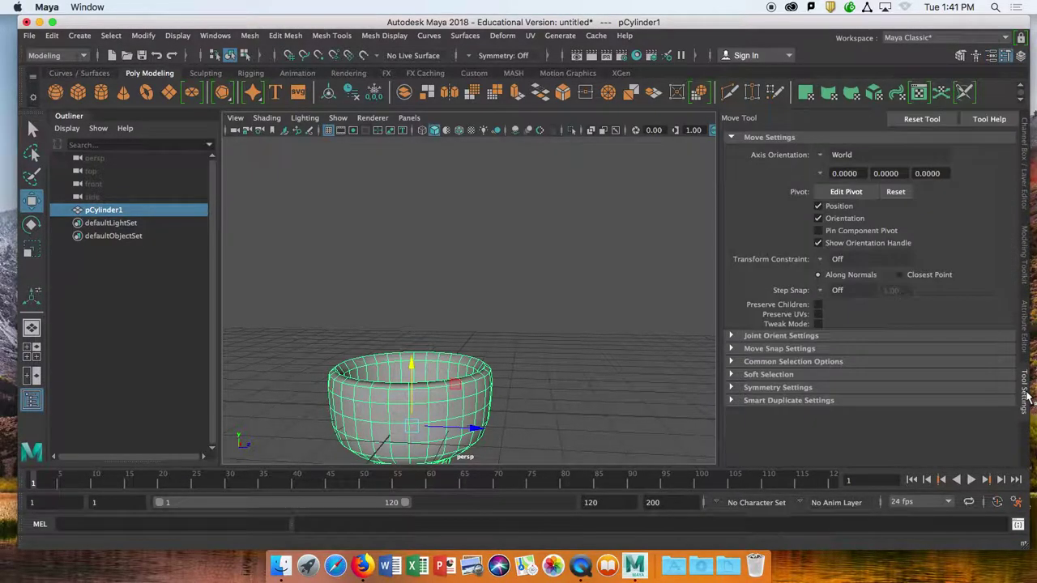
left_click(1023, 261)
left_click(1024, 197)
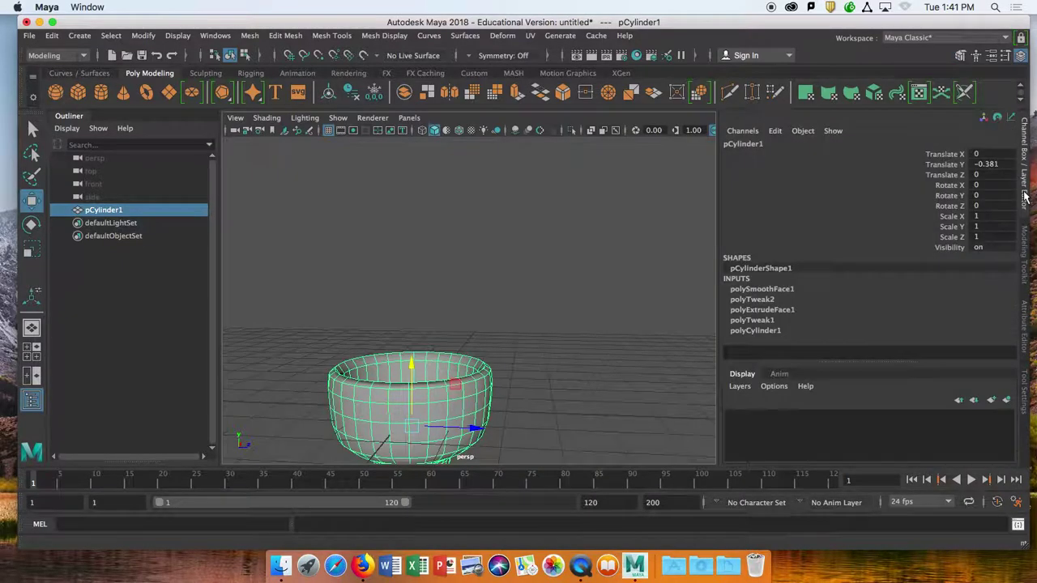
scroll(603, 321, "down", 5)
middle_click_drag(514, 275, 537, 246, "alt")
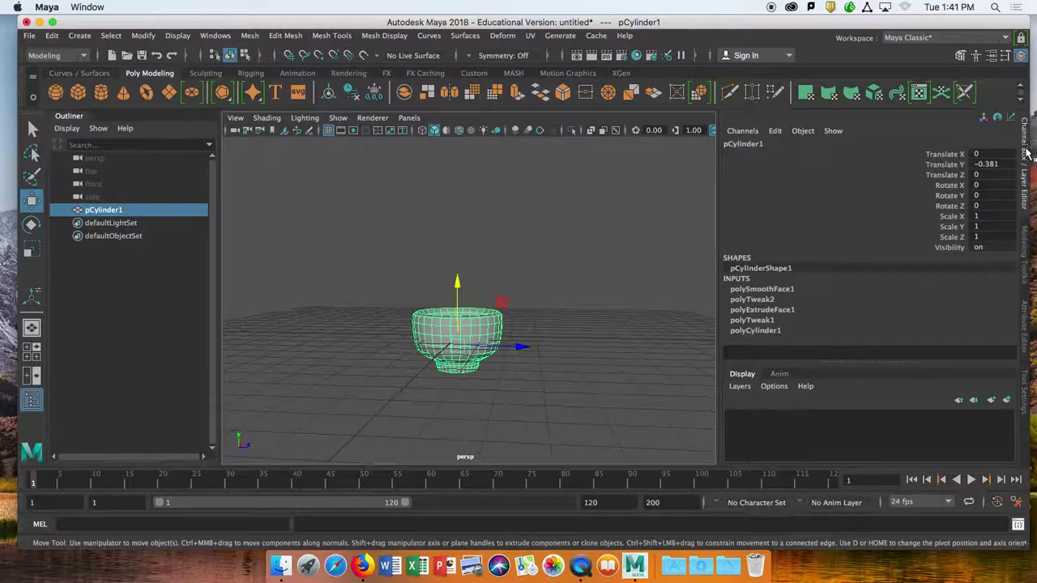
left_click(738, 389)
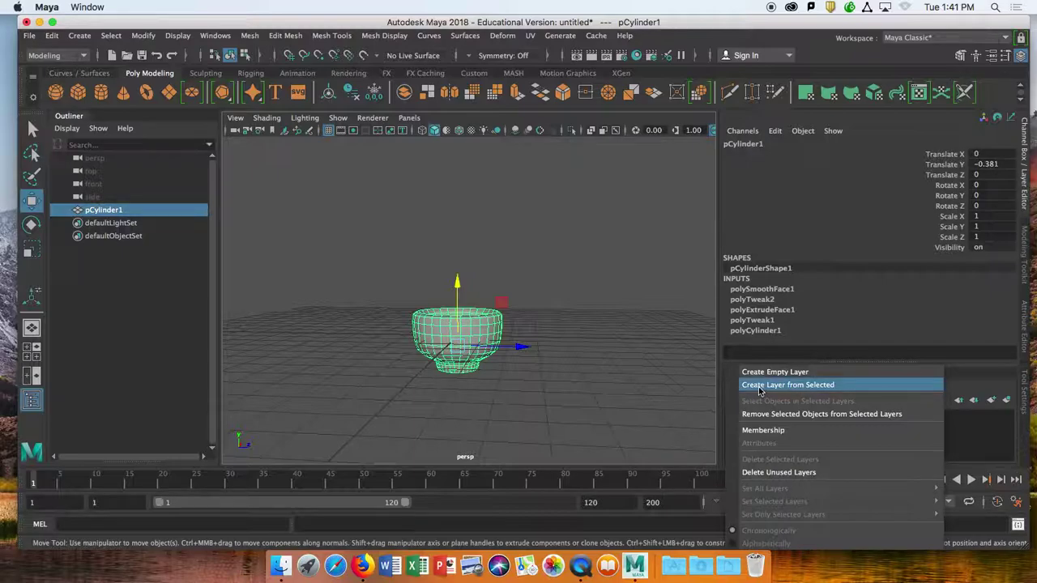
left_click(767, 387)
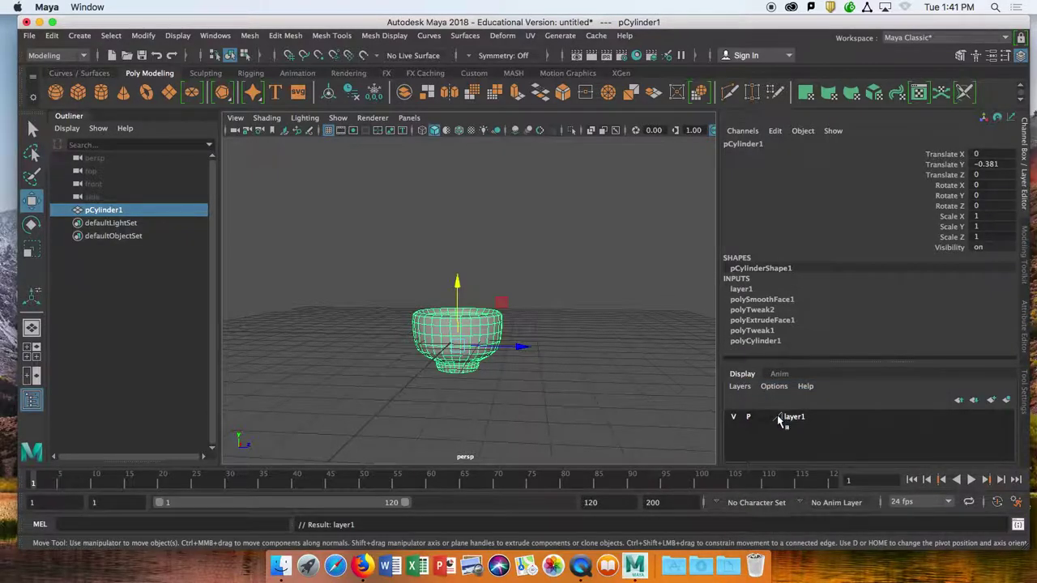
- Toggle the visibility of layer1 off and on, leave the layer hidden, and clear the selection
left_click_drag(586, 273, 579, 305, "alt")
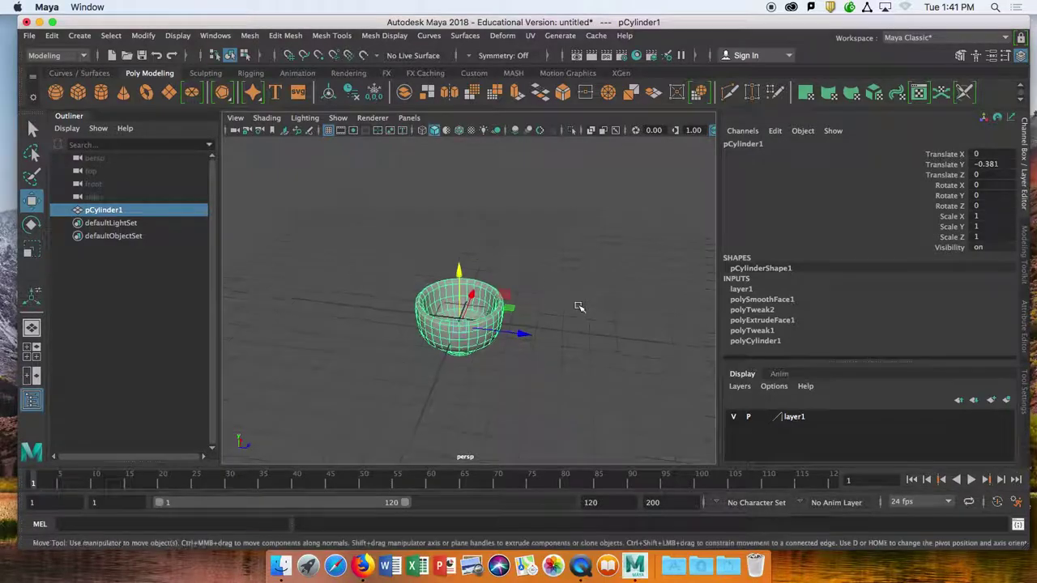
middle_click_drag(579, 285, 578, 312, "alt")
left_click_drag(578, 312, 584, 302, "alt")
middle_click_drag(587, 332, 590, 316, "alt")
scroll(590, 316, "down", 3)
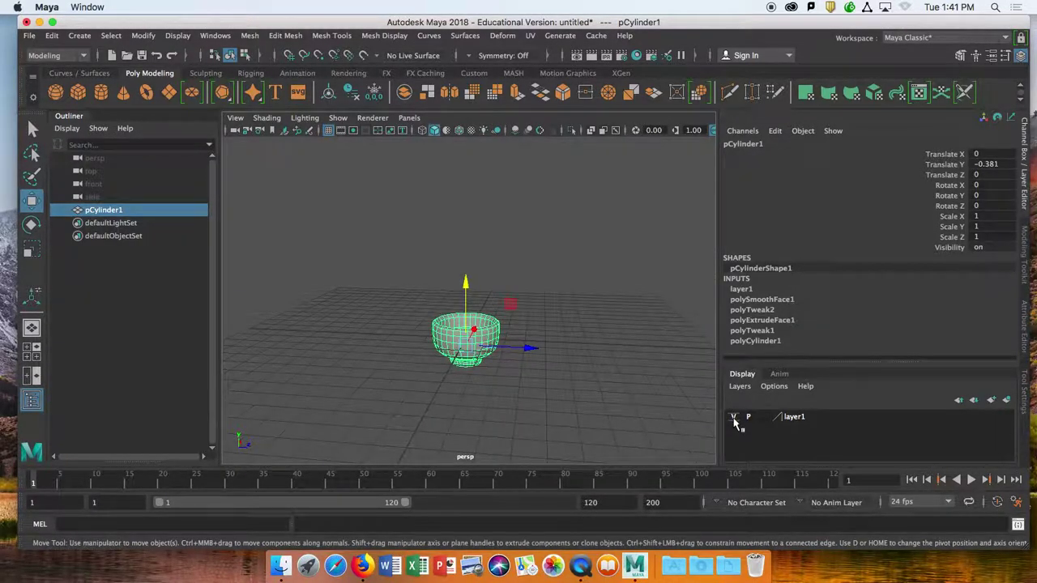
left_click(734, 417)
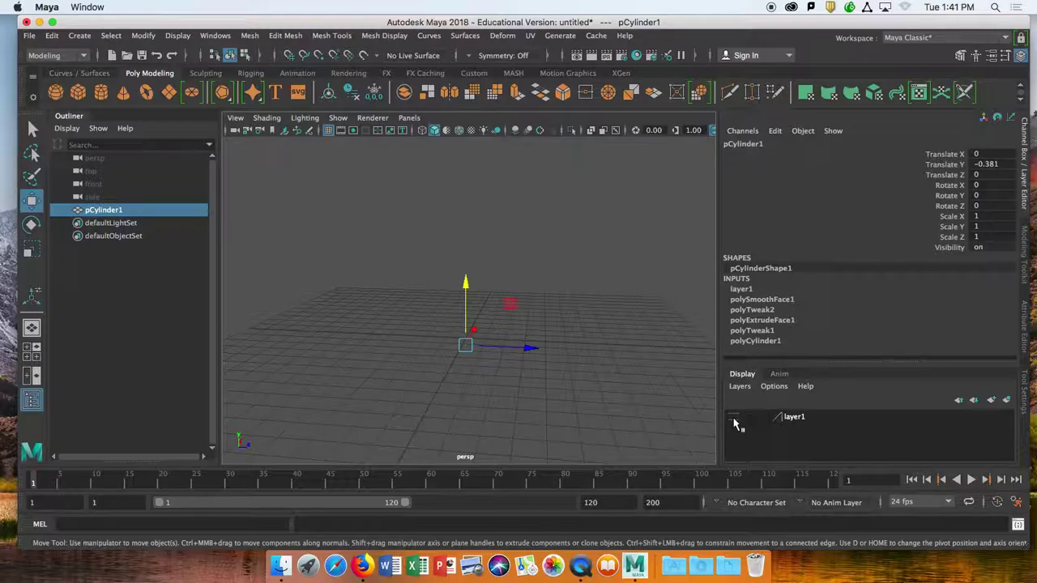
left_click(734, 417)
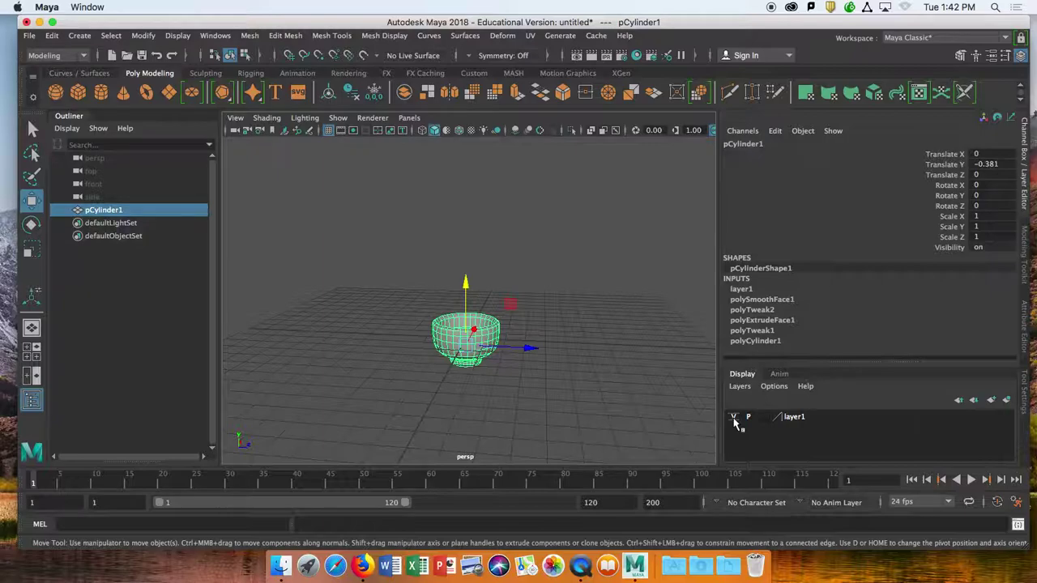
left_click(734, 417)
left_click(366, 292)
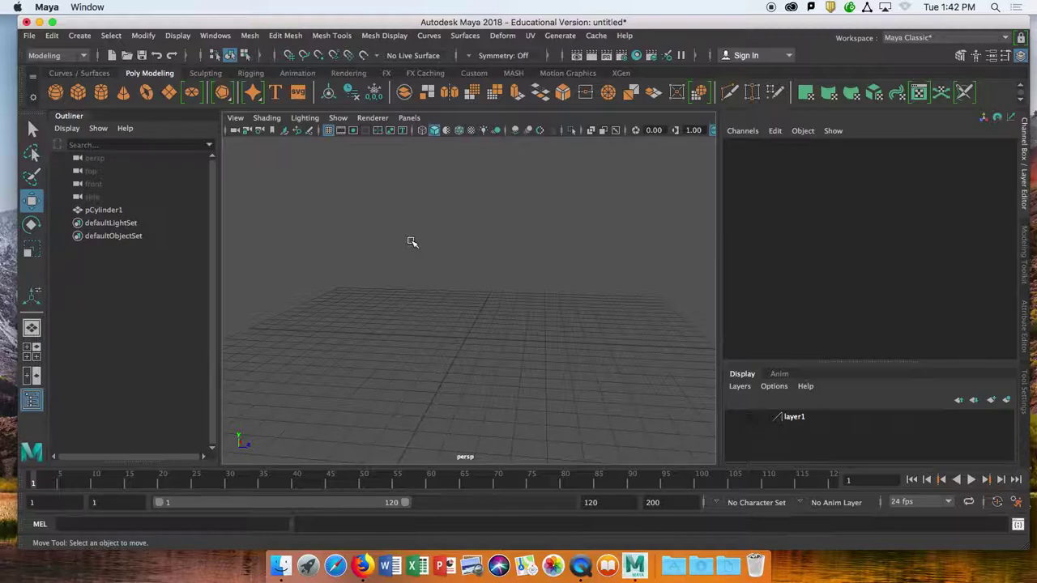
- Switch to Firefox, search Google Images for "apple fruit", and browse the pictures for reference shapes
left_click(362, 566)
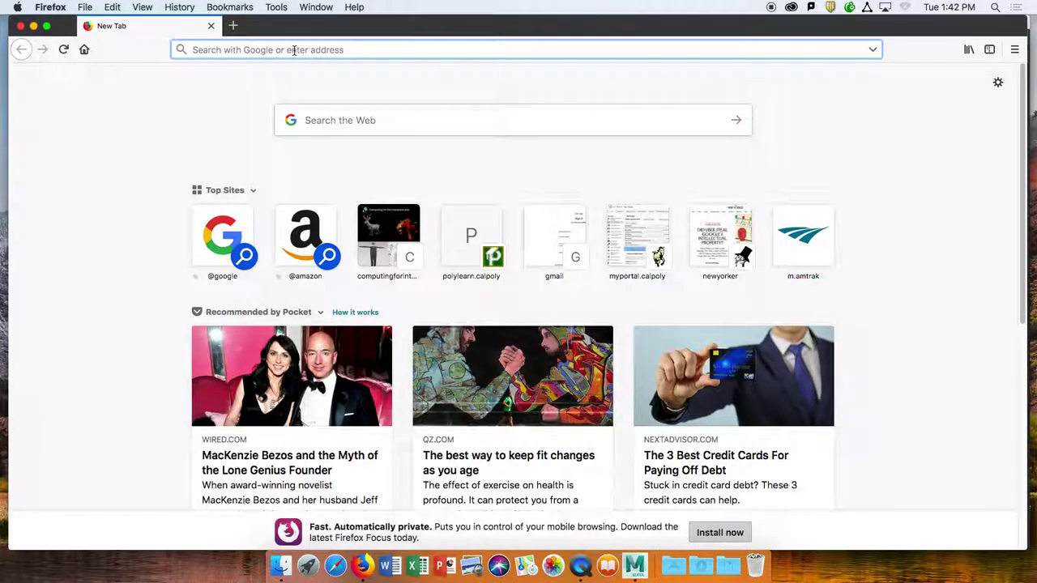
type("apple fruit")
key("Return")
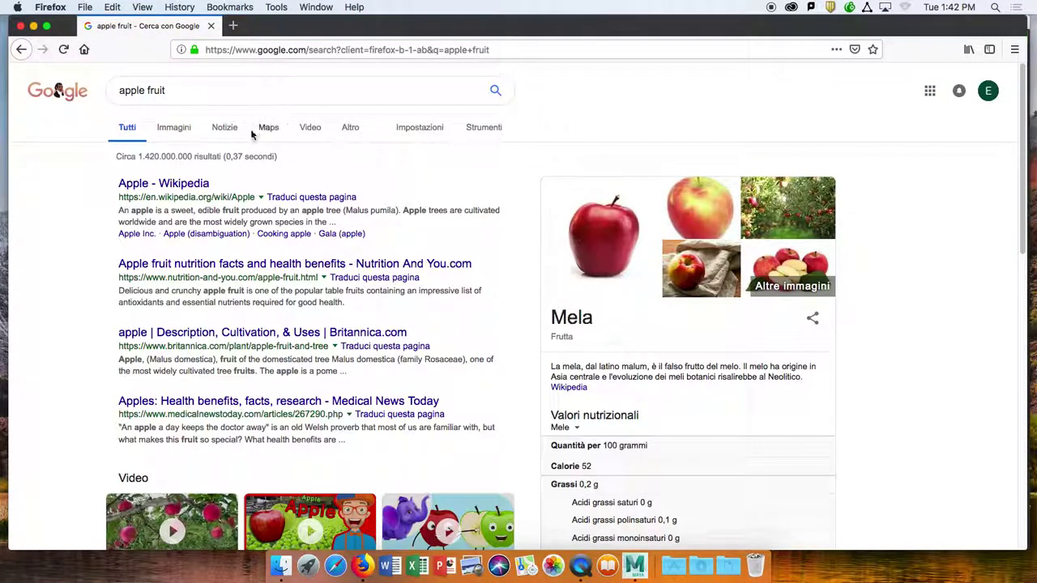
left_click(172, 132)
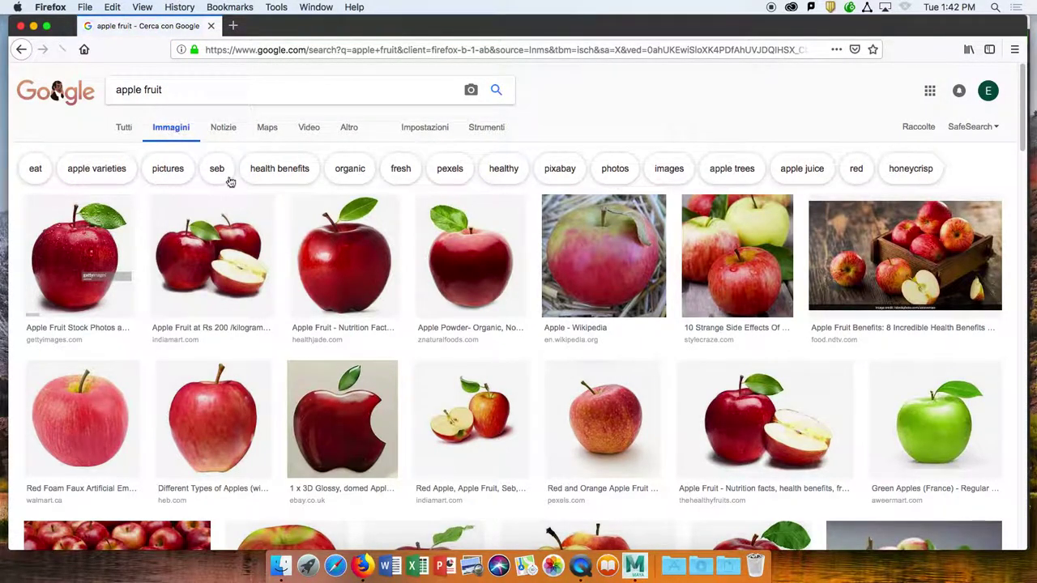
scroll(482, 283, "down", 1)
scroll(483, 284, "down", 3)
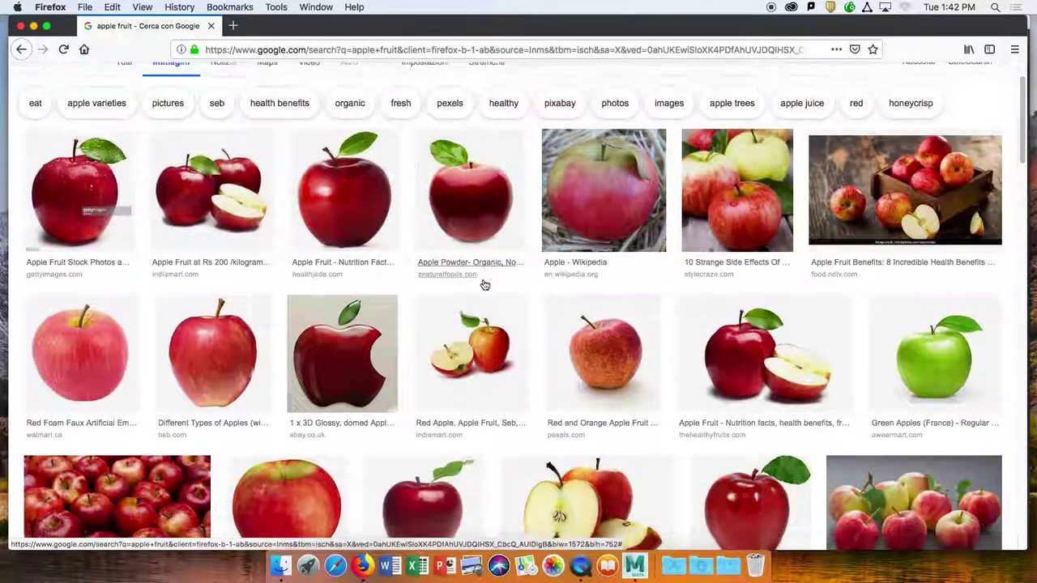
scroll(483, 284, "down", 1)
scroll(483, 284, "down", 2)
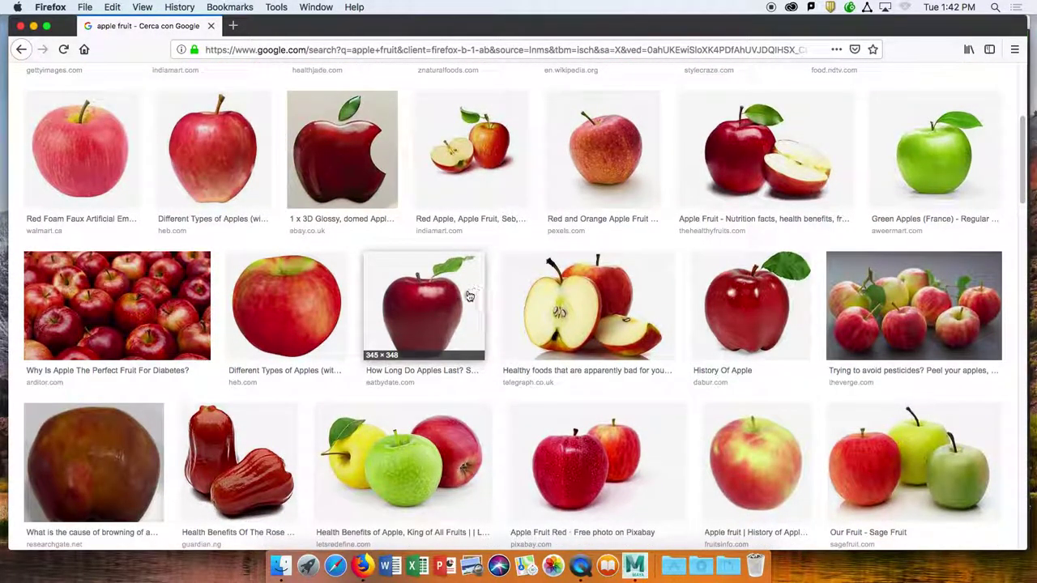
- Examine the apple silhouettes in the previews of the "How Long Do Apples Last?" and "History Of Apple" image results
left_click(468, 295)
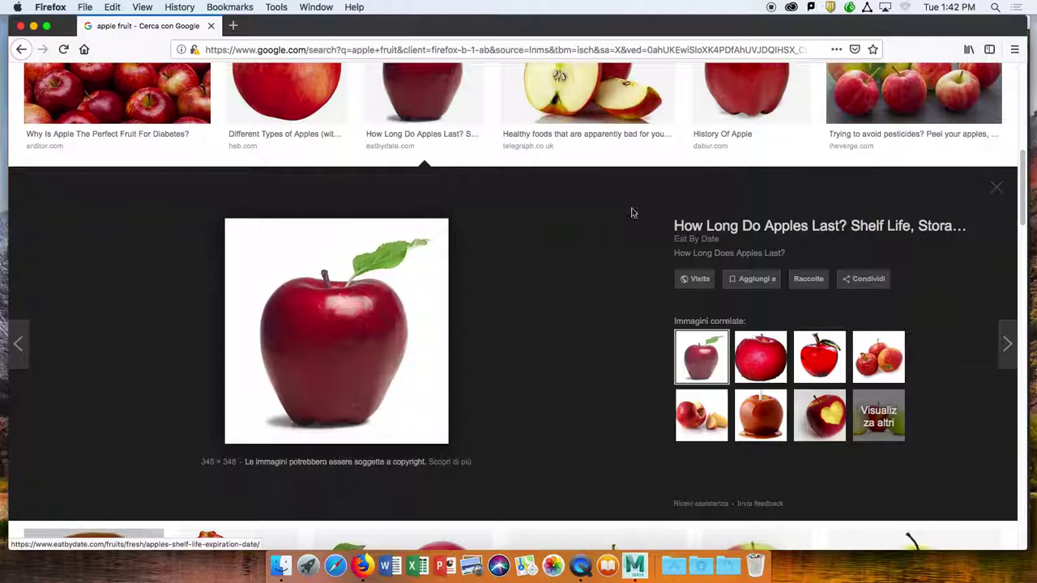
left_click(769, 91)
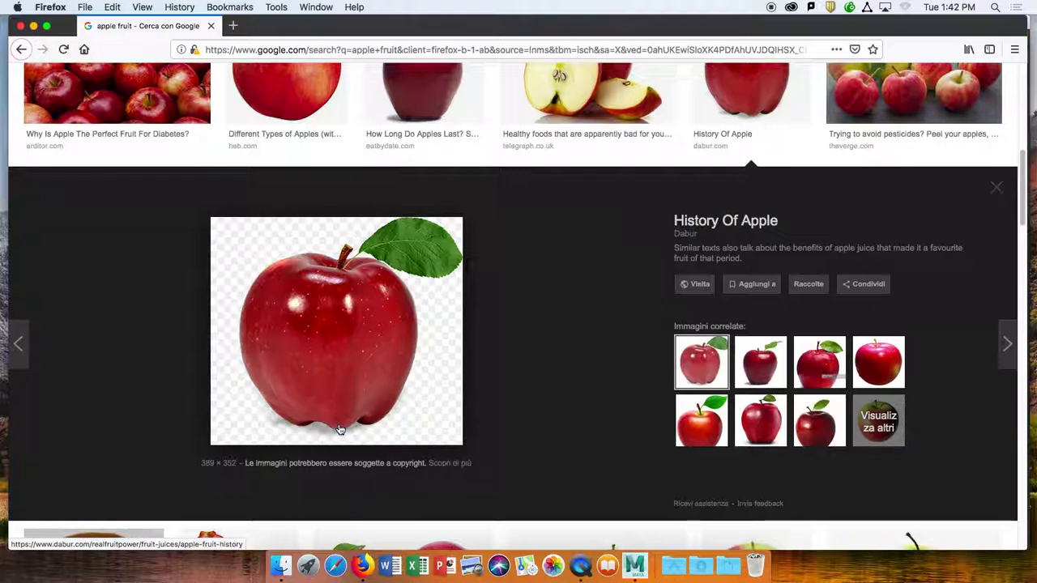
scroll(350, 380, "up", 3)
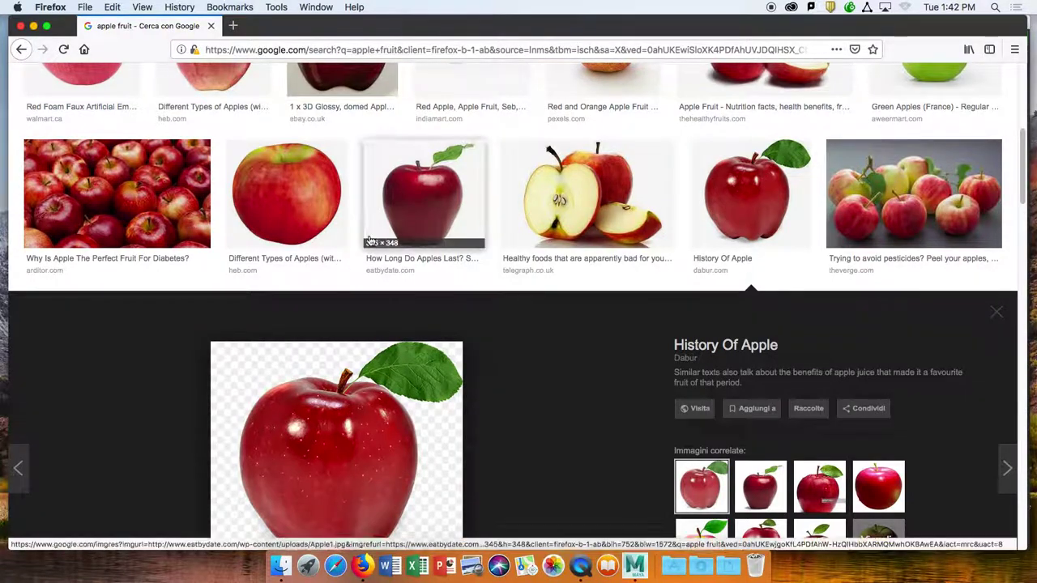
left_click(397, 206)
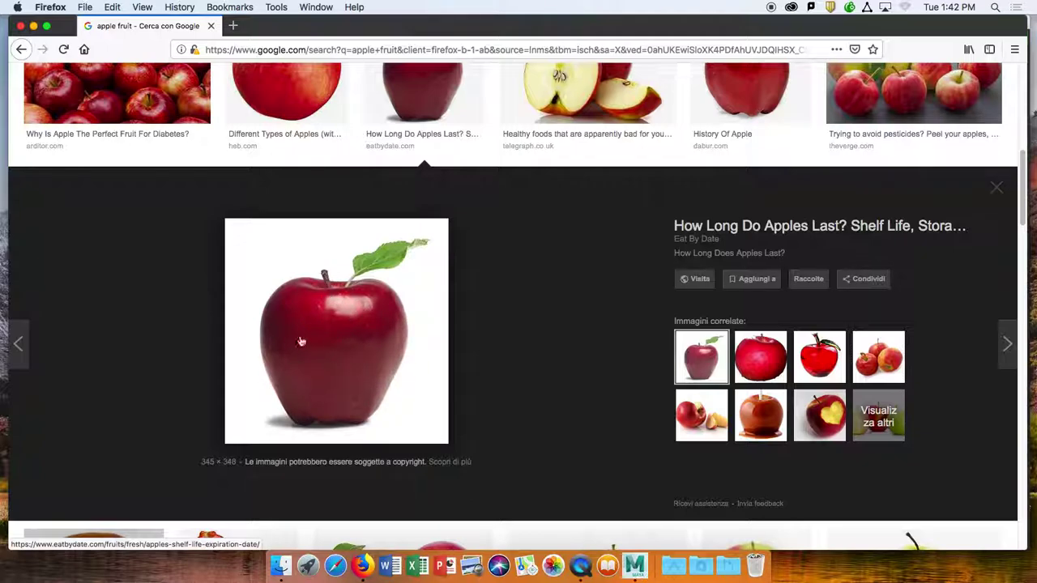
key("super+Tab")
left_click_drag(357, 272, 436, 304, "alt")
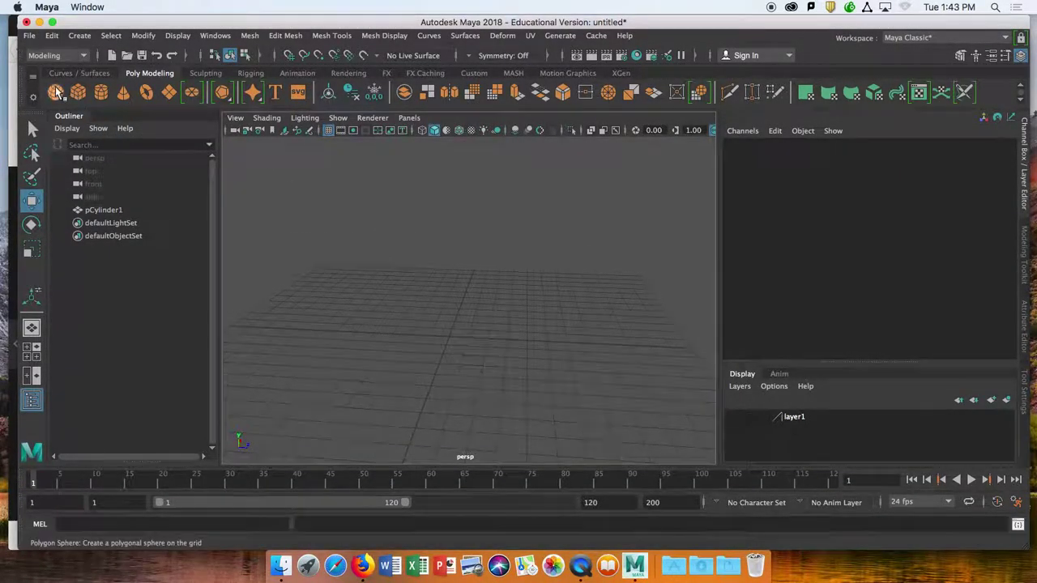
key("super+Tab")
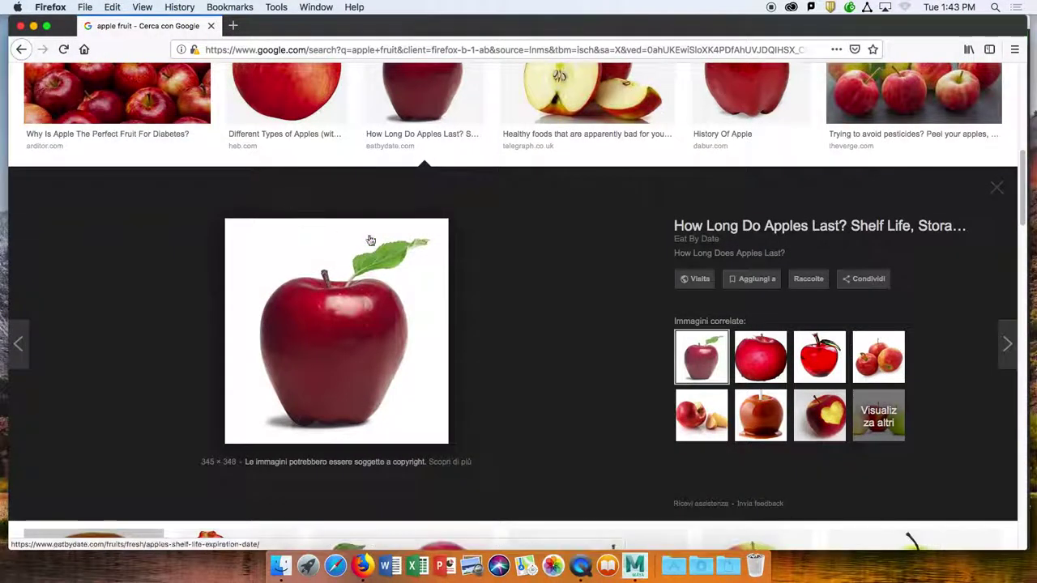
scroll(328, 204, "down", 1)
scroll(324, 208, "up", 3)
scroll(278, 144, "up", 1)
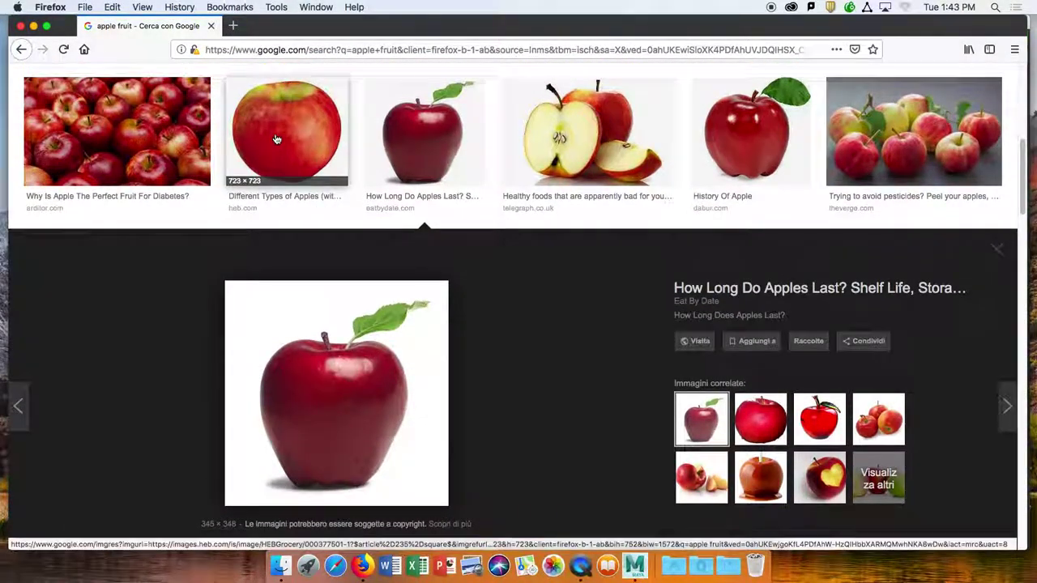
scroll(279, 134, "up", 1)
- Switch to Maya, create a polygon sphere at the origin, and raise it to a Translate Y of about 0.468
key("super+Tab")
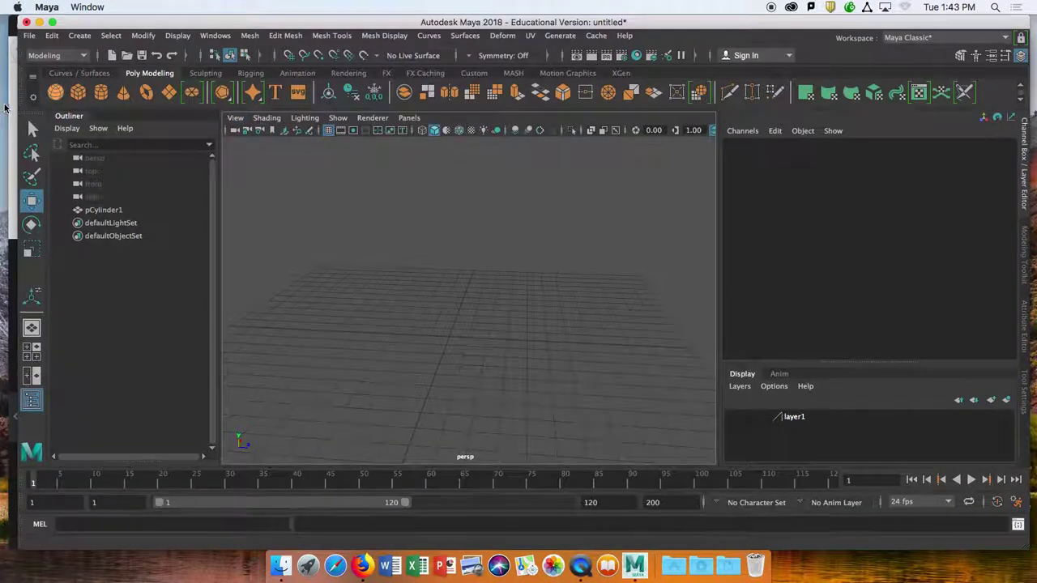
left_click(55, 93)
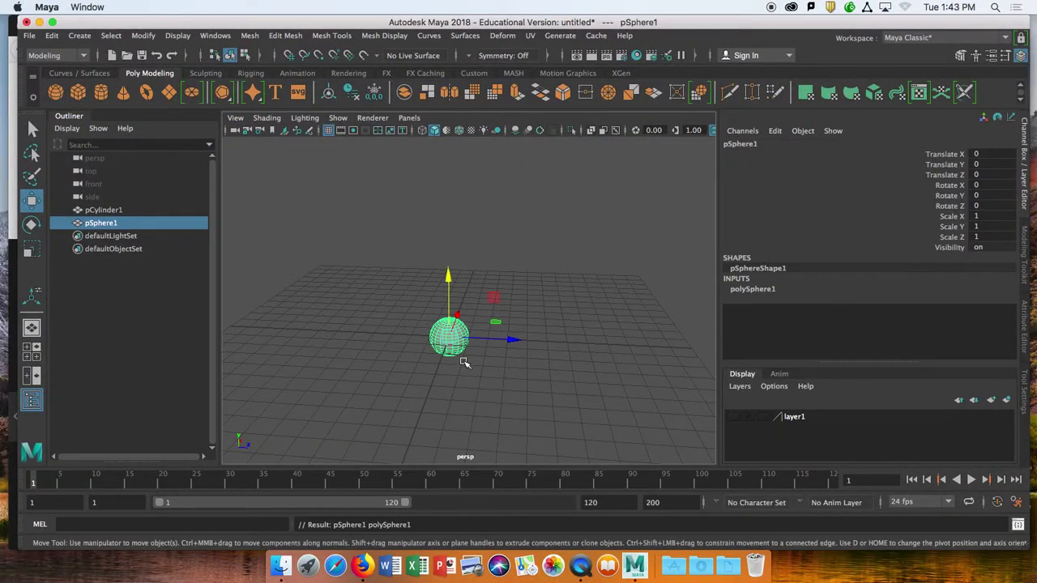
key("r")
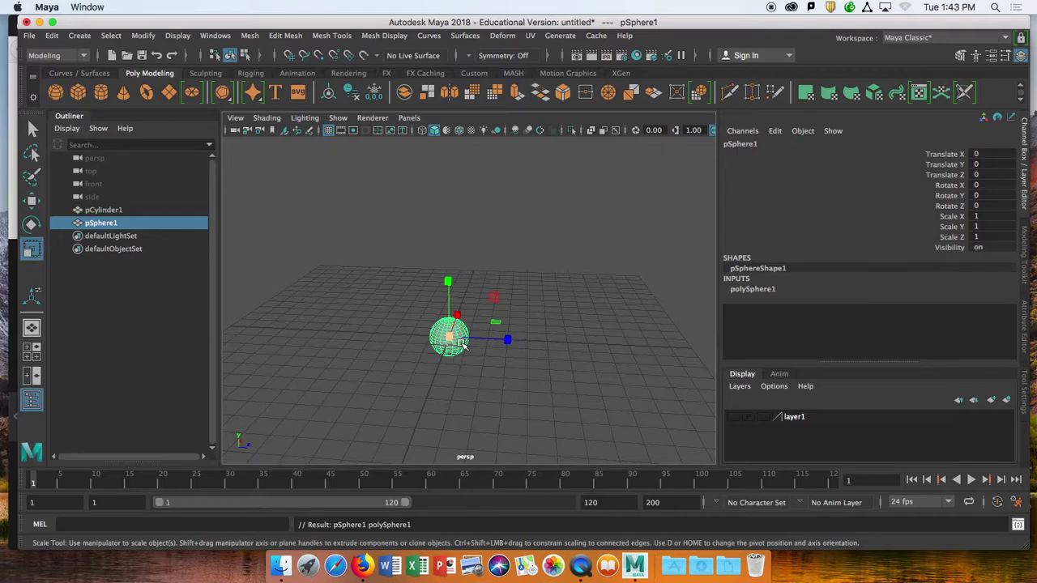
key("w")
left_click_drag(447, 281, 449, 269)
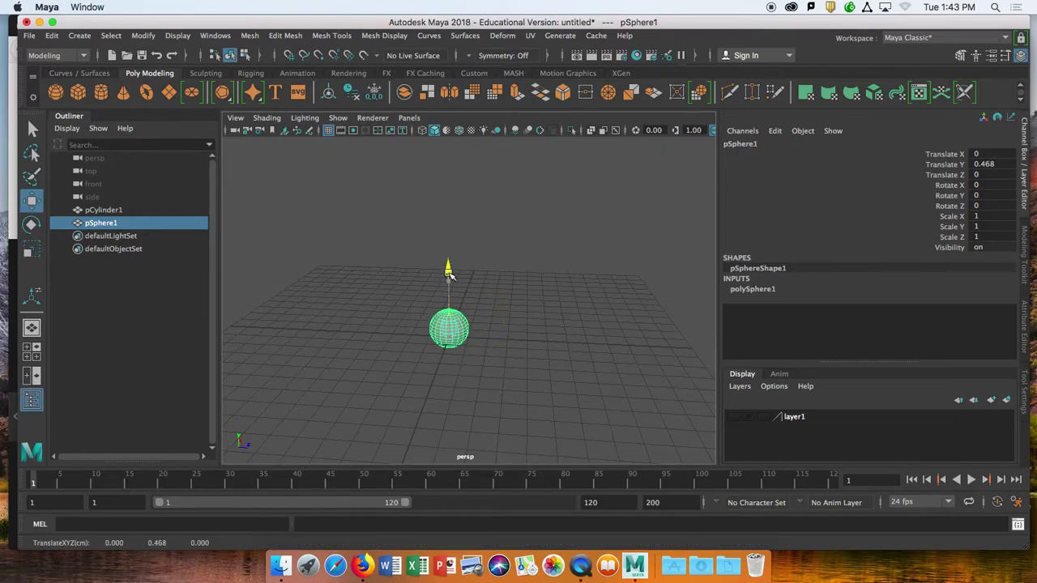
scroll(456, 298, "up", 4)
middle_click_drag(451, 321, 511, 247, "alt")
left_click_drag(480, 363, 517, 304, "alt")
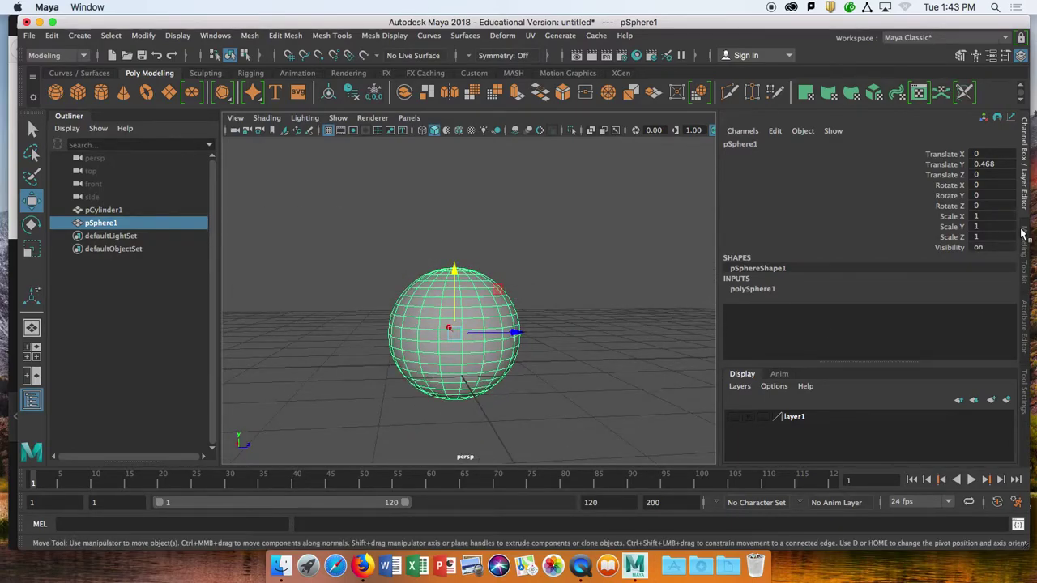
- Set the sphere's Subdivisions Axis and Subdivisions Height to 15 in its polySphere1 construction inputs
left_click(1023, 182)
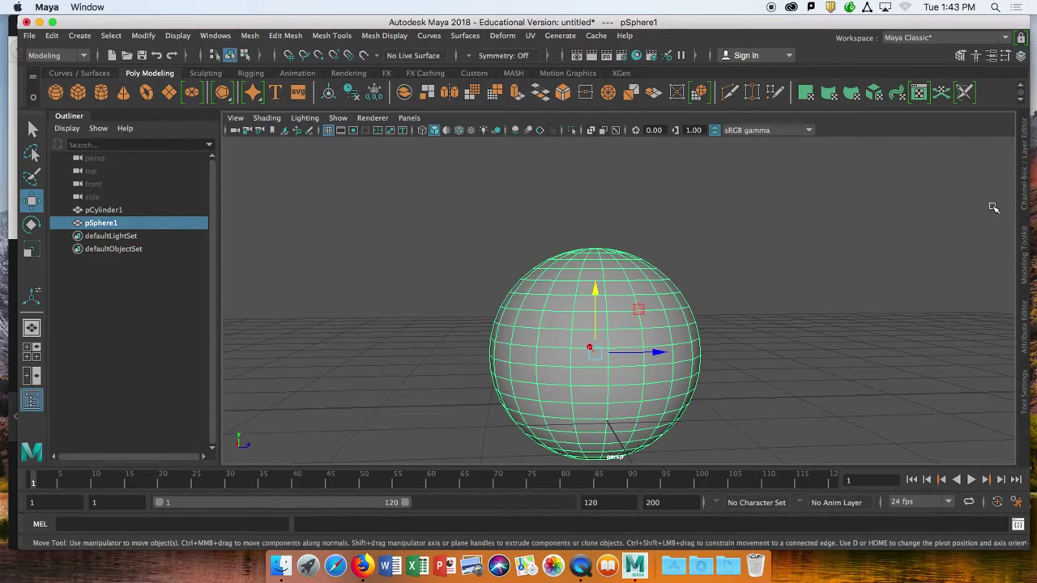
left_click(1023, 181)
left_click(769, 290)
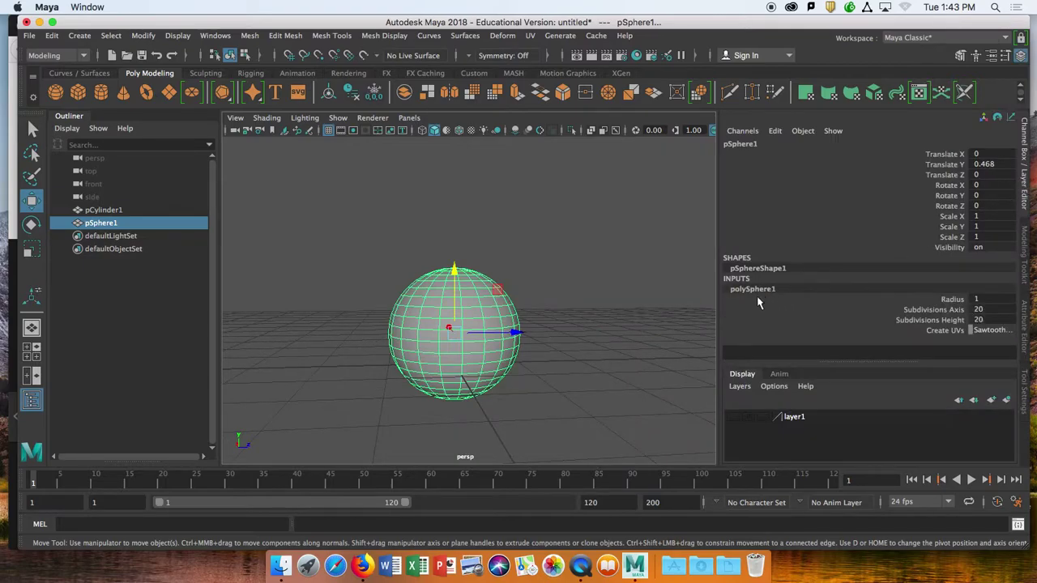
left_click_drag(631, 342, 711, 351, "alt")
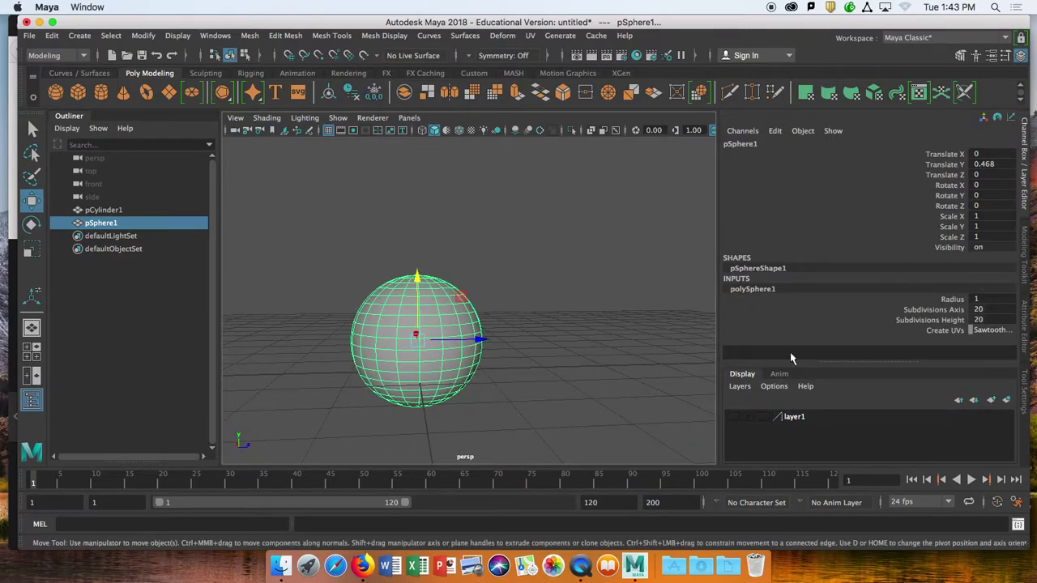
double_click(990, 310)
left_click_drag(559, 308, 652, 327, "alt")
type("15")
key("Tab")
key("Tab")
left_click(647, 329)
left_click_drag(599, 335, 481, 348, "alt")
scroll(481, 347, "up", 3)
scroll(481, 347, "down", 3)
scroll(481, 347, "down", 2)
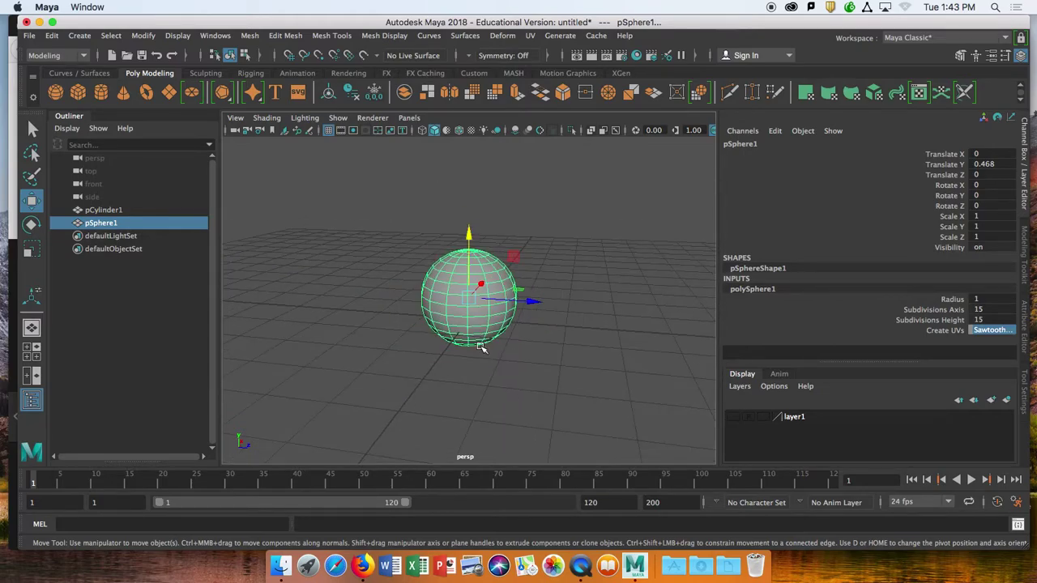
middle_click_drag(459, 324, 455, 344, "alt")
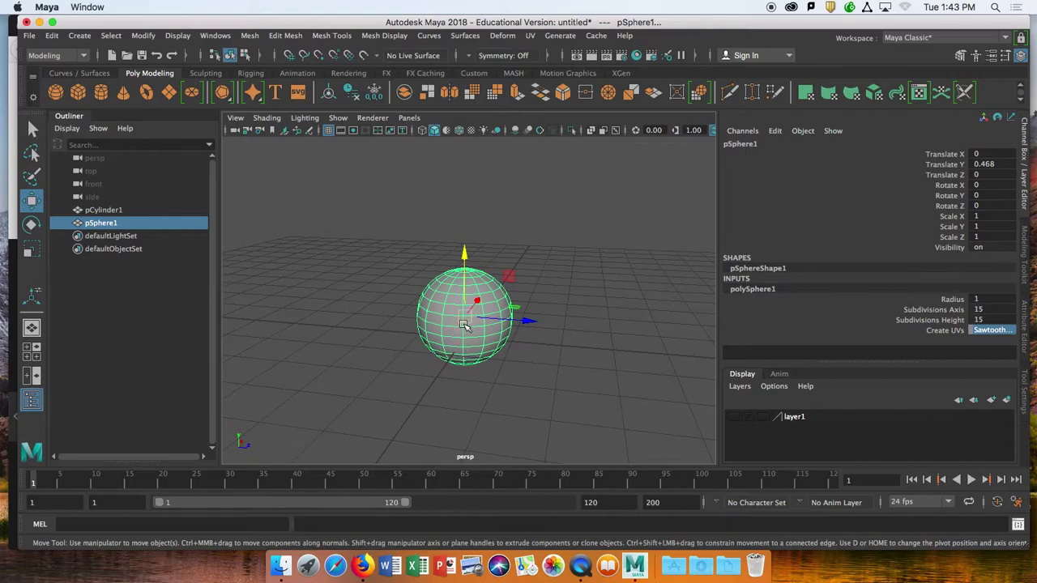
- Study the red apple reference in Firefox at 110% zoom, and return to Maya with the sphere shown in the side view
key("super+Tab")
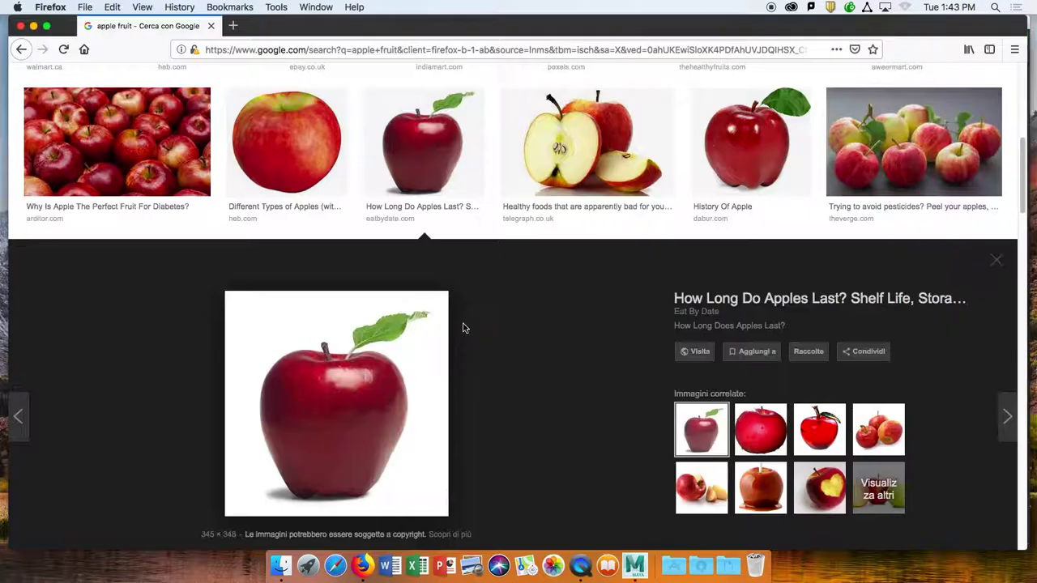
key("super+plus")
scroll(516, 370, "down", 2)
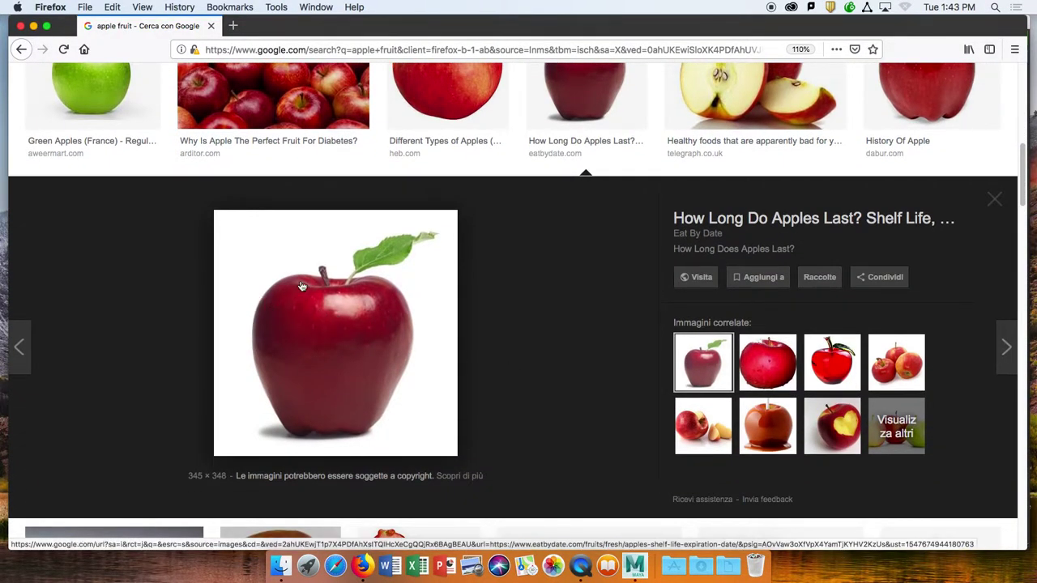
key("super+Tab")
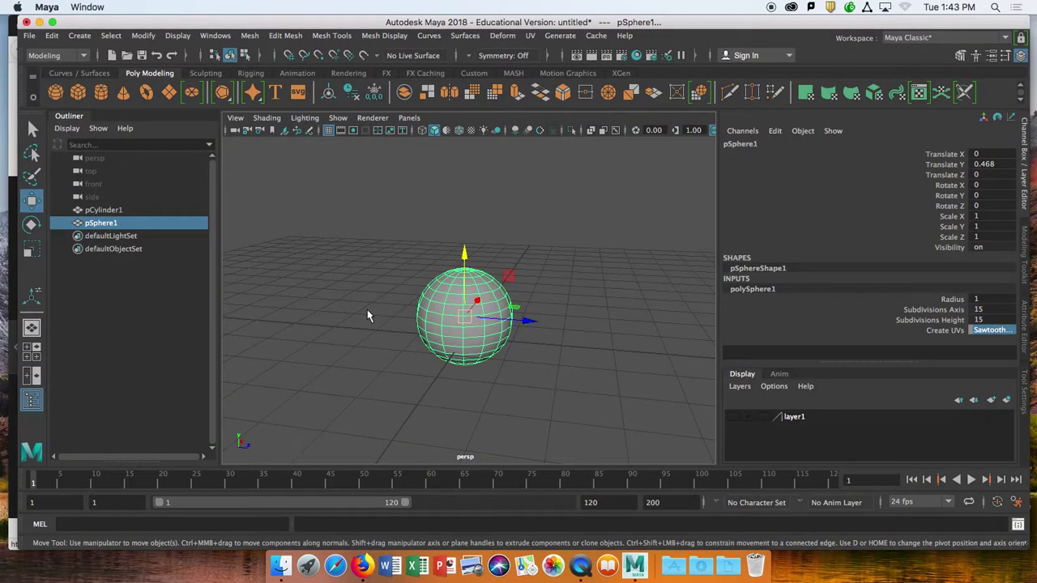
left_click_drag(426, 350, 458, 321, "alt")
key("space")
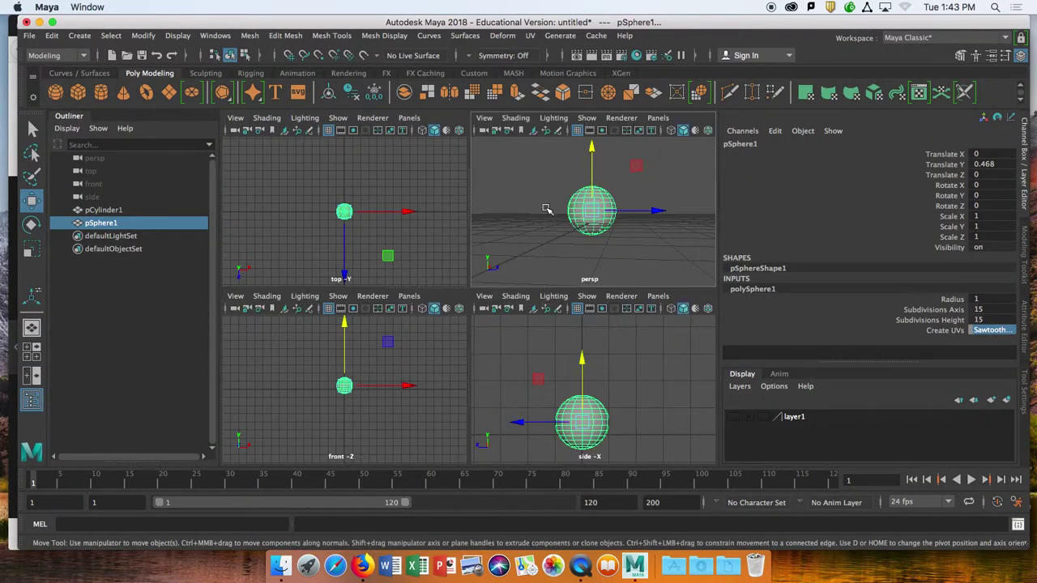
key("space")
scroll(446, 351, "up", 5)
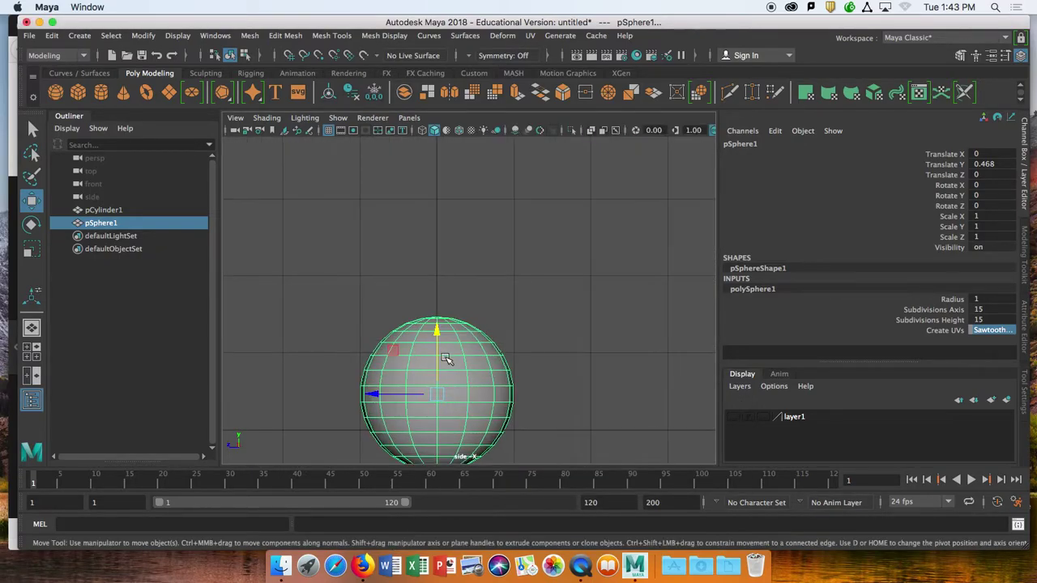
middle_click_drag(446, 383, 460, 255, "alt")
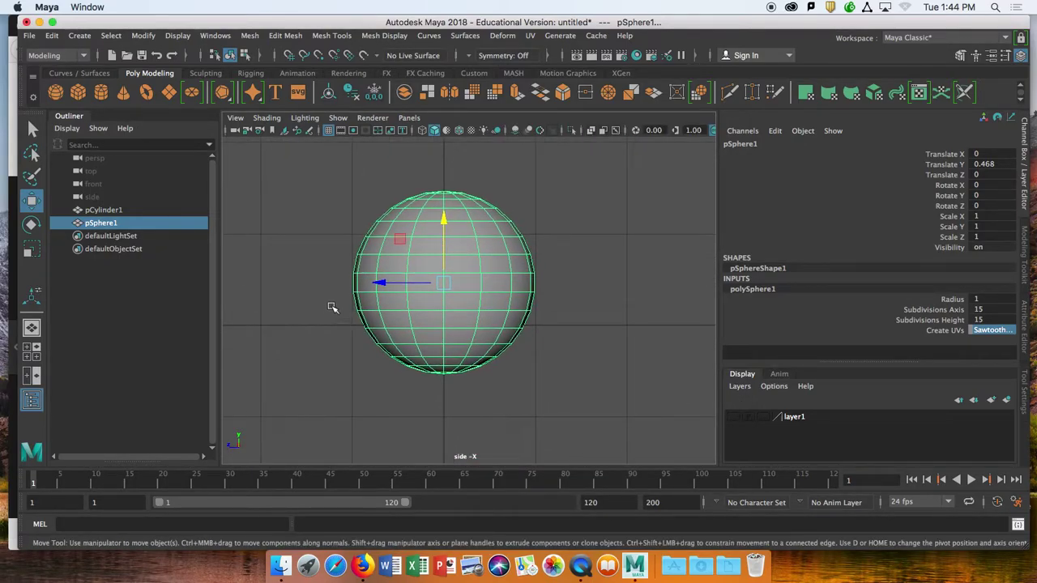
- Enter face selection mode on the sphere and select all faces in its lower third from the side view
right_click_drag(324, 197, 325, 239)
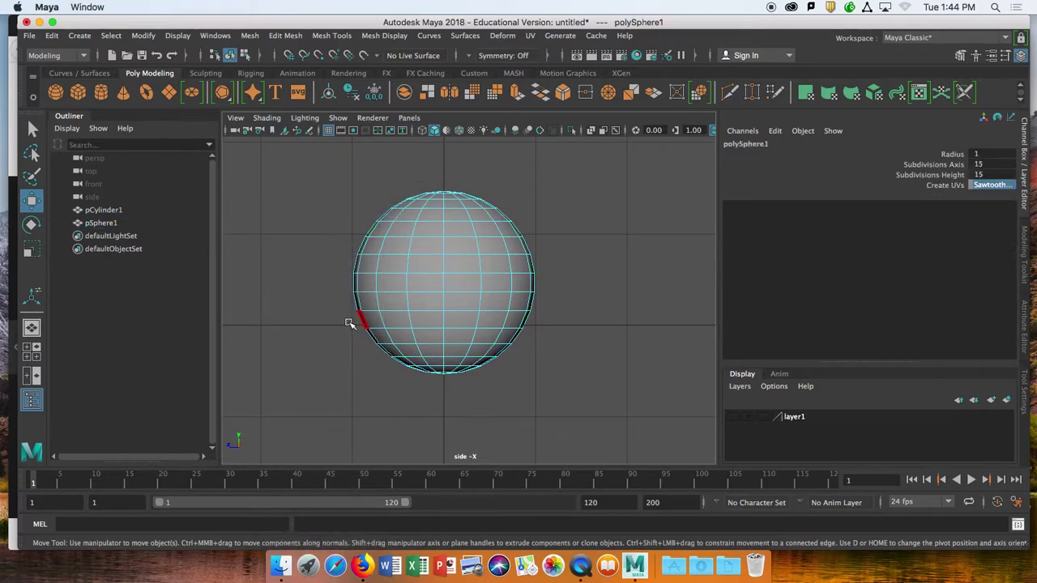
left_click_drag(348, 323, 550, 391)
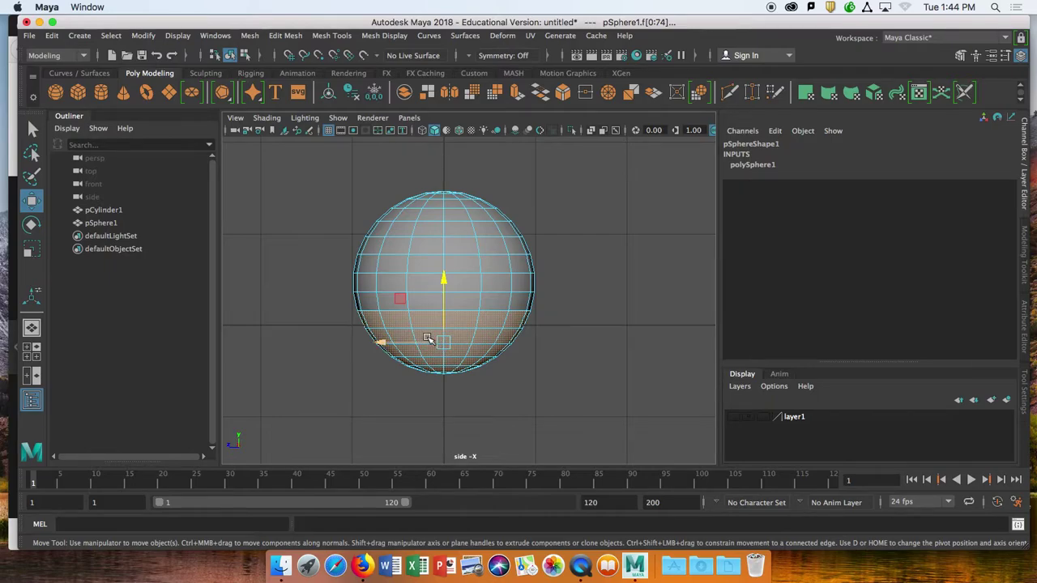
key("space")
key("space")
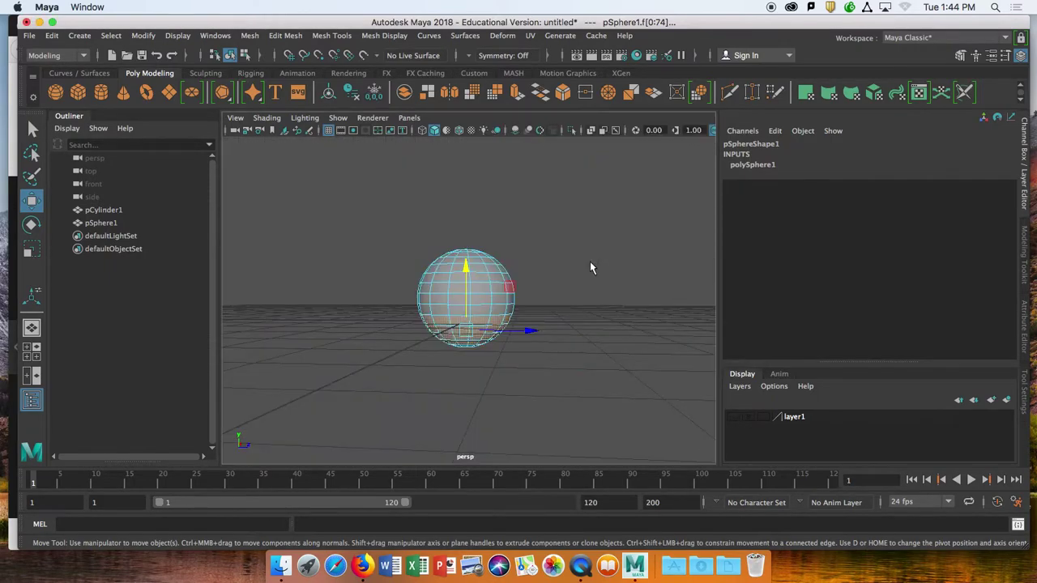
scroll(484, 319, "up", 10)
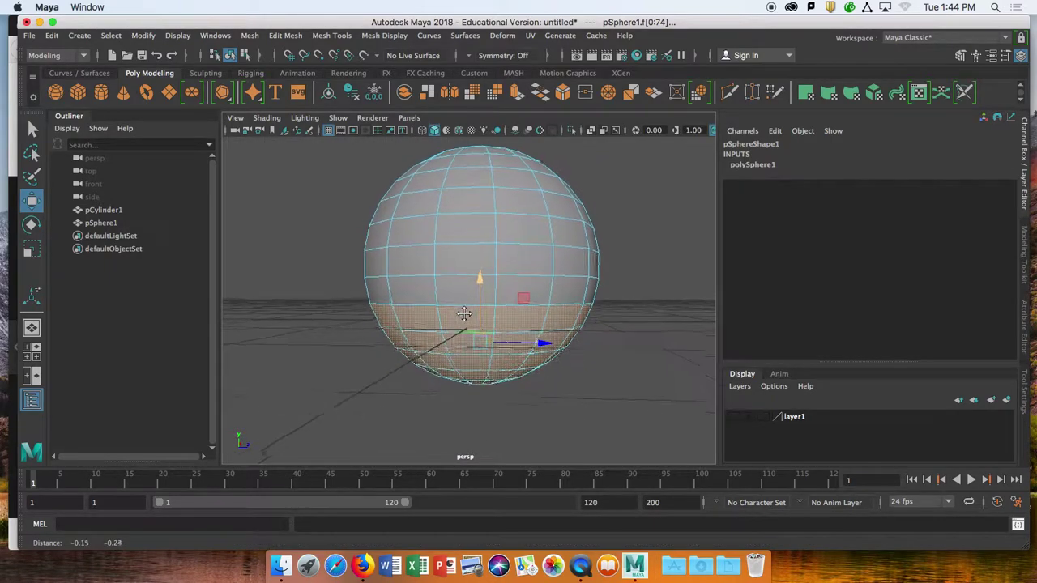
left_click_drag(372, 349, 358, 376, "alt")
scroll(391, 370, "down", 5)
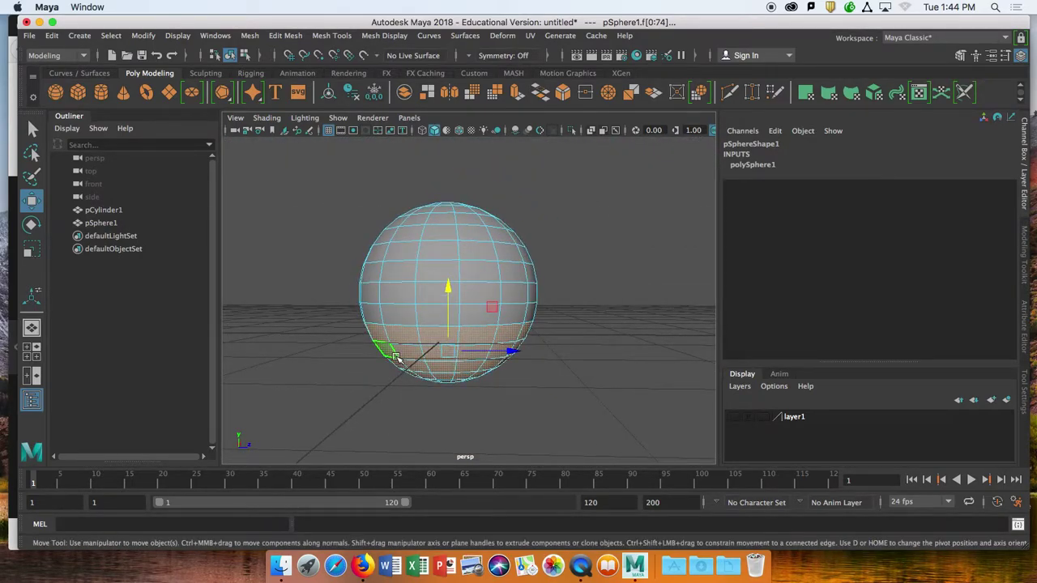
- Turn on Soft Select for the selected lower faces and examine its falloff in the perspective view
key("b")
scroll(509, 382, "down", 2)
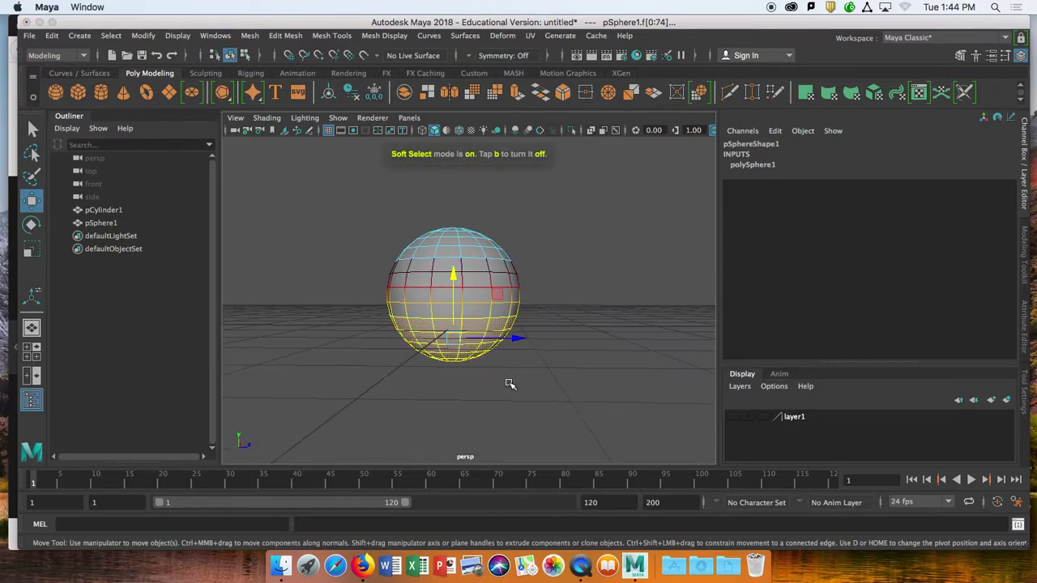
mouse_move(502, 371)
left_mouse_down("alt")
mouse_move(477, 375)
mouse_move(488, 372)
left_mouse_up("alt")
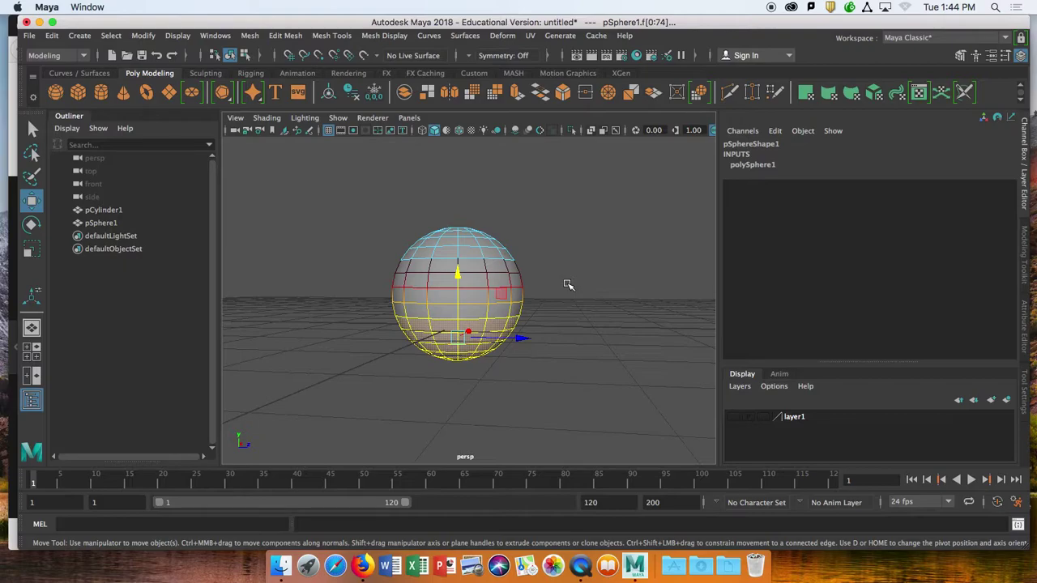
key("b")
mouse_move(555, 276)
left_mouse_down()
mouse_move(540, 278)
mouse_move(569, 276)
mouse_move(557, 283)
left_mouse_up()
- Return to the side view and reselect the faces in the sphere's lower third with Soft Select off
key("space")
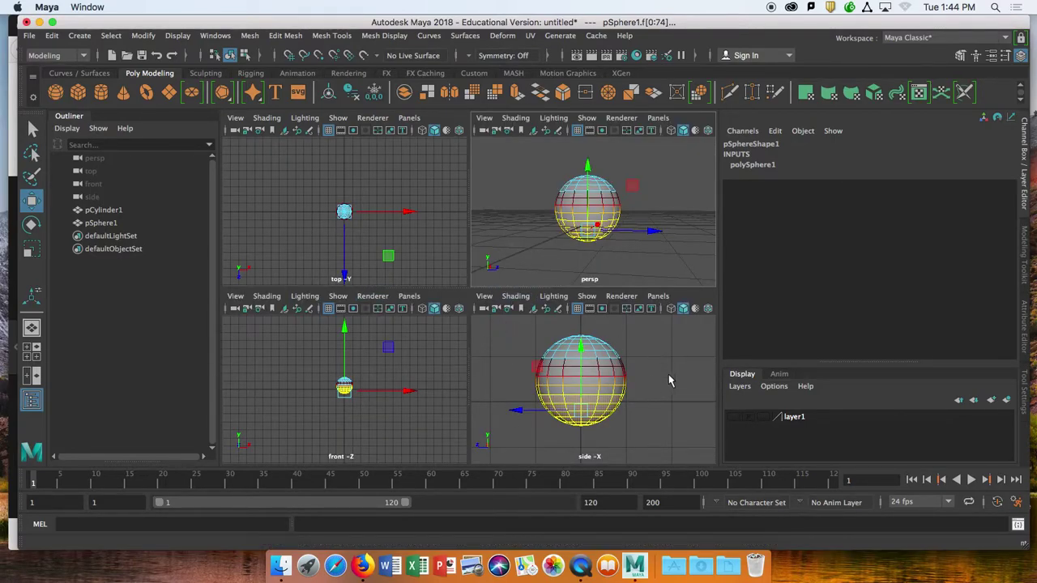
key("space")
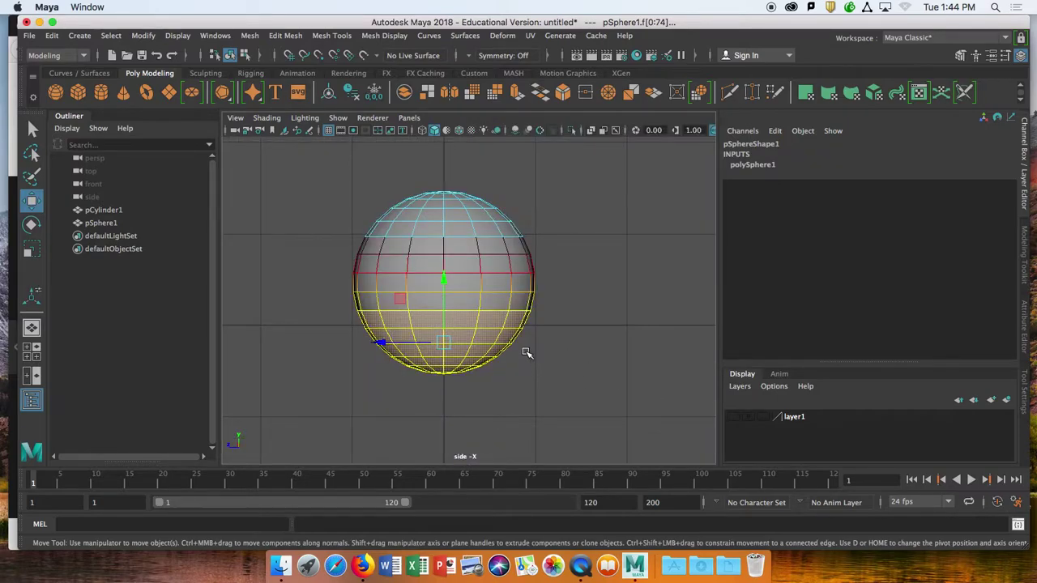
right_click_drag(279, 197, 281, 234)
left_click(332, 299)
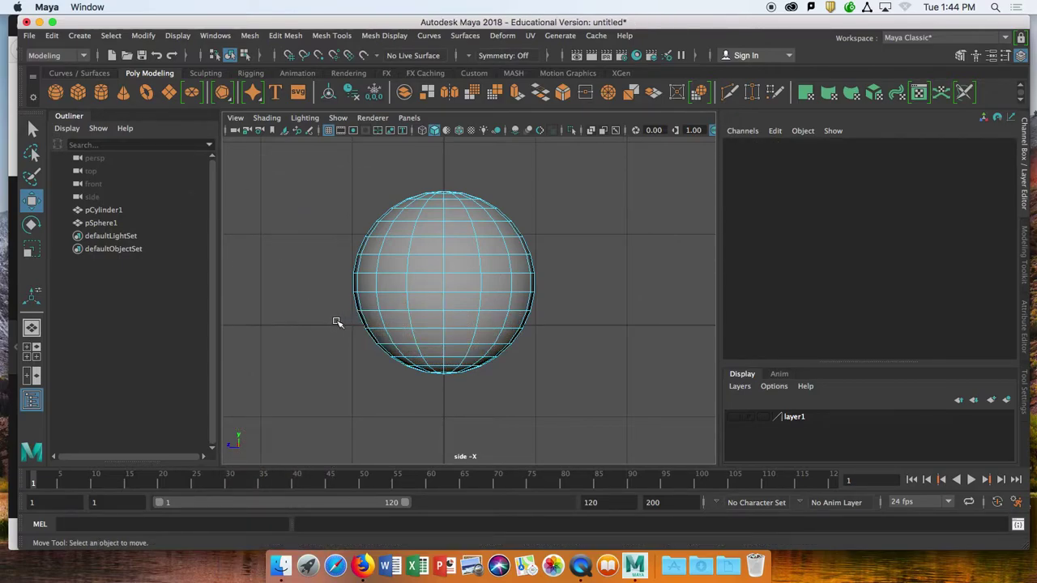
left_click_drag(252, 181, 315, 225)
left_click_drag(342, 320, 558, 398)
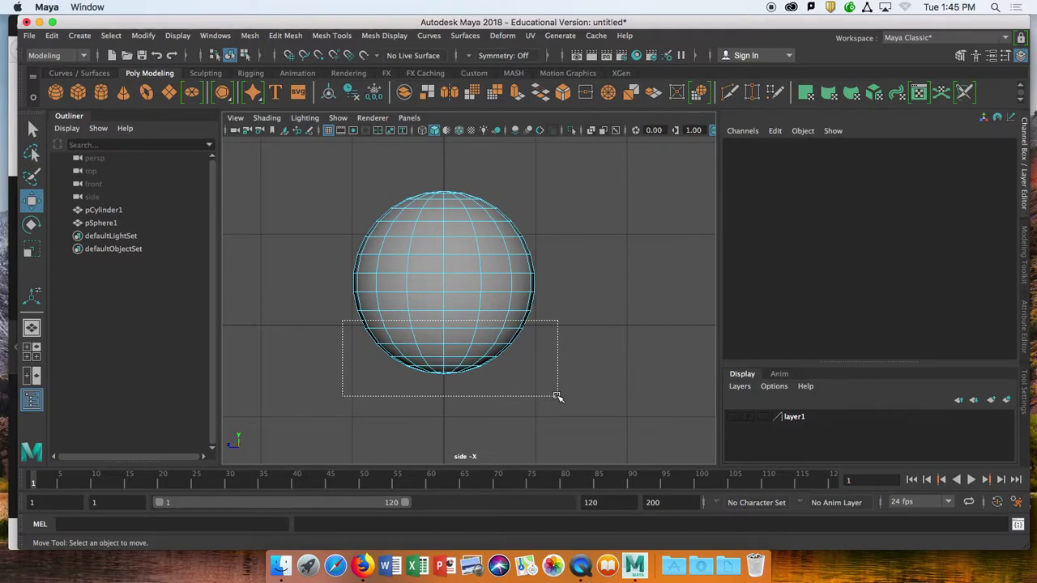
left_click_drag(556, 396, 556, 399)
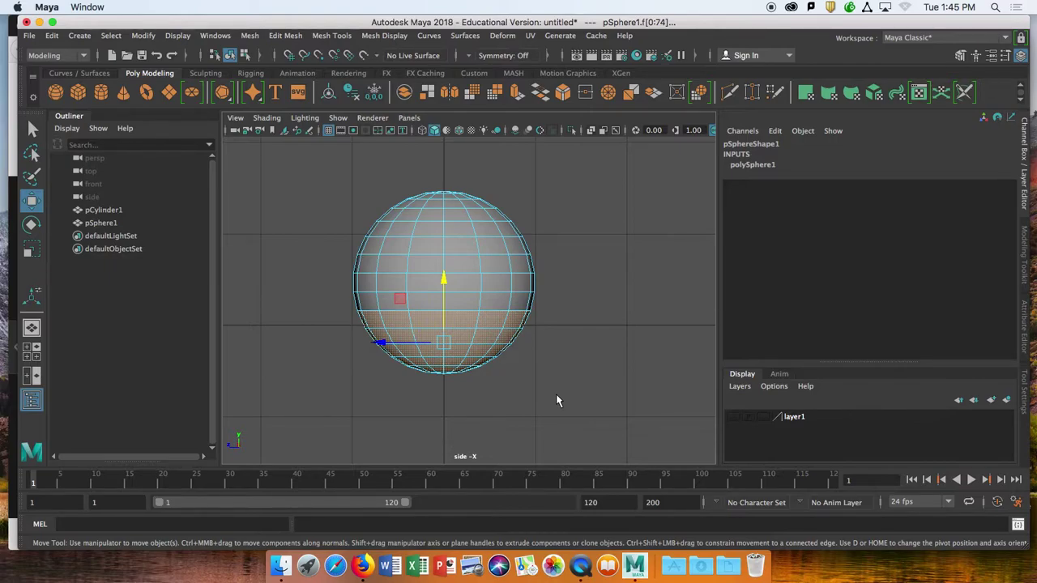
- Turn on Soft Select for the sphere's selected lower faces in the perspective view and slightly reduce its falloff radius
key("space")
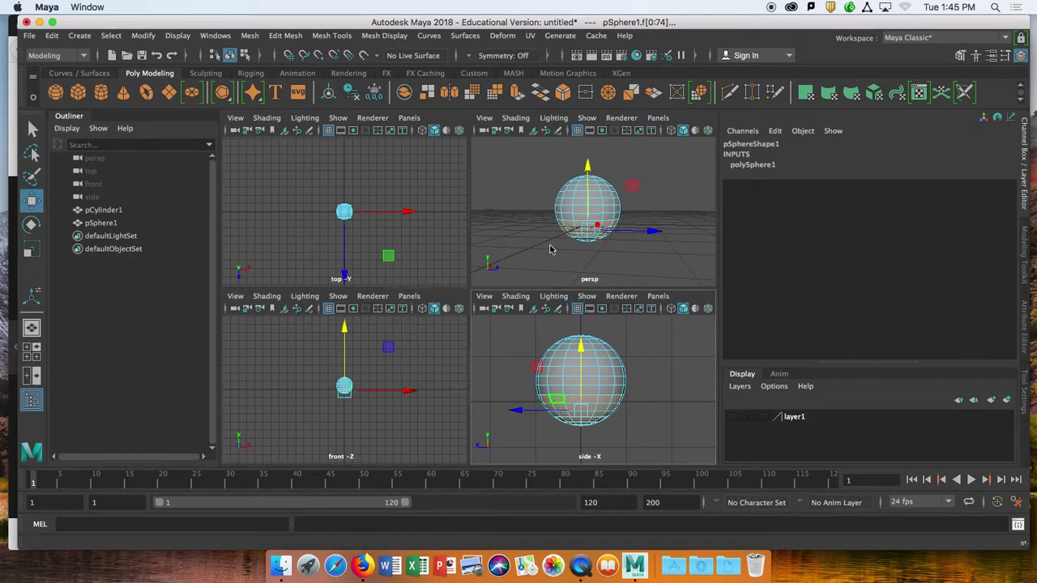
key("space")
key("b")
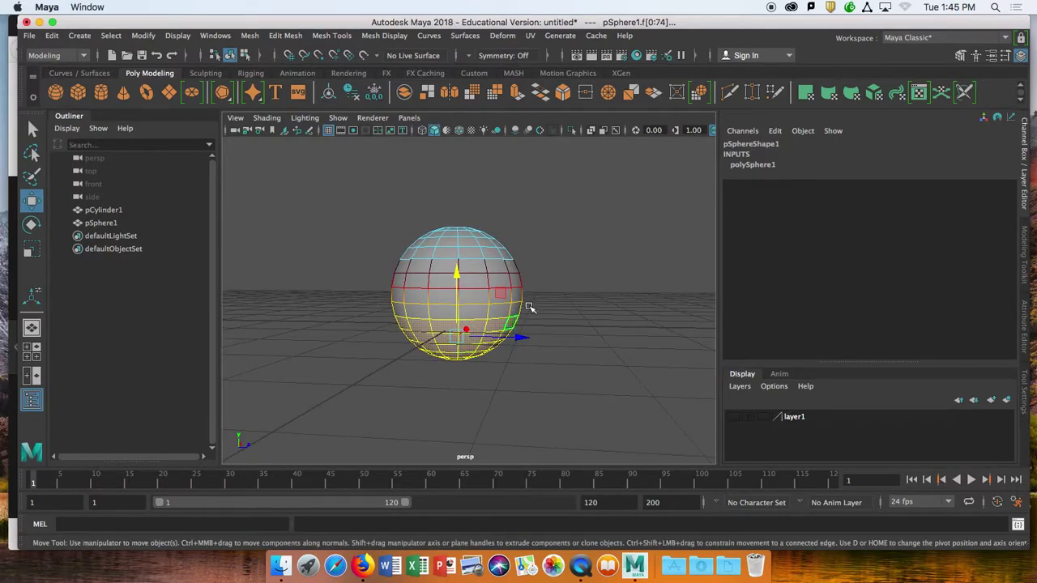
middle_click_drag(564, 315, 559, 320)
left_click_drag(553, 316, 554, 316)
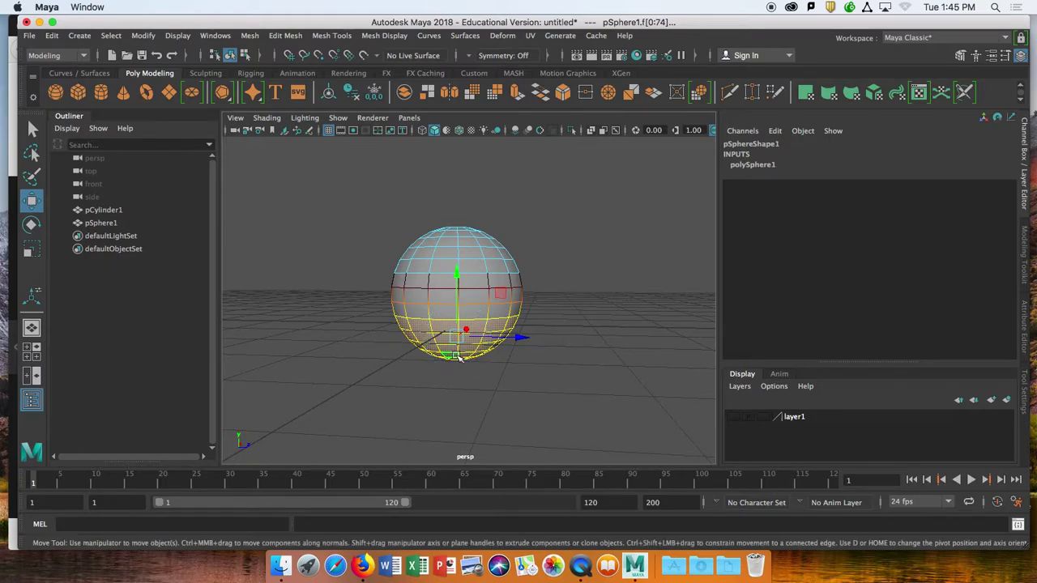
- Try scaling the selected lower faces inward uniformly with Soft Select on and off, undoing the attempts
key("r")
left_click_drag(458, 337, 448, 342)
key("ctrl+z")
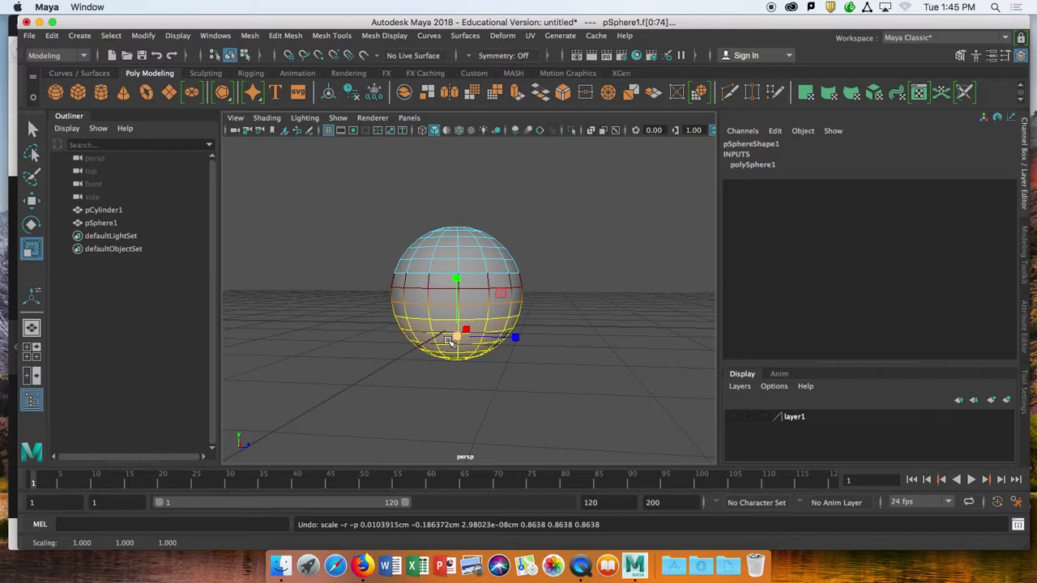
mouse_move(441, 332)
left_mouse_down("alt")
mouse_move(482, 333)
mouse_move(443, 342)
mouse_move(456, 335)
left_mouse_up("alt")
key("z")
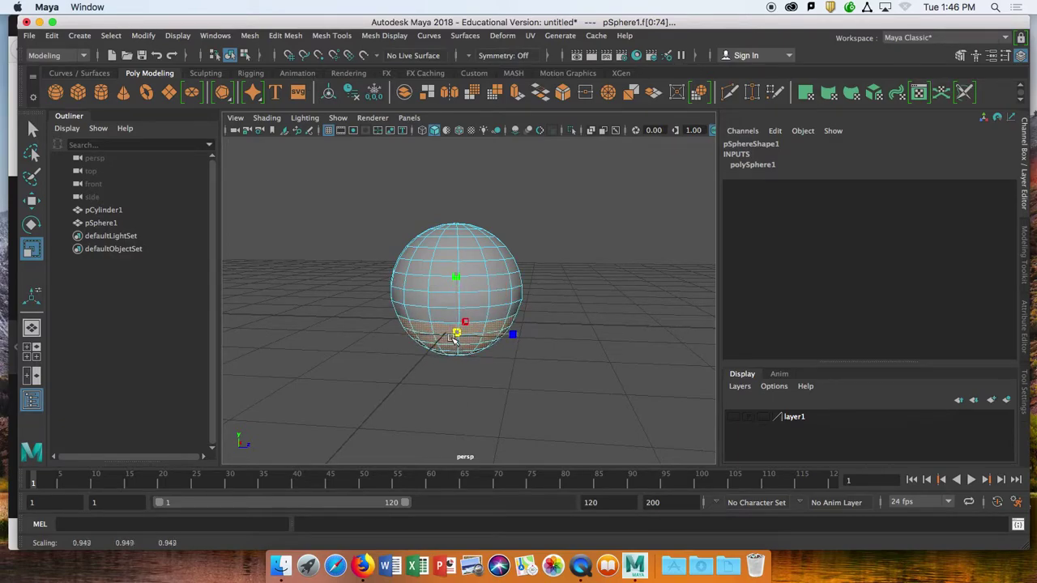
- Scale the selected lower faces inward uniformly with Soft Select on to start tapering the sphere's underside
mouse_move(426, 344)
left_mouse_down()
mouse_move(458, 331)
mouse_move(470, 340)
mouse_move(417, 340)
mouse_move(416, 353)
mouse_move(441, 348)
left_mouse_up()
key("z")
key("b")
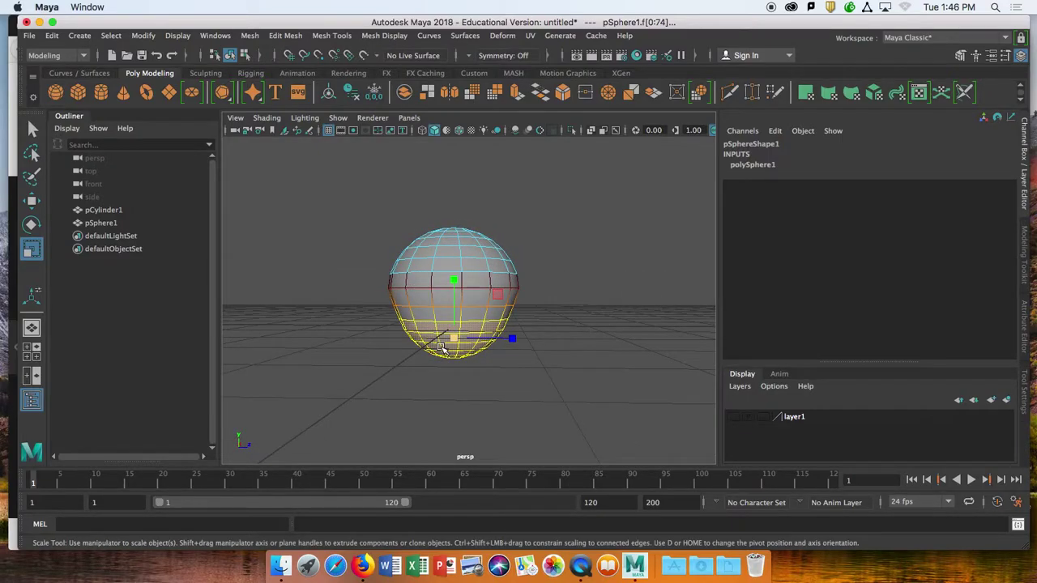
- Check the red apple reference in Firefox, return to Maya and briefly preview the tapered sphere in smooth display
key("super+Tab")
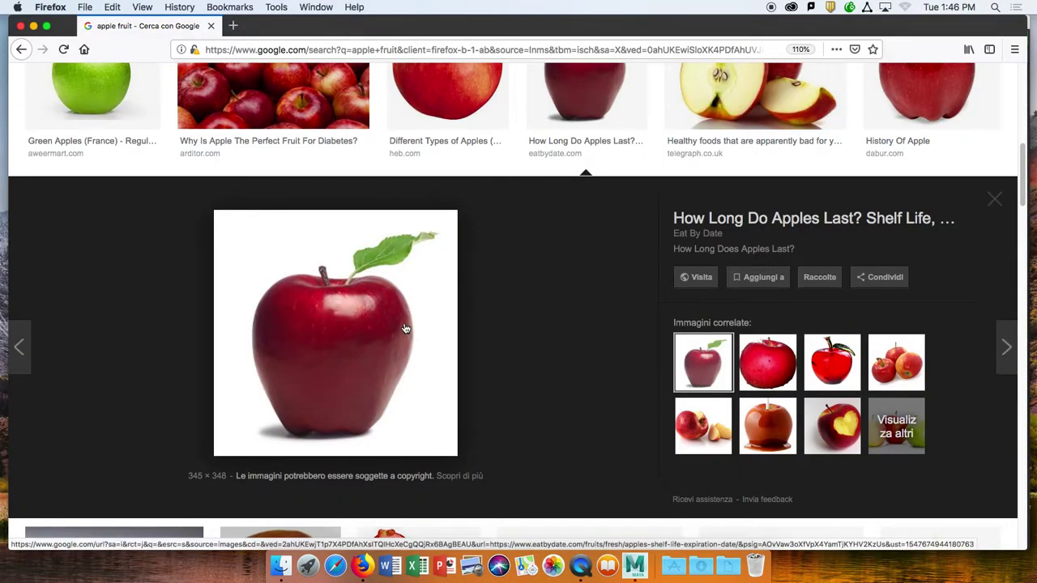
scroll(431, 311, "up", 3)
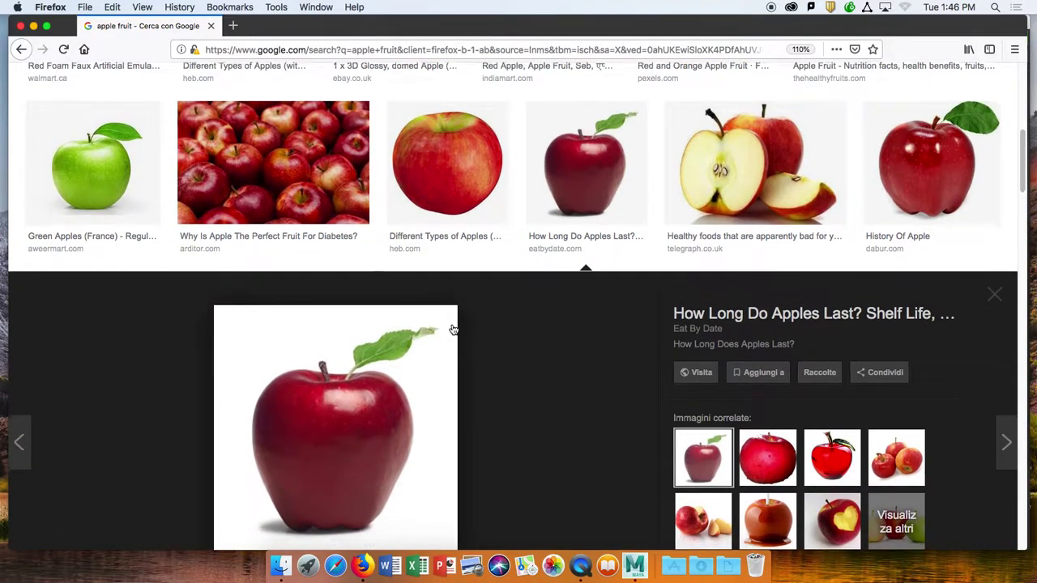
scroll(451, 329, "down", 2)
key("super+Tab")
left_click(454, 336)
key("3")
key("1")
key("ctrl+z")
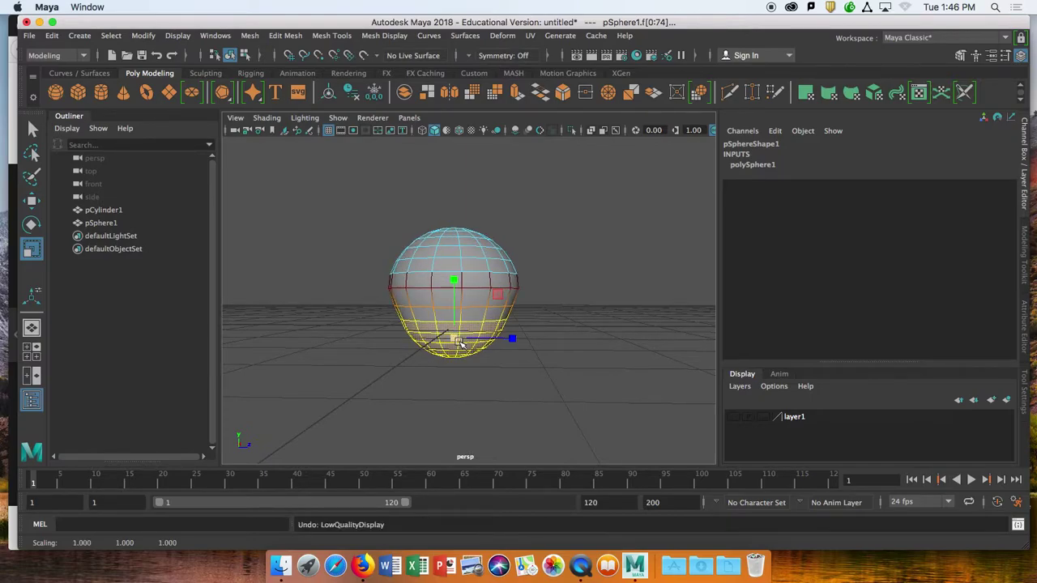
- Select a taller band of the sphere's lower faces in the side view and scale it inward, keeping Soft Select on
left_click(456, 339)
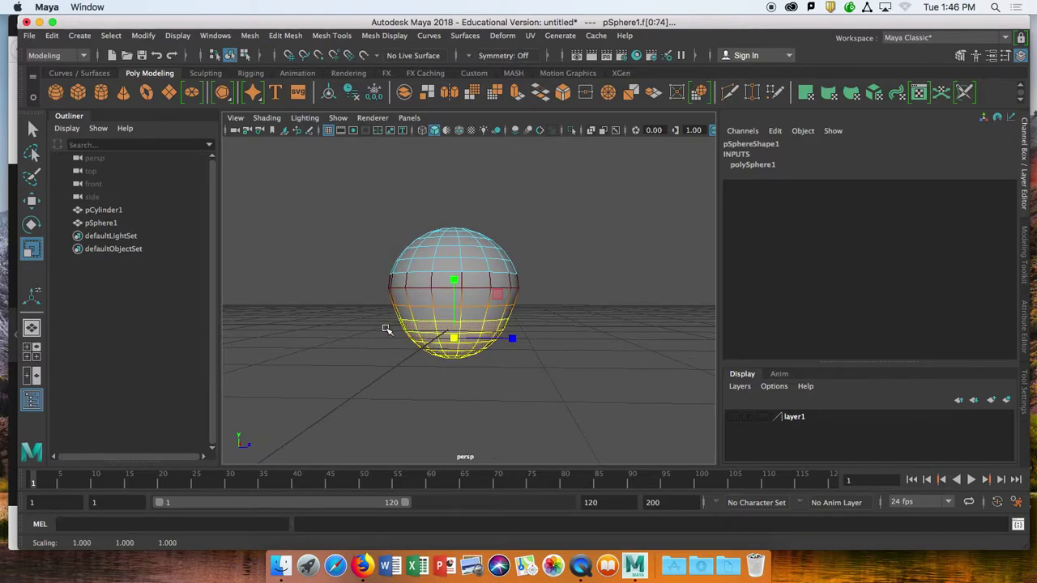
left_click_drag(377, 315, 549, 366)
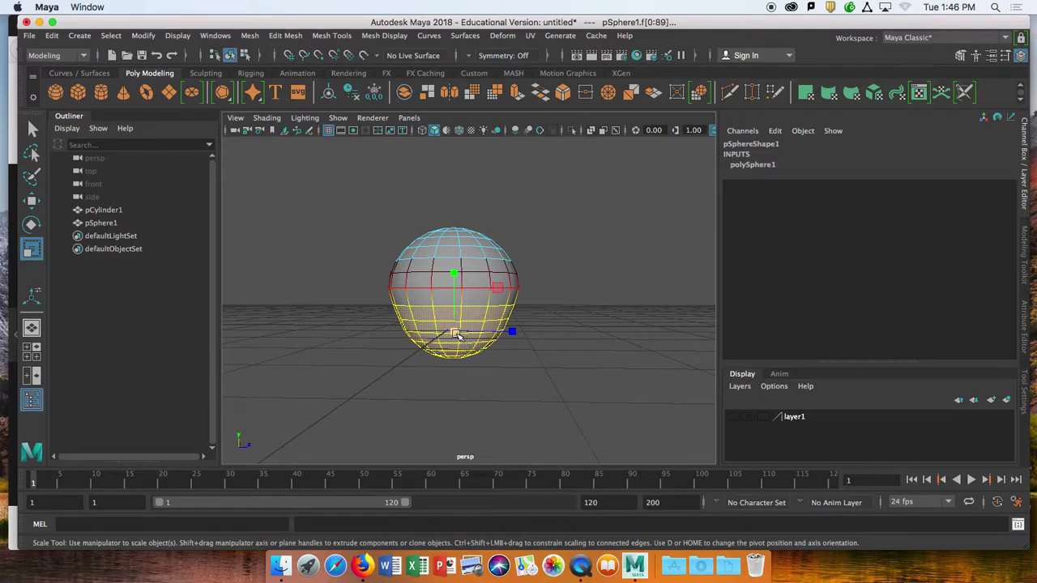
key("space")
key("space")
left_click(347, 305)
left_click_drag(349, 305, 500, 361)
mouse_move(445, 340)
left_mouse_down()
mouse_move(417, 334)
mouse_move(431, 336)
left_mouse_up()
key("3")
key("1")
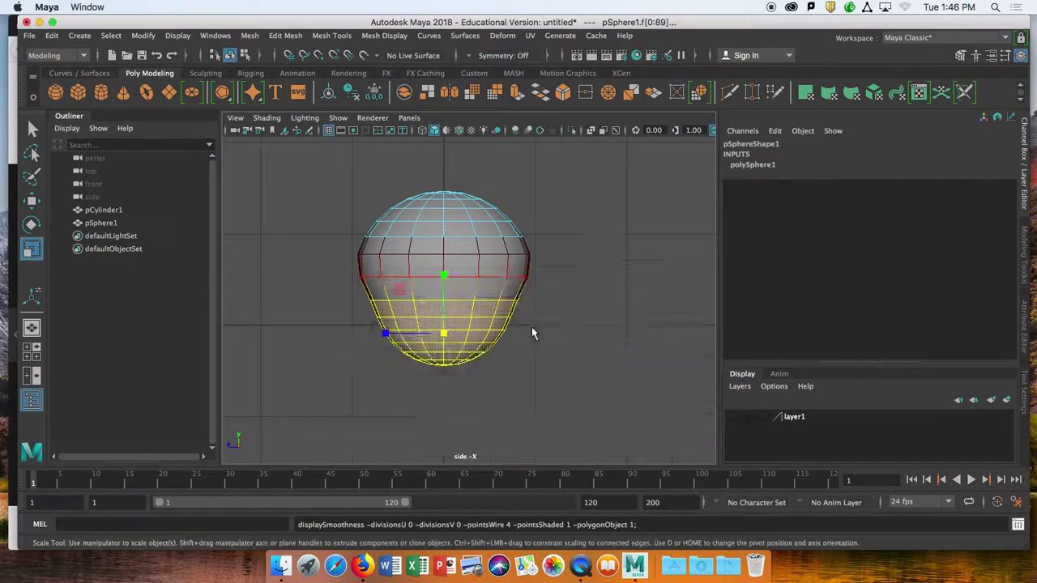
- Deselect the faces and inspect the tapered sphere from several angles in the perspective view, with and without smooth display
key("space")
key("space")
right_click_drag(438, 262, 499, 179)
left_click_drag(597, 257, 555, 305, "alt")
key("3")
mouse_move(482, 333)
left_mouse_down("alt")
mouse_move(540, 312)
mouse_move(509, 319)
mouse_move(470, 365)
mouse_move(504, 250)
mouse_move(486, 365)
mouse_move(488, 294)
mouse_move(492, 319)
left_mouse_up("alt")
key("1")
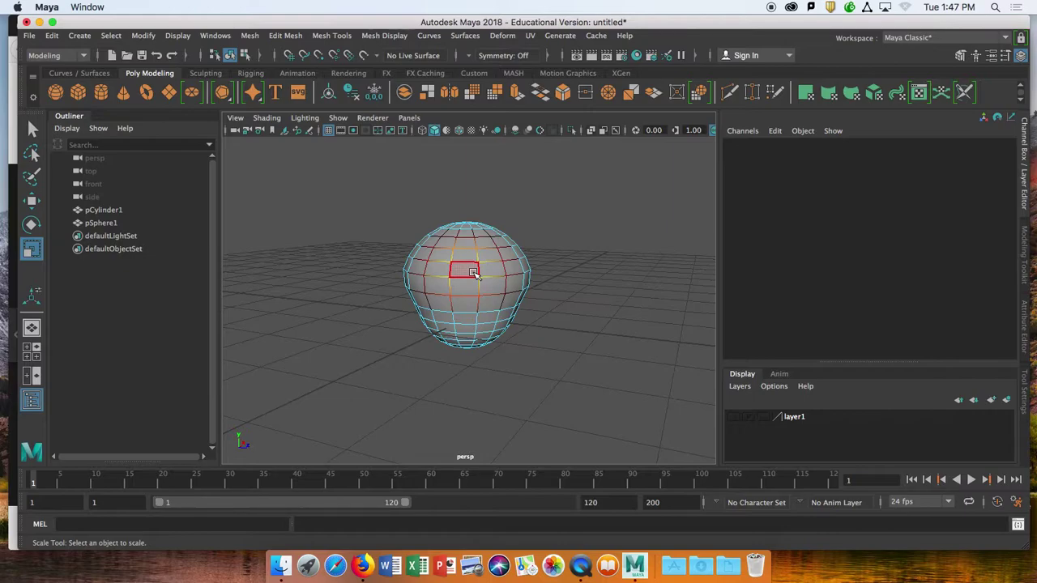
left_click_drag(426, 375, 488, 385, "alt")
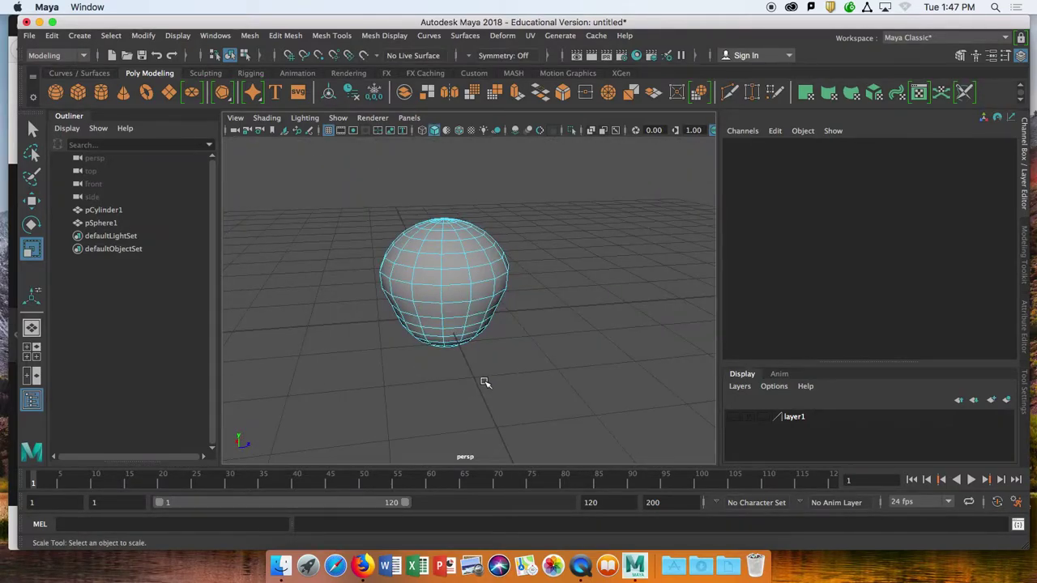
- Compare the green apple and dark red apple references in Firefox with the model, studying the stem area, and return to Maya
key("super+Tab")
scroll(451, 288, "up", 5)
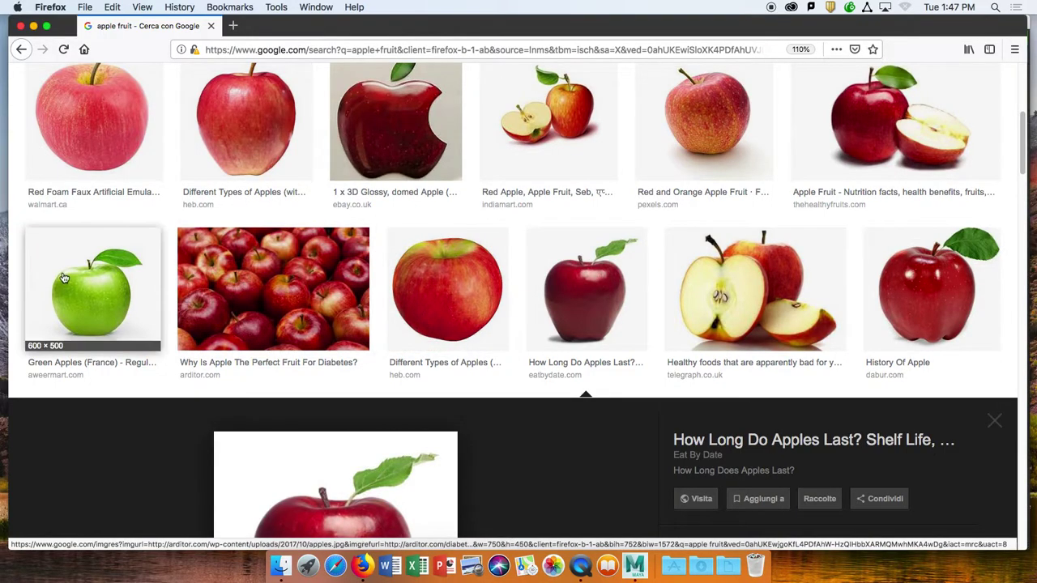
left_click(142, 268)
scroll(300, 293, "down", 5)
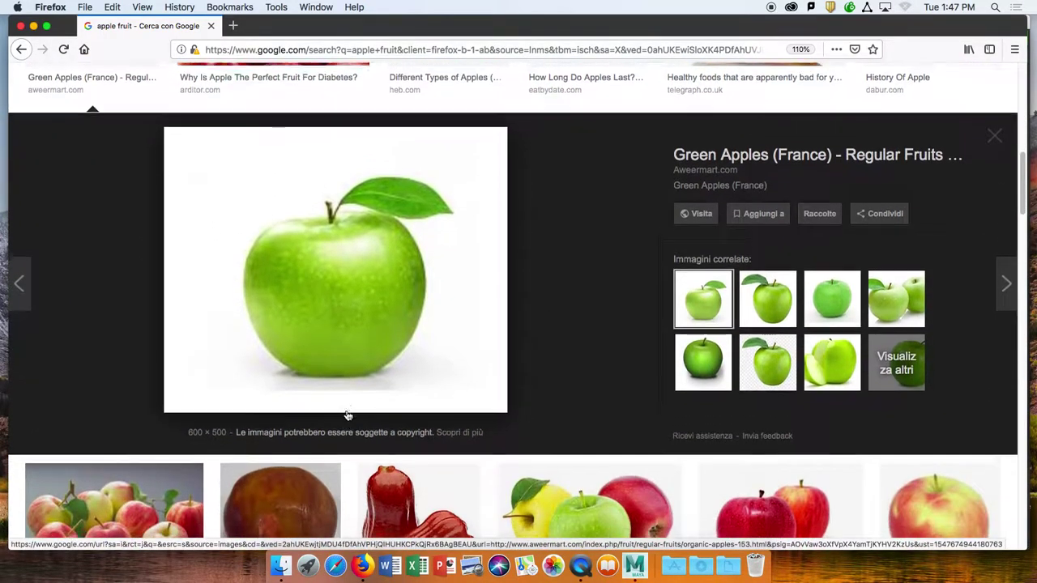
scroll(195, 365, "up", 5)
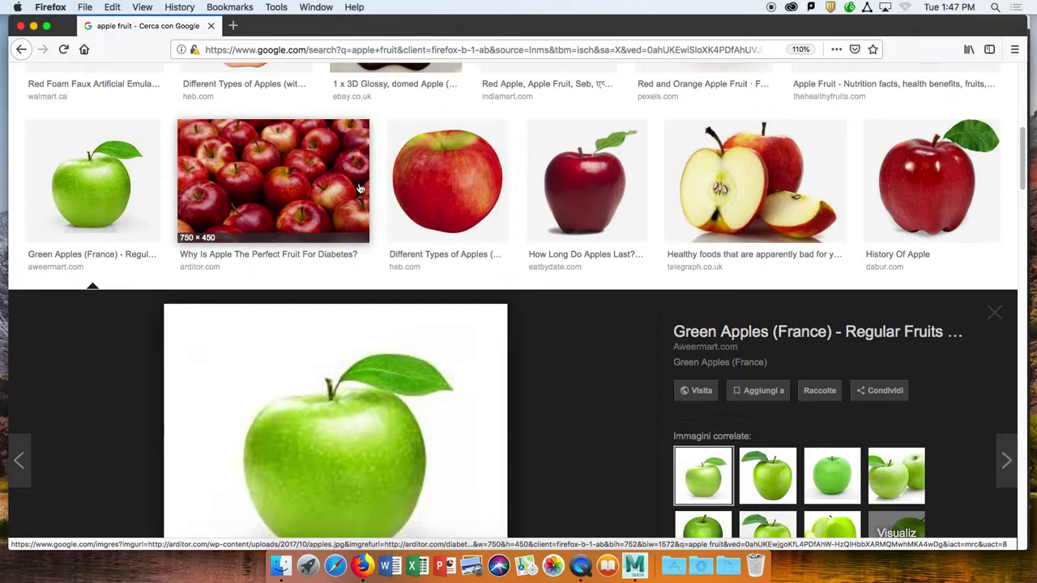
left_click(585, 194)
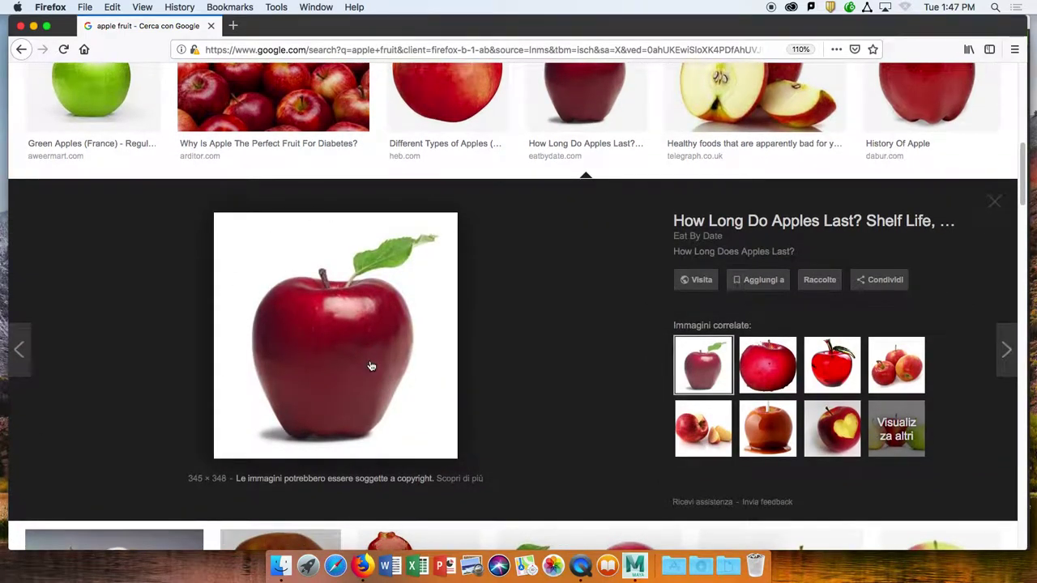
key("super+Tab")
left_click_drag(540, 319, 528, 301, "alt")
key("super+Tab")
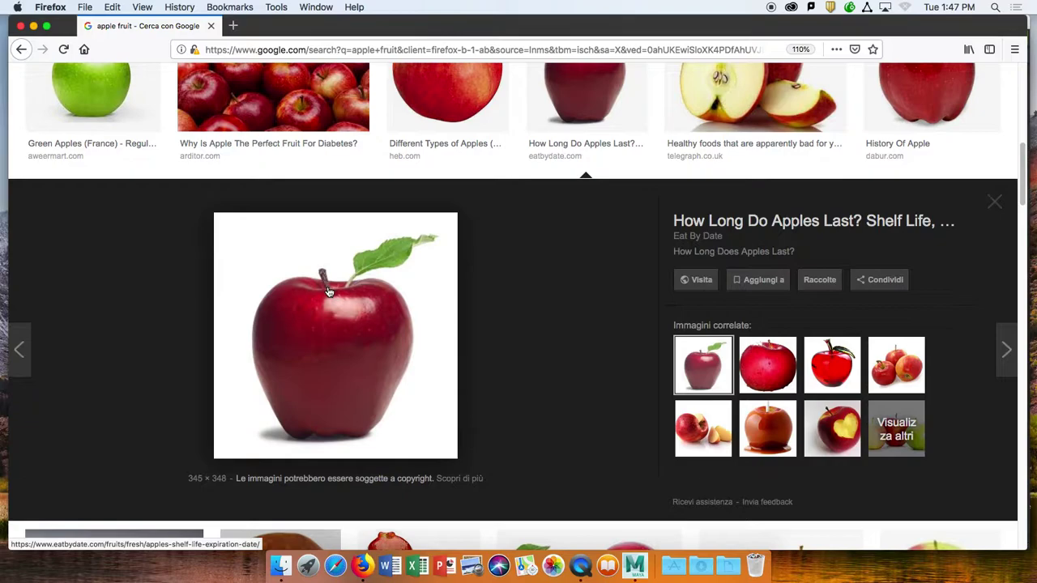
key("super+Tab")
- Try to select faces on the sphere's upper side from above after toggling Soft Select, and clear the selection
left_click_drag(393, 238, 448, 240, "alt")
right_click_drag(447, 240, 456, 236)
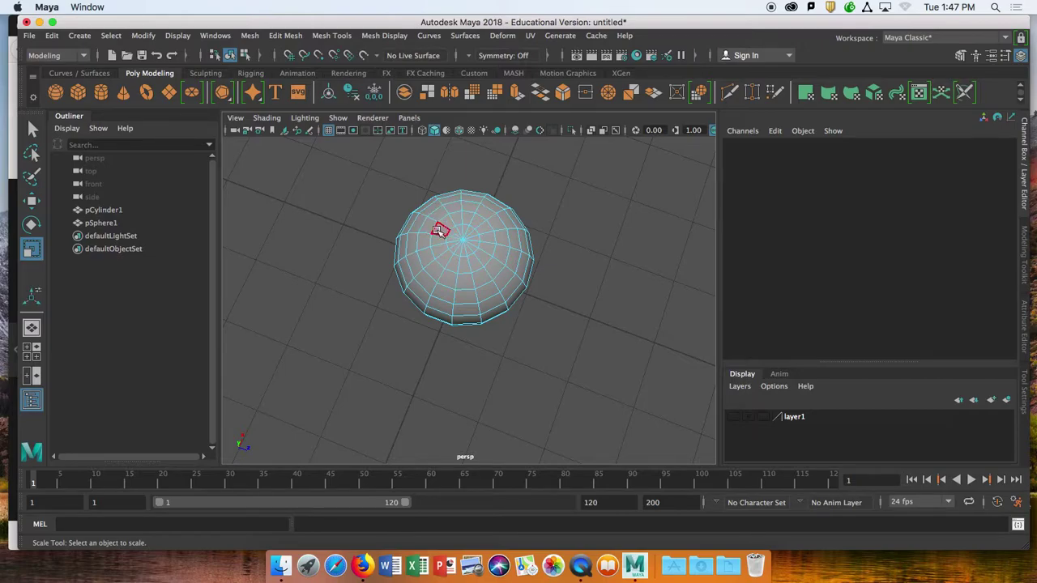
key("b")
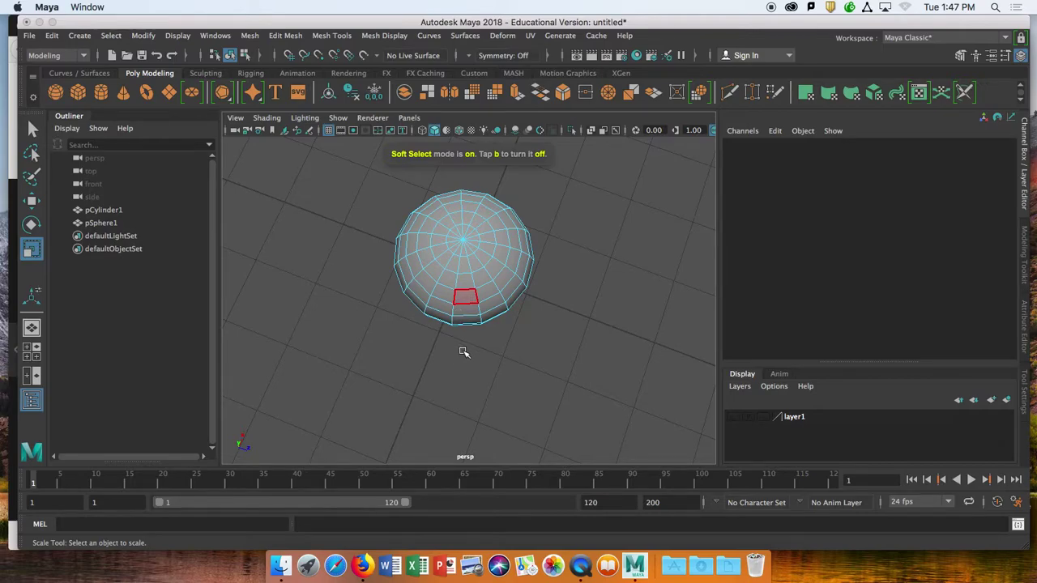
double_click(465, 296)
right_click_drag(480, 257, 541, 176)
left_click(549, 263)
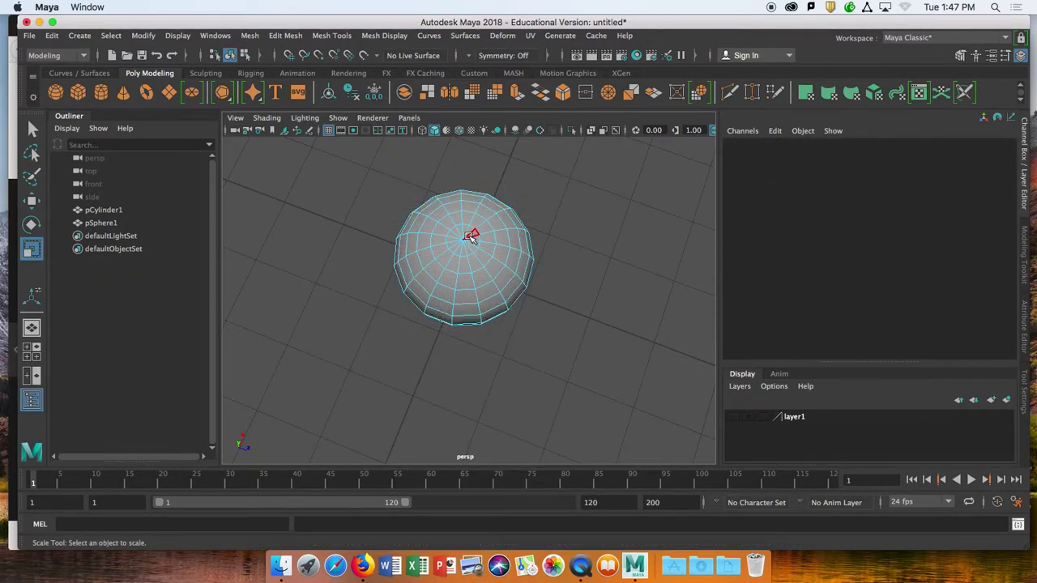
- Try to select the ring of triangular faces around the sphere's top pole by sweeping over them
scroll(471, 237, "up", 10)
middle_click_drag(465, 234, 459, 338, "alt")
scroll(458, 338, "down", 4)
left_click_drag(458, 338, 451, 317, "alt")
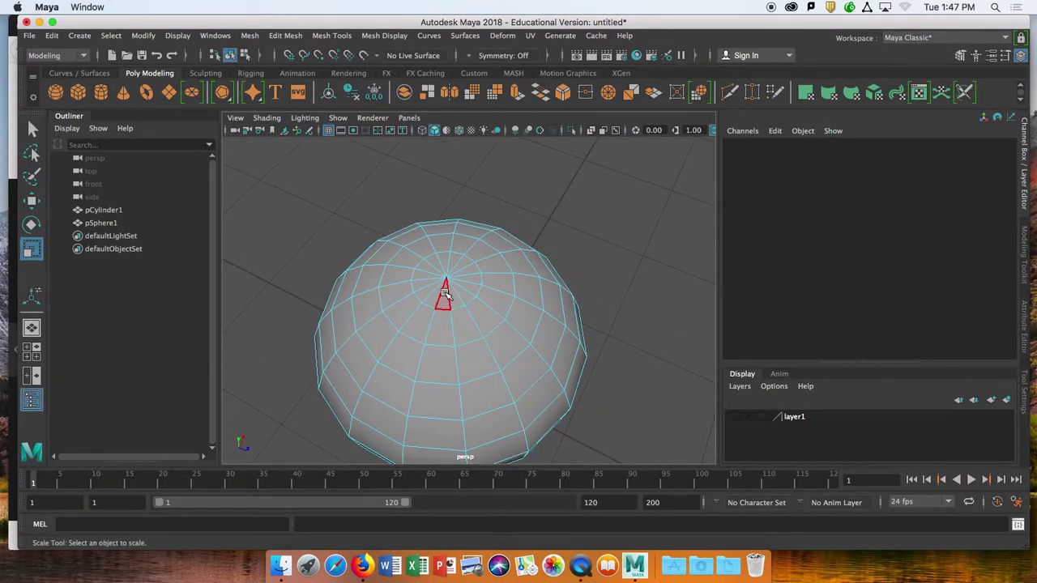
scroll(446, 294, "up", 10)
middle_click_drag(438, 289, 475, 317, "alt")
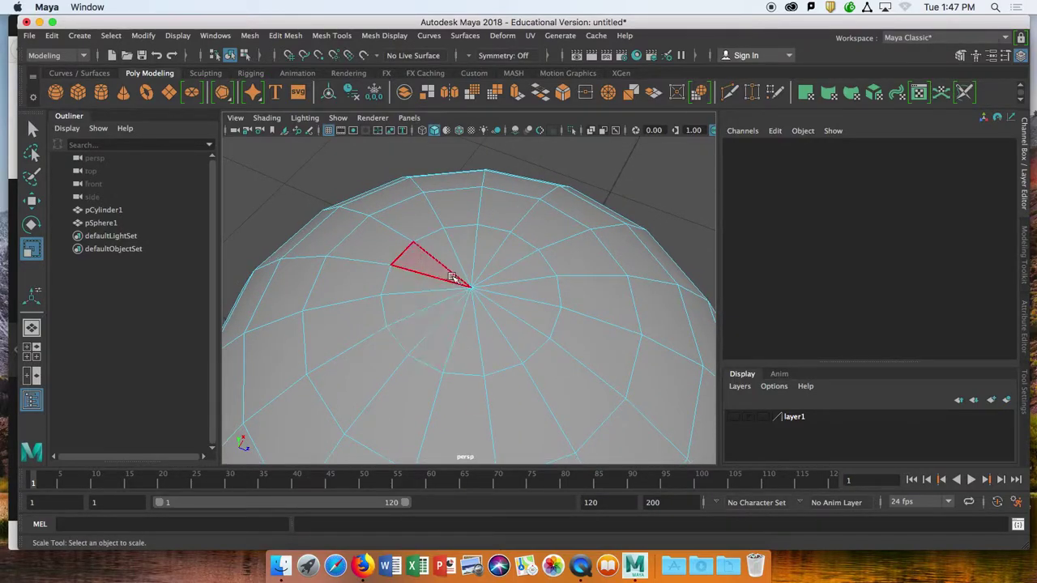
left_click_drag(420, 253, 455, 285)
left_click_drag(518, 336, 312, 325)
- Examine which faces are selected on the sphere's sides and around its top pole
key("f")
scroll(530, 334, "down", 8)
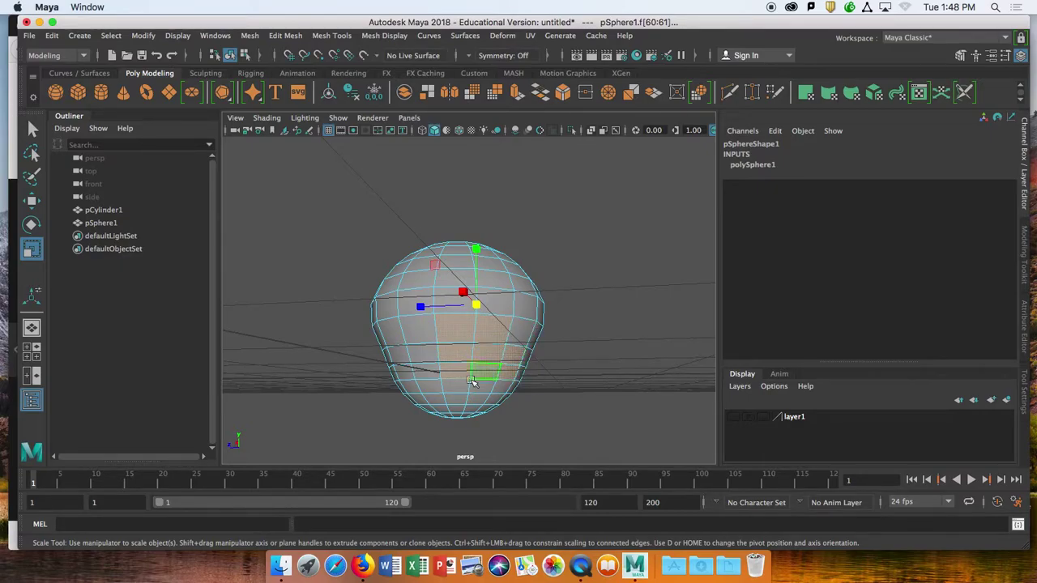
left_click_drag(416, 276, 486, 364, "alt")
scroll(430, 299, "up", 6)
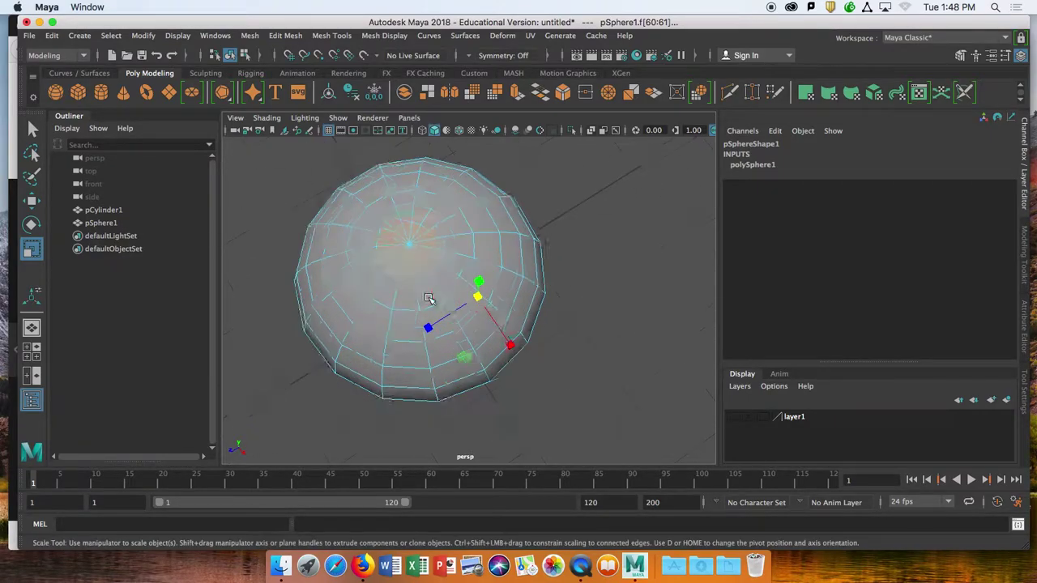
left_click_drag(384, 261, 466, 327, "alt")
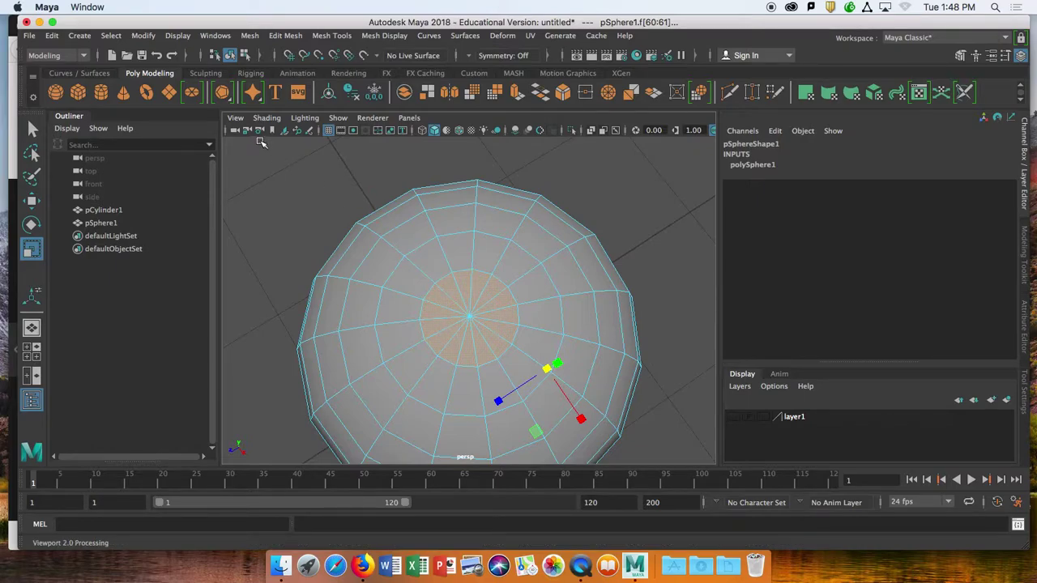
- Paint a selection over the sphere's top faces with the Paint Selection Tool and reduce the brush size
left_click(32, 176)
left_click(473, 306)
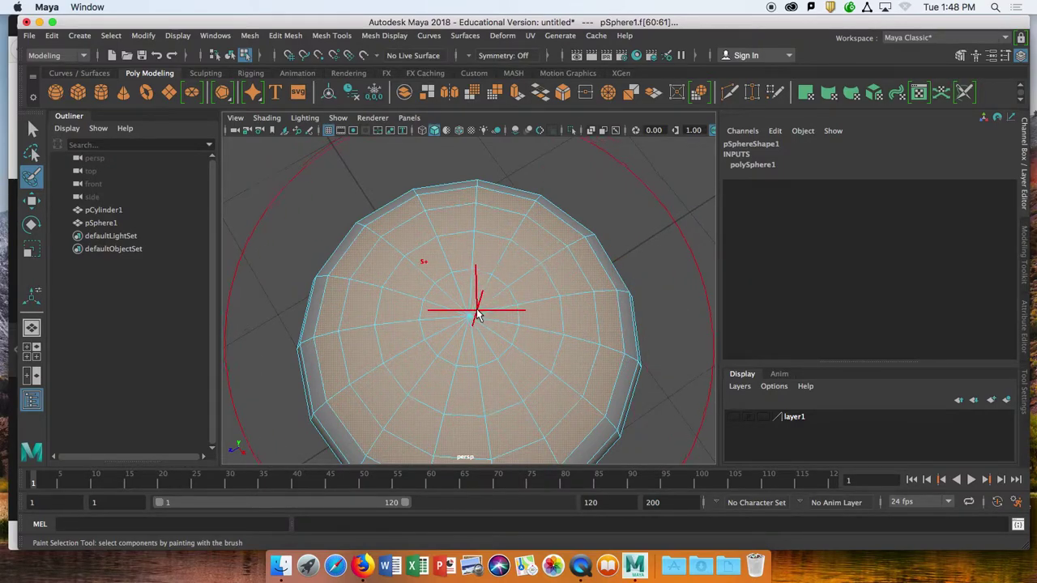
scroll(480, 305, "down", 5)
left_click_drag(473, 309, 394, 308)
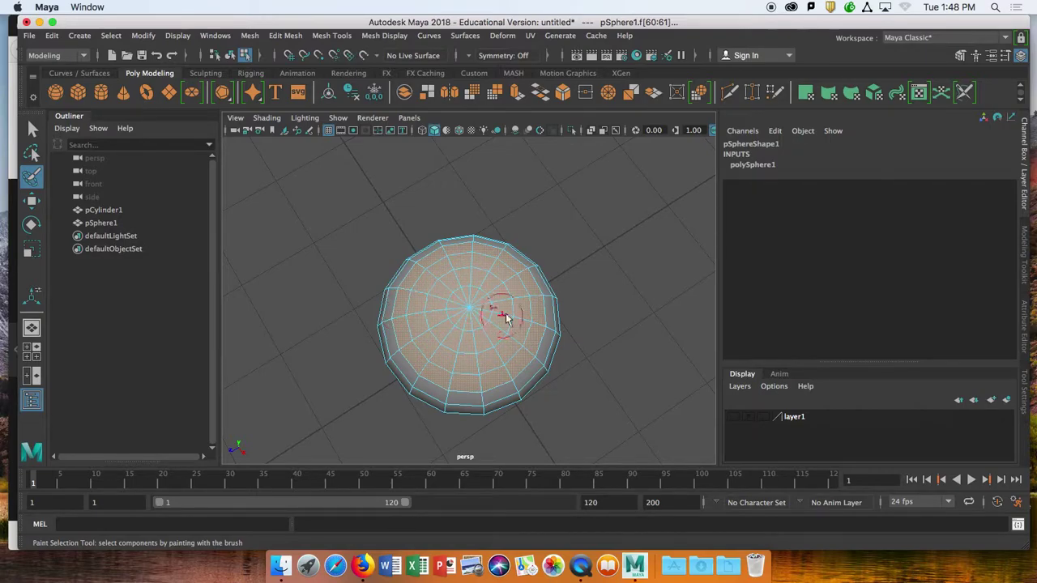
- Return to face mode and replace the painted selection with a single face on the sphere's upper side using the Select Tool
left_click_drag(529, 332, 464, 285, "alt")
right_click(461, 287)
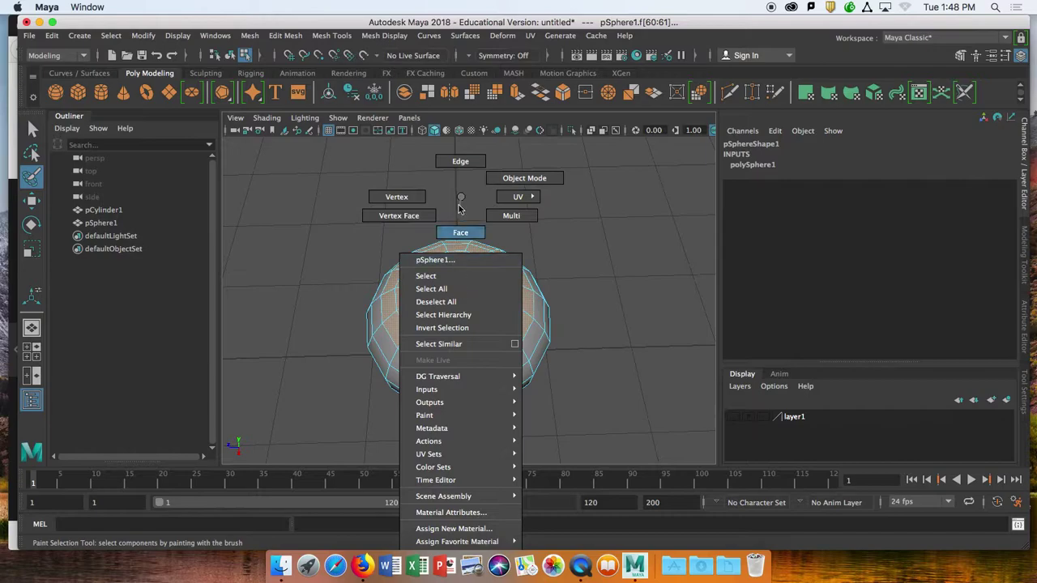
left_click(460, 233)
left_click_drag(565, 277, 555, 251, "alt")
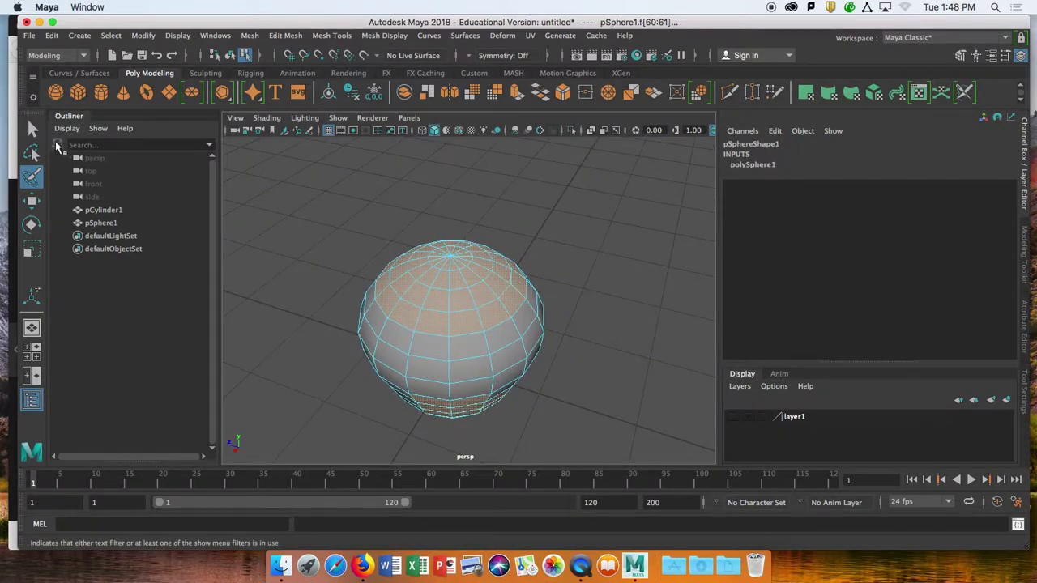
left_click(32, 128)
left_click(405, 272)
scroll(292, 247, "up", 5)
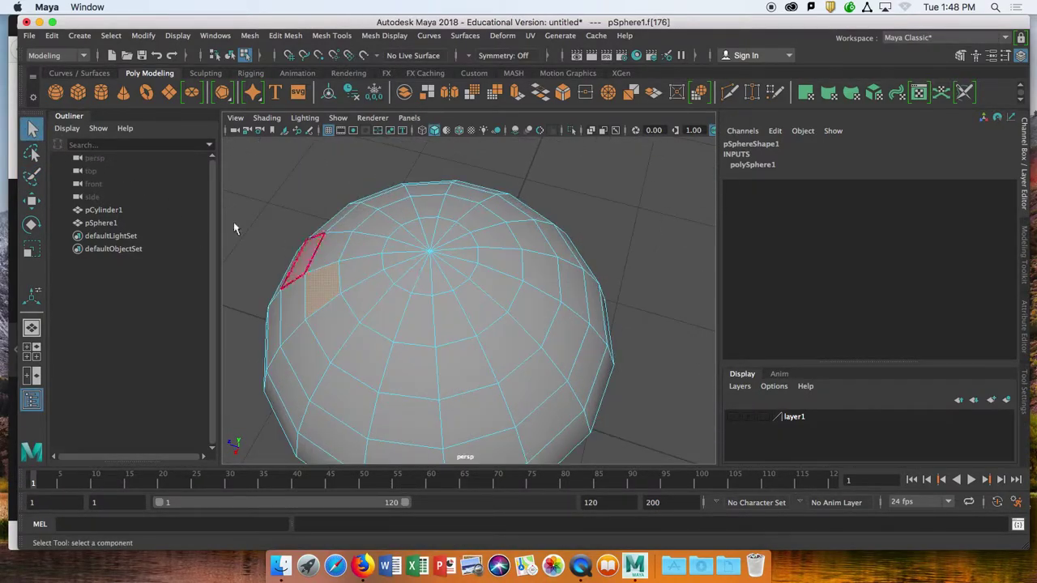
- Clear the selected side face and paint-select the ring of triangular faces around the sphere's top pole with the Paint Selection Tool
left_click(32, 176)
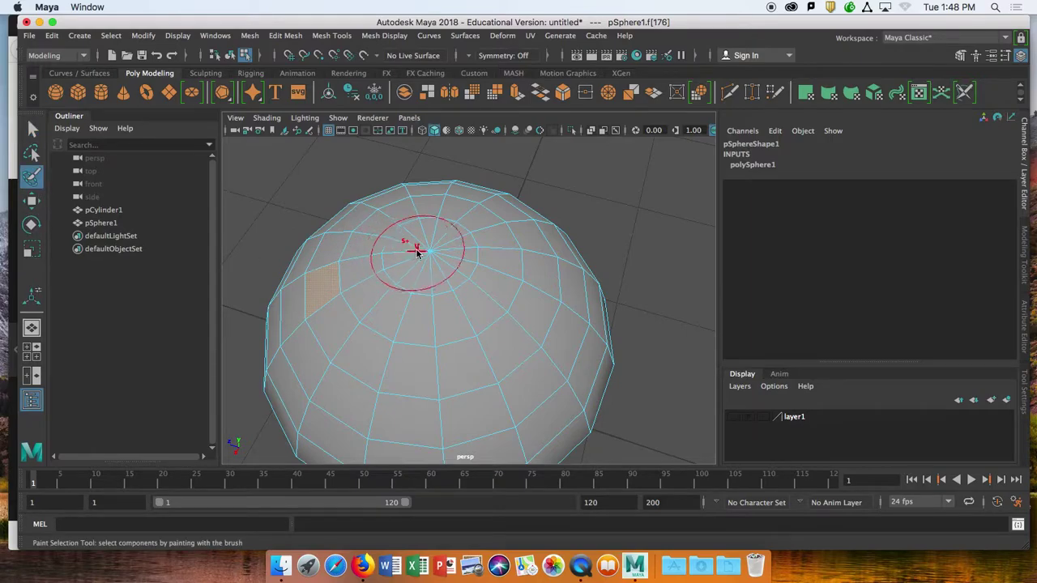
mouse_move(427, 256)
left_mouse_down("alt")
mouse_move(419, 250)
mouse_move(430, 262)
left_mouse_up("alt")
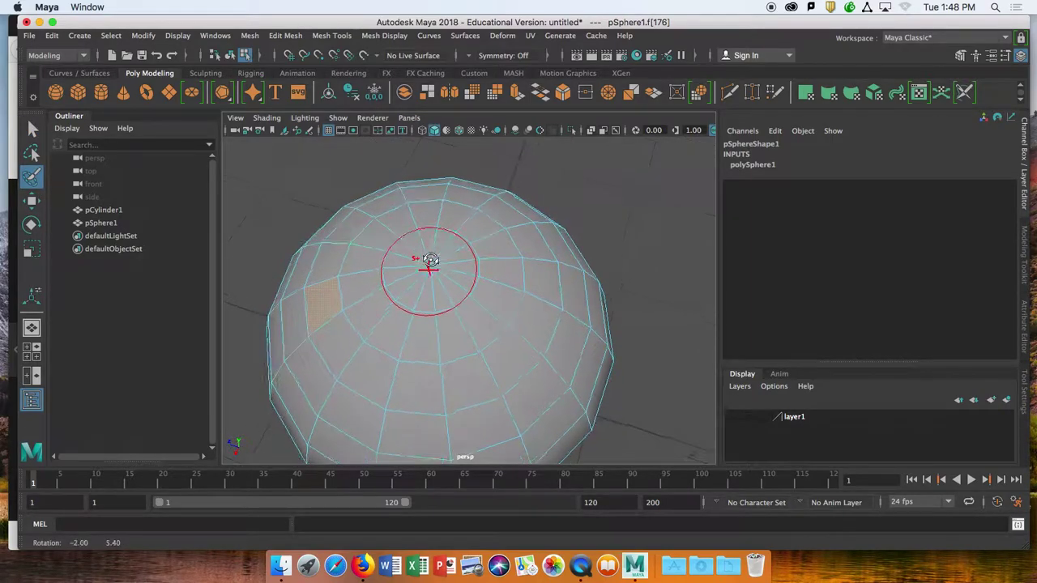
right_click(409, 265)
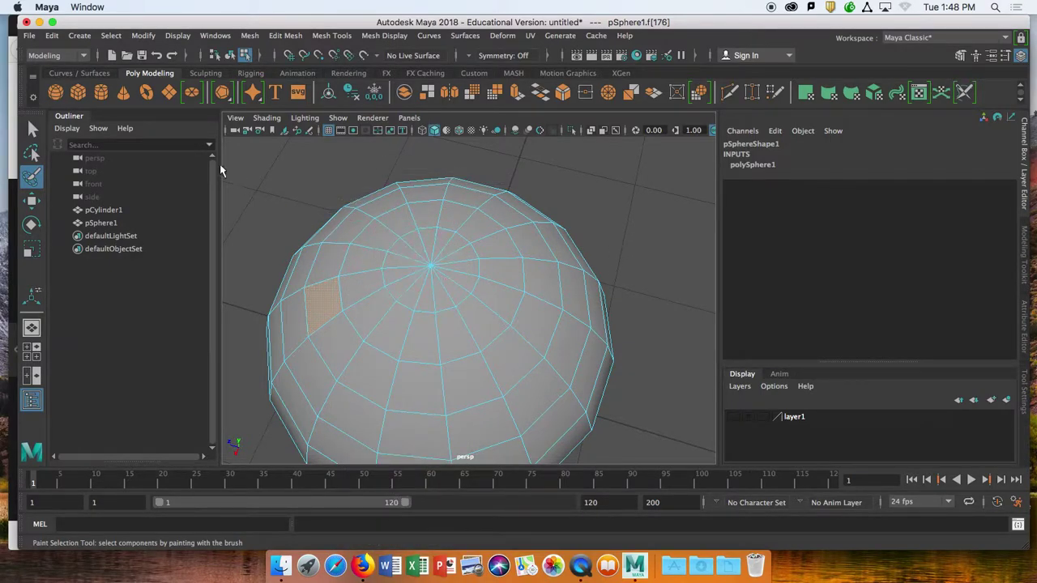
left_click(32, 128)
left_click(304, 170)
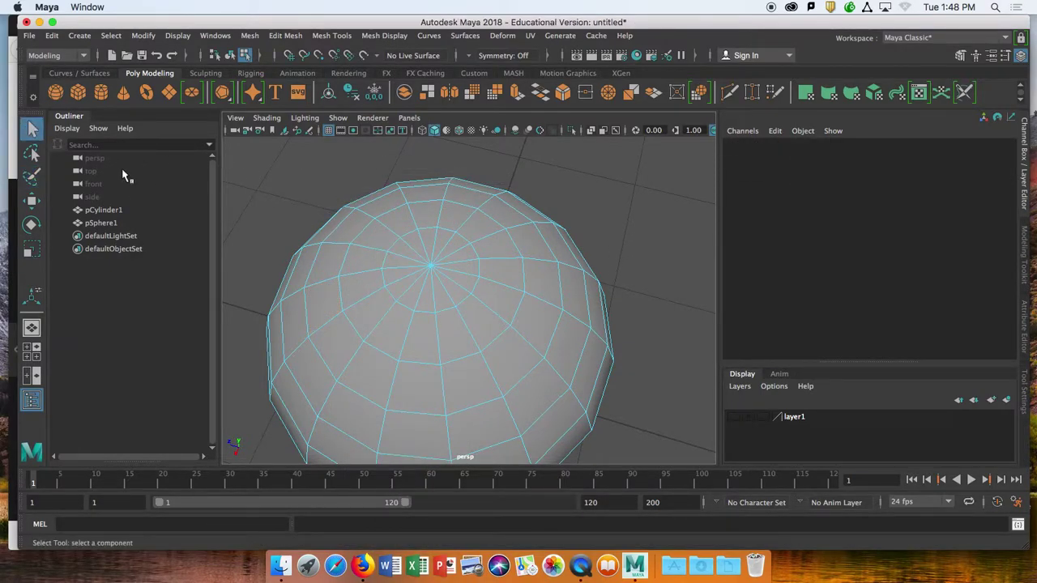
left_click(33, 177)
left_click(430, 260)
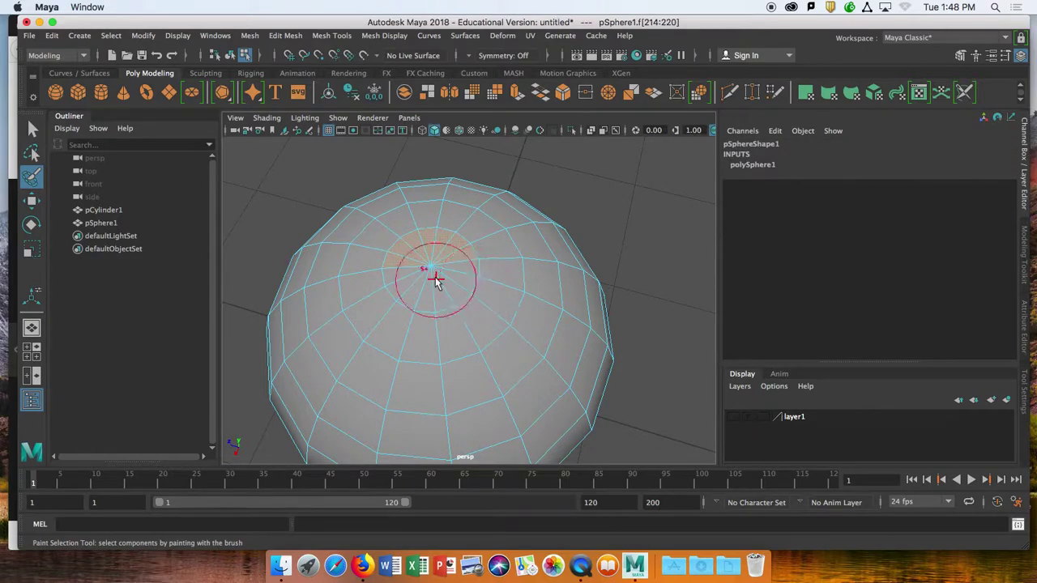
left_click(435, 272)
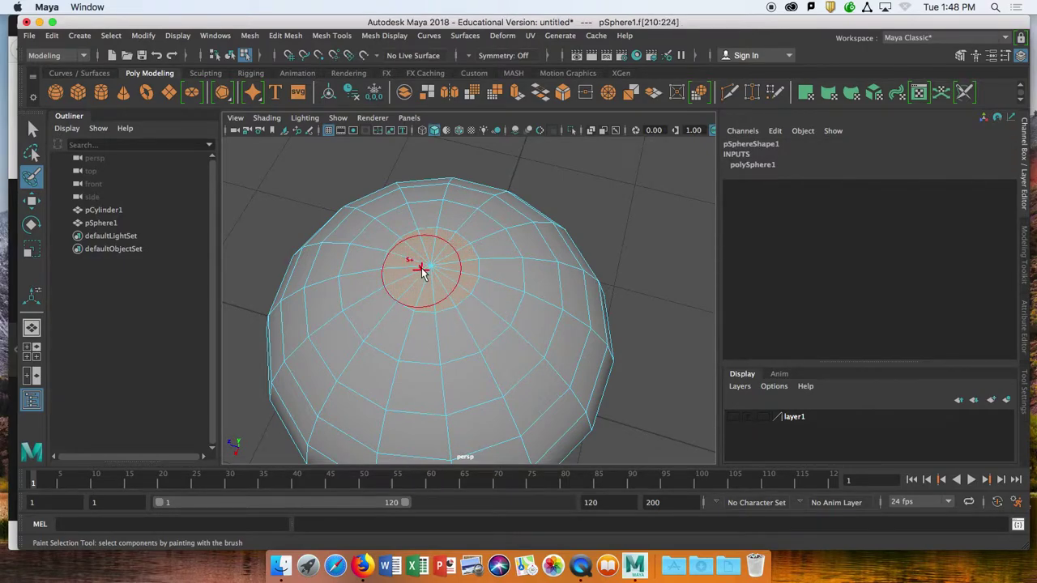
left_click_drag(420, 273, 456, 293)
- Return to the Select Tool and examine the painted face selection around the top pole from several angles and distances
left_click_drag(455, 293, 423, 254, "alt")
scroll(424, 256, "down", 8)
mouse_move(485, 301)
left_mouse_down("alt")
mouse_move(375, 238)
mouse_move(241, 238)
mouse_move(430, 280)
mouse_move(562, 289)
mouse_move(474, 303)
mouse_move(478, 351)
mouse_move(509, 381)
left_mouse_up("alt")
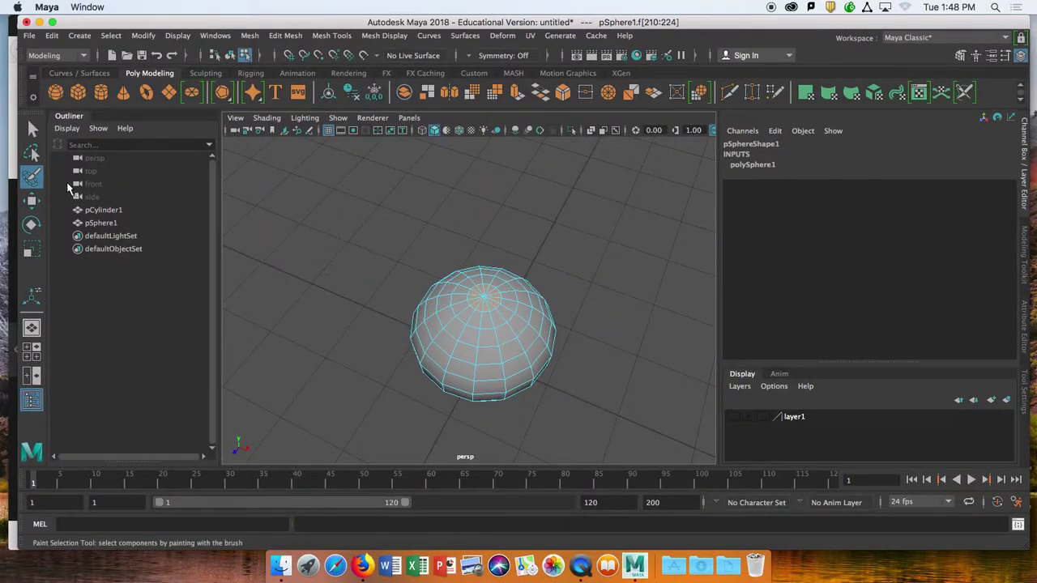
left_click(33, 128)
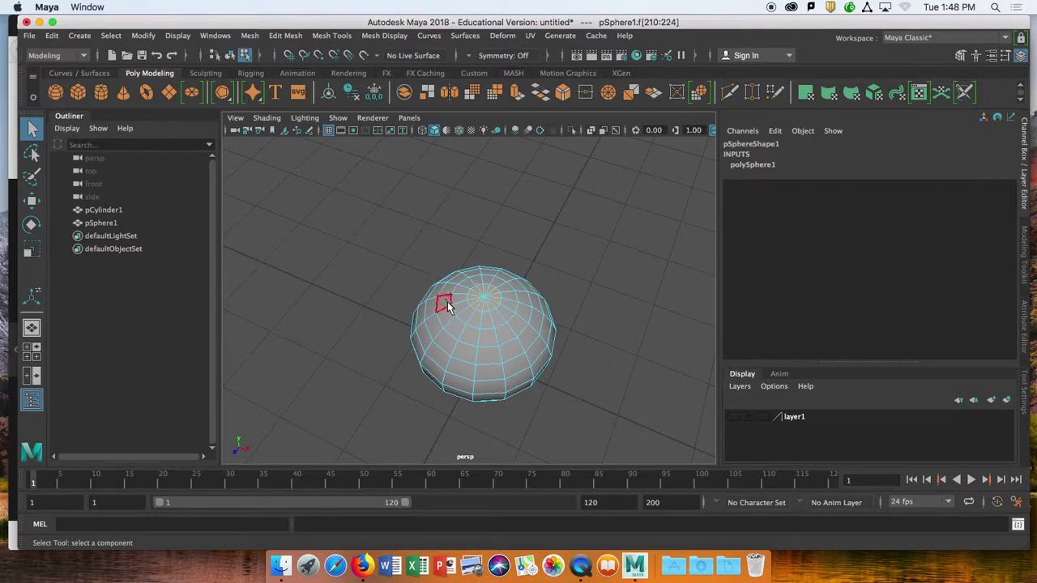
scroll(506, 301, "down", 3)
scroll(506, 301, "up", 6)
left_click_drag(609, 346, 507, 367, "alt")
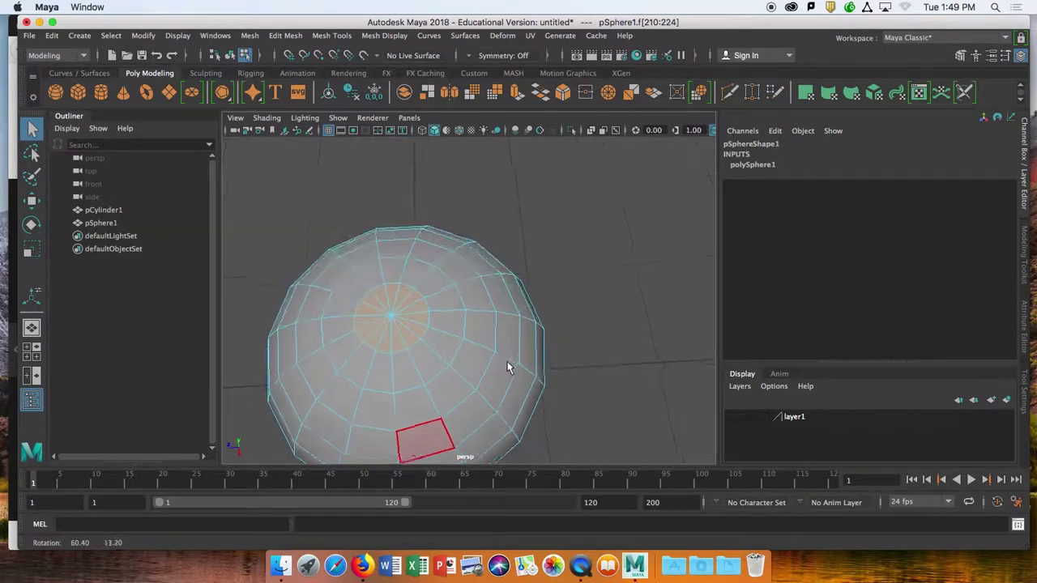
left_click(34, 131)
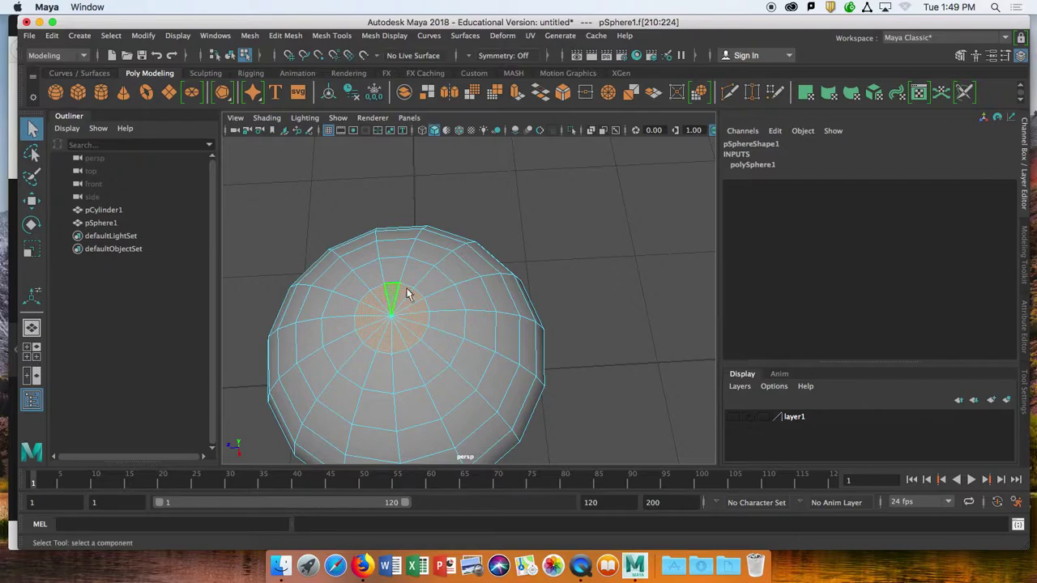
scroll(397, 308, "up", 5)
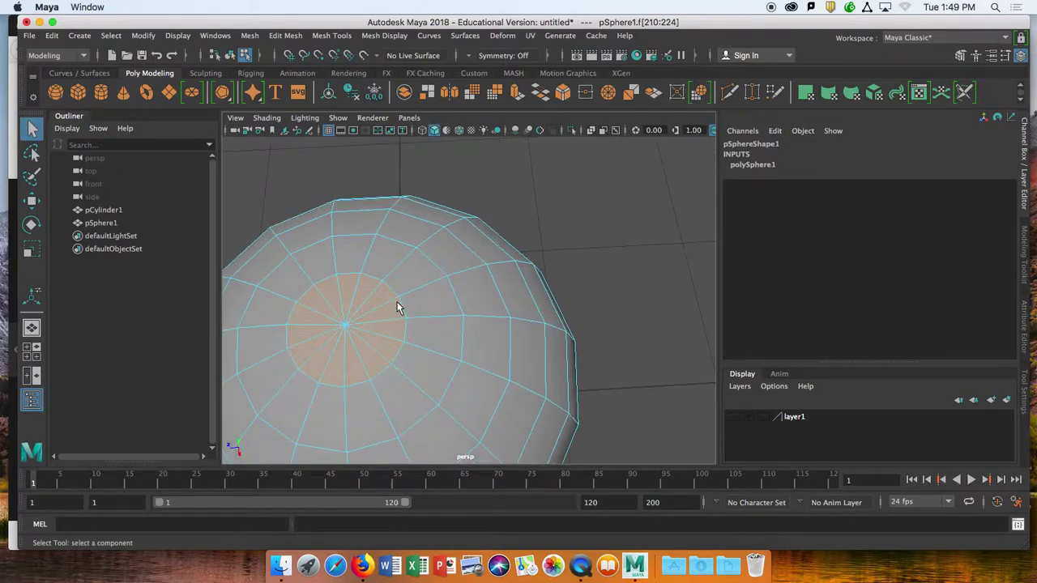
scroll(397, 305, "down", 5)
middle_click_drag(401, 314, 448, 300, "alt")
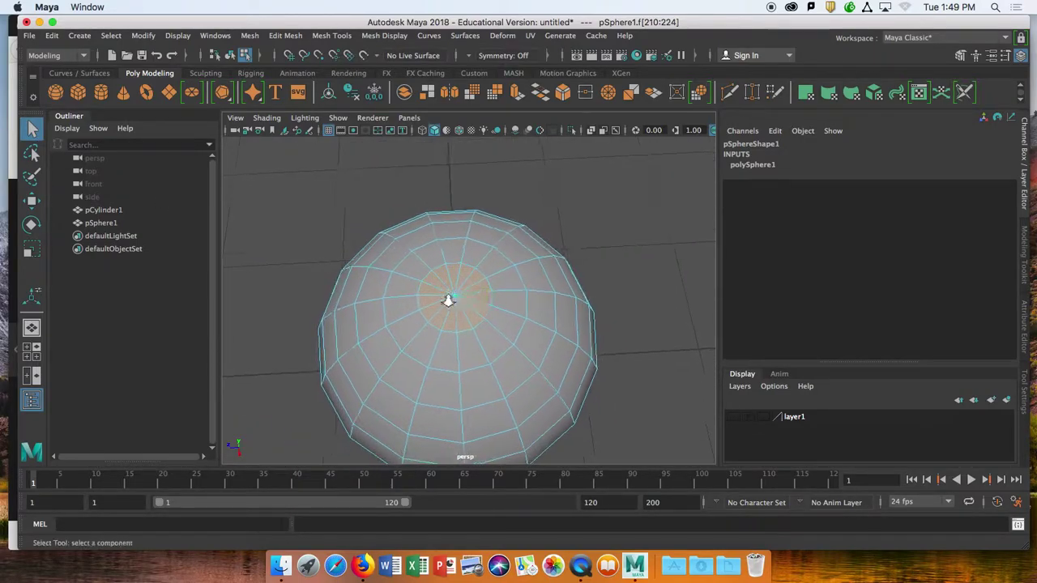
scroll(446, 298, "up", 5)
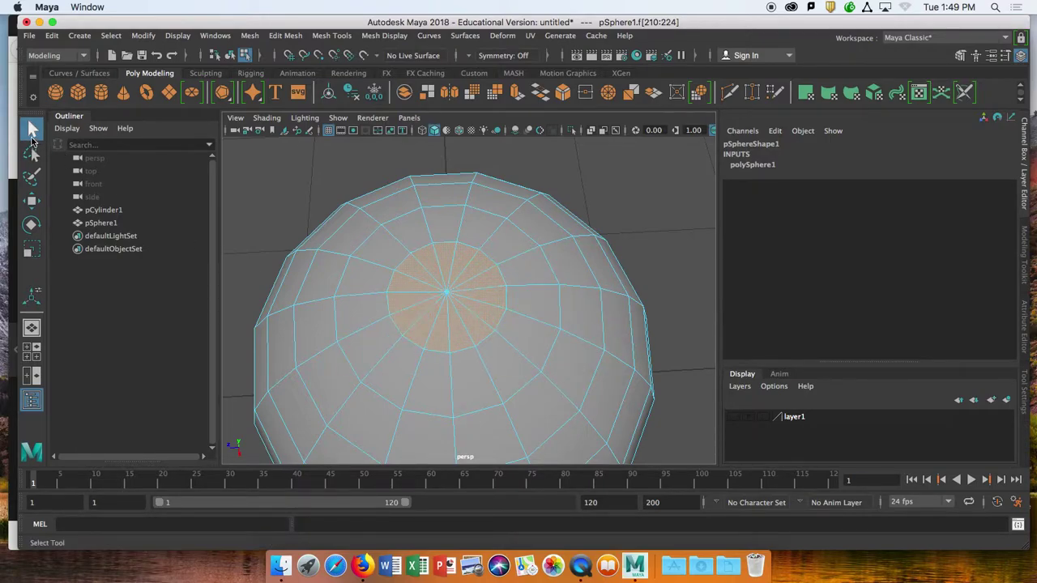
- Replace the painted selection by adding the triangular faces around the top pole one by one until the ring is complete
left_click(465, 288)
left_click(444, 265)
left_click(462, 261, "shift")
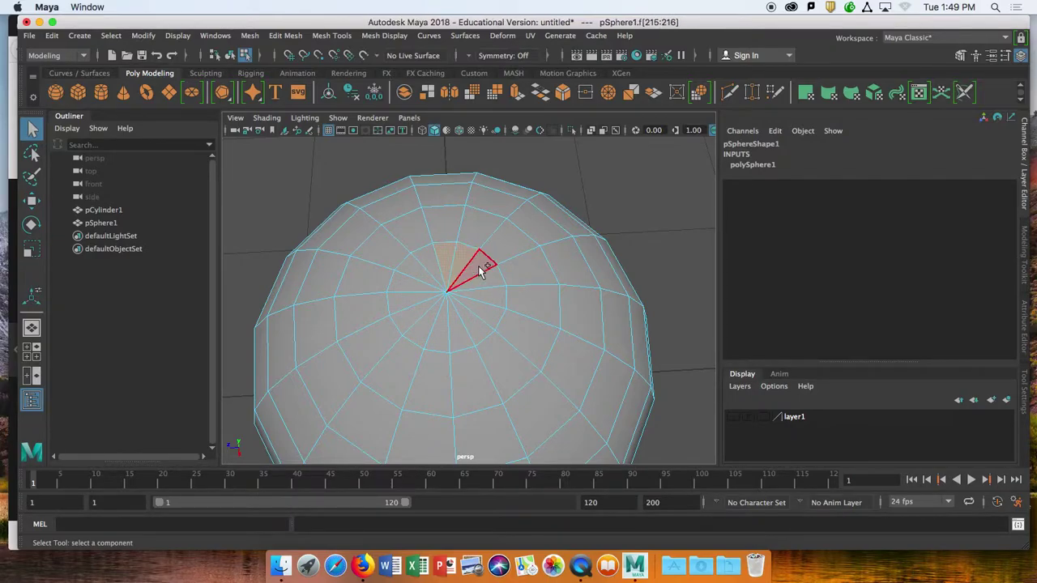
left_click(491, 282, "shift")
left_click(492, 295, "shift")
left_click(489, 303, "shift")
left_click(481, 315, "shift")
left_click(457, 326, "shift")
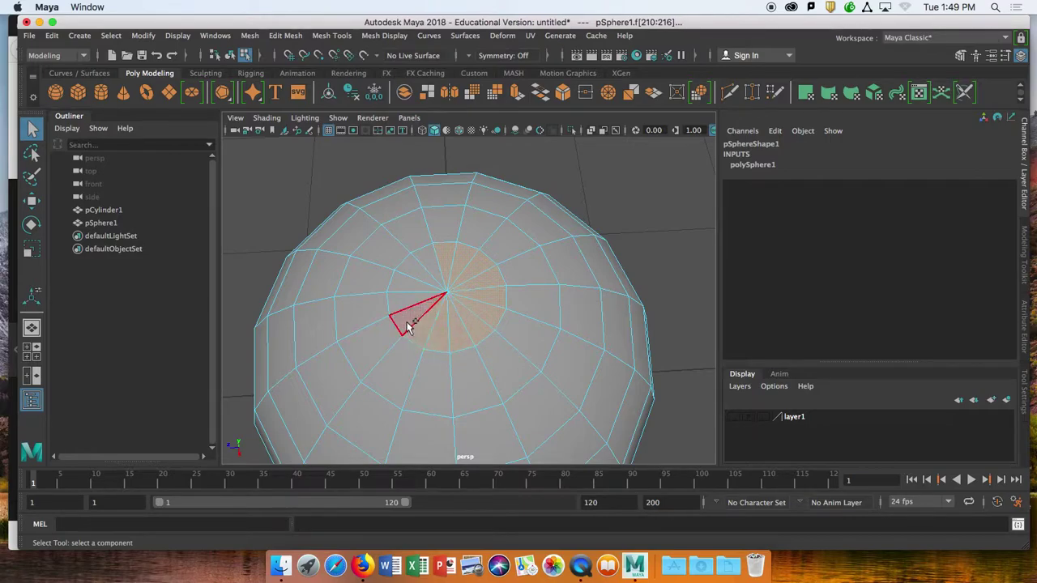
left_click(425, 272, "shift")
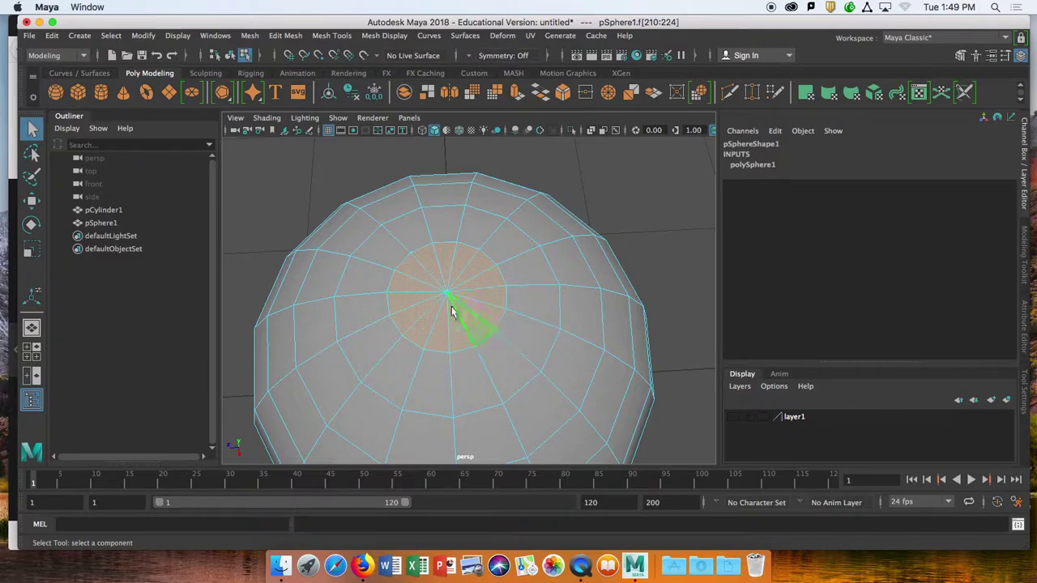
- Check the selected ring of pole faces in the top, four-view and perspective views
scroll(474, 324, "down", 5)
left_click_drag(475, 324, 463, 389, "alt")
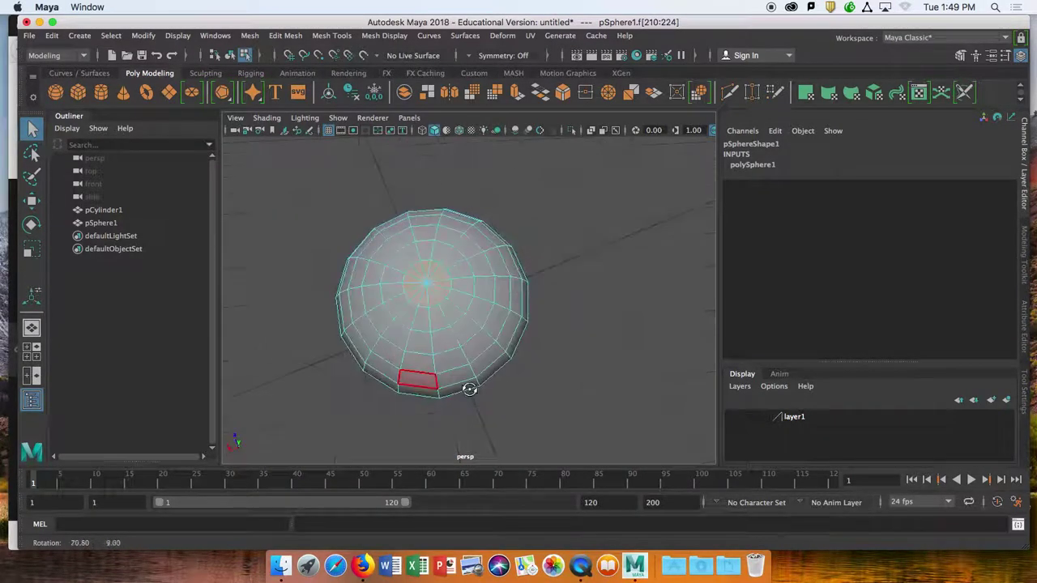
key("space")
key("space")
scroll(366, 224, "up", 10)
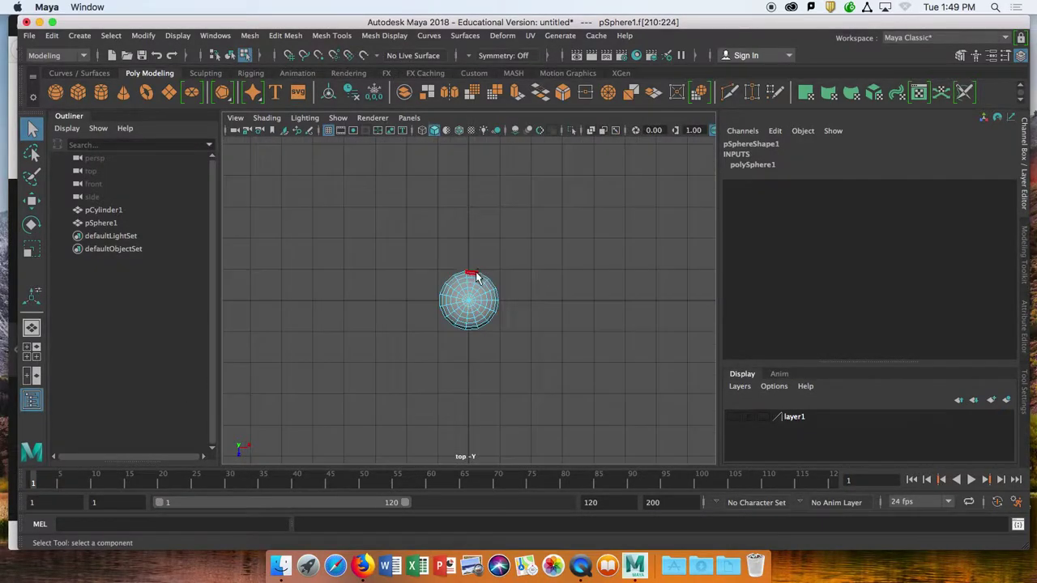
scroll(477, 282, "up", 3)
key("space")
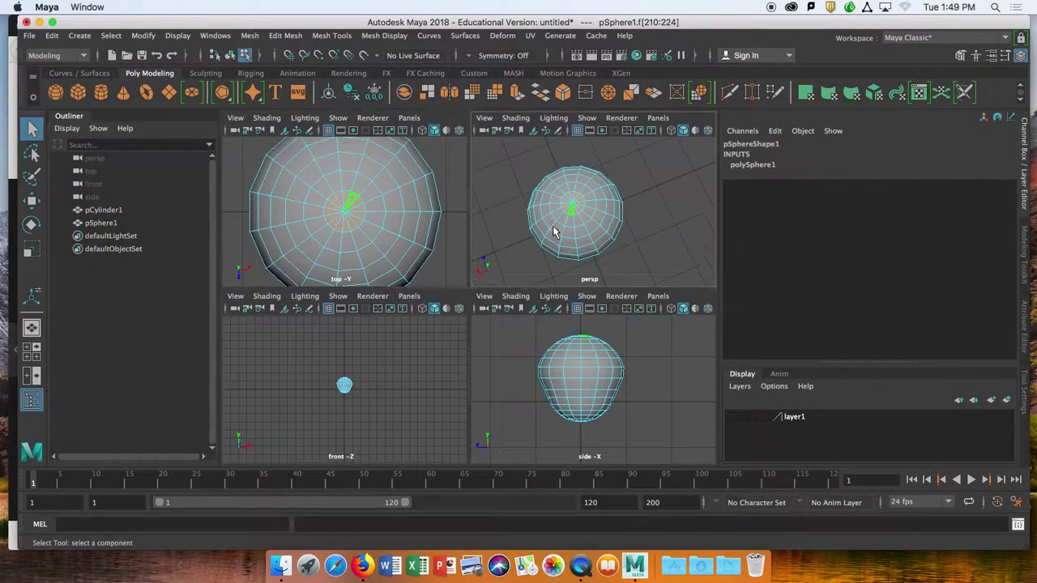
key("space")
left_click_drag(575, 335, 429, 296, "alt")
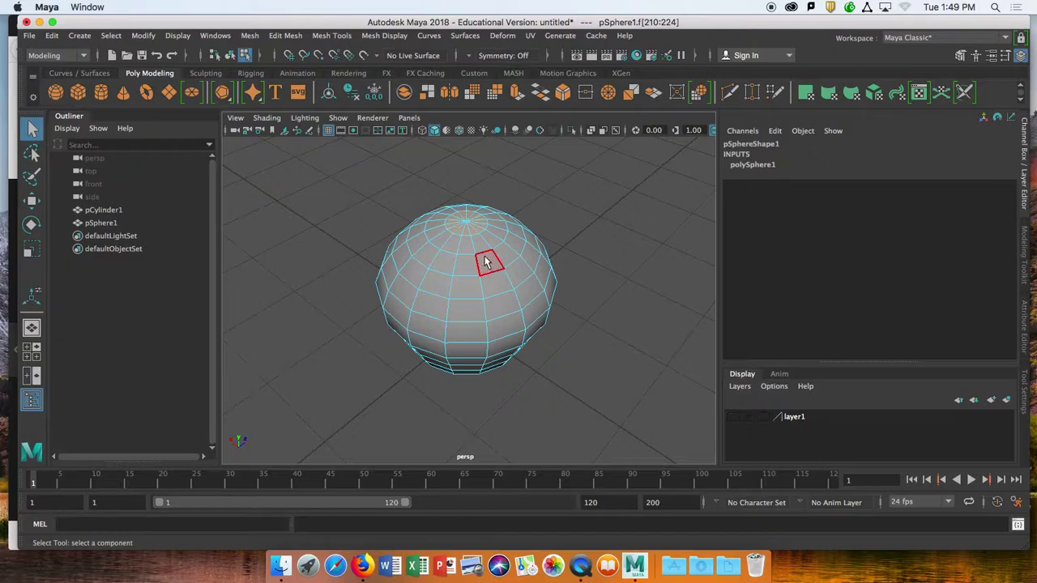
scroll(486, 261, "up", 5)
scroll(474, 272, "down", 2)
- Lower the selected top-pole faces along the vertical axis with the Move Tool to sink the stem hollow
key("w")
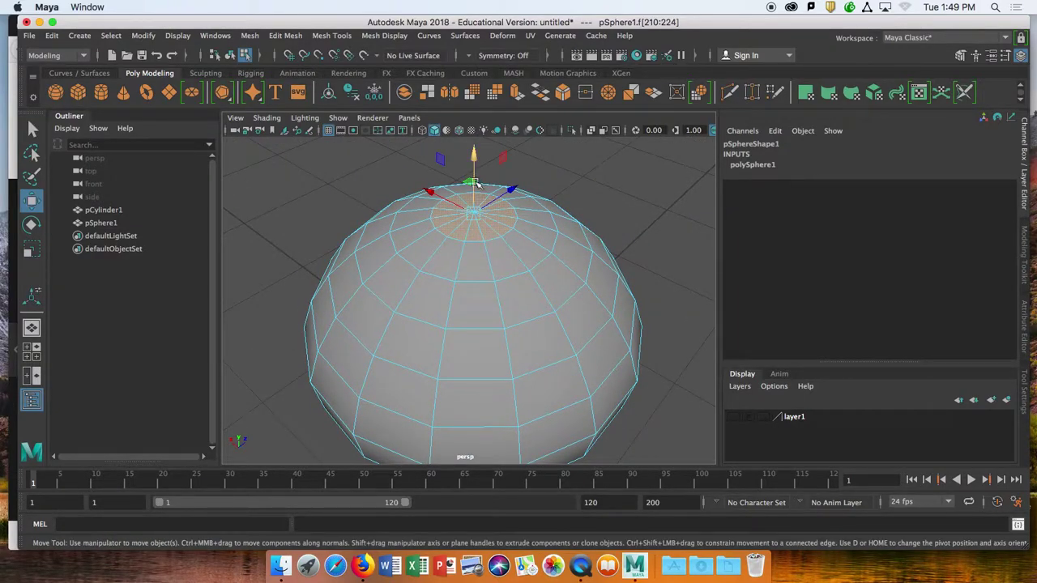
scroll(507, 272, "down", 3)
left_click_drag(514, 277, 486, 313, "alt")
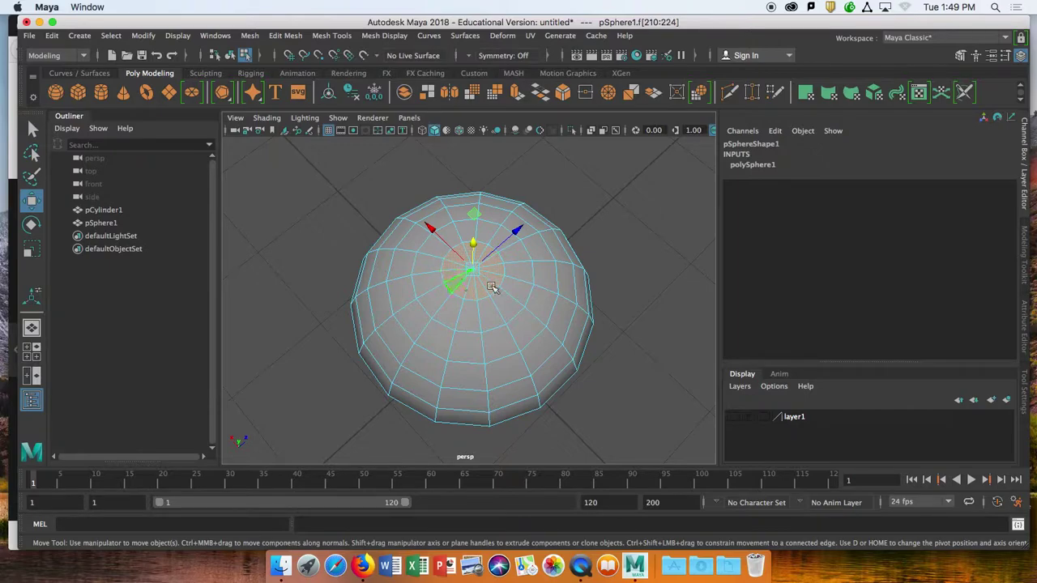
scroll(473, 273, "down", 3)
scroll(474, 278, "up", 6)
middle_click_drag(502, 273, 506, 330, "alt")
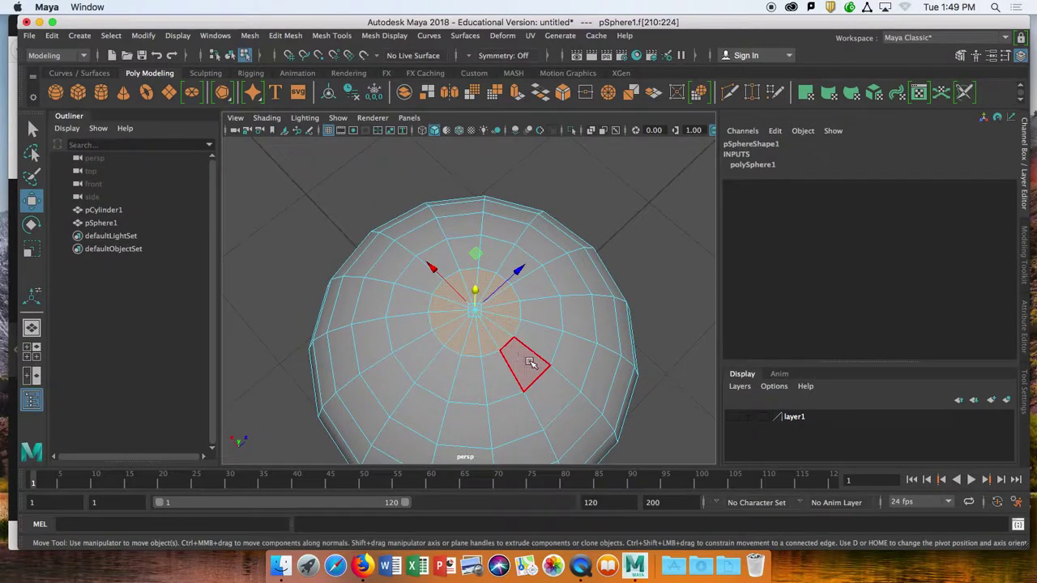
left_click_drag(529, 362, 497, 300, "alt")
scroll(496, 293, "up", 2)
scroll(493, 291, "down", 4)
scroll(484, 271, "up", 2)
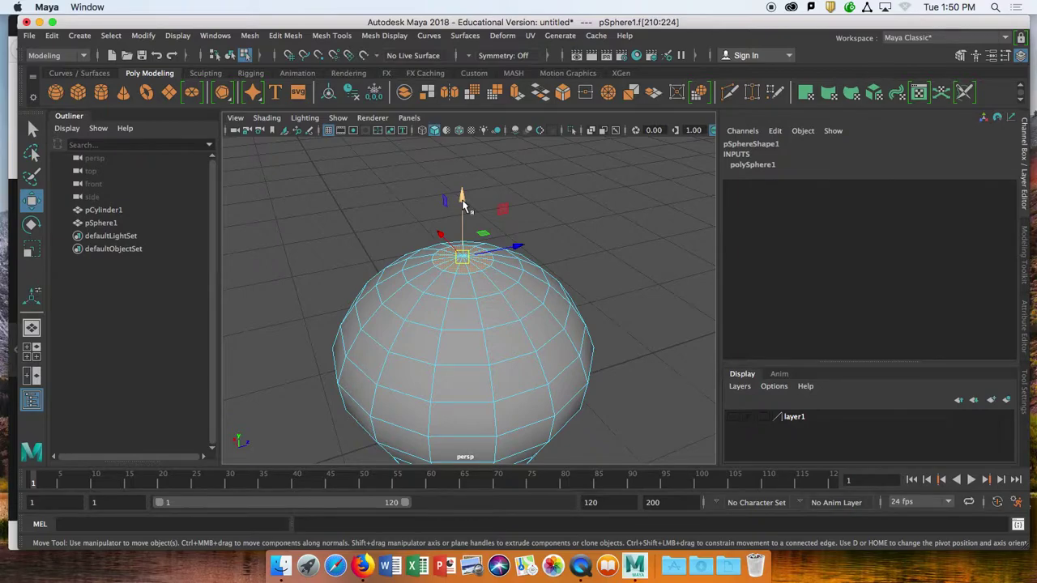
left_click_drag(463, 200, 463, 223)
- Preview the sunken top smoothed, return to the unsmoothed display and compare it with the apple reference photo in Firefox
left_click_drag(562, 330, 490, 318, "alt")
key("3")
key("1")
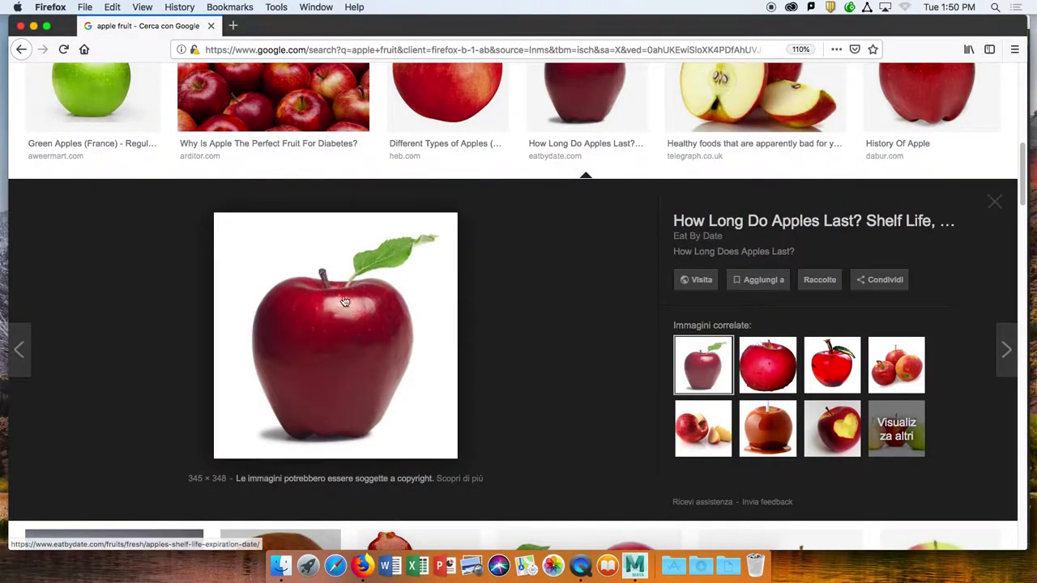
key("super+Tab")
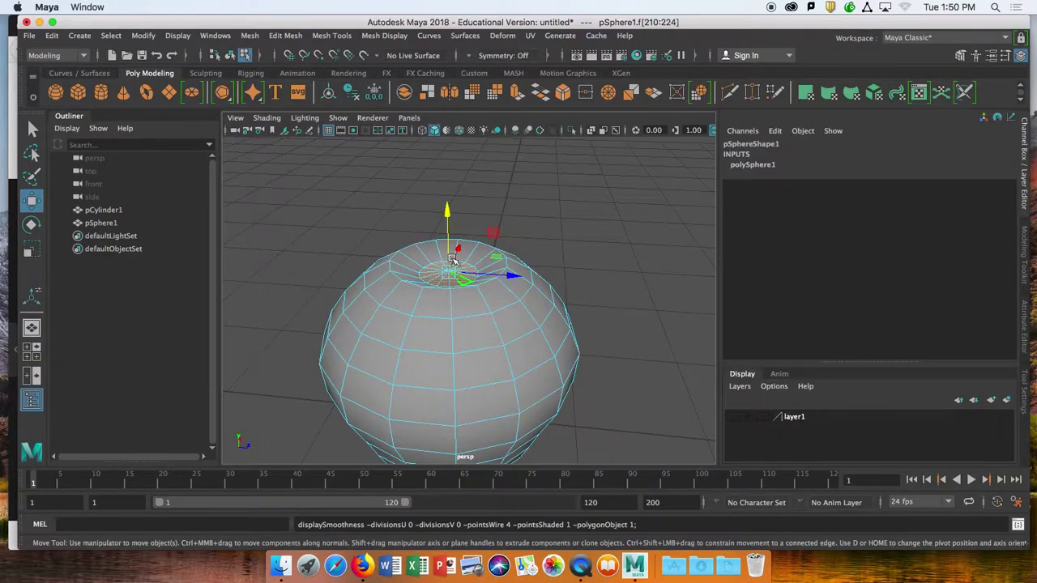
- Lower the top-pole faces slightly more to deepen the hollow, and check it in smooth preview before restoring the unsmoothed display
left_click_drag(447, 212, 450, 220)
key("3")
left_click_drag(538, 297, 482, 277, "alt")
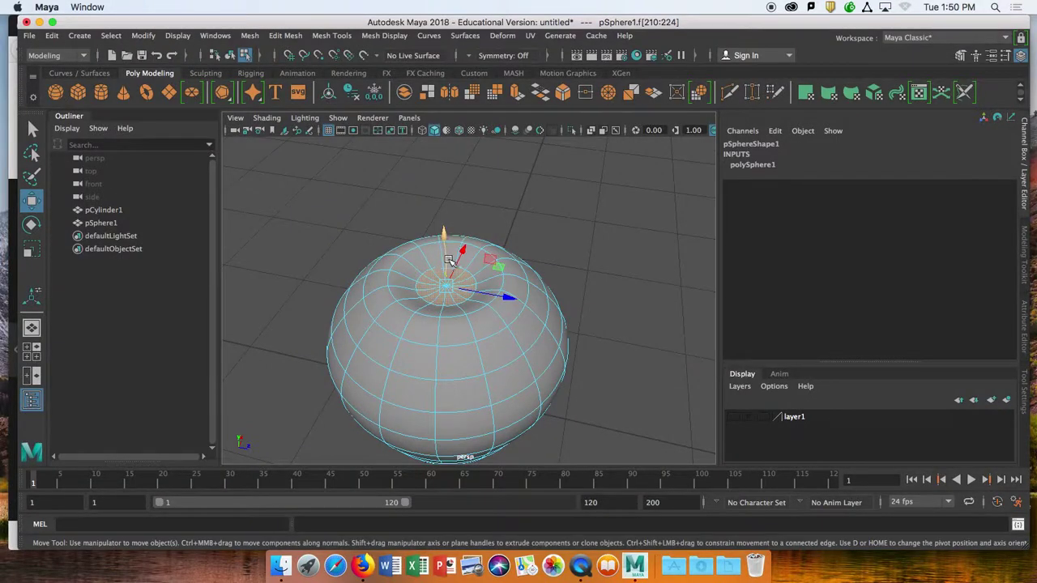
scroll(450, 261, "up", 3)
key("1")
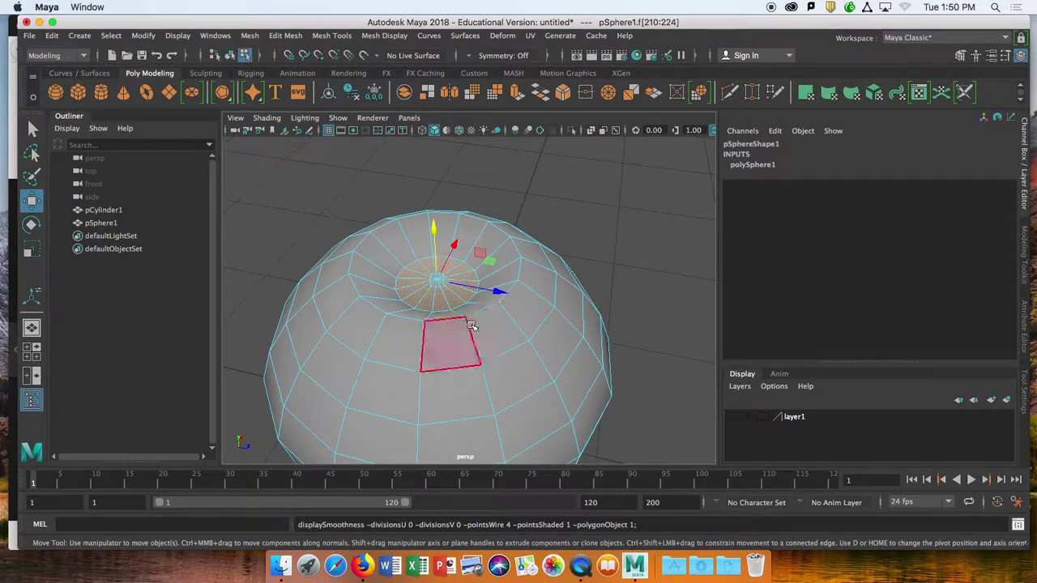
left_click_drag(472, 325, 433, 311, "alt")
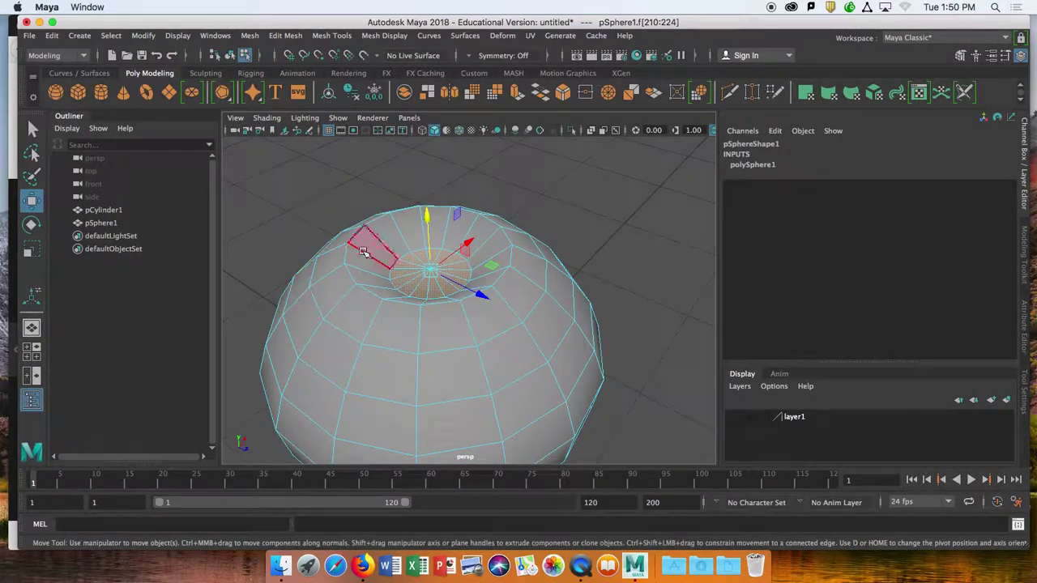
- Return to object mode with the whole sphere selected and examine the shape of its top hollow
right_click_drag(474, 198, 530, 180)
left_click(380, 310)
left_click_drag(380, 310, 516, 329, "alt")
scroll(464, 309, "up", 8)
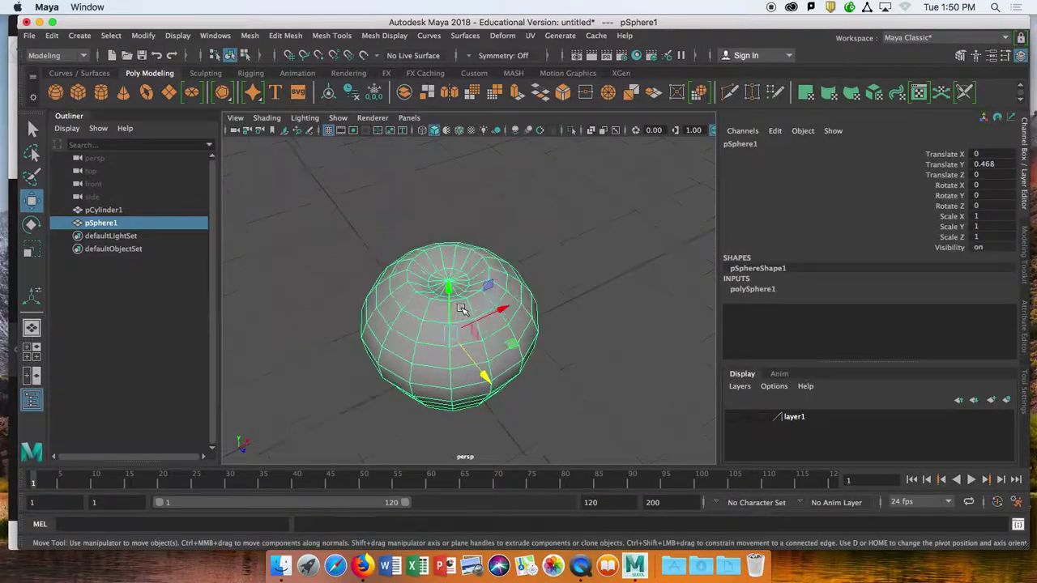
scroll(399, 278, "up", 6)
scroll(427, 322, "down", 4)
scroll(428, 322, "down", 4)
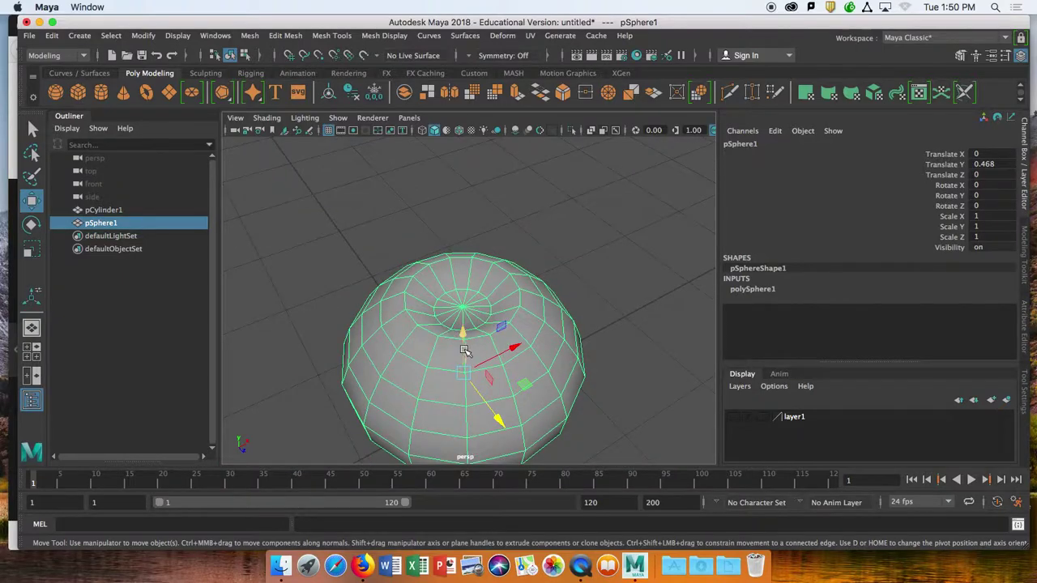
- In face mode, select the whole ring of triangular faces around the sphere's bottom pole
left_click_drag(475, 425, 459, 277, "alt")
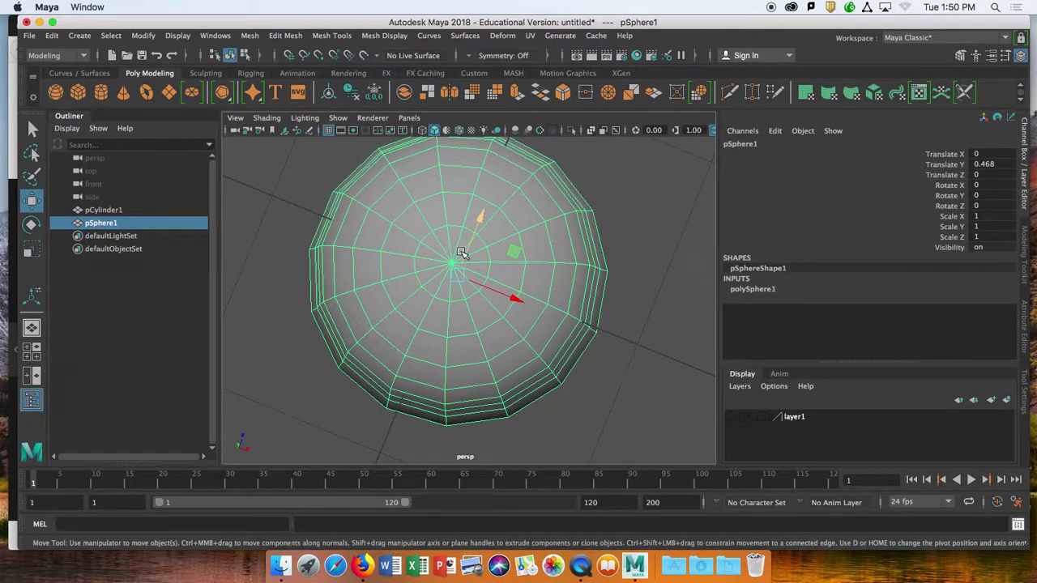
left_click_drag(454, 226, 432, 266, "alt")
scroll(463, 300, "down", 4)
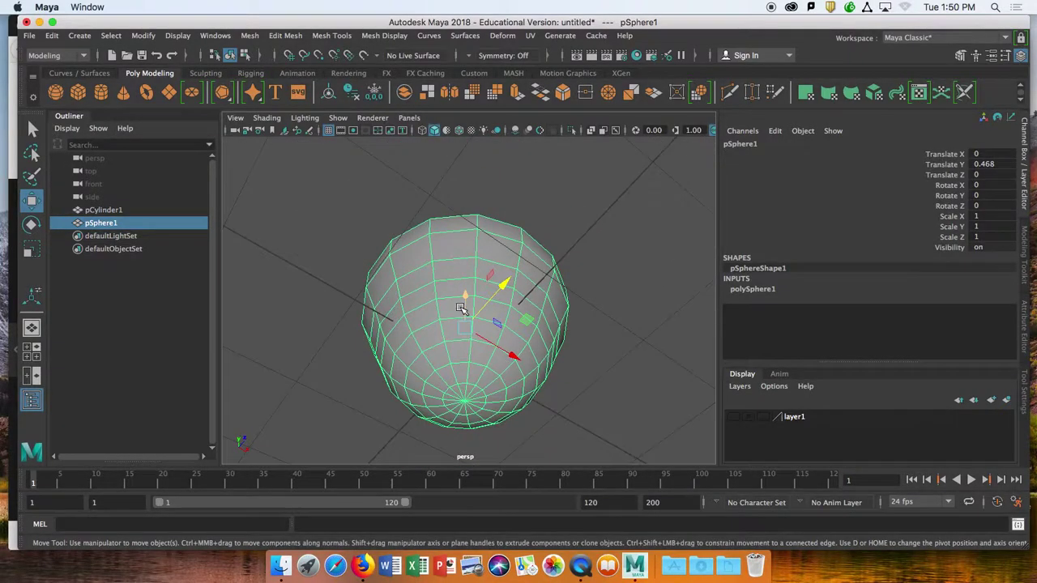
scroll(462, 308, "up", 10)
scroll(472, 334, "down", 5)
left_click_drag(472, 334, 442, 256, "alt")
right_click_drag(437, 198, 438, 264)
left_click(422, 305)
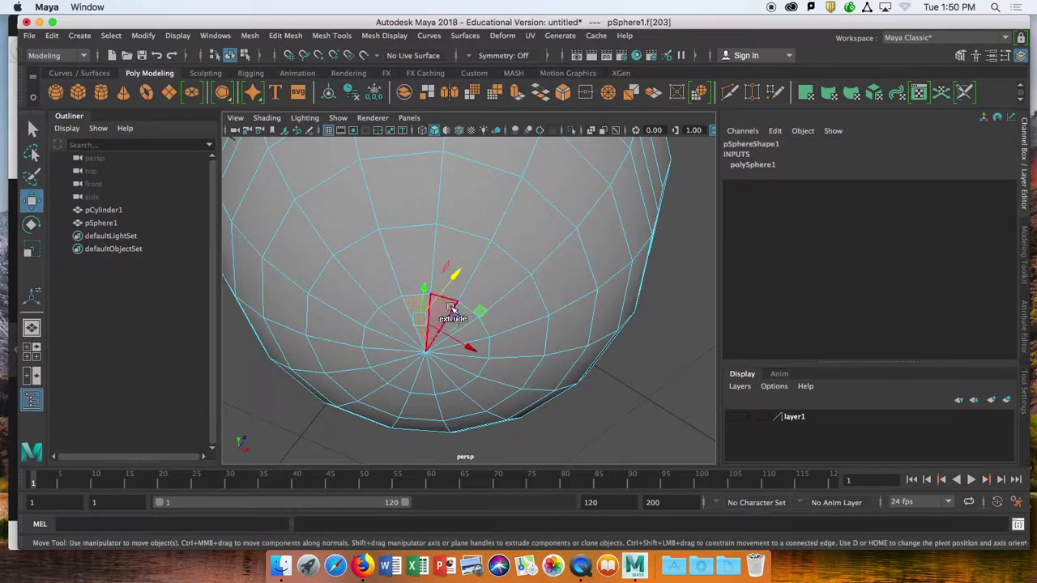
left_click(443, 312, "shift")
left_click(459, 323, "shift")
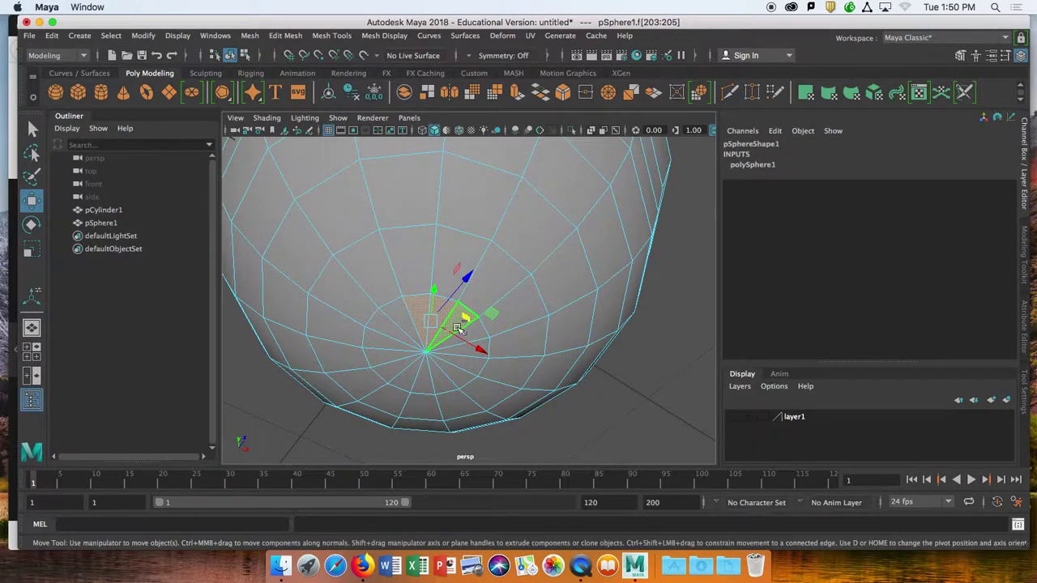
left_click(403, 317, "shift")
left_click(384, 332, "shift")
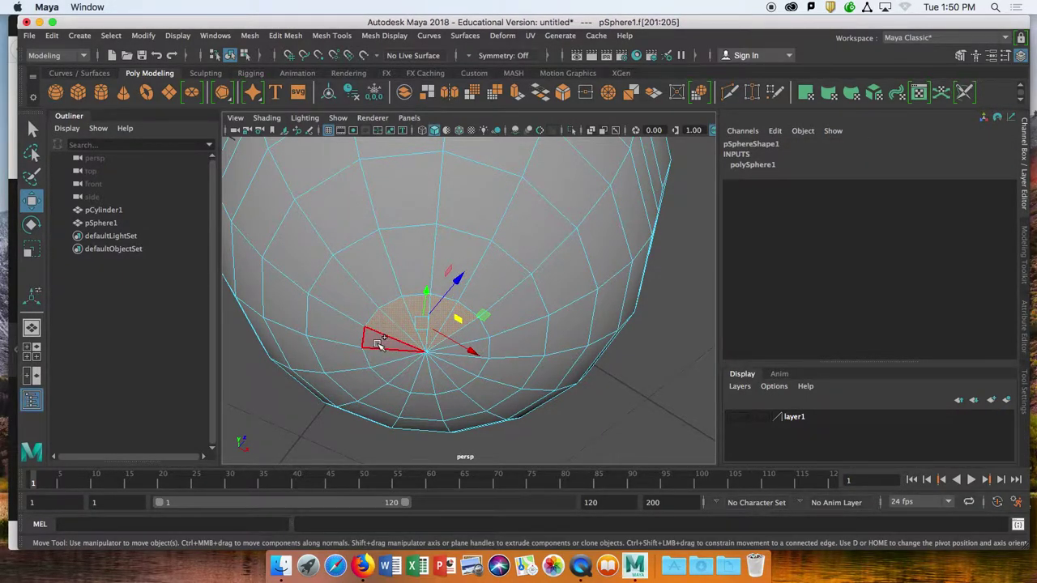
left_click(377, 344, "shift")
left_click(375, 357, "shift")
left_click(388, 369, "shift")
left_click(404, 378, "shift")
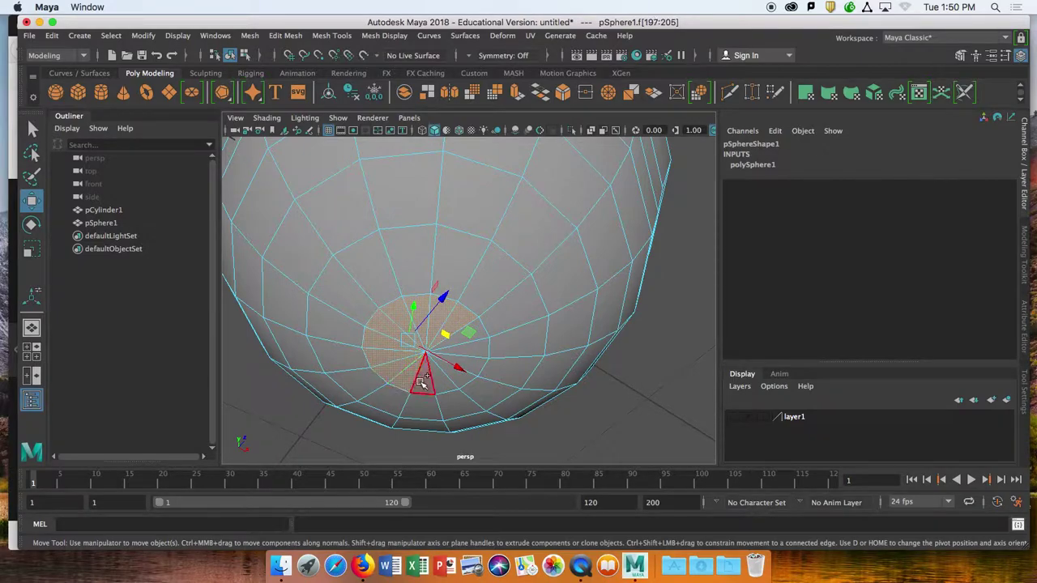
left_click(434, 382, "shift")
left_click(454, 376, "shift")
left_click(456, 374, "shift")
left_click(477, 341, "shift")
- Raise the selected bottom-pole faces along the vertical axis to sink a hollow in the apple's base, and check it in smooth preview
left_click_drag(502, 265, 477, 251, "alt")
scroll(472, 277, "down", 5)
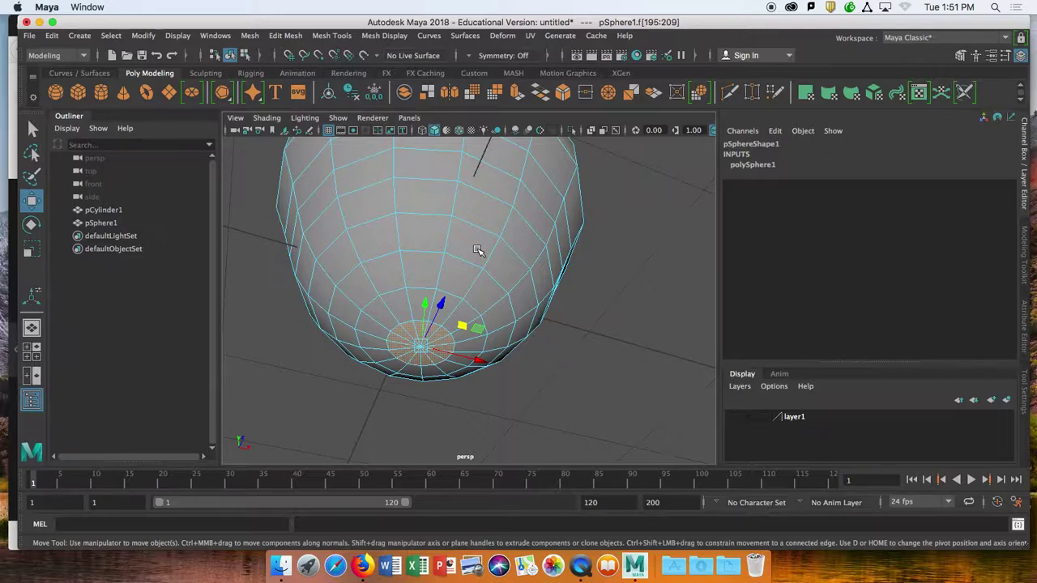
left_click_drag(498, 265, 461, 294, "alt")
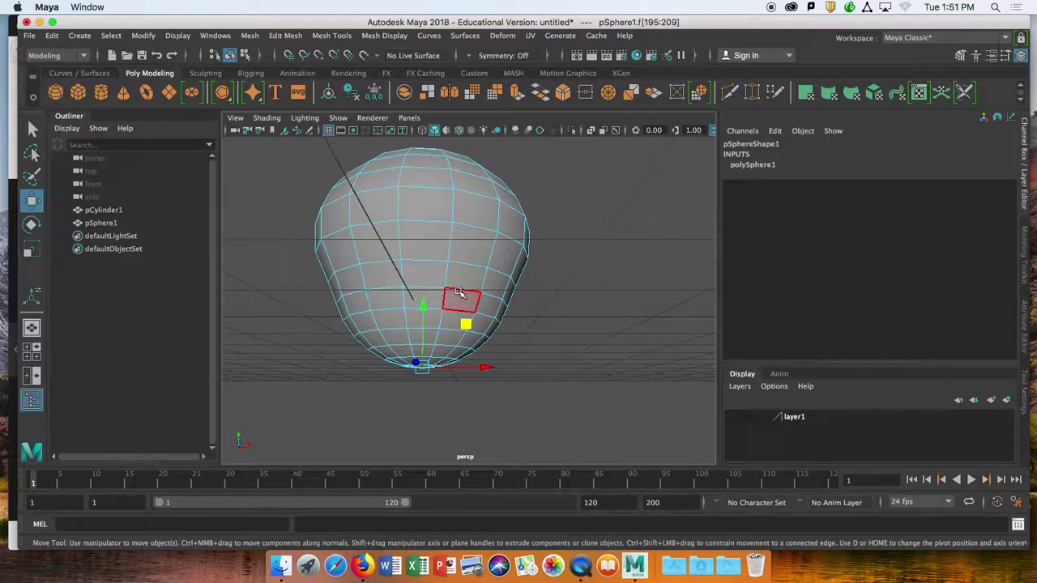
scroll(460, 293, "up", 5)
left_click_drag(463, 294, 442, 253, "alt")
scroll(387, 259, "down", 3)
scroll(385, 260, "up", 3)
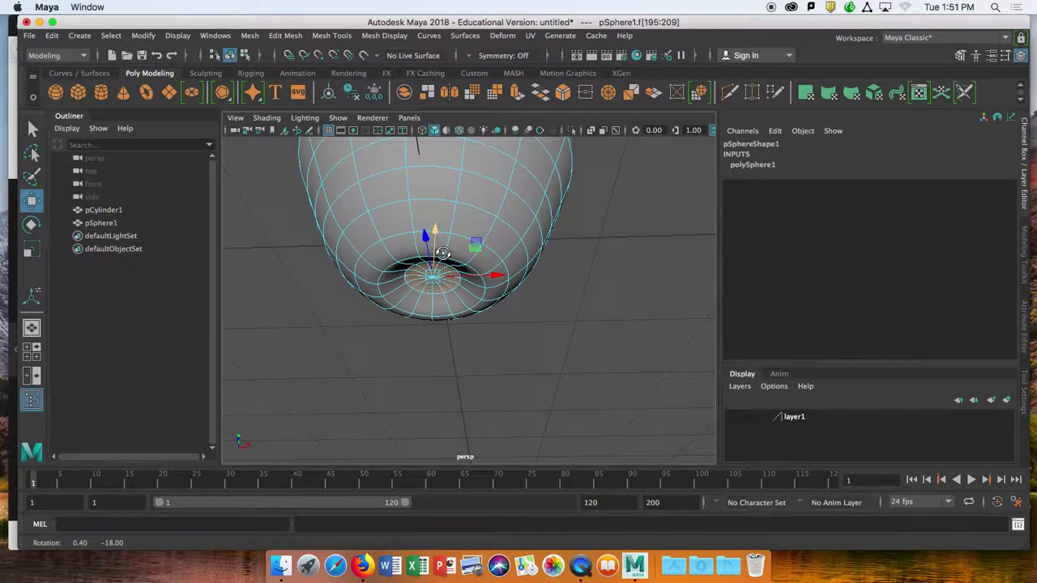
- Return to object mode, select the whole sphere and restore its unsmoothed display
right_click_drag(454, 209, 474, 187)
left_click(599, 256)
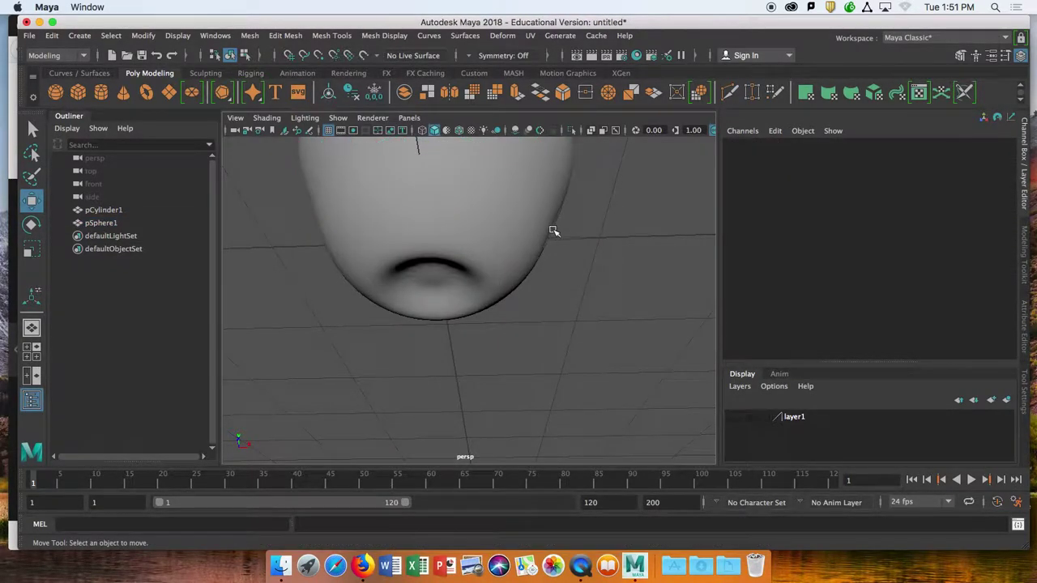
left_click(541, 227)
left_click_drag(541, 226, 572, 287, "alt")
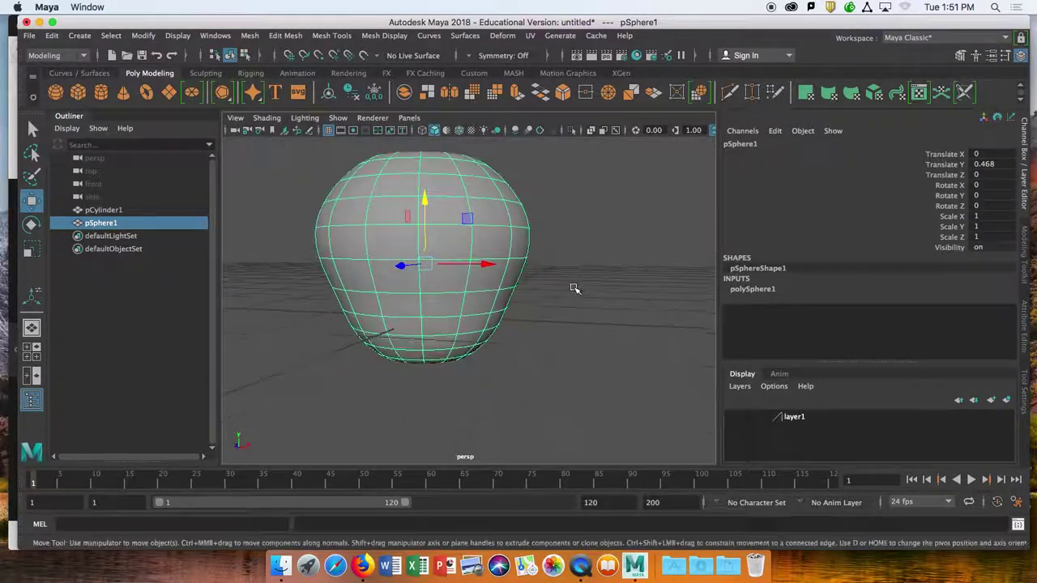
scroll(572, 287, "down", 3)
key("1")
- Examine the apple's overall shape from the side and from above
mouse_move(494, 306)
left_mouse_down("alt")
mouse_move(513, 283)
mouse_move(481, 367)
mouse_move(497, 359)
mouse_move(514, 301)
left_mouse_up("alt")
left_click(503, 359)
left_click(478, 259)
scroll(477, 260, "up", 5)
middle_click_drag(478, 261, 505, 351, "alt")
scroll(504, 351, "up", 3)
scroll(493, 337, "down", 3)
left_click_drag(492, 337, 476, 382, "alt")
scroll(477, 383, "up", 5)
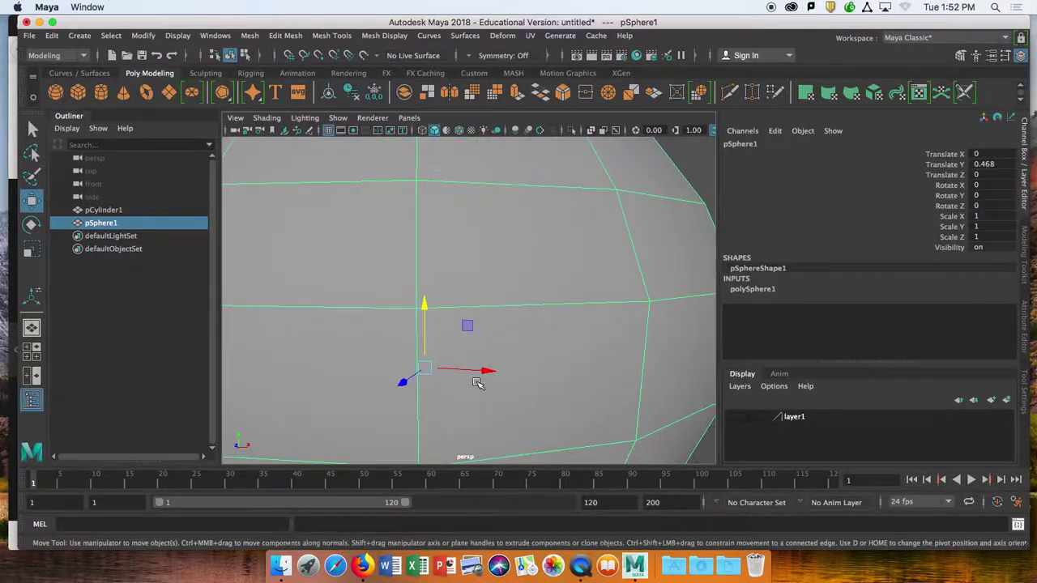
scroll(478, 384, "down", 8)
left_click_drag(471, 322, 467, 340, "alt")
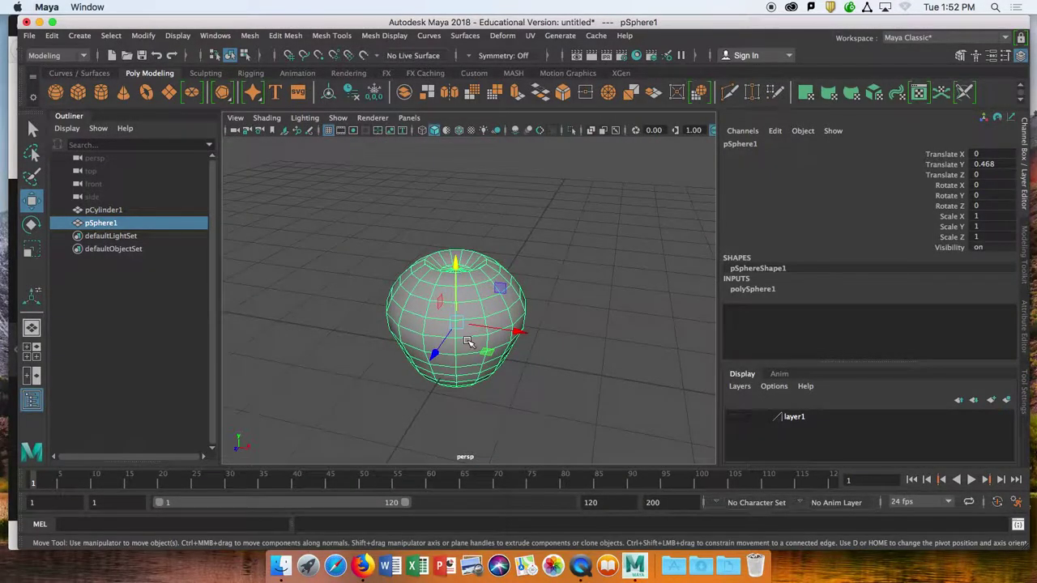
- Compare the modeled apple with the reference photo in Firefox, paying attention to its base
left_click_drag(518, 368, 512, 376, "alt")
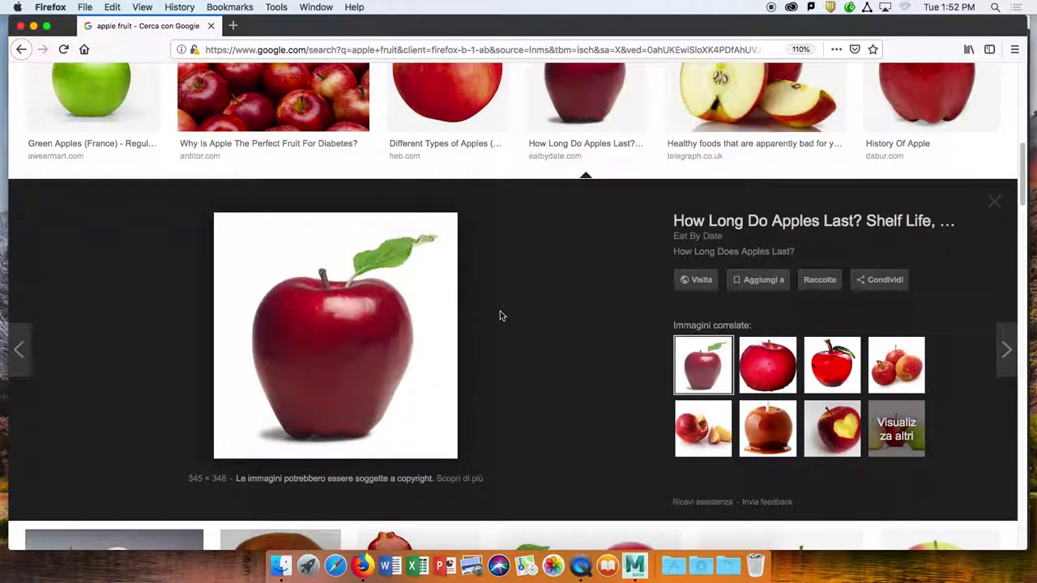
key("super+Tab")
left_click_drag(501, 315, 470, 348, "alt")
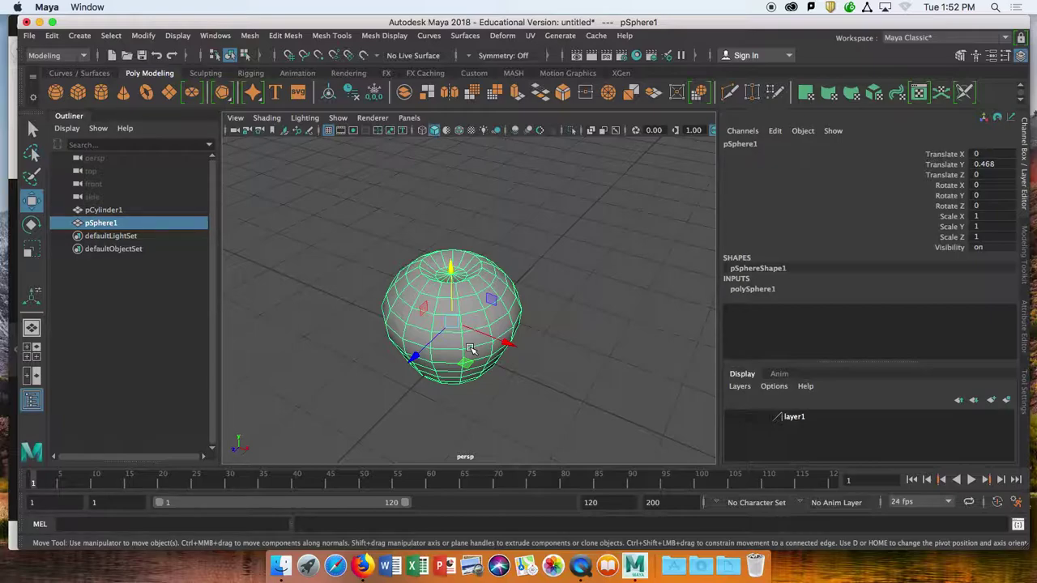
key("super+Tab")
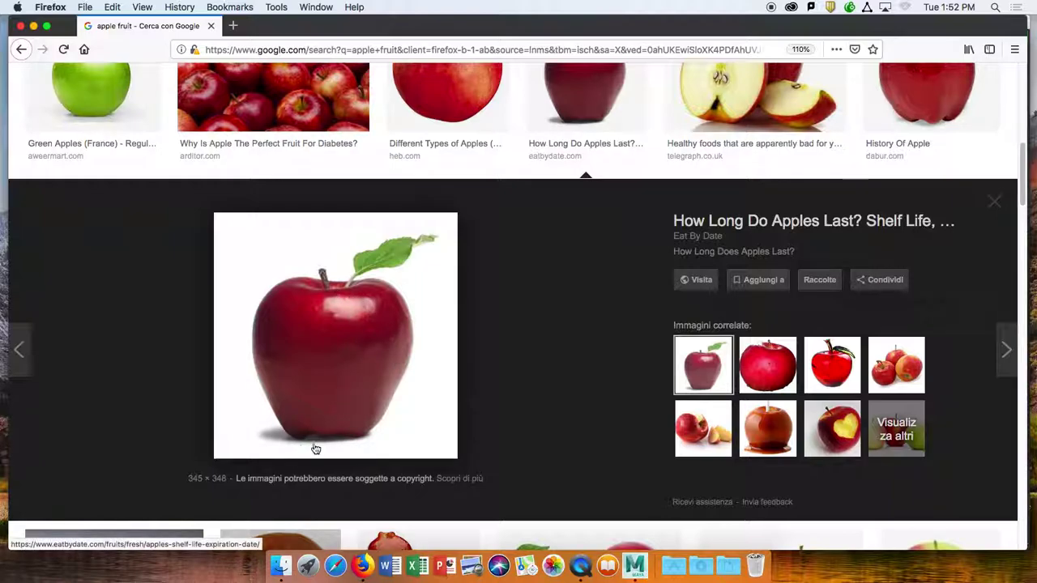
key("super+Tab")
- Switch the sphere to edge mode with its underside in view, and study the apple base in the Firefox reference images
left_click_drag(458, 403, 455, 310, "alt")
scroll(456, 301, "down", 3)
scroll(456, 301, "up", 9)
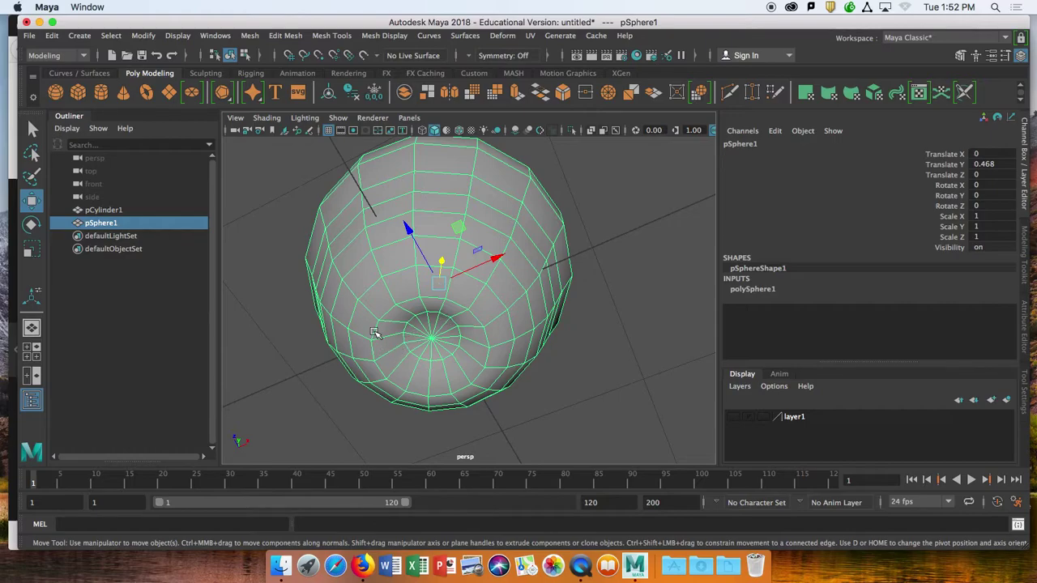
right_click_drag(286, 196, 290, 164)
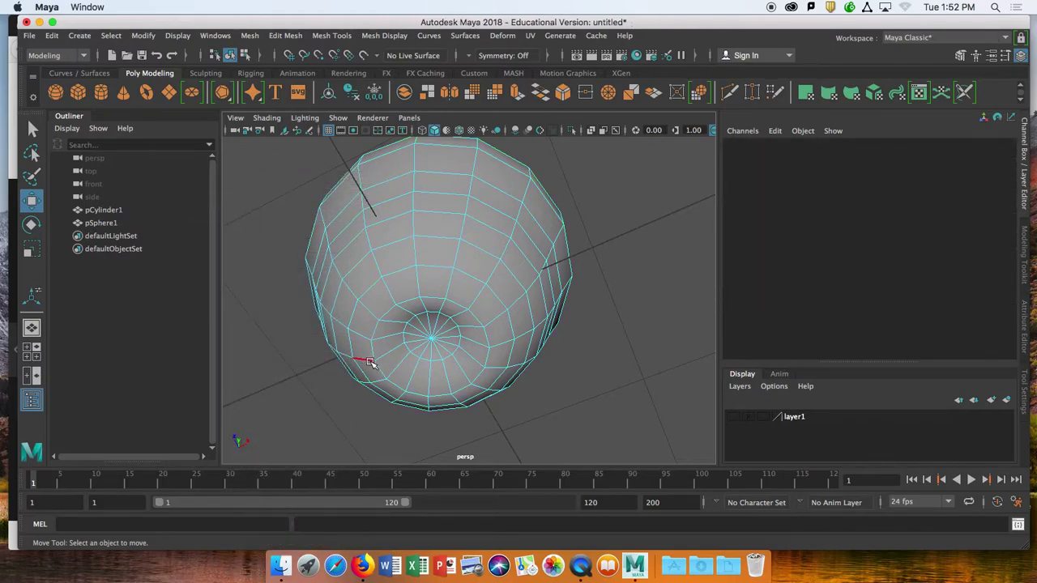
key("super+Tab")
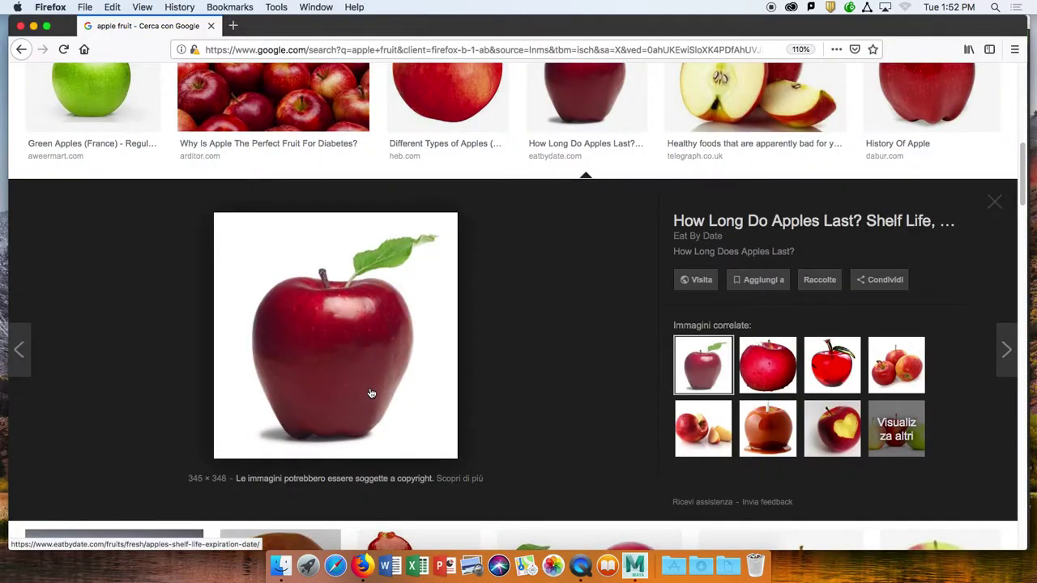
scroll(548, 315, "up", 2)
scroll(545, 310, "down", 10)
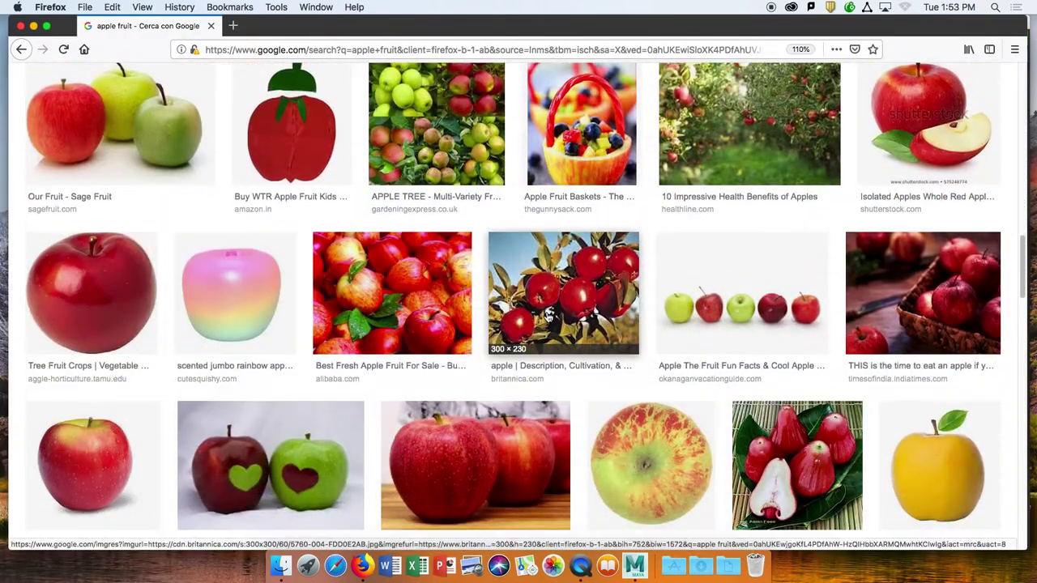
scroll(275, 318, "up", 5)
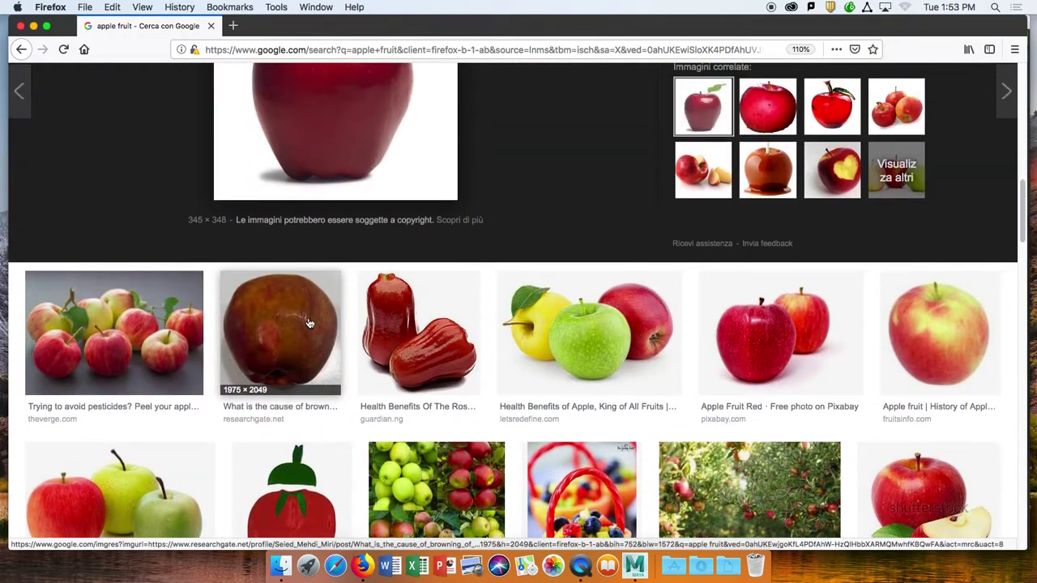
scroll(308, 323, "up", 4)
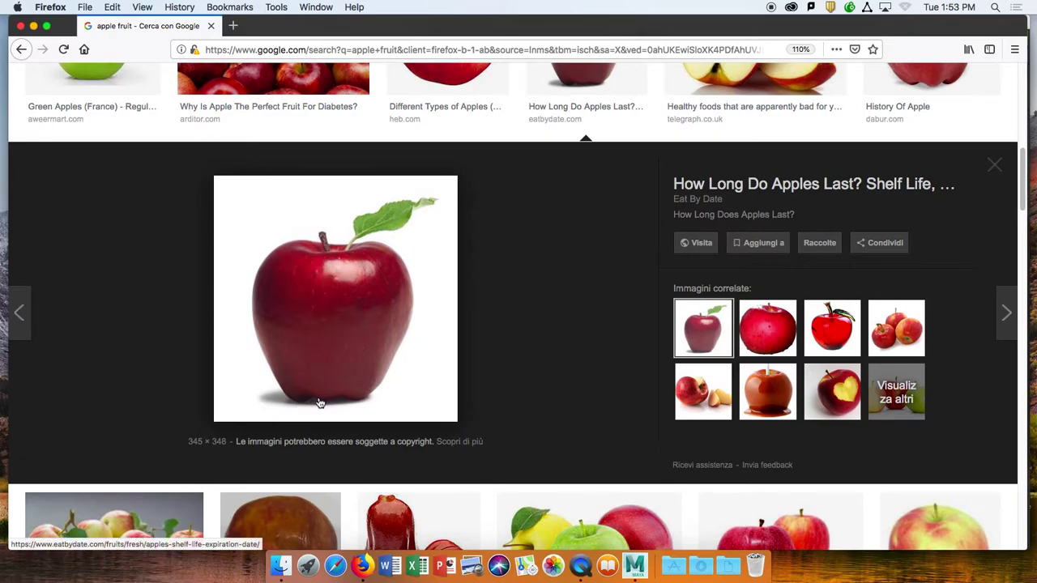
key("super+Tab")
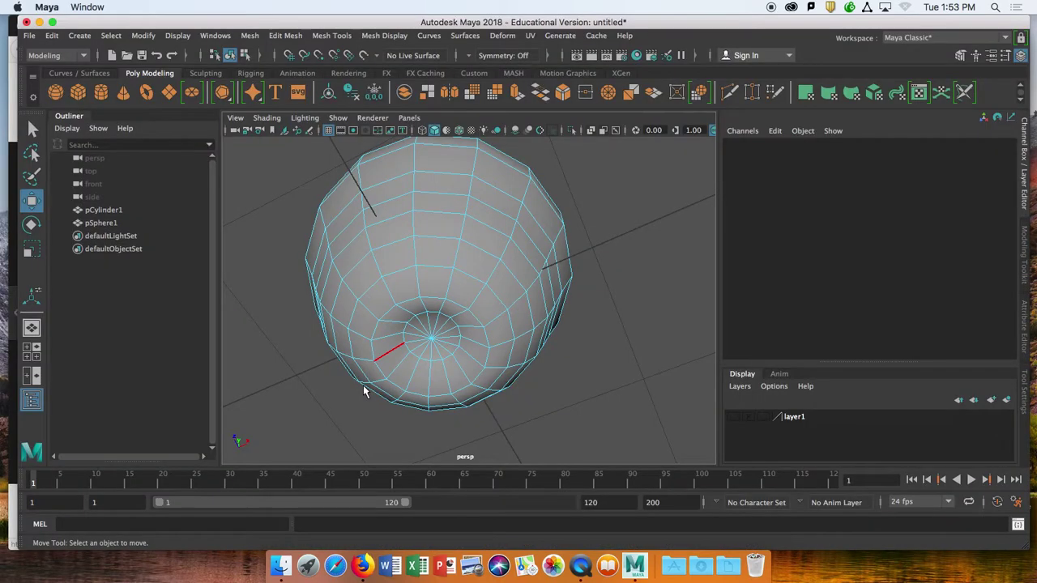
- Select spaced pairs of edges radiating outward from the bottom hollow across its rim
scroll(389, 358, "up", 5)
left_click_drag(388, 341, 402, 343, "alt")
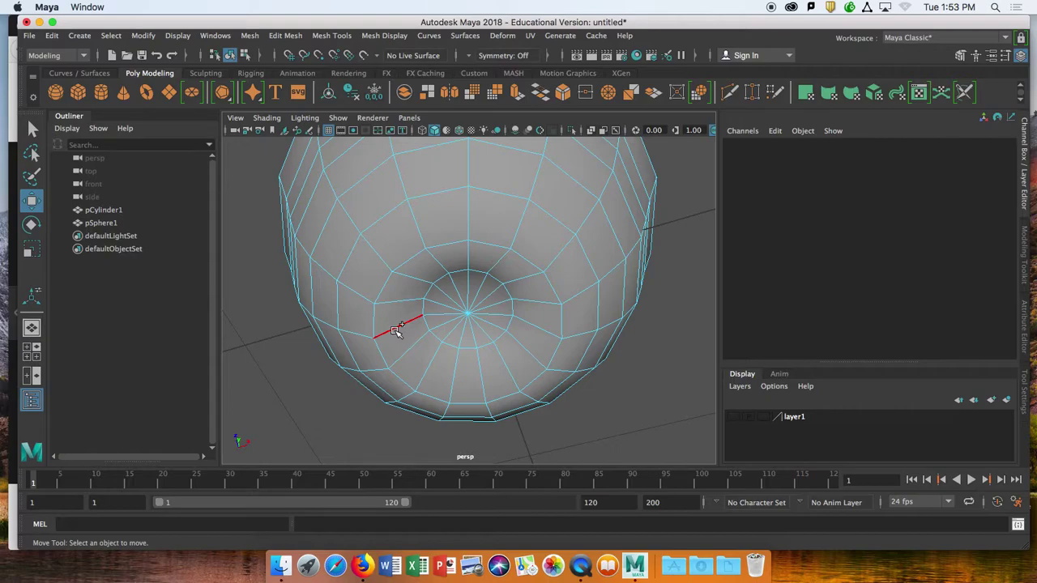
left_click(394, 331, "shift")
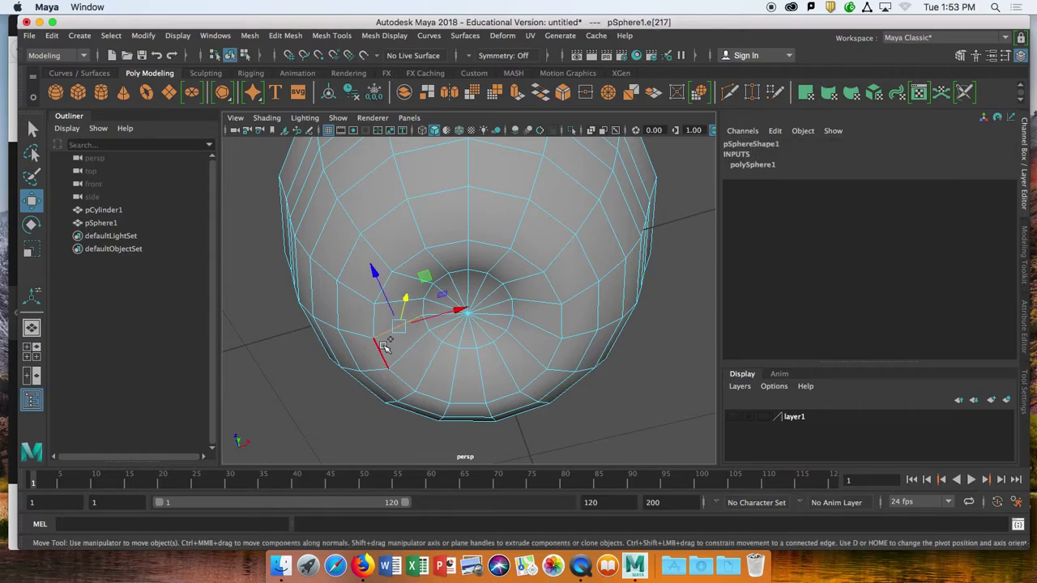
left_click(365, 337, "shift")
left_click_drag(439, 341, 413, 336, "alt")
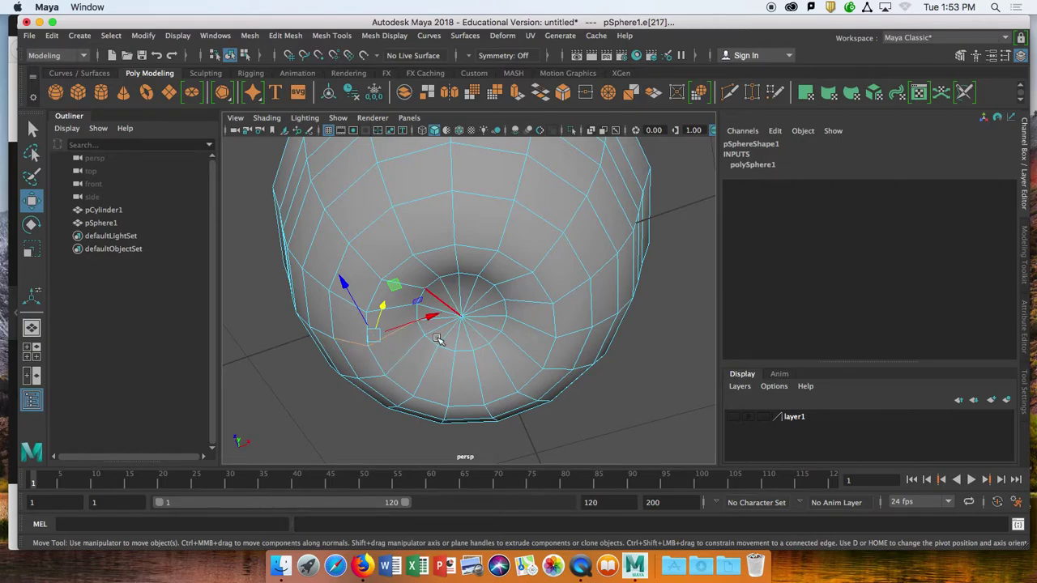
left_click_drag(410, 344, 454, 304, "alt")
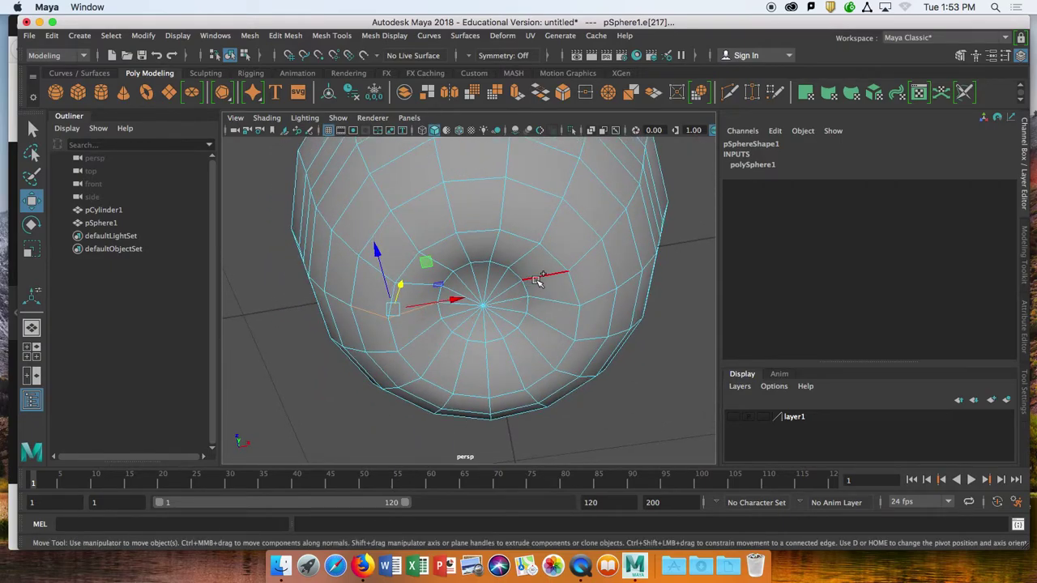
double_click(538, 277)
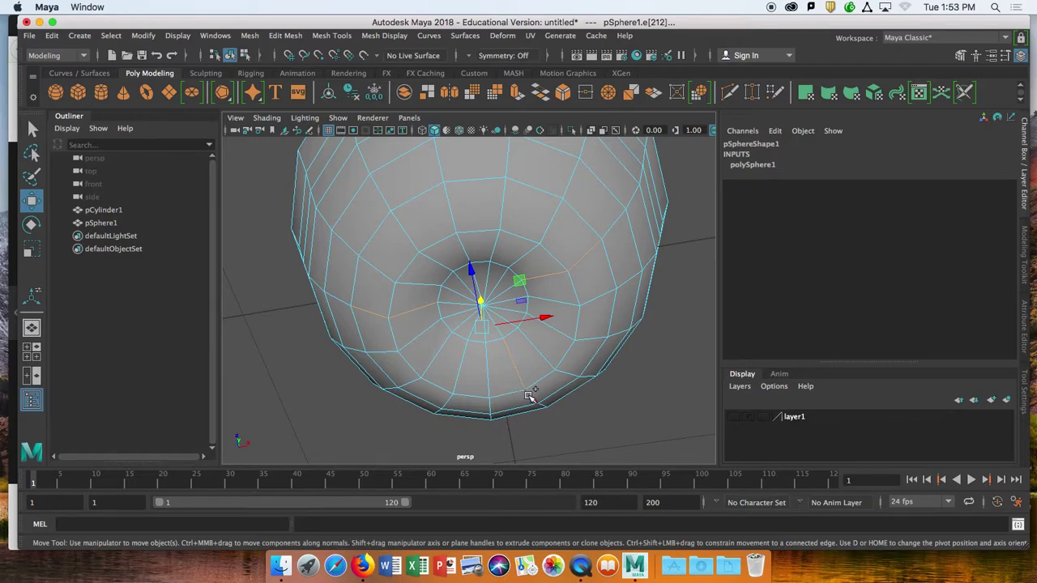
double_click(531, 396)
left_click(462, 248, "shift")
left_click(452, 220, "shift")
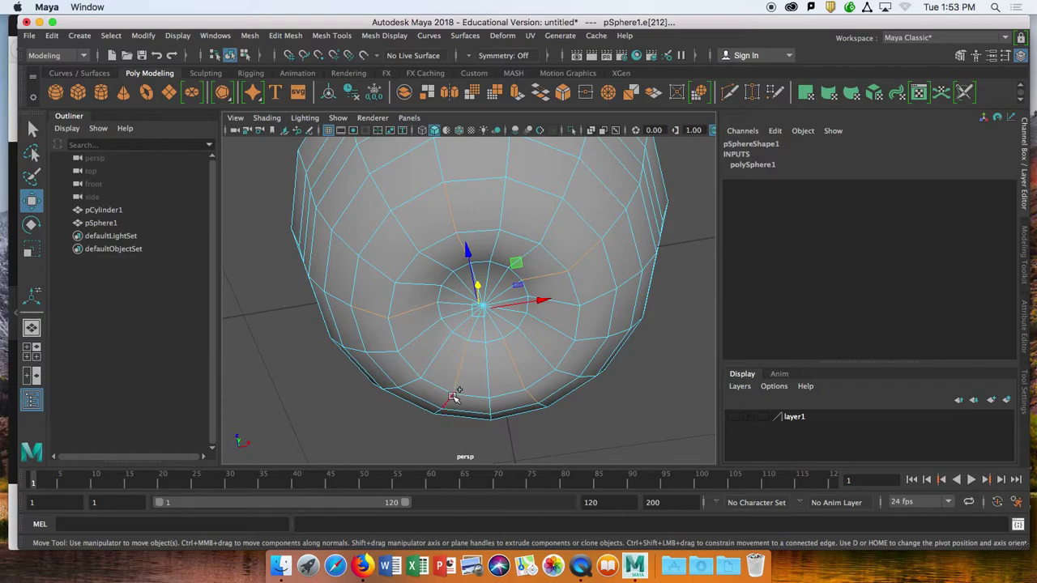
- Replace one selected radial edge pair with the neighbouring pair for more even spacing, and recheck the apple's base in the Firefox photo
left_click_drag(656, 365, 662, 356, "alt")
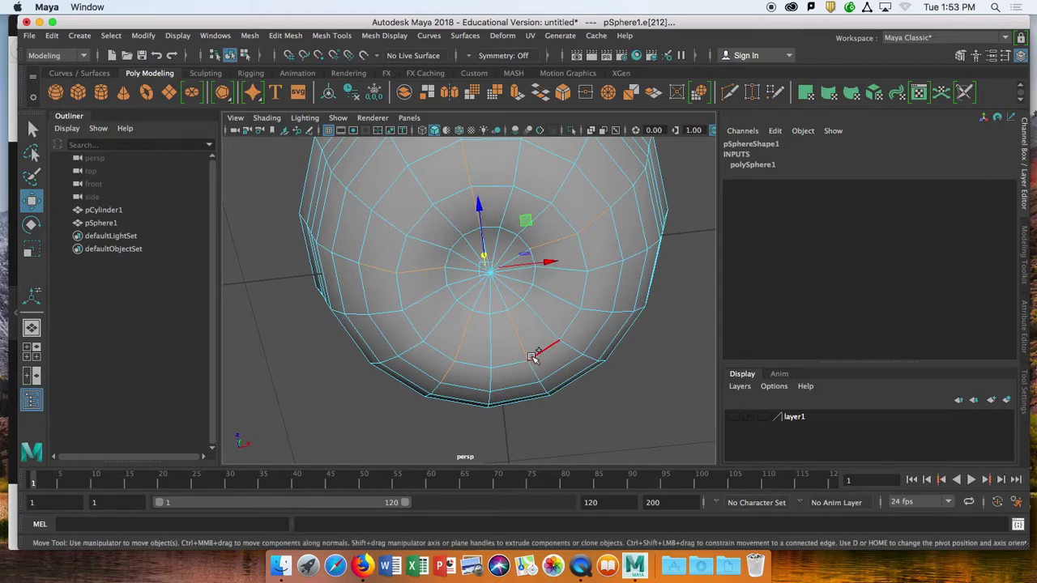
left_click(543, 326)
left_click(544, 324)
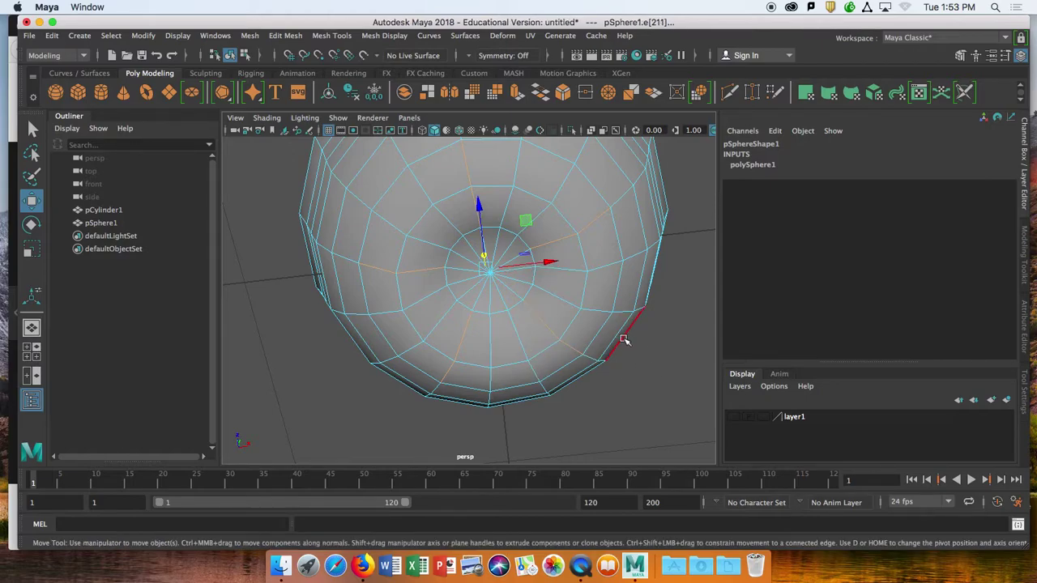
key("super+Tab")
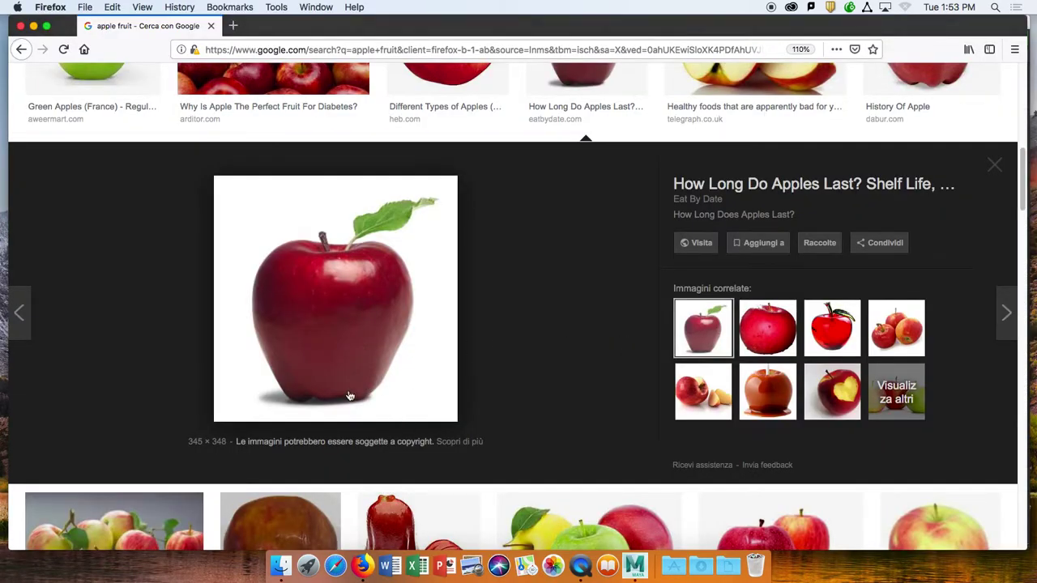
key("super+Tab")
left_click_drag(608, 363, 622, 371, "alt")
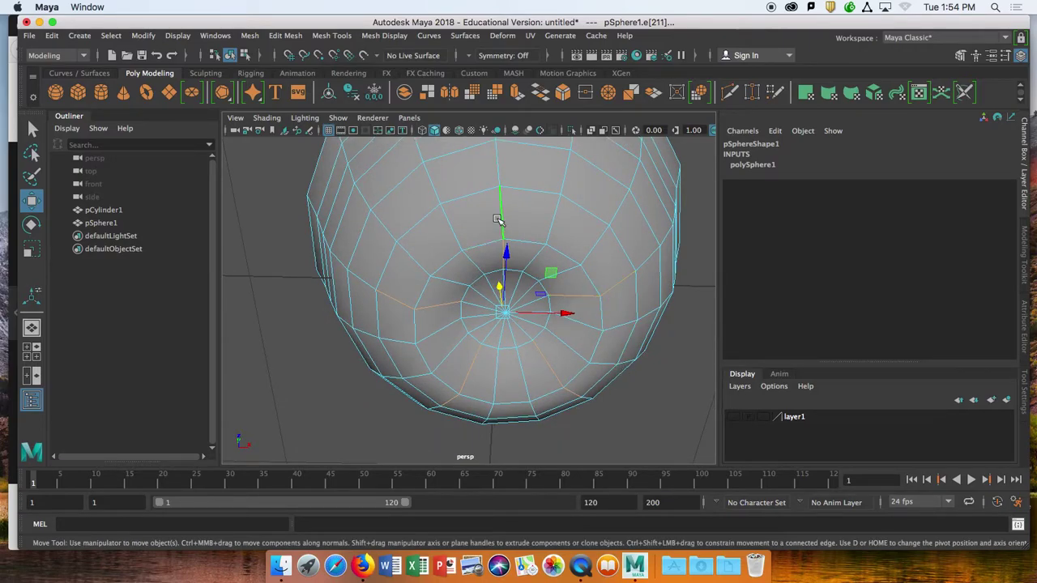
- Raise the selected radial edges along the vertical axis in unsmoothed display to form notches between bumps on the apple's base
left_click_drag(488, 337, 504, 299, "alt")
left_click_drag(503, 300, 597, 378, "alt")
key("1")
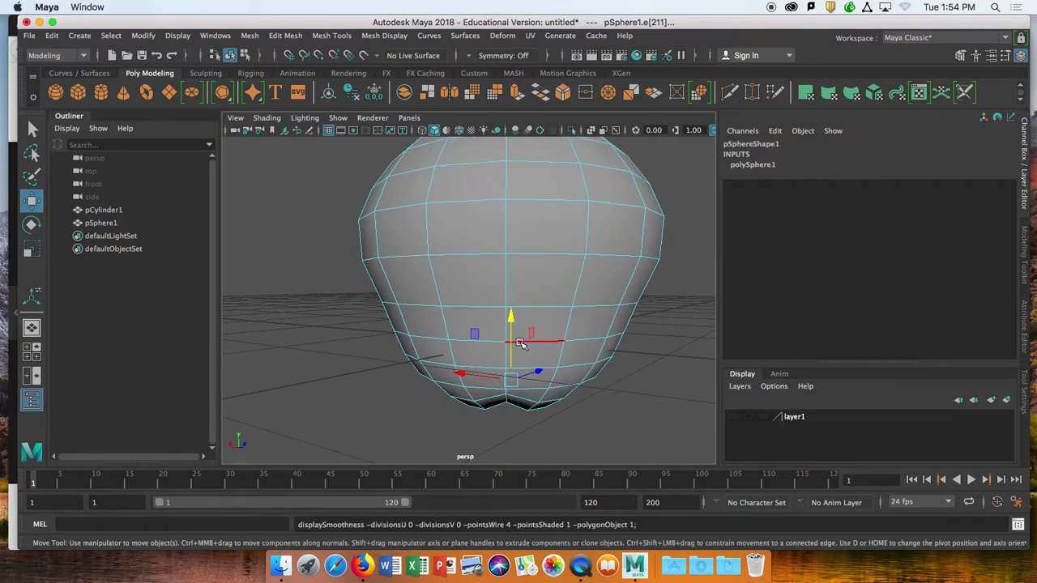
left_click_drag(511, 318, 512, 315)
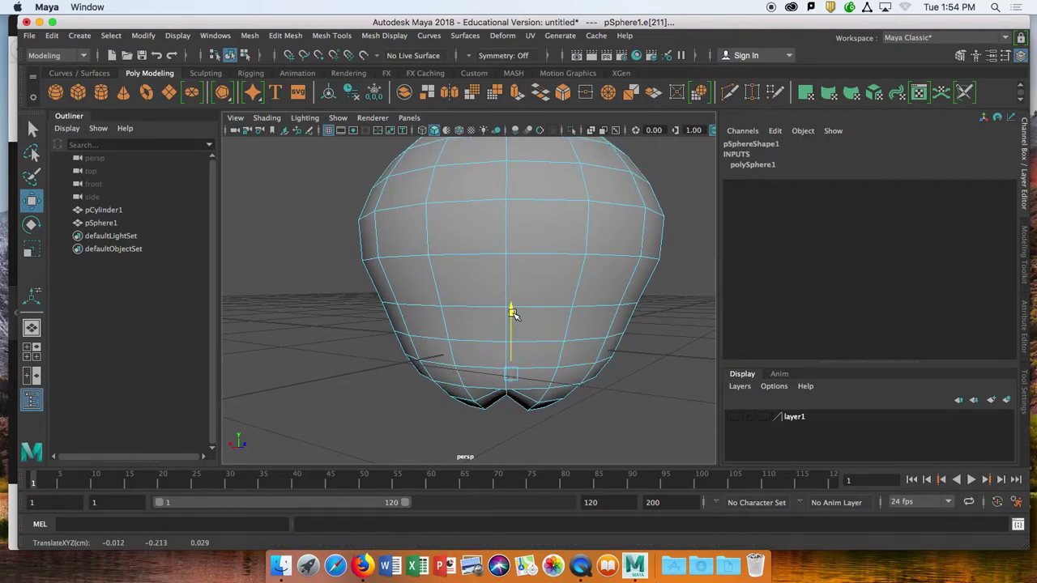
- Inspect the apple's notched base from the side and below, comparing smoothed and unsmoothed display, and check the top hollow
key("3")
left_click_drag(511, 316, 573, 304, "alt")
key("1")
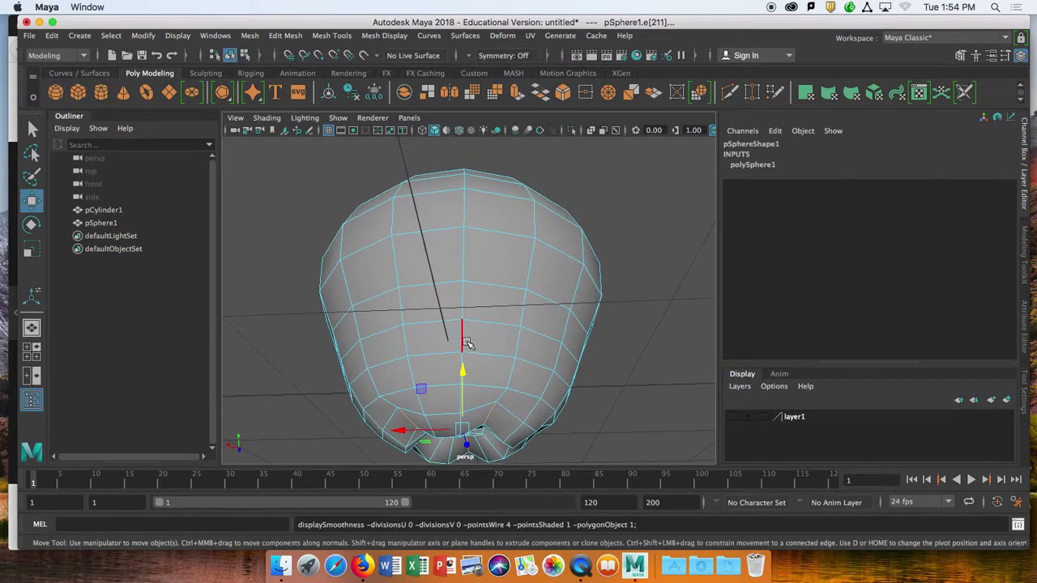
key("3")
left_click_drag(369, 354, 479, 378, "alt")
middle_click_drag(414, 390, 439, 343, "alt")
left_click_drag(438, 343, 444, 314, "alt")
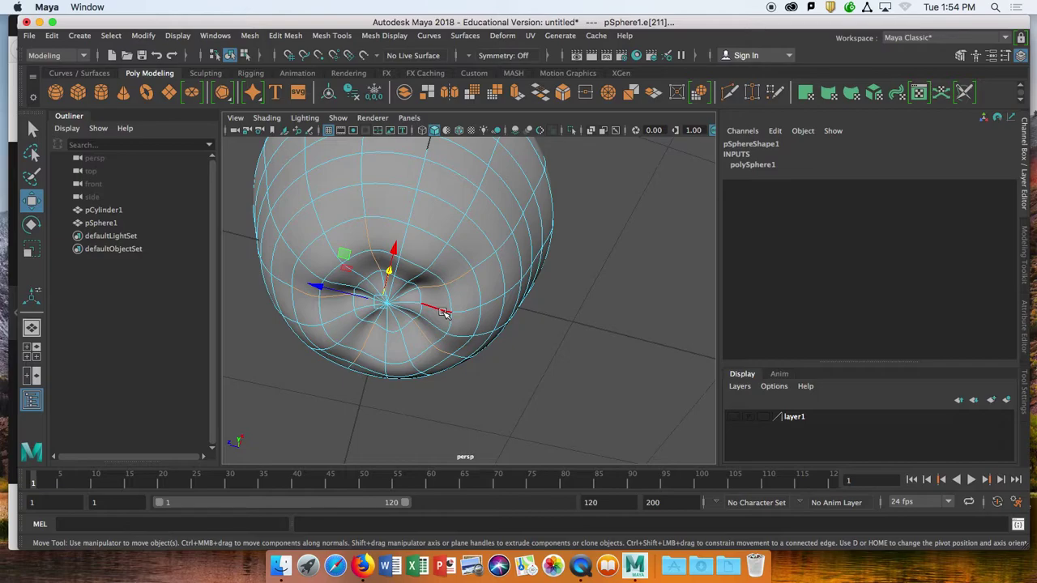
key("1")
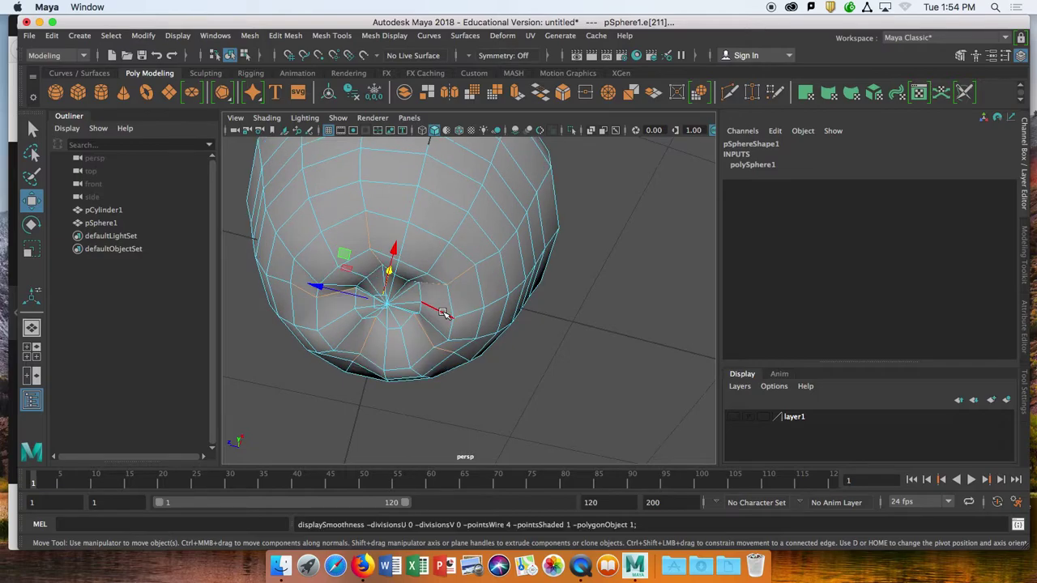
left_click_drag(507, 273, 523, 321, "alt")
key("3")
right_click_drag(562, 313, 406, 327, "alt")
left_click_drag(405, 326, 487, 362, "alt")
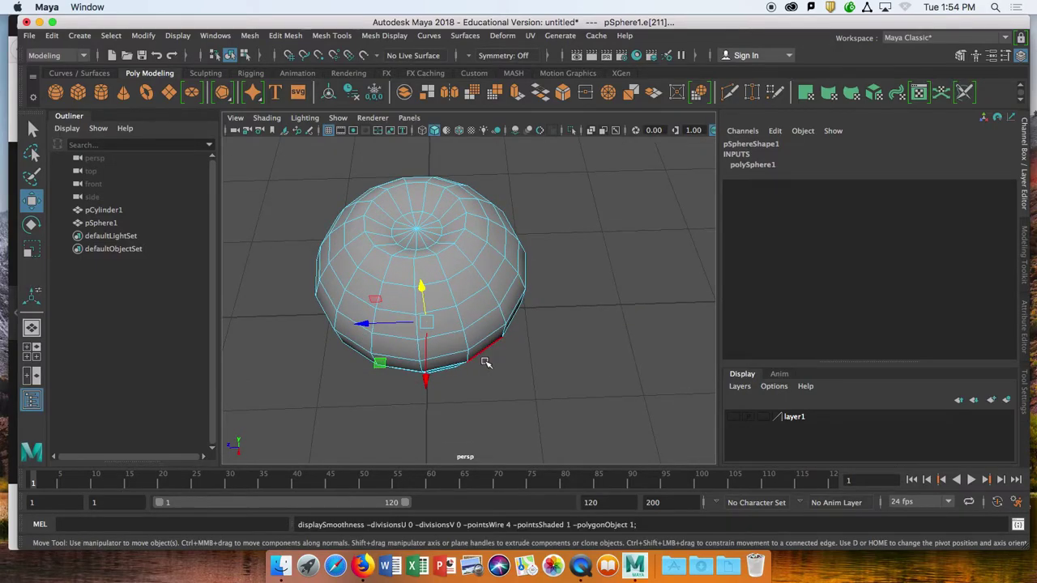
- Switch to Firefox to study the apple reference images, including the Pixabay red apple photo, and compare their shape with the Maya model
key("super+Tab")
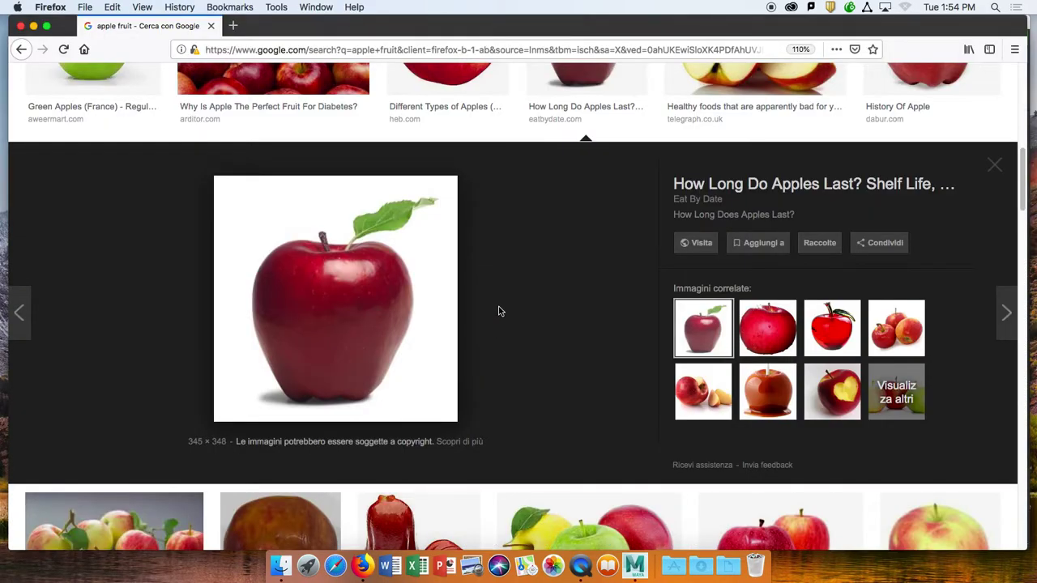
scroll(499, 315, "down", 3)
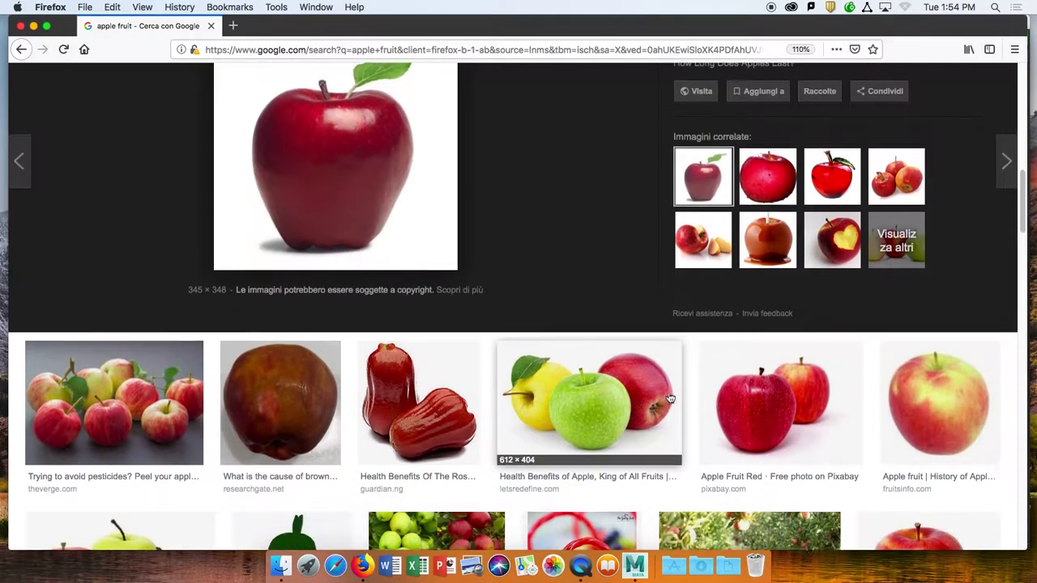
left_click(777, 422)
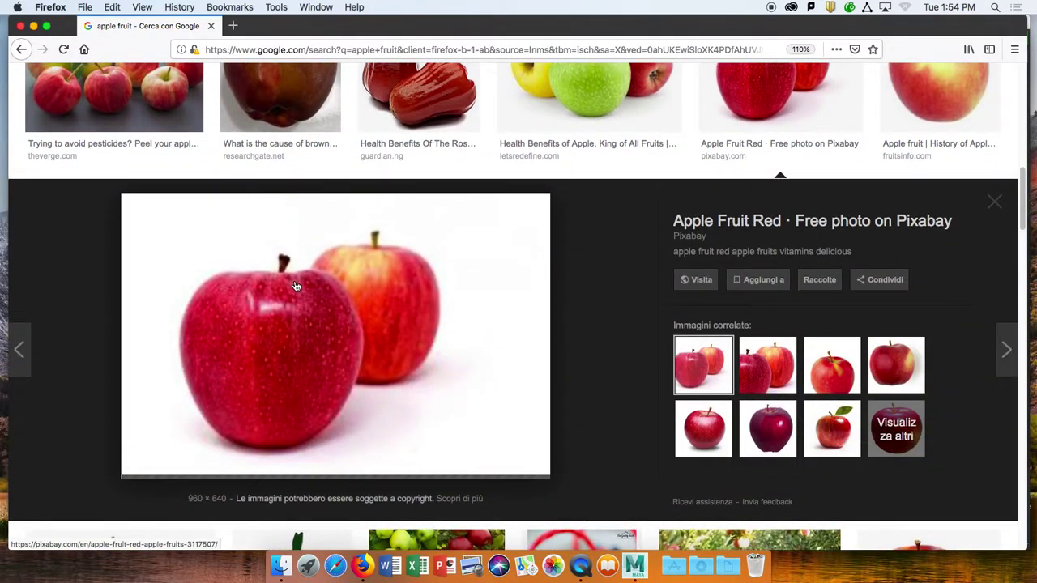
scroll(441, 292, "up", 10)
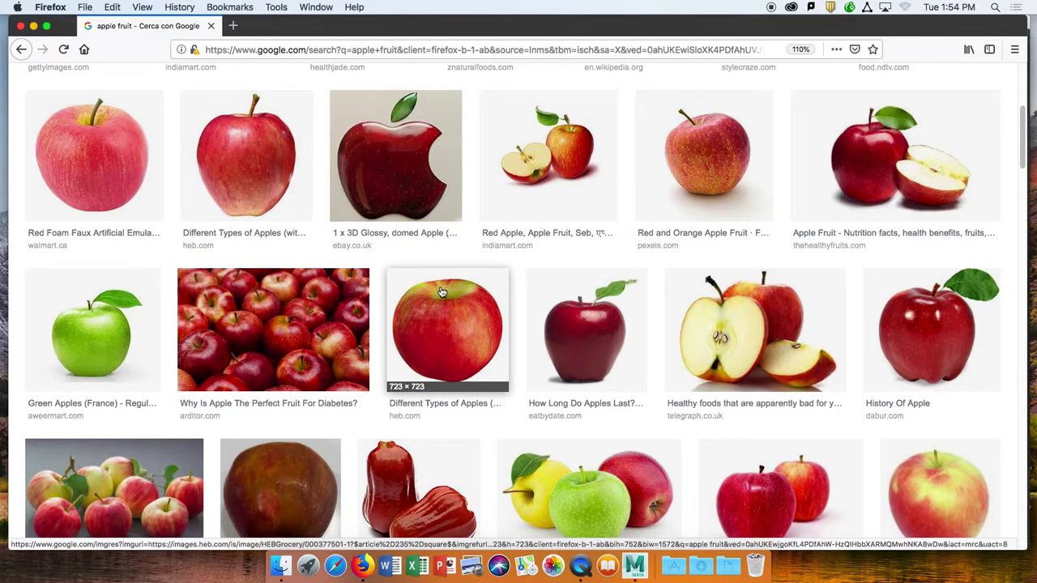
scroll(442, 291, "up", 1)
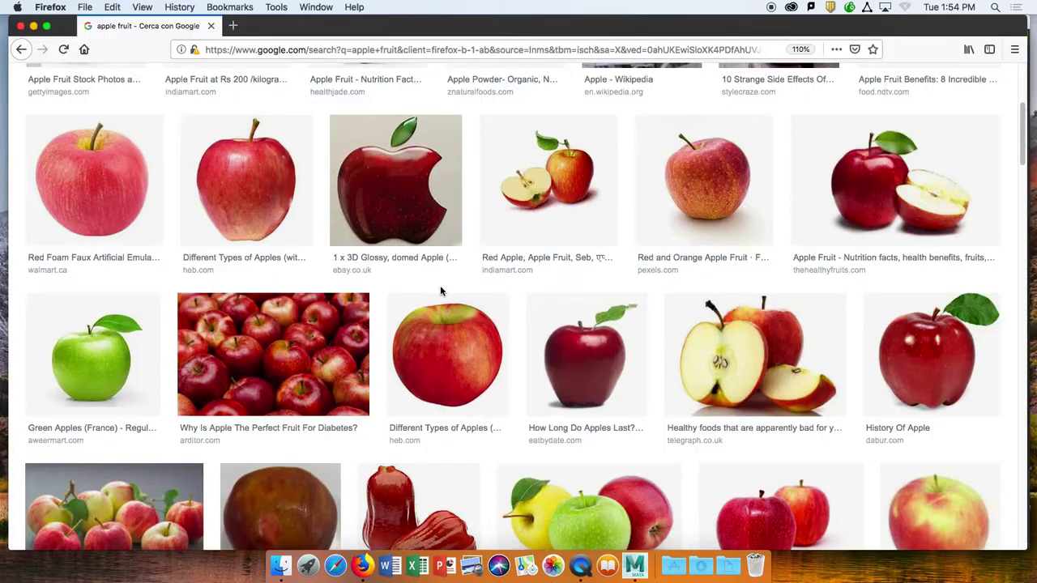
scroll(440, 292, "down", 5)
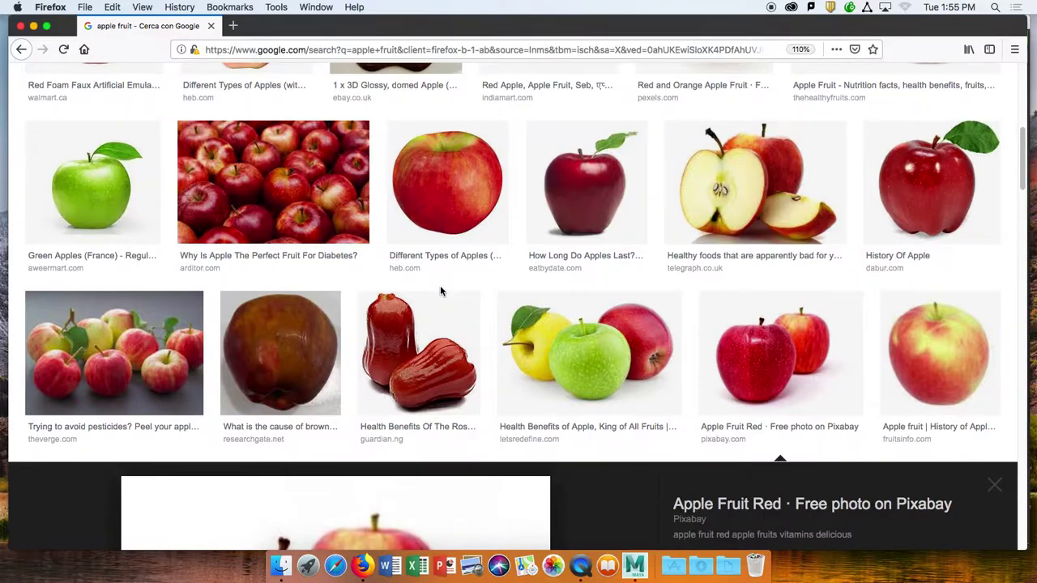
scroll(634, 361, "down", 1)
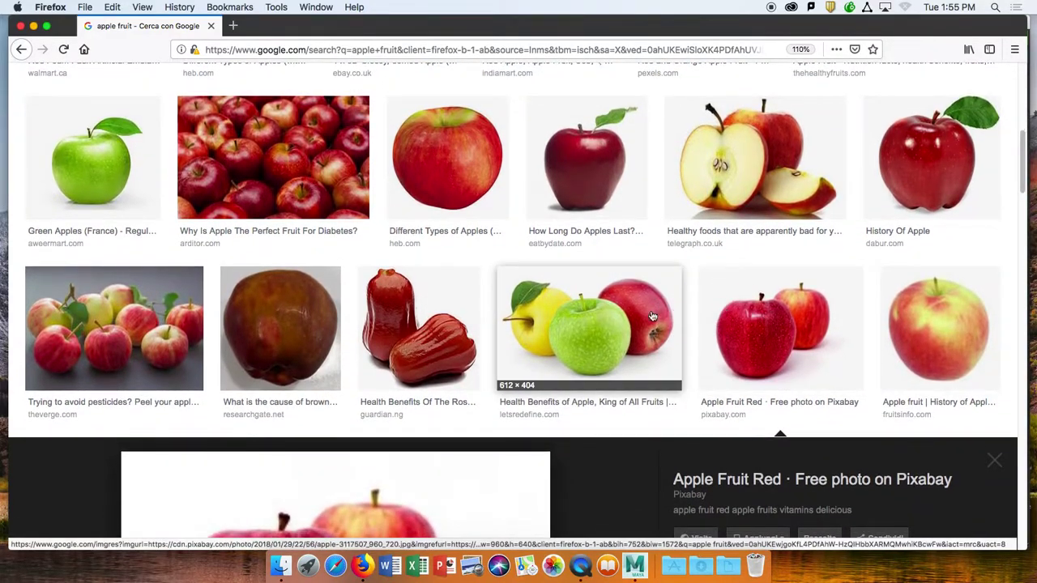
scroll(329, 301, "down", 1)
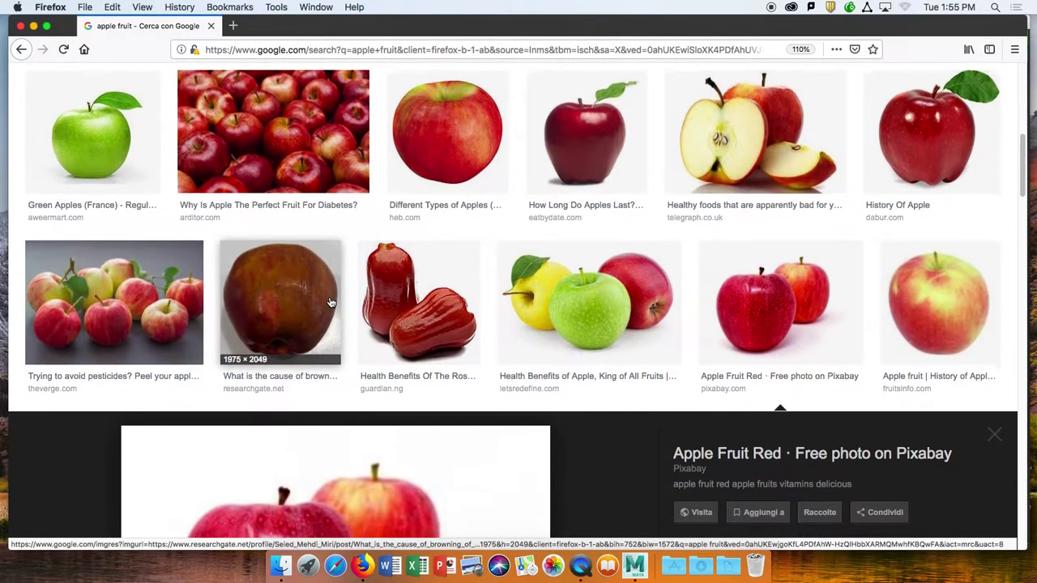
scroll(329, 301, "up", 9)
key("super+Tab")
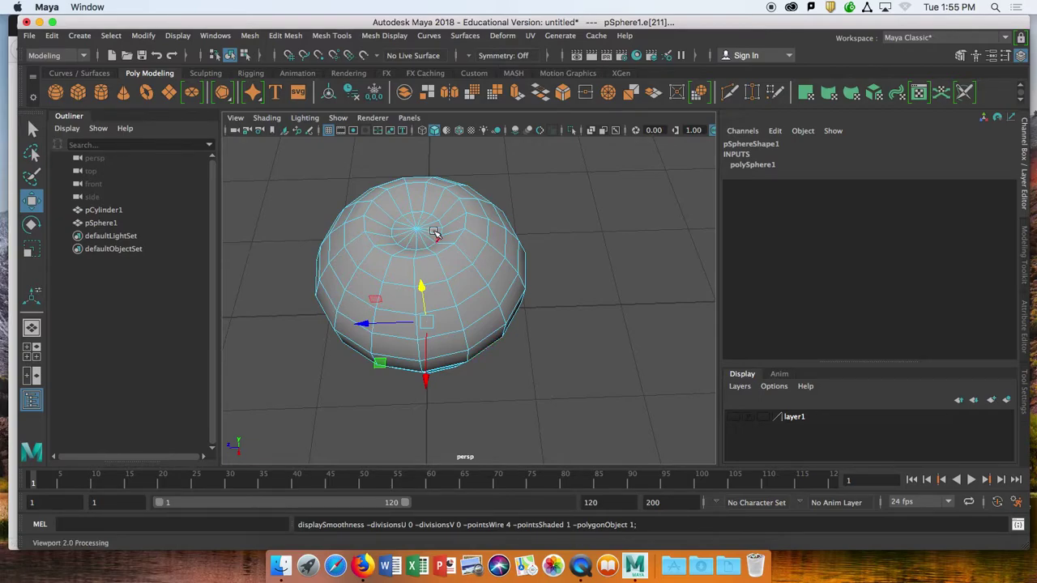
key("super+Tab")
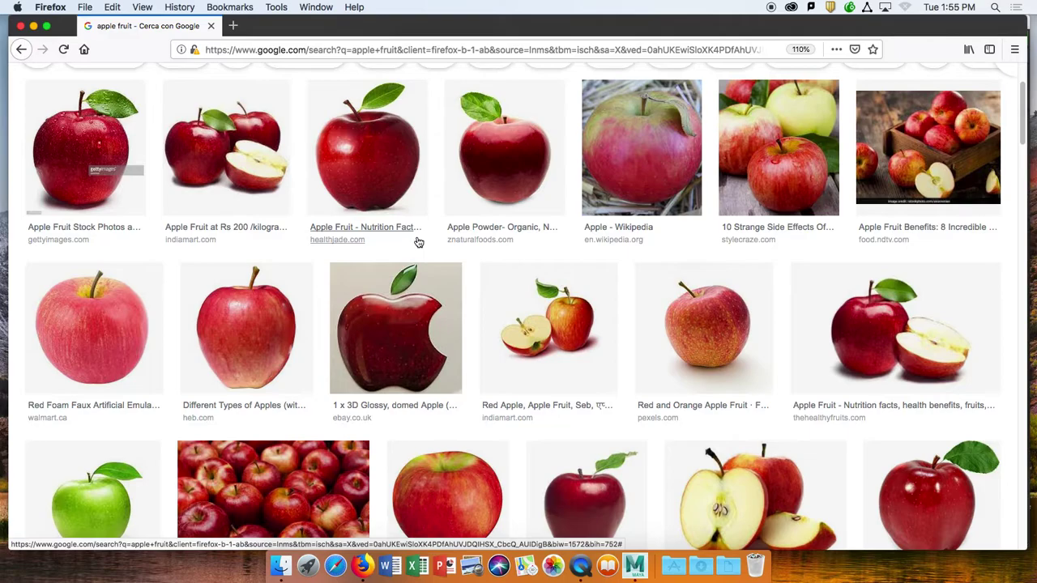
key("super+Tab")
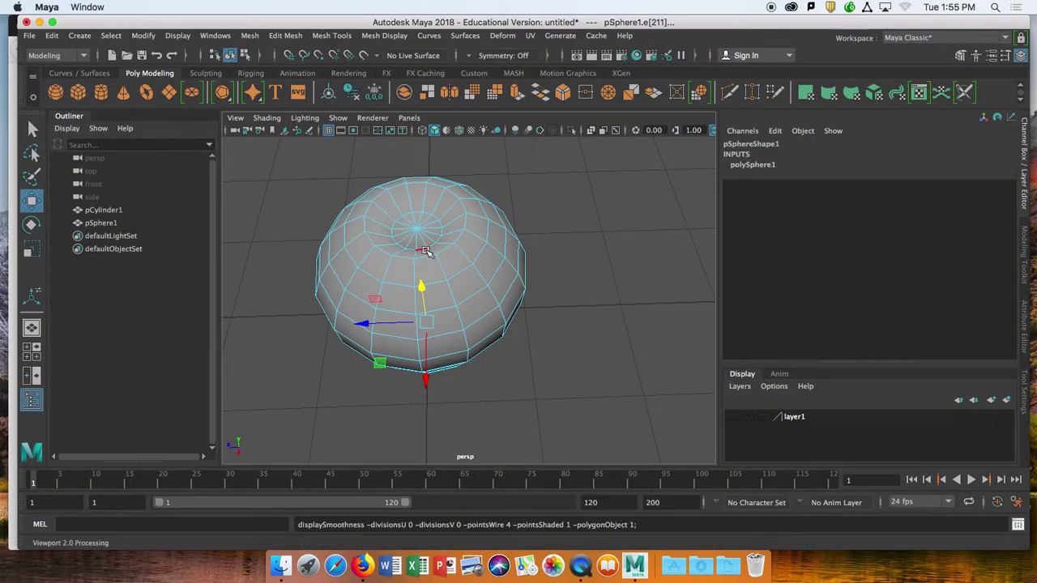
- Return the apple to object mode in smoothed display, deselect it, and examine its overall shape from below and above
left_click_drag(375, 383, 396, 286, "alt")
key("3")
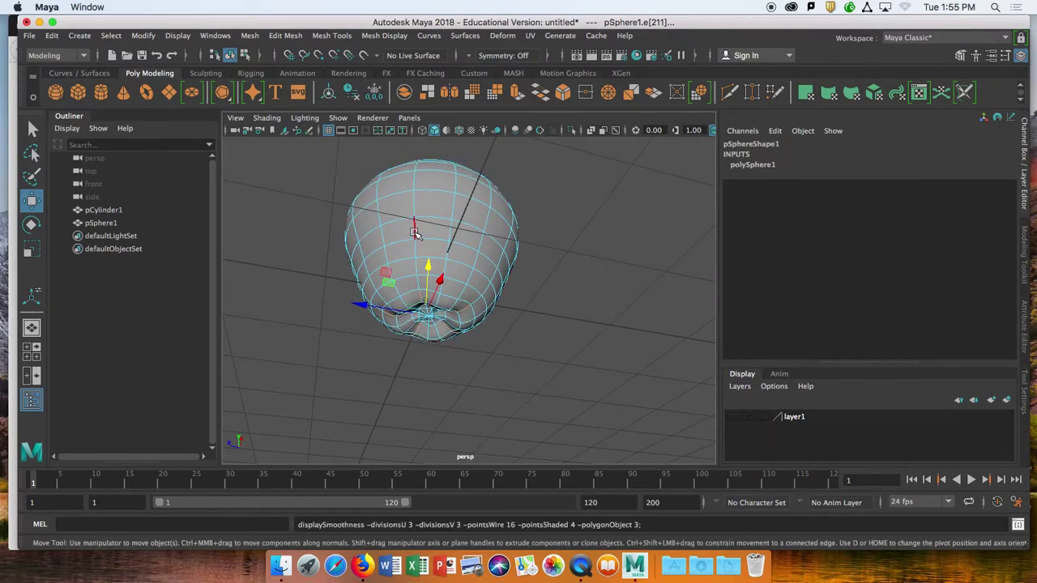
left_click_drag(412, 227, 422, 279, "alt")
right_click_drag(365, 222, 428, 178)
left_click(559, 264)
left_click_drag(560, 264, 445, 366, "alt")
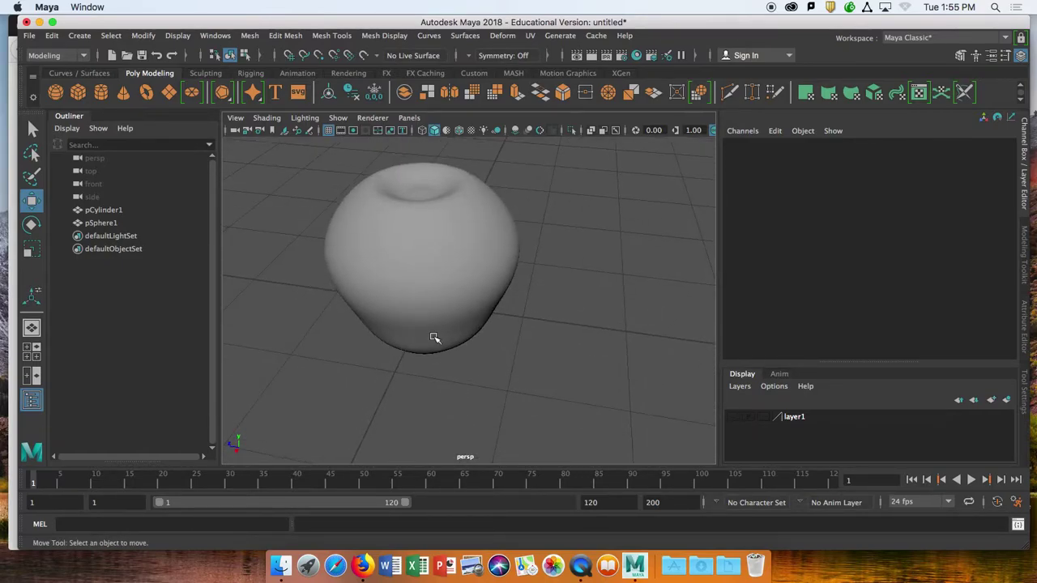
- Switch the apple to edge mode and select the innermost edge loop around the centre of its top hollow
mouse_move(412, 301)
left_mouse_down("alt")
mouse_move(410, 254)
mouse_move(413, 287)
left_mouse_up("alt")
right_click_drag(412, 286, 408, 261)
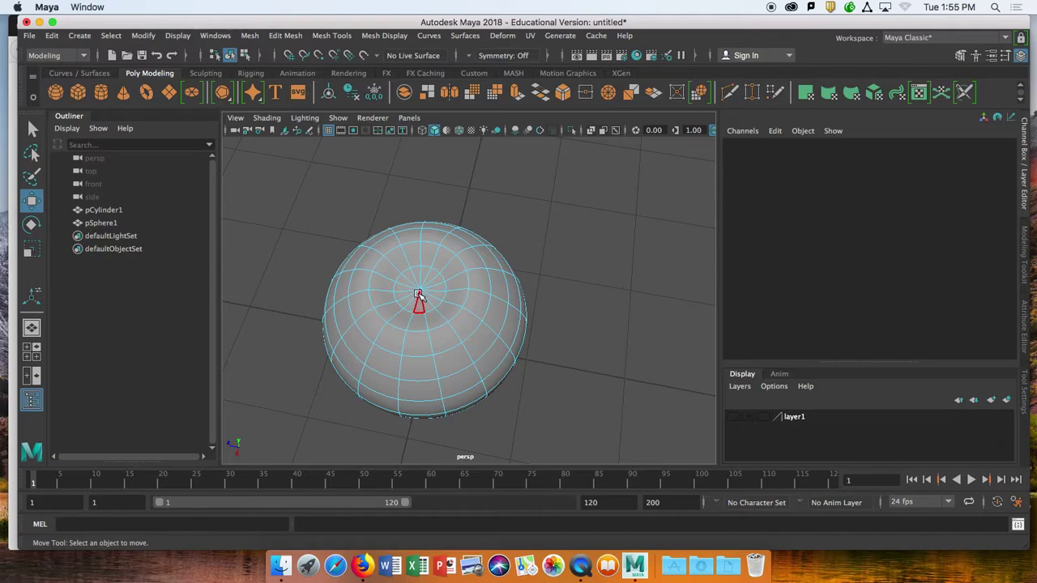
scroll(417, 295, "down", 2)
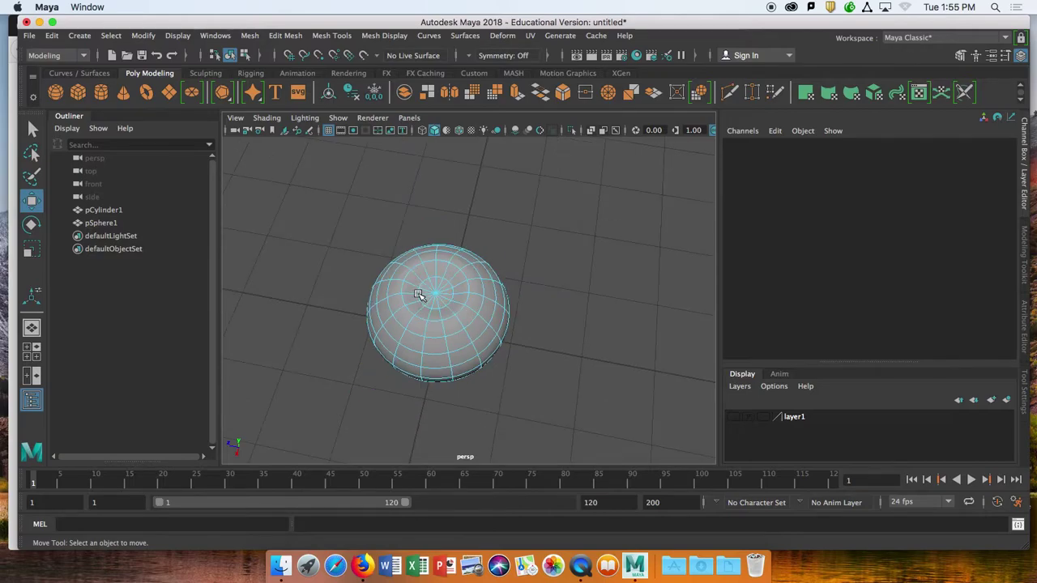
scroll(418, 294, "up", 6)
left_click_drag(340, 344, 397, 351, "alt")
right_click_drag(429, 197, 433, 172)
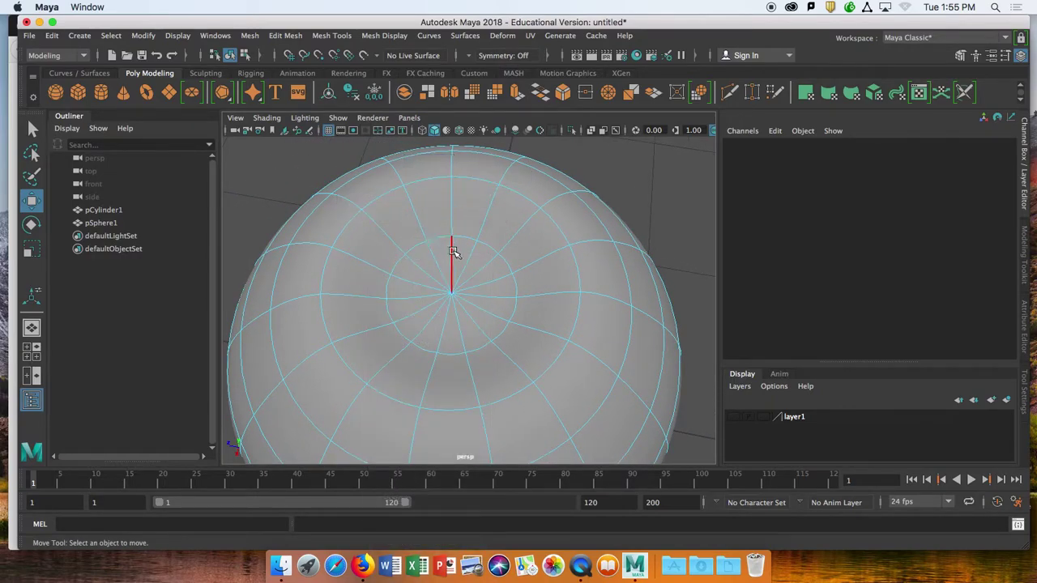
left_click(483, 276)
left_click(417, 302)
left_click(438, 240)
double_click(437, 240)
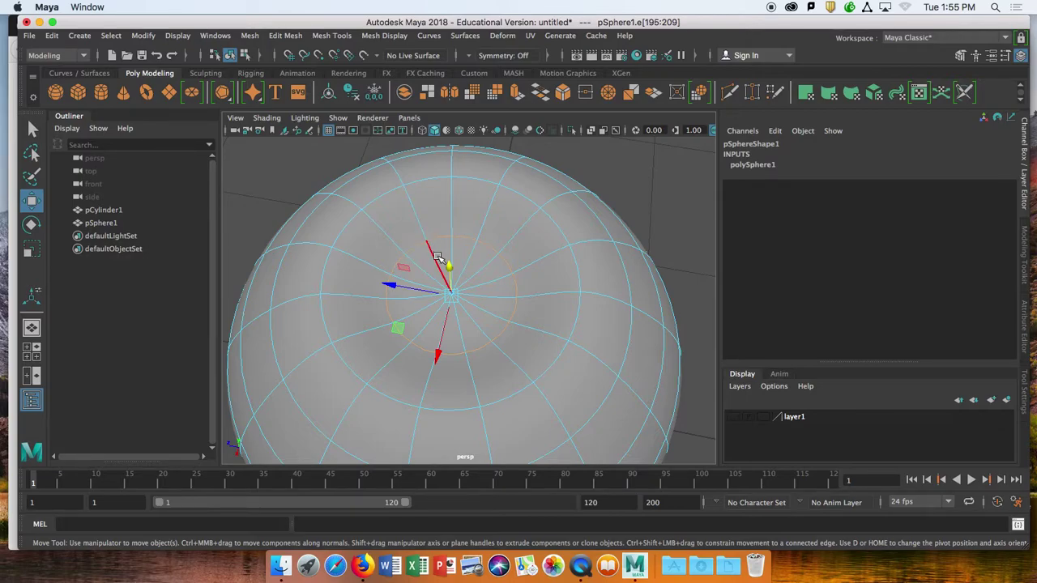
- Show the apple in unsmoothed display from the side, keeping the top hollow's innermost edge loop selected
scroll(443, 289, "up", 5)
scroll(443, 289, "down", 10)
left_click_drag(454, 377, 444, 334, "alt")
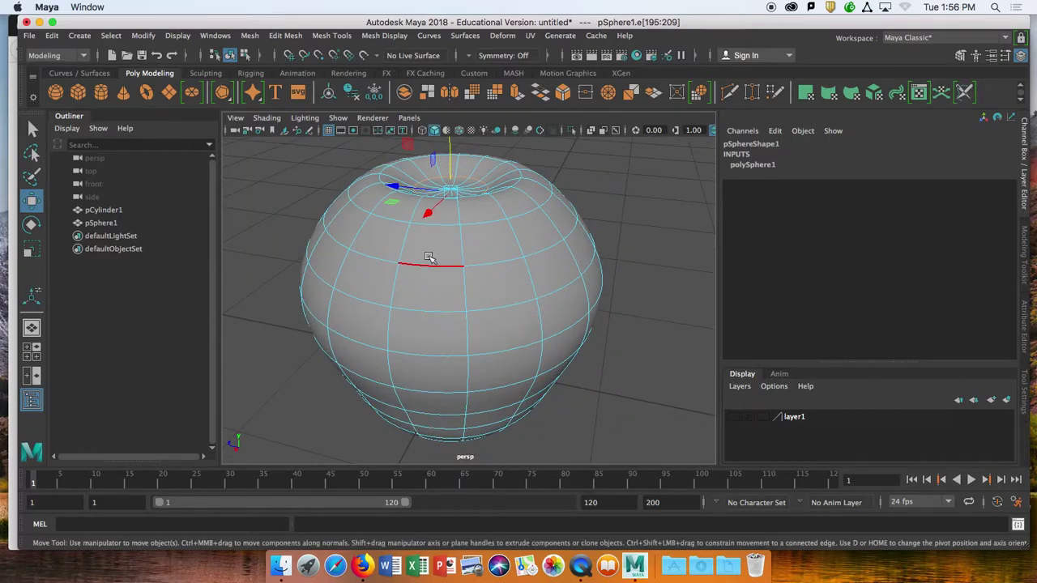
scroll(448, 296, "down", 6)
left_click_drag(448, 296, 452, 316, "alt")
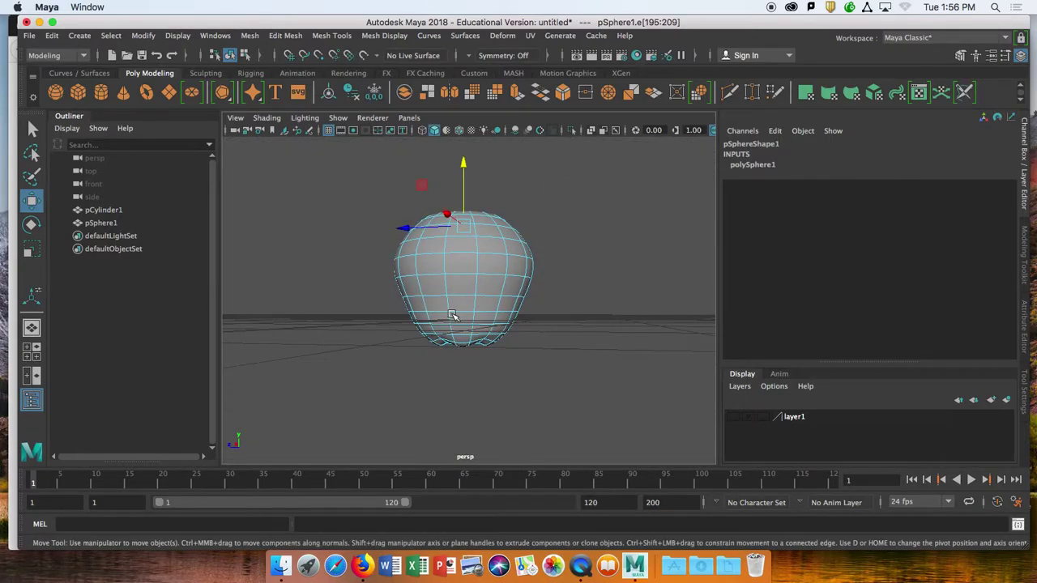
key("1")
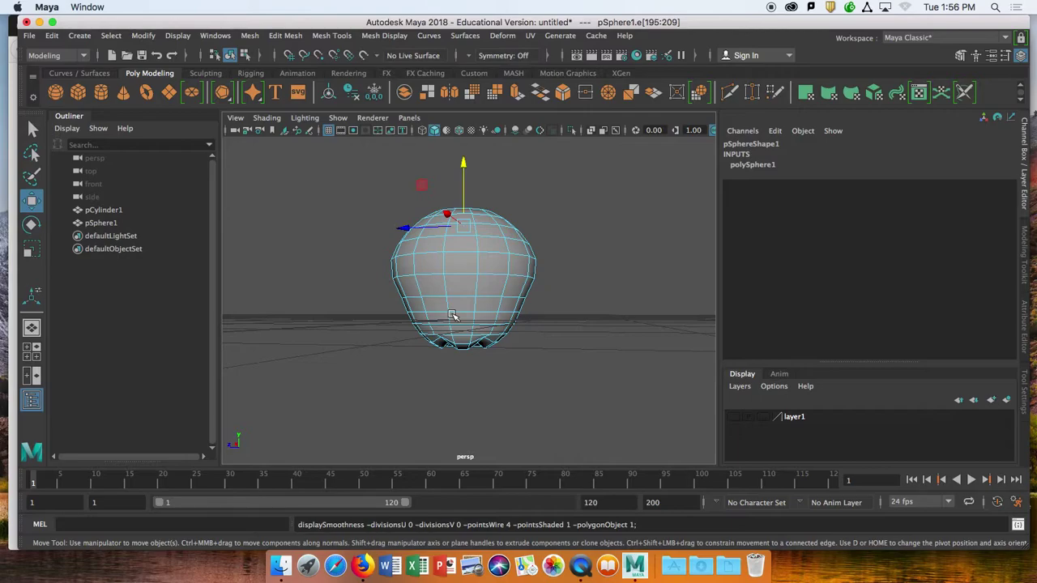
- Scale down the edge loop at the bottom of the dimple on top of the apple-shaped sphere to a small ring
left_click_drag(452, 316, 397, 290, "alt")
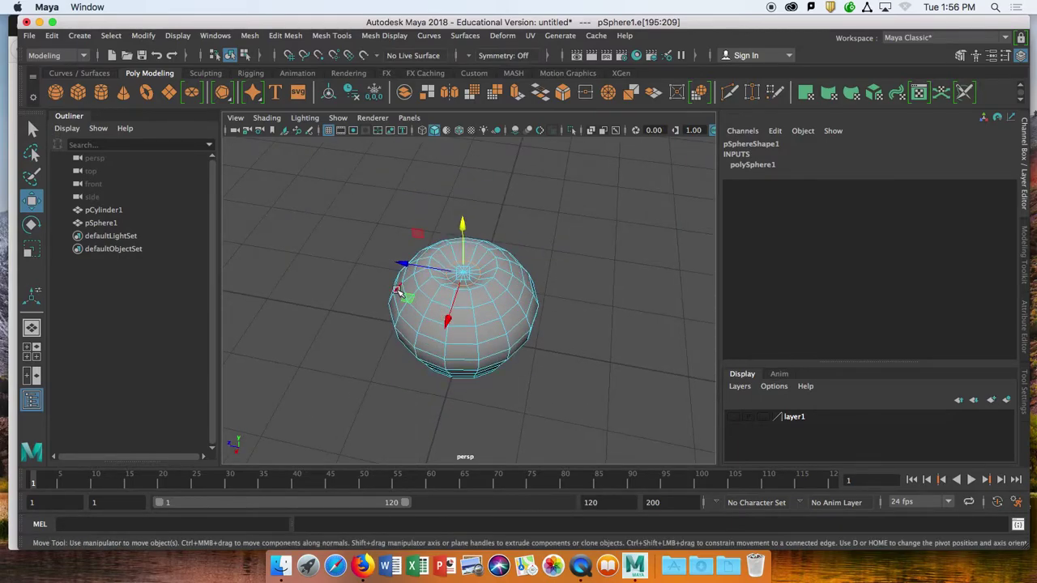
scroll(398, 287, "up", 5)
scroll(413, 300, "down", 2)
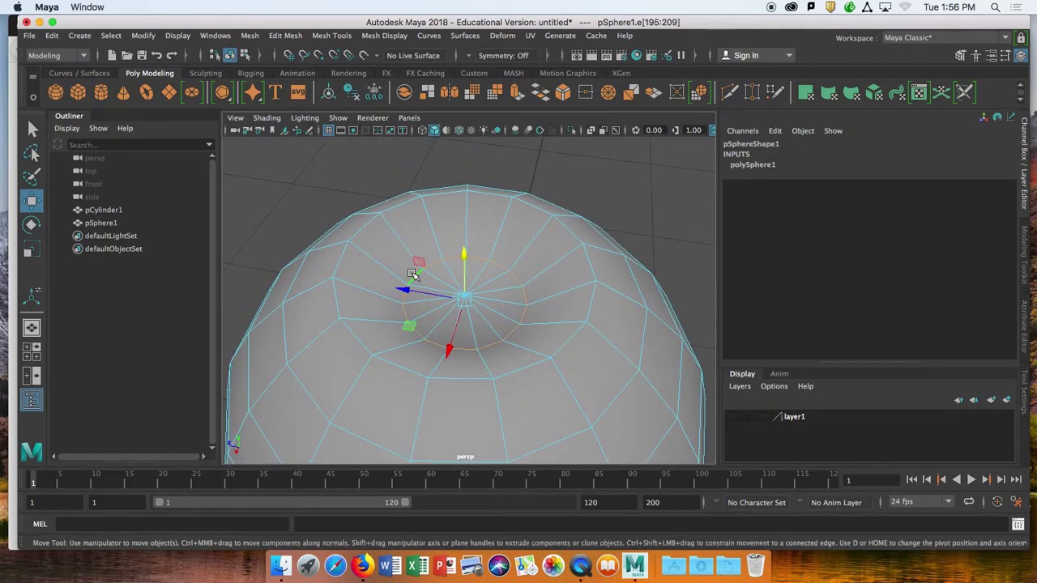
right_click(412, 198)
key("r")
left_click_drag(465, 302, 412, 315)
key("3")
key("1")
left_click_drag(413, 267, 413, 300, "alt")
scroll(411, 294, "up", 5)
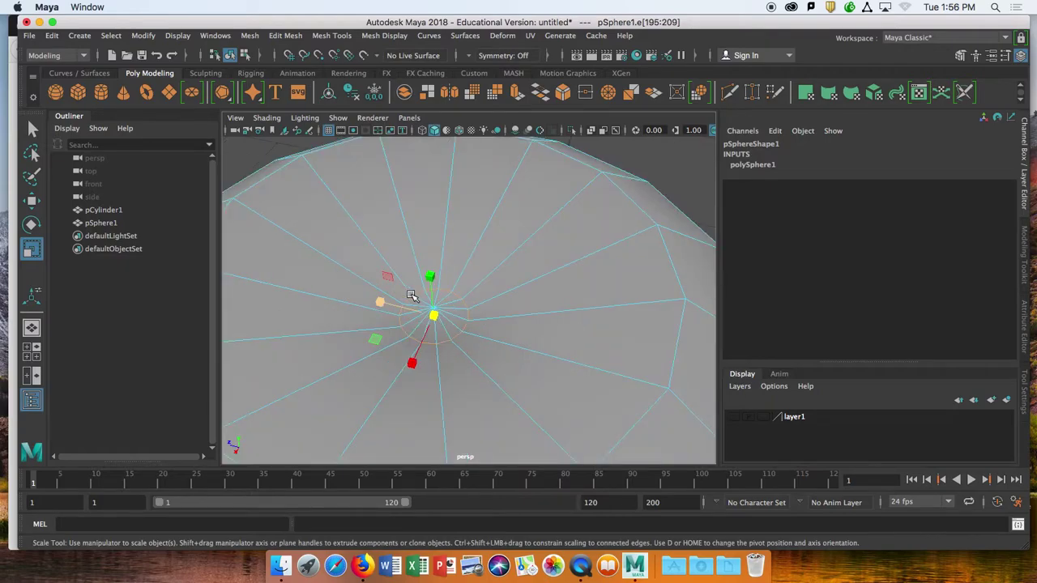
- Try to raise the small edge ring in the dimple straight up into a stem, and undo the move
right_click_drag(360, 197, 361, 162)
key("e")
left_click_drag(434, 282, 414, 300, "alt")
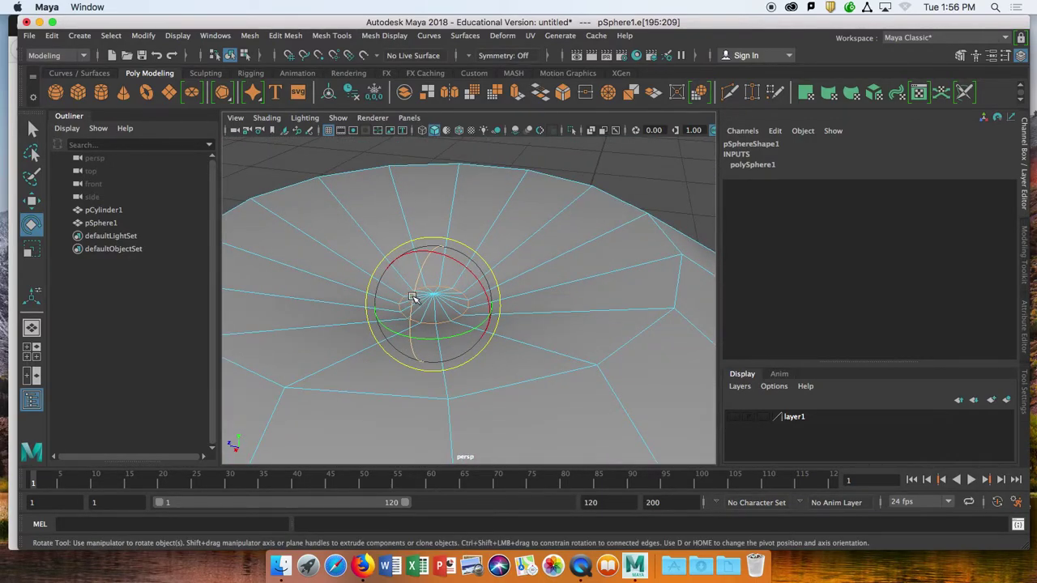
key("w")
scroll(425, 257, "down", 5)
left_click_drag(426, 258, 421, 301, "alt")
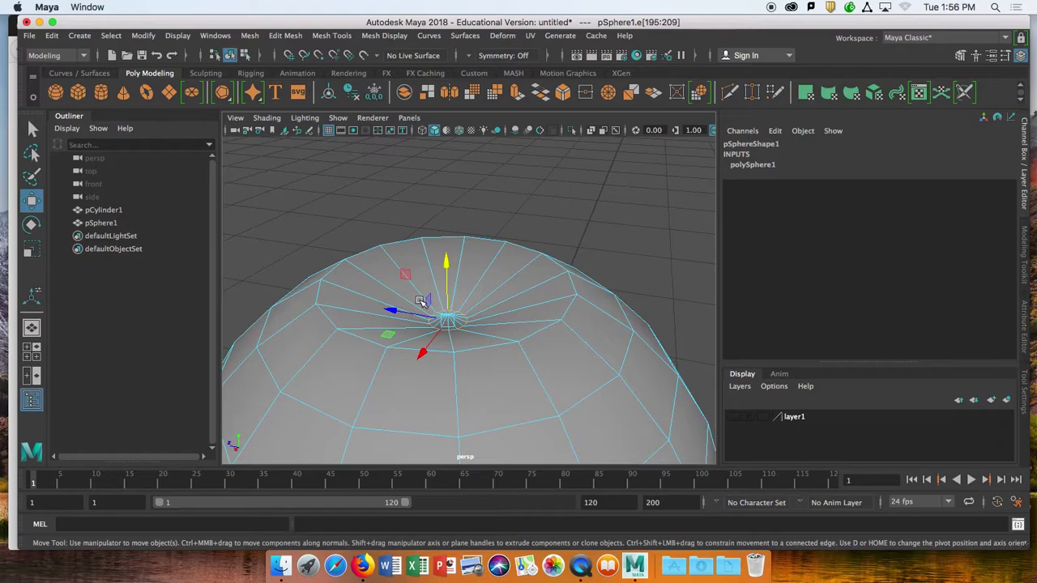
left_click_drag(447, 273, 444, 86)
scroll(501, 270, "down", 8)
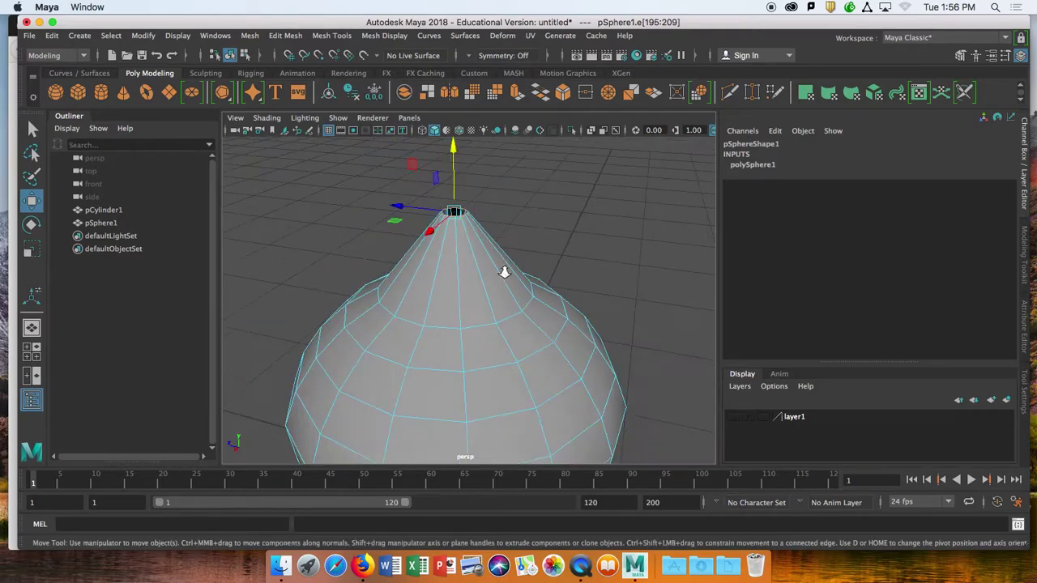
mouse_move(503, 338)
left_mouse_down("alt")
mouse_move(506, 306)
mouse_move(501, 345)
left_mouse_up("alt")
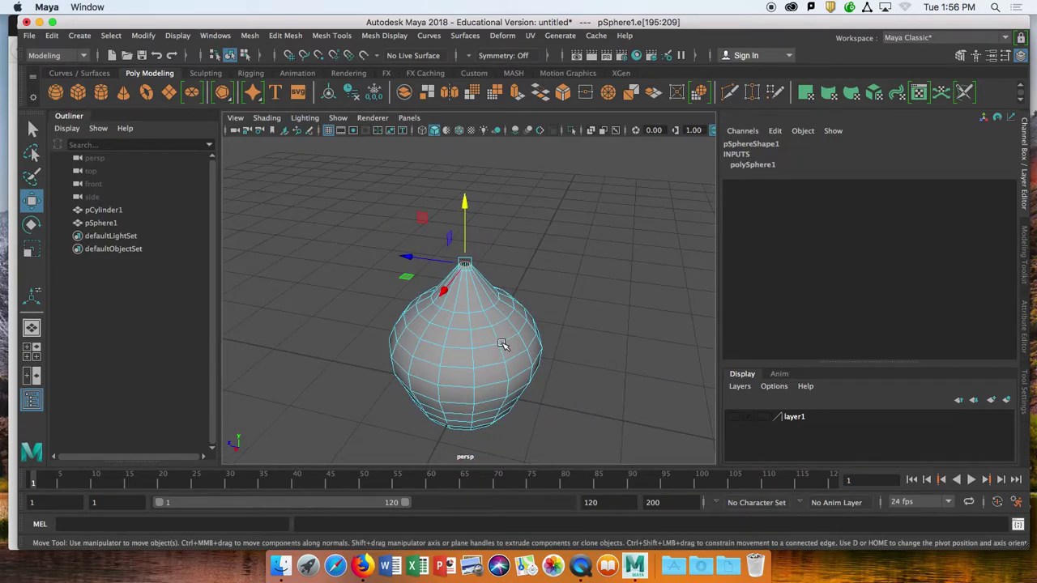
key("super+z")
- Try to extrude the small edge ring in the dimple, and undo the extrusion
scroll(472, 325, "up", 8)
left_click_drag(422, 287, 432, 310, "alt")
middle_click_drag(432, 309, 438, 207, "alt")
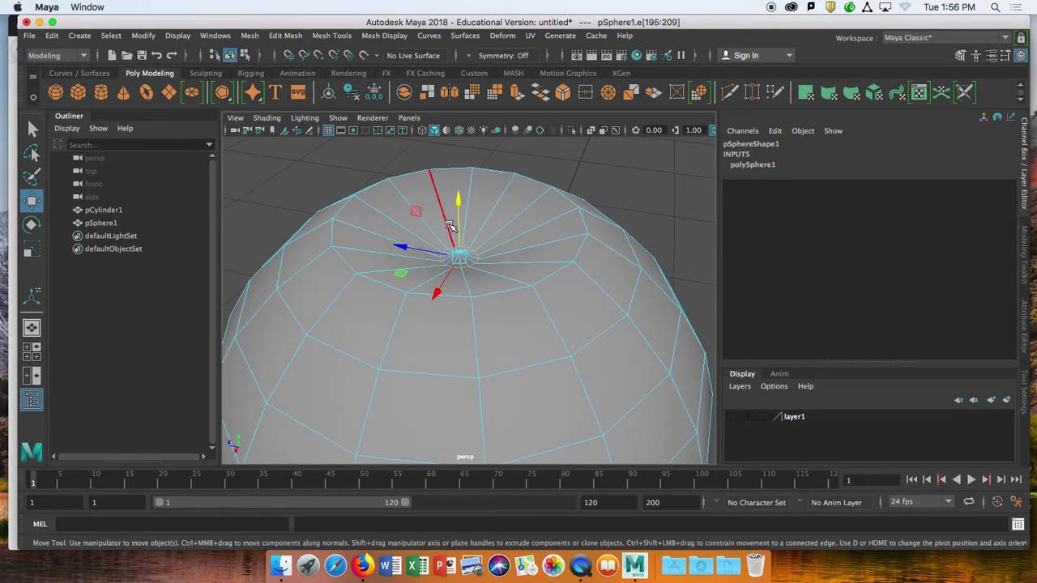
left_click_drag(483, 229, 484, 245, "alt")
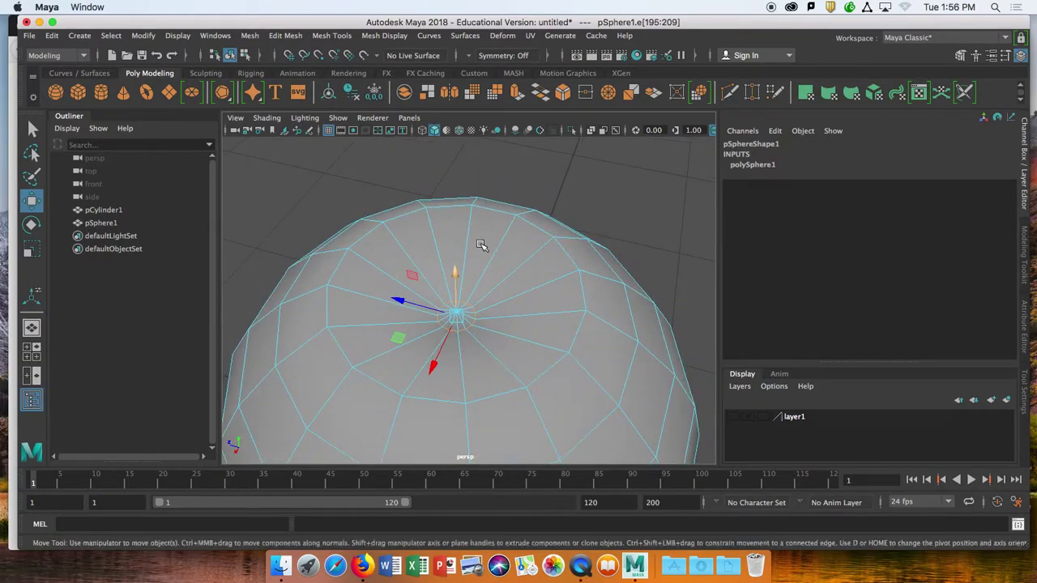
left_click(518, 95)
left_click_drag(483, 300, 469, 247, "alt")
key("w")
key("ctrl+z")
key("ctrl+z")
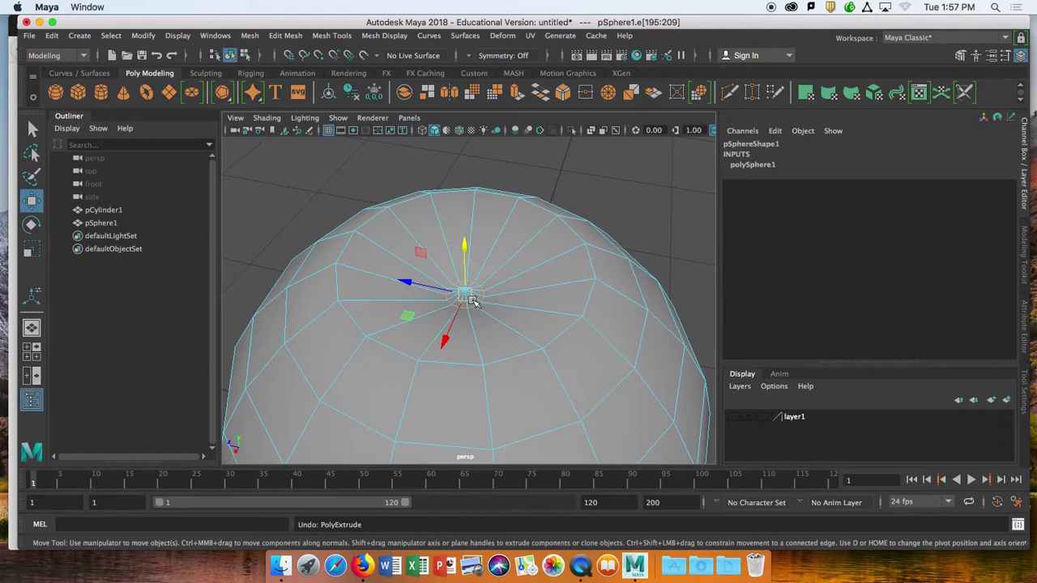
- Switch to face selection and select all the triangular faces inside the small ring at the centre of the dimple
scroll(474, 301, "up", 4)
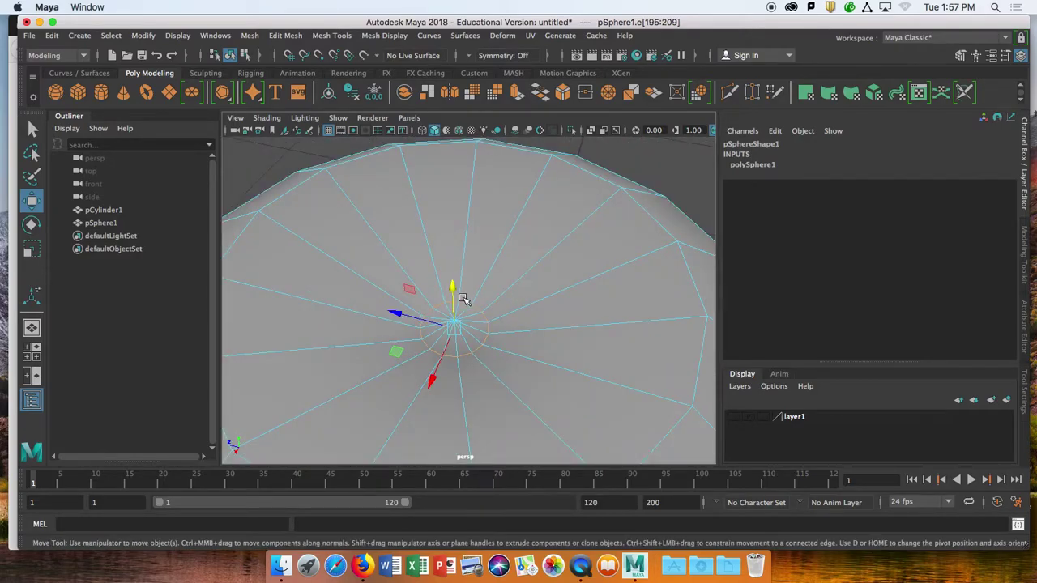
scroll(462, 299, "down", 3)
key("r")
mouse_move(474, 328)
left_mouse_down()
mouse_move(548, 329)
mouse_move(480, 326)
mouse_move(489, 291)
mouse_move(476, 309)
left_mouse_up()
scroll(466, 324, "up", 5)
right_click_drag(475, 207, 473, 233)
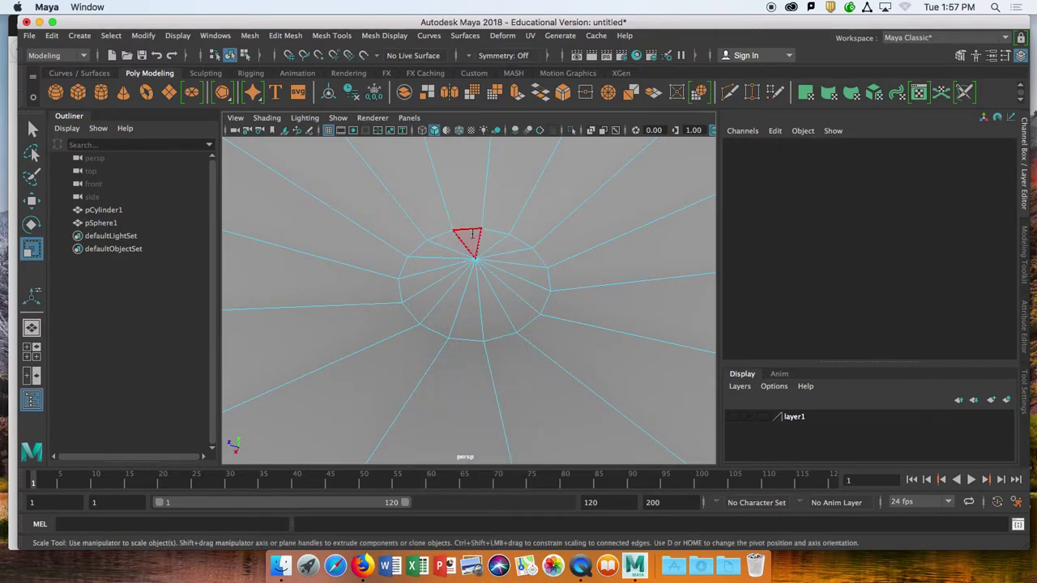
left_click(474, 233)
left_click(491, 238, "shift")
left_click(510, 249, "shift")
left_click(520, 258, "shift")
left_click(525, 271, "shift")
left_click(526, 289, "shift")
left_click(513, 308, "shift")
left_click(490, 317, "shift")
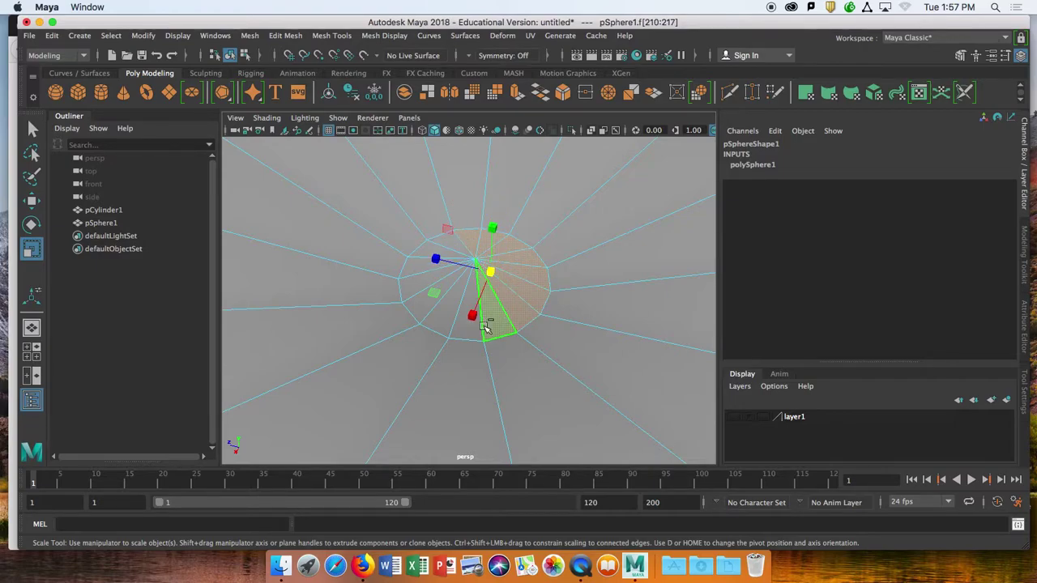
left_click(464, 321, "shift")
left_click(422, 314, "shift")
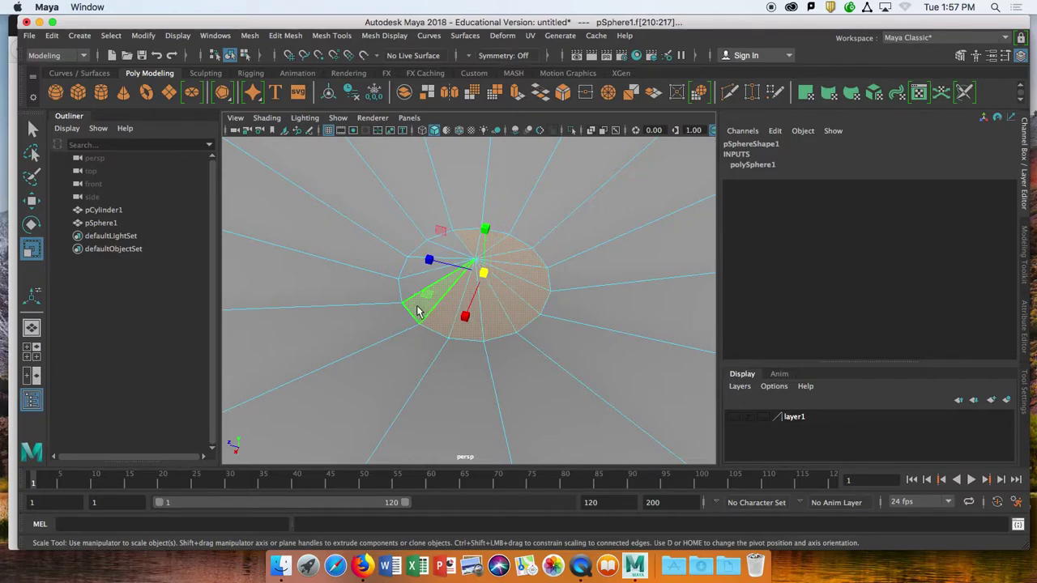
left_click(411, 285, "shift")
left_click(409, 272, "shift")
left_click(443, 244, "shift")
scroll(491, 283, "down", 5)
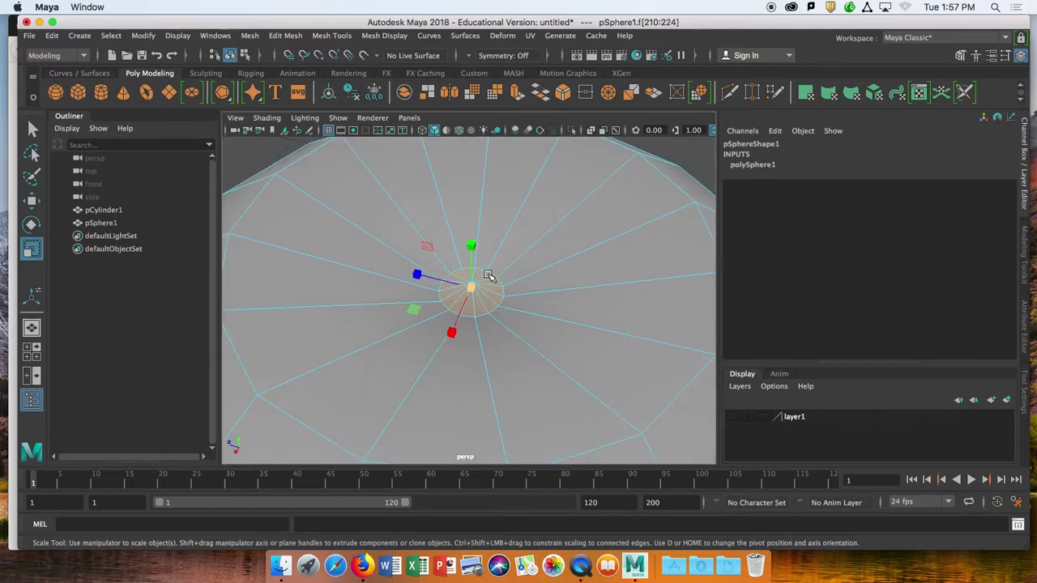
- Try to extrude the selected dimple faces together with a face on the sphere's side, and undo the extrusion
left_click_drag(469, 339, 467, 310, "alt")
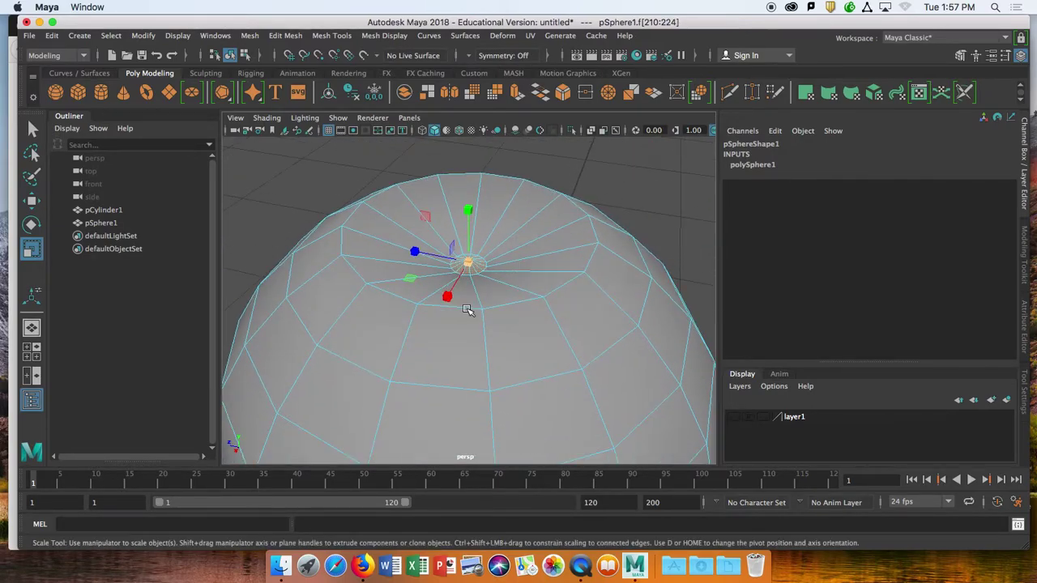
key("f")
scroll(466, 308, "down", 4)
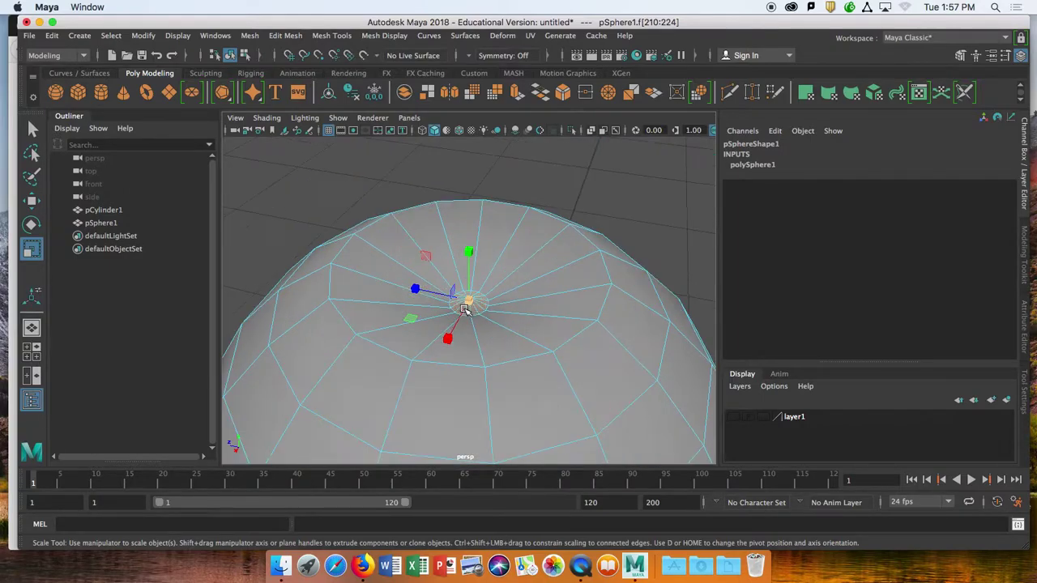
scroll(464, 309, "up", 3)
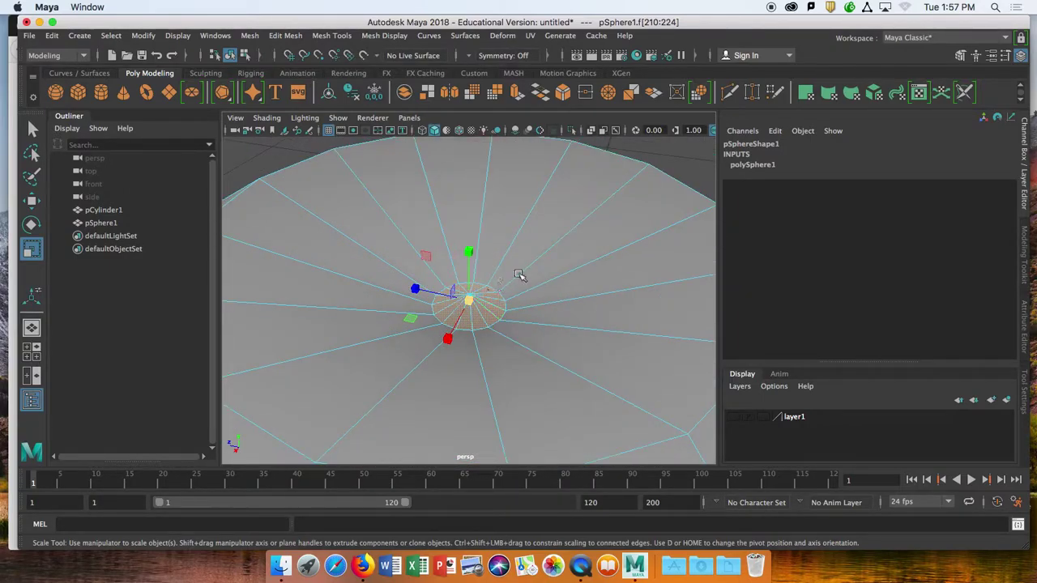
scroll(453, 316, "down", 5)
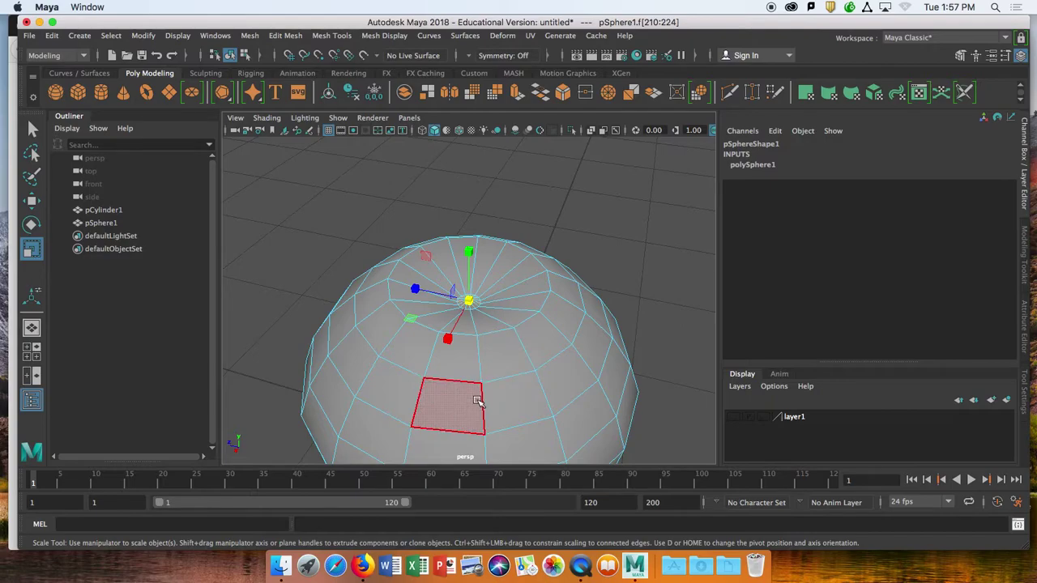
left_click_drag(477, 398, 489, 333, "alt")
scroll(489, 334, "down", 4)
left_click_drag(468, 280, 680, 378, "alt")
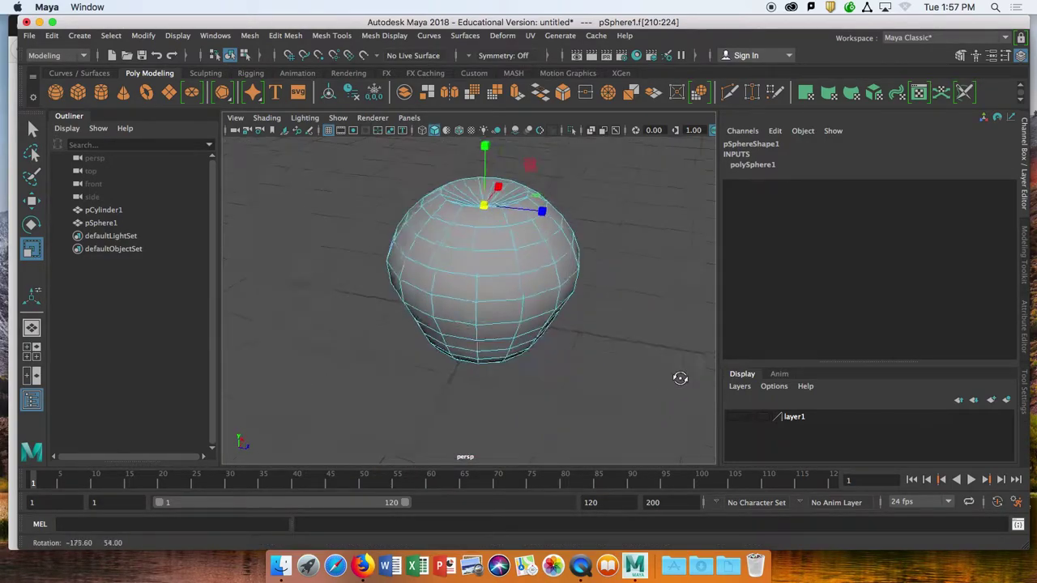
left_click(537, 308, "shift")
left_click_drag(417, 354, 489, 364, "alt")
key("ctrl+e")
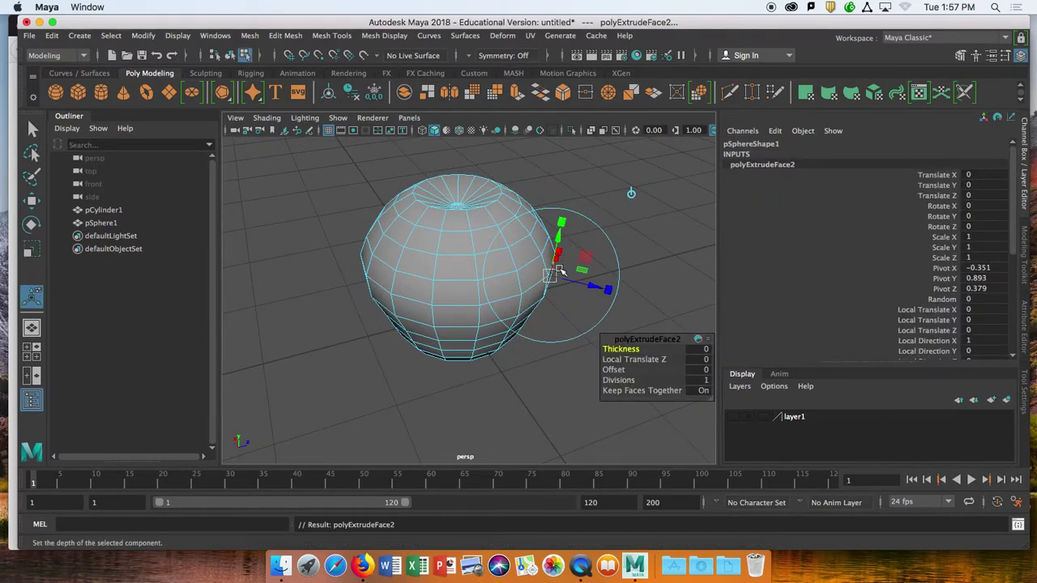
key("r")
left_click_drag(509, 249, 572, 268)
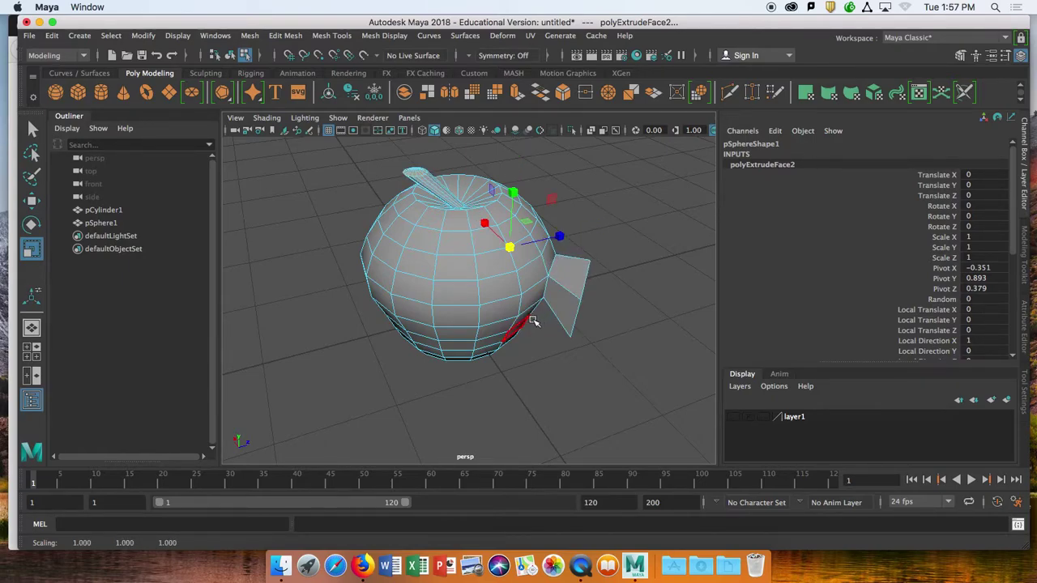
key("super+z")
key("super+z")
left_click_drag(558, 344, 460, 322, "alt")
key("super+z")
- Apply Extrude to only the triangular faces inside the small ring in the dimple
left_click_drag(489, 218, 484, 260, "alt")
scroll(488, 243, "up", 7)
middle_click_drag(493, 232, 416, 357, "alt")
scroll(416, 337, "down", 4)
scroll(416, 339, "up", 10)
scroll(416, 340, "down", 4)
left_click_drag(380, 341, 425, 298, "alt")
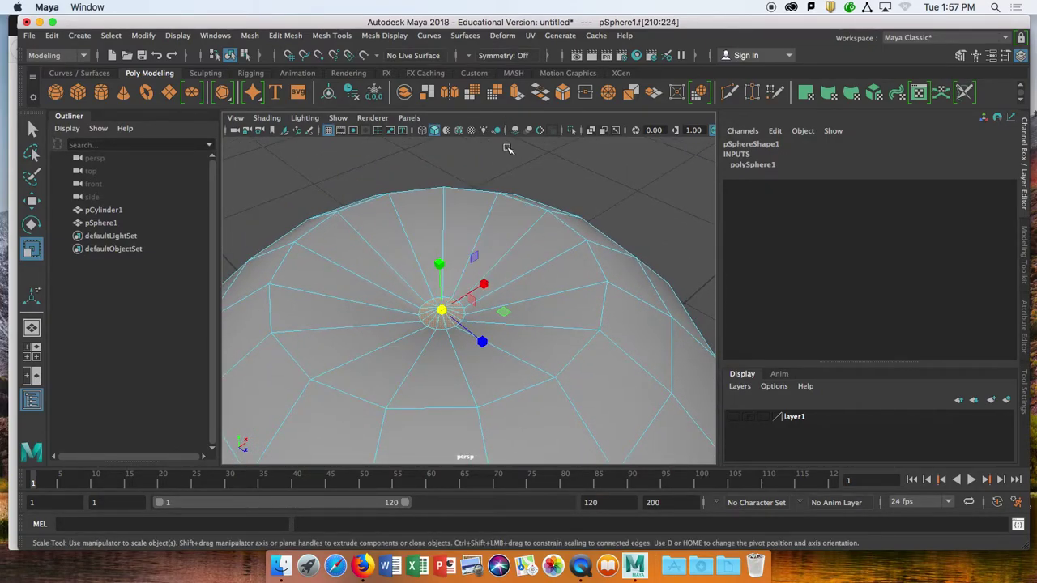
left_click(517, 94)
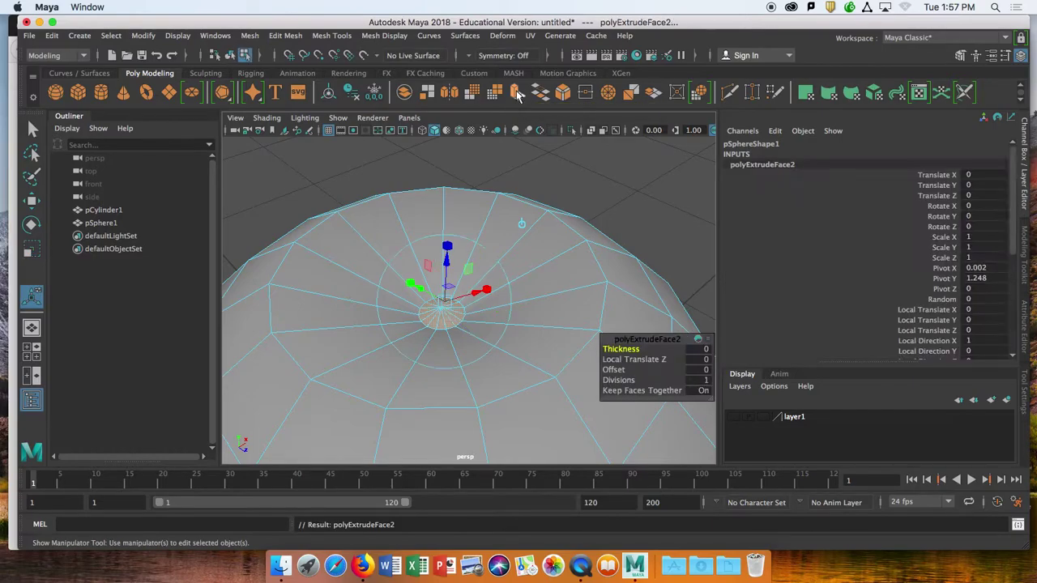
- Try to pull the extruded faces out along the local axis, and undo the move
left_click_drag(456, 246, 442, 269, "alt")
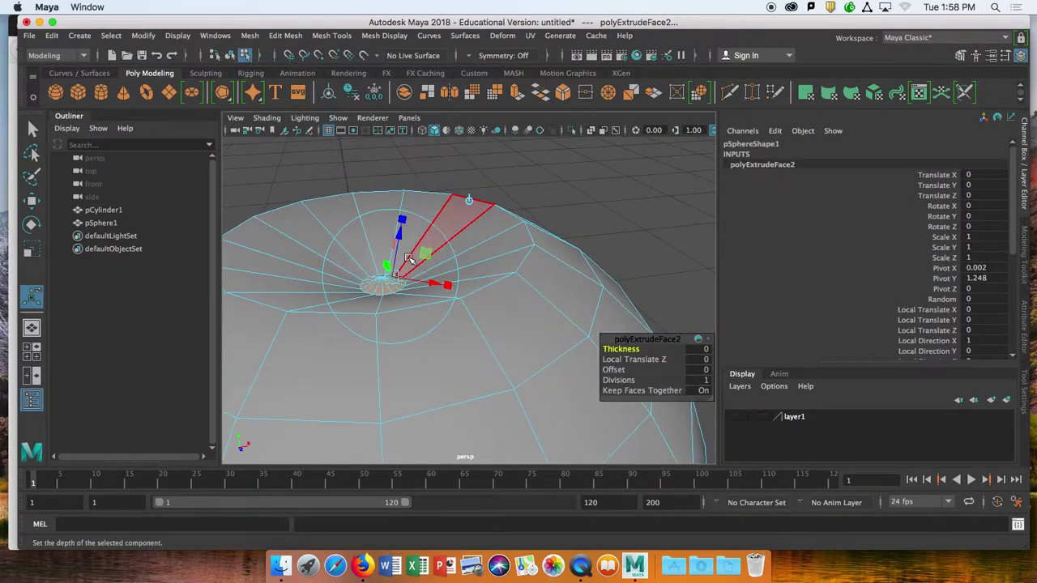
scroll(385, 245, "up", 4)
middle_click_drag(386, 245, 472, 260, "alt")
left_click_drag(472, 260, 484, 282, "alt")
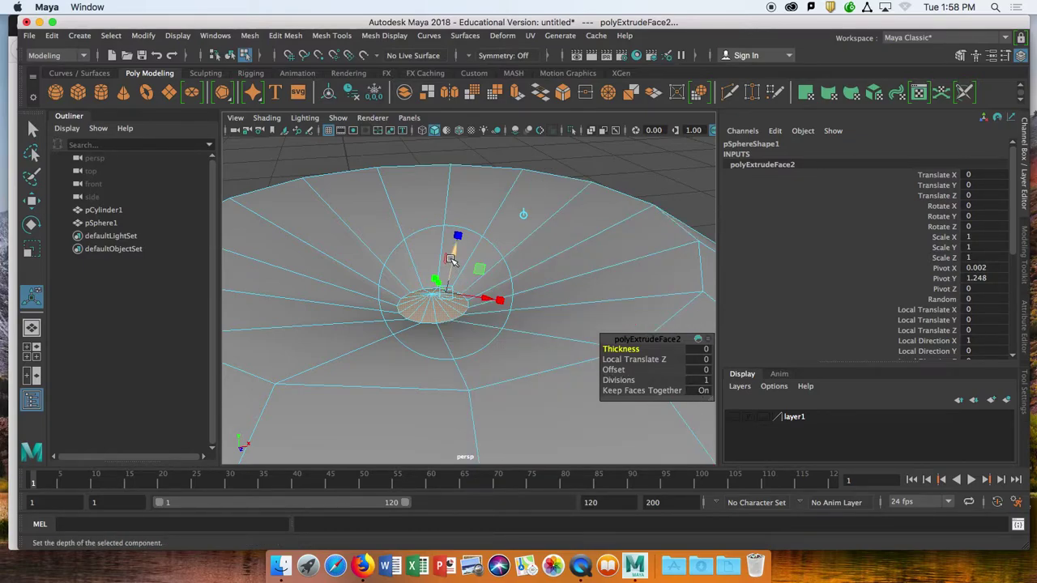
scroll(451, 259, "down", 3)
scroll(442, 267, "up", 5)
scroll(437, 263, "down", 3)
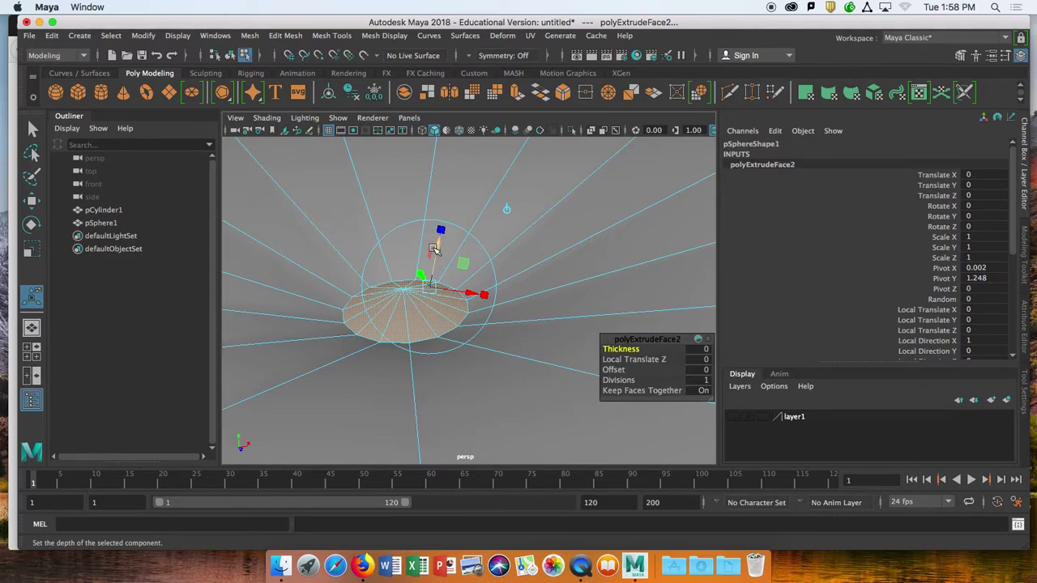
left_click_drag(471, 266, 454, 321, "alt")
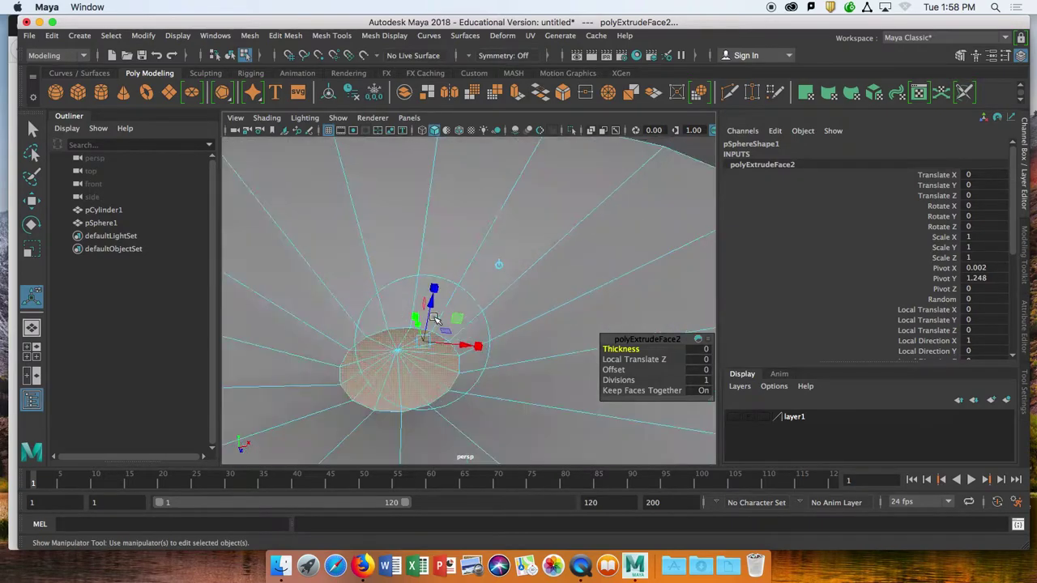
left_click_drag(433, 295, 512, 256)
key("z")
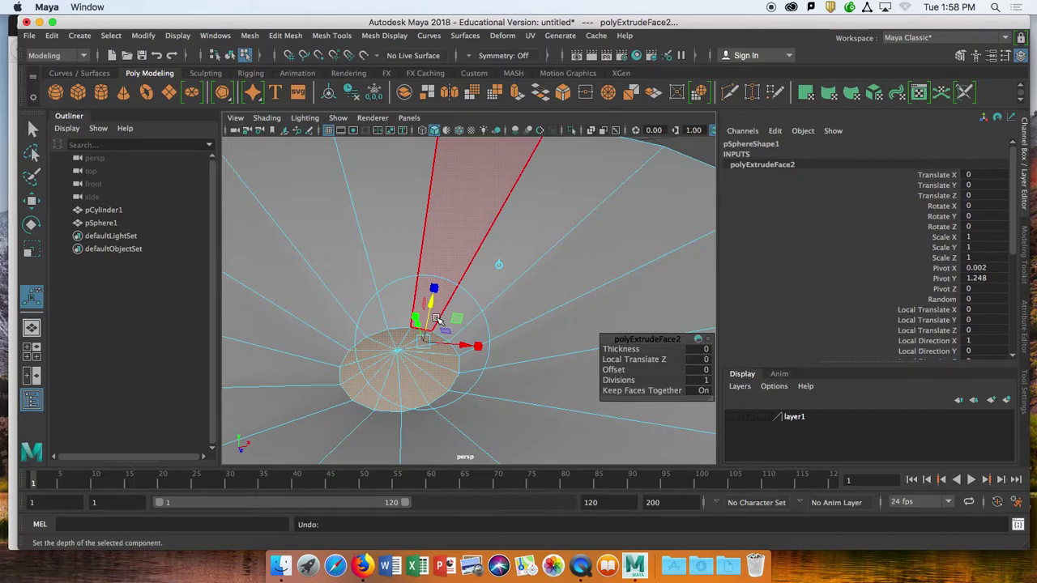
- Align the extrude manipulator to the world axes and raise the extruded faces 0.229 in Y to form the stem
scroll(434, 316, "down", 5)
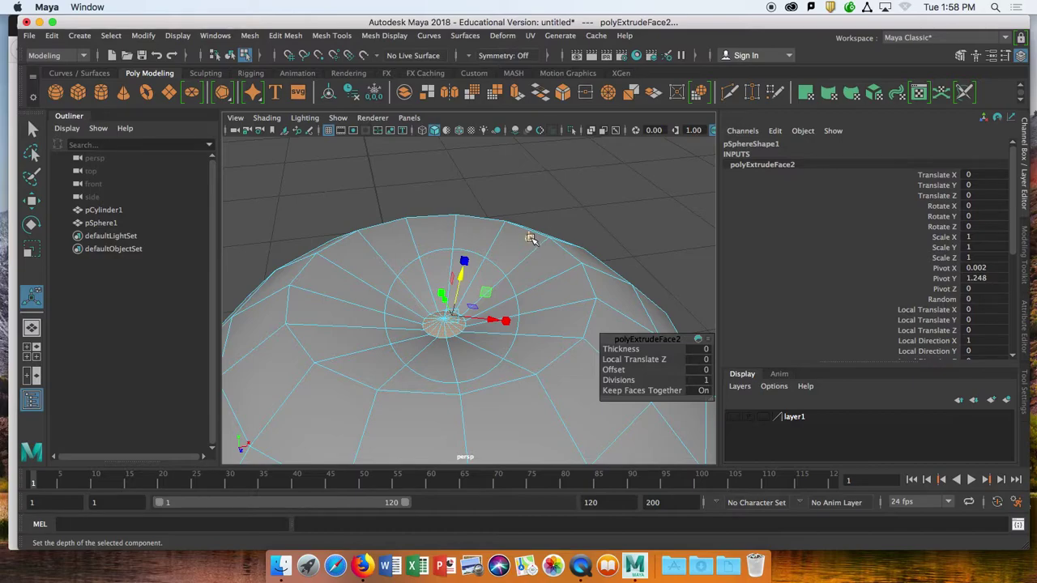
left_click(529, 237)
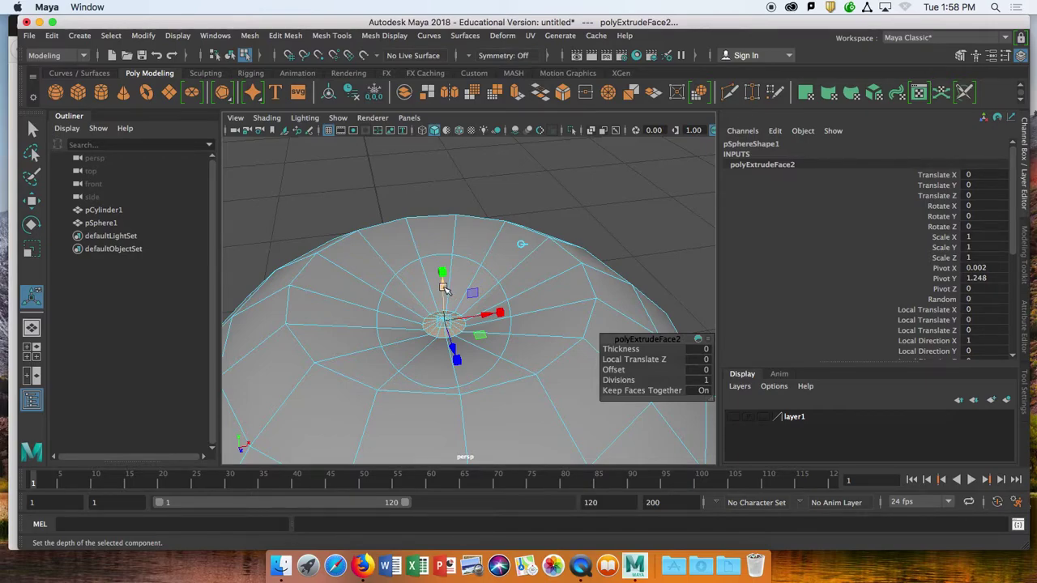
scroll(445, 290, "down", 5)
scroll(509, 293, "up", 10)
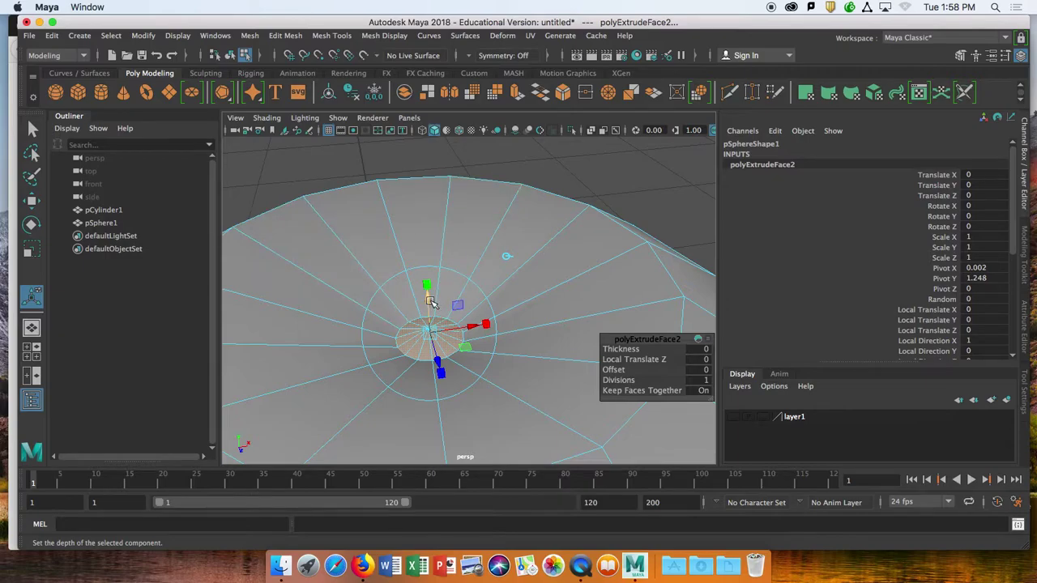
left_click_drag(428, 304, 424, 170)
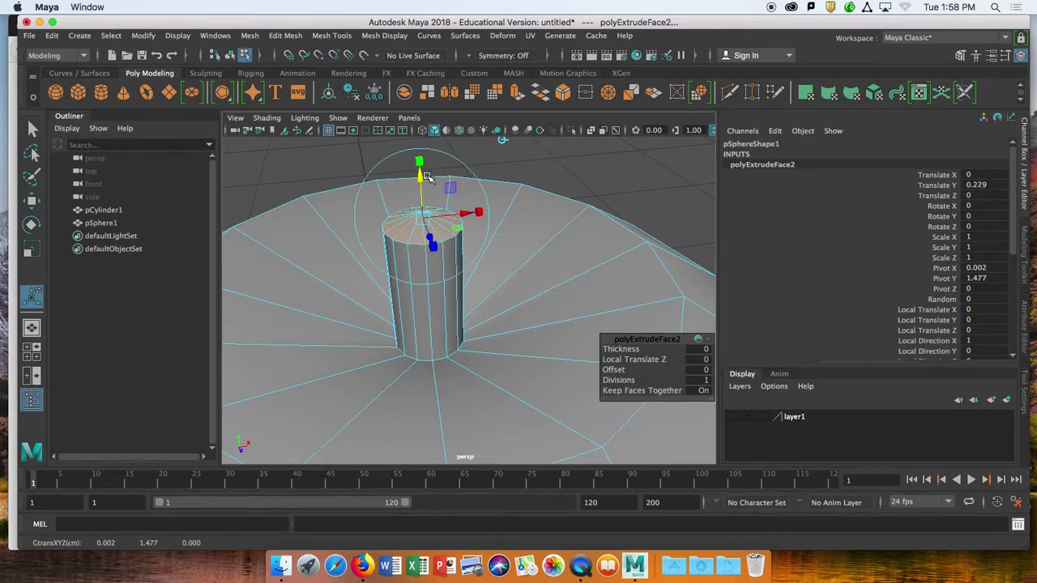
scroll(429, 316, "down", 5)
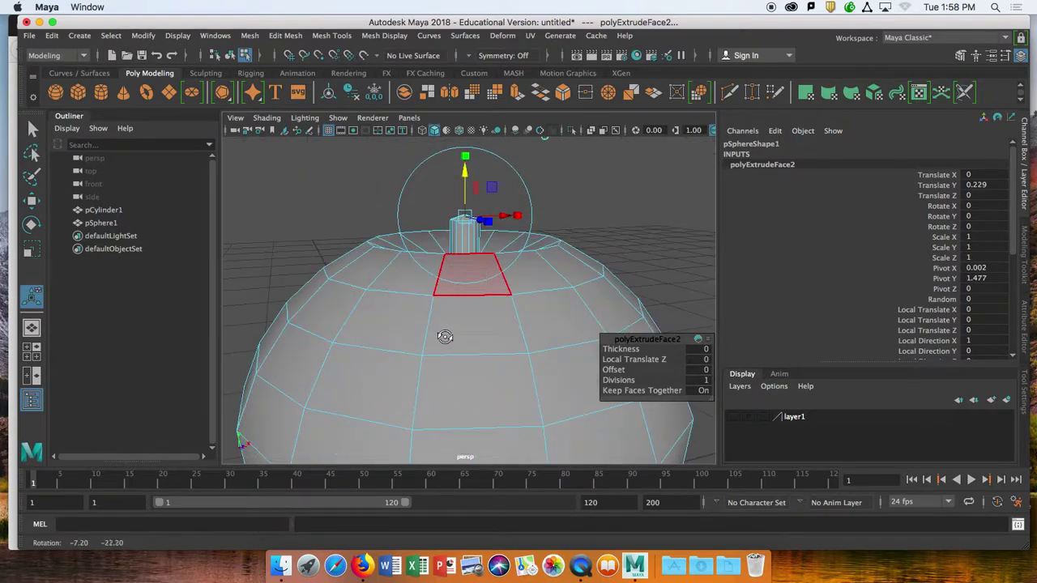
key("3")
key("1")
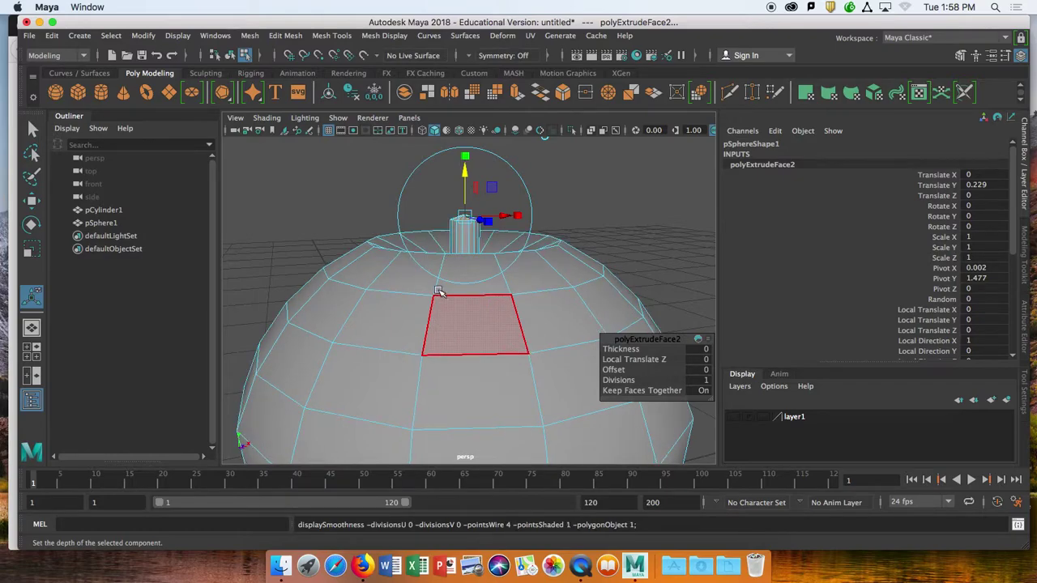
- Scale the stem's top faces to about 0.775, lower them, and shrink them again to taper the stem
scroll(441, 209, "up", 6)
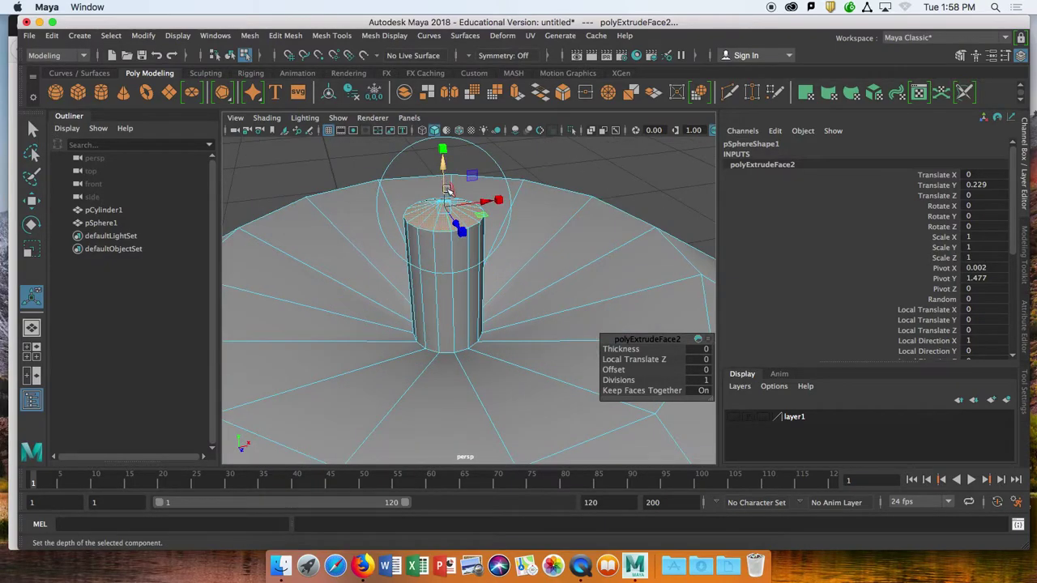
key("r")
left_click_drag(444, 208, 433, 211)
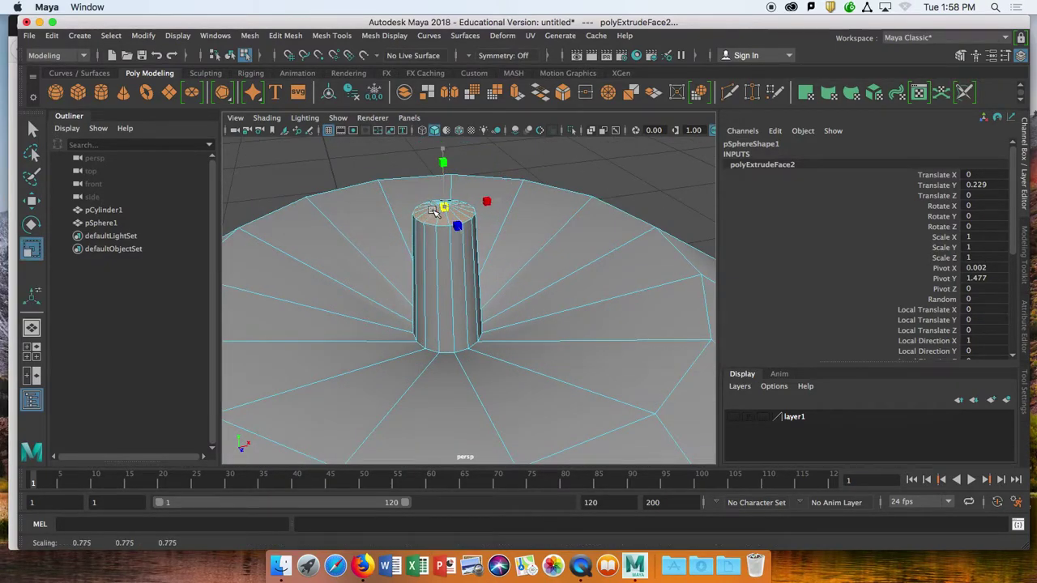
key("w")
left_click_drag(442, 174, 438, 222)
key("r")
left_click_drag(445, 257, 430, 254)
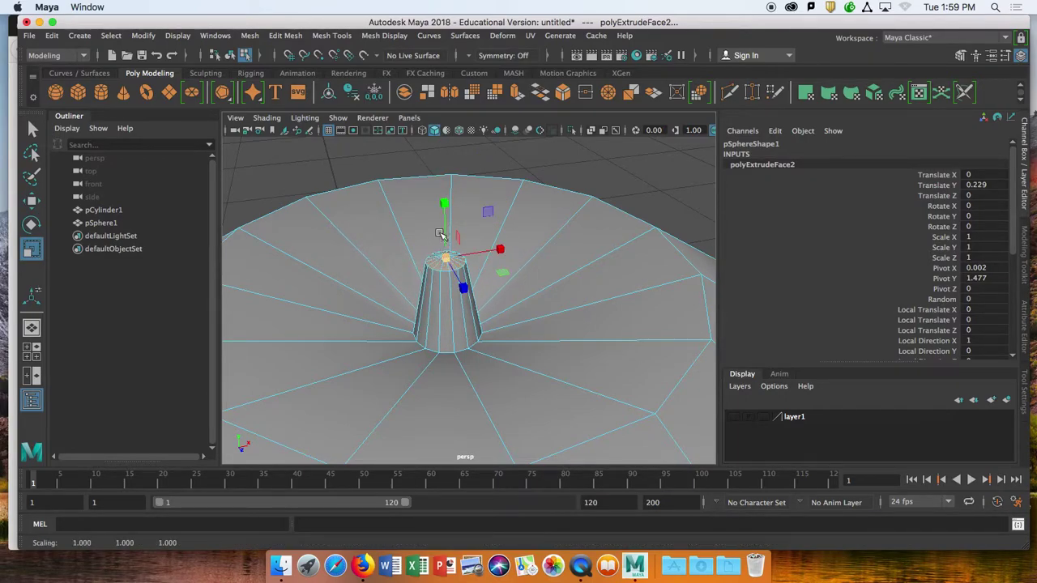
- Lower the tapered top faces to about Y 1.277 to leave a short flared base, and check it in smooth preview
key("w")
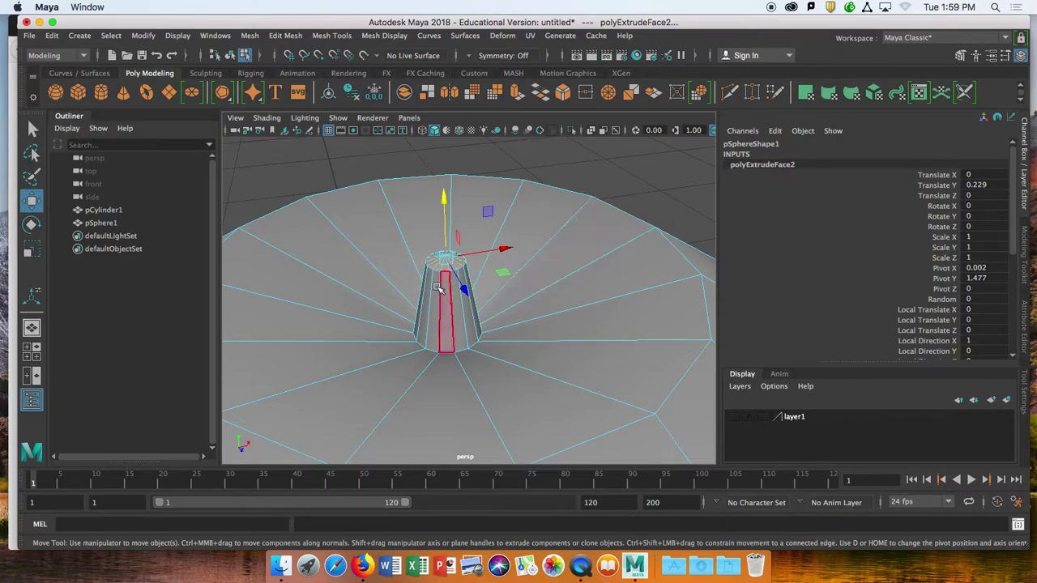
left_click_drag(445, 214, 444, 268)
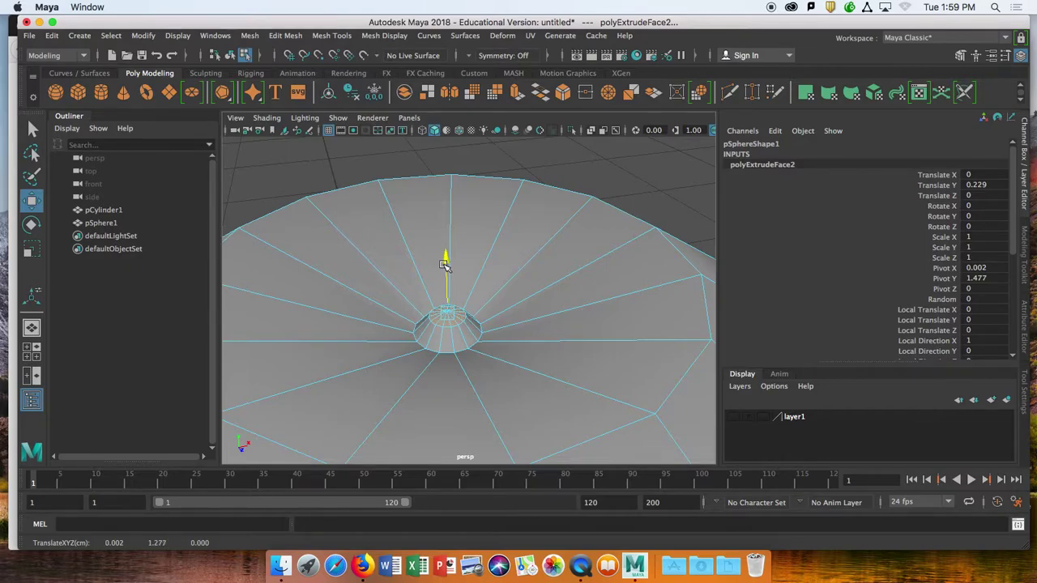
left_click(440, 281)
left_click_drag(441, 281, 444, 278, "alt")
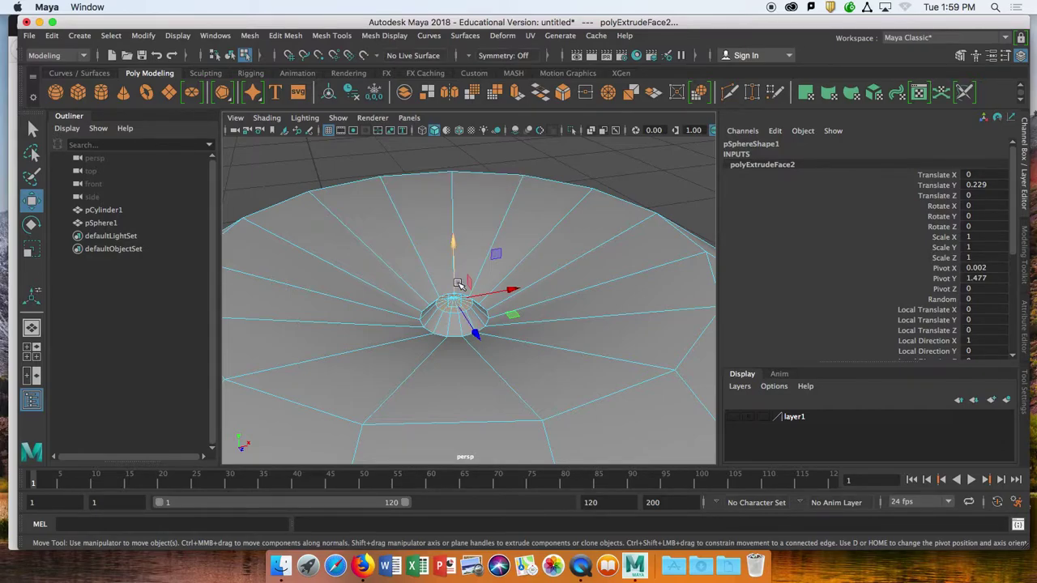
key("3")
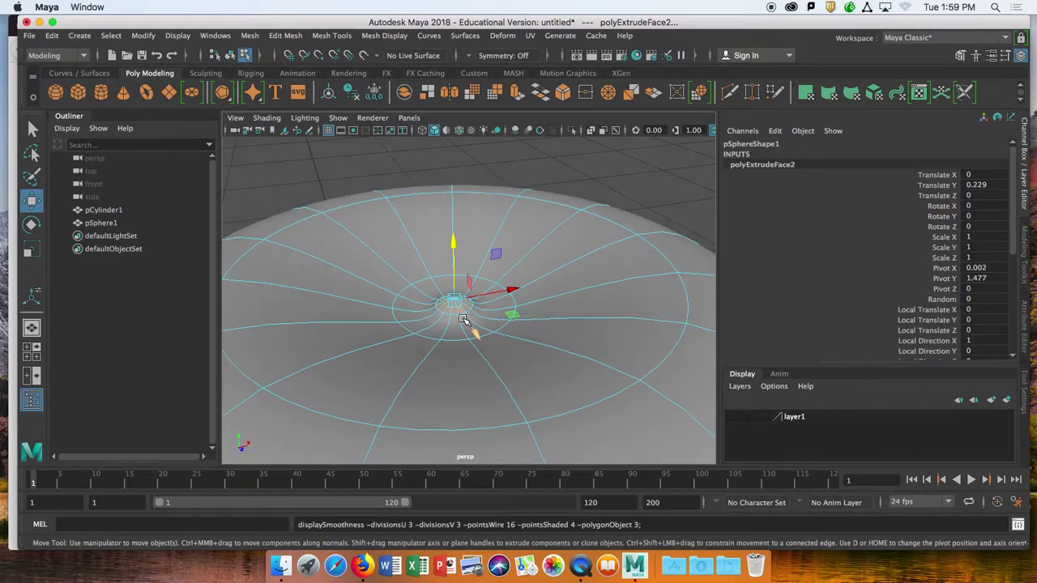
key("1")
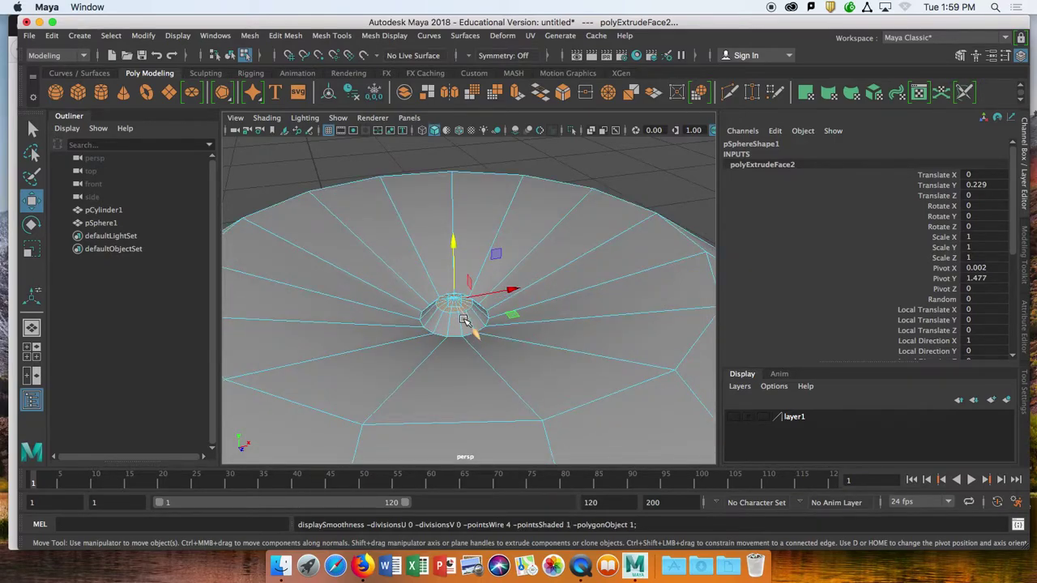
- Extrude the small faces on top of the flared base and raise them to about Y 1.437 as the stem's shaft
key("ctrl+e")
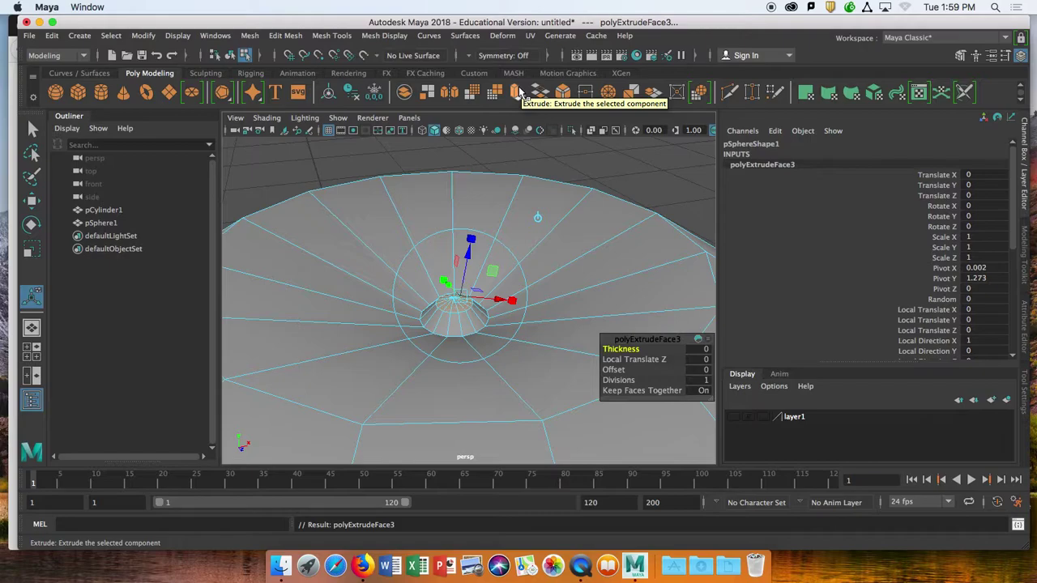
key("w")
left_click_drag(456, 246, 456, 146)
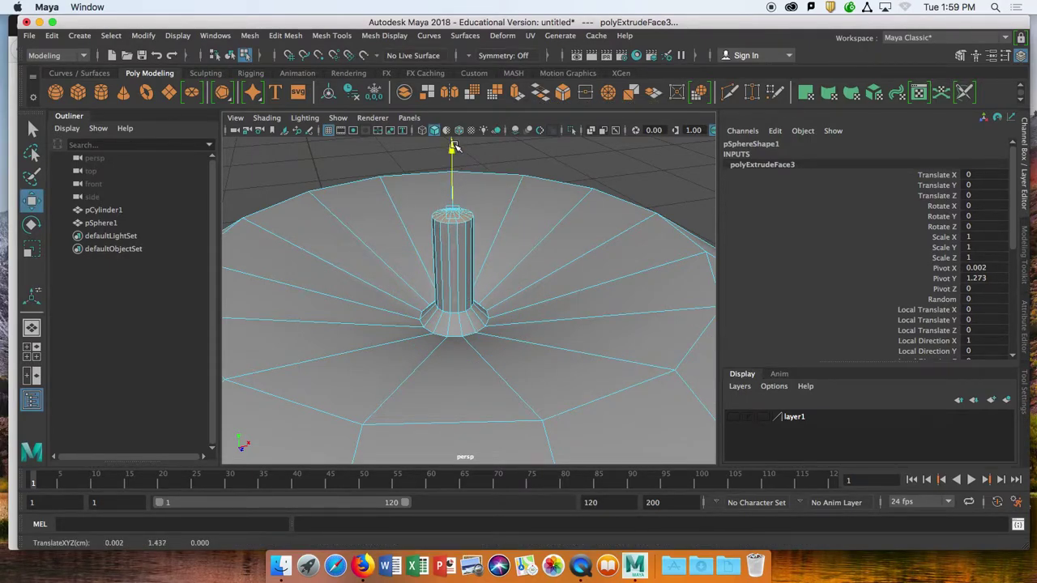
scroll(501, 231, "down", 5)
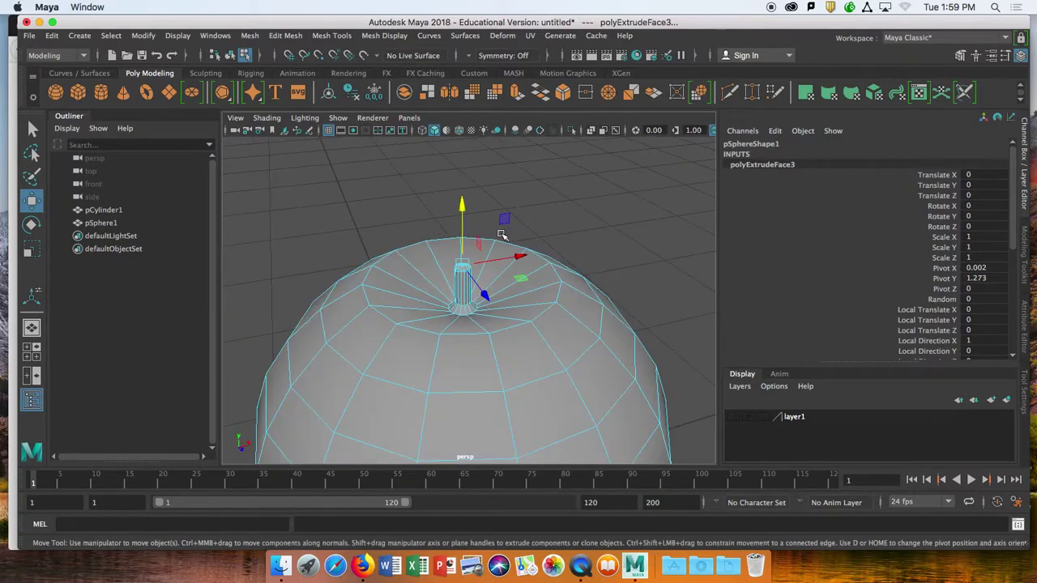
- Switch to Firefox, enlarge the Red Foam Faux apple photo to study its stem, and return to Maya
key("super+Tab")
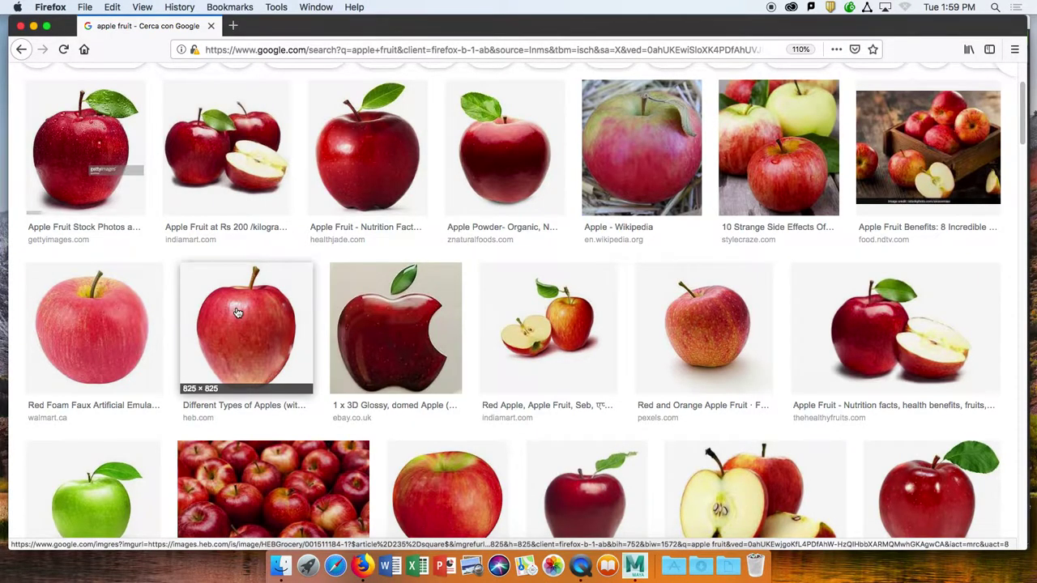
scroll(153, 304, "down", 1)
left_click(144, 298)
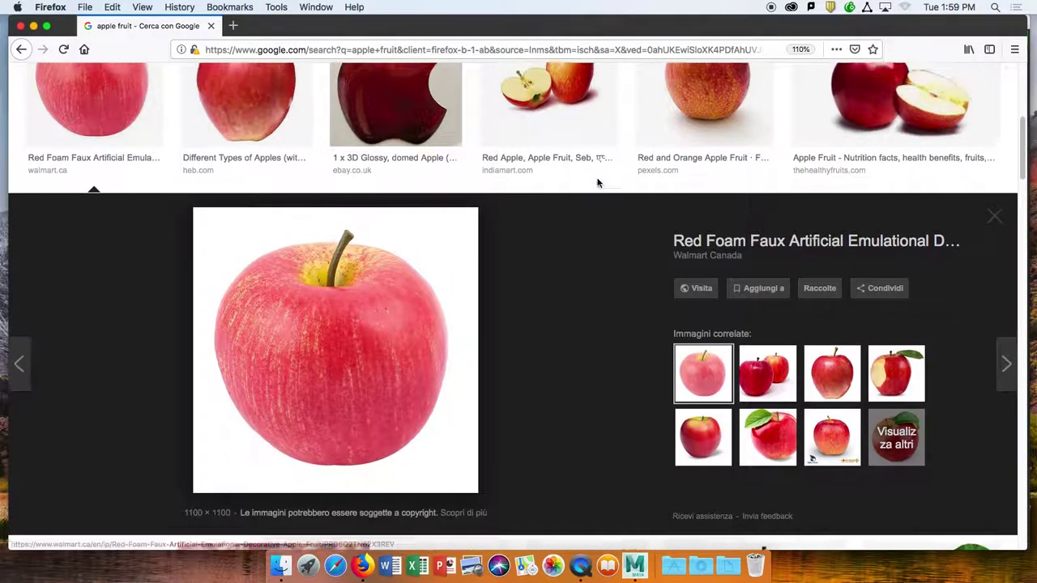
key("super+Tab")
scroll(464, 226, "up", 2)
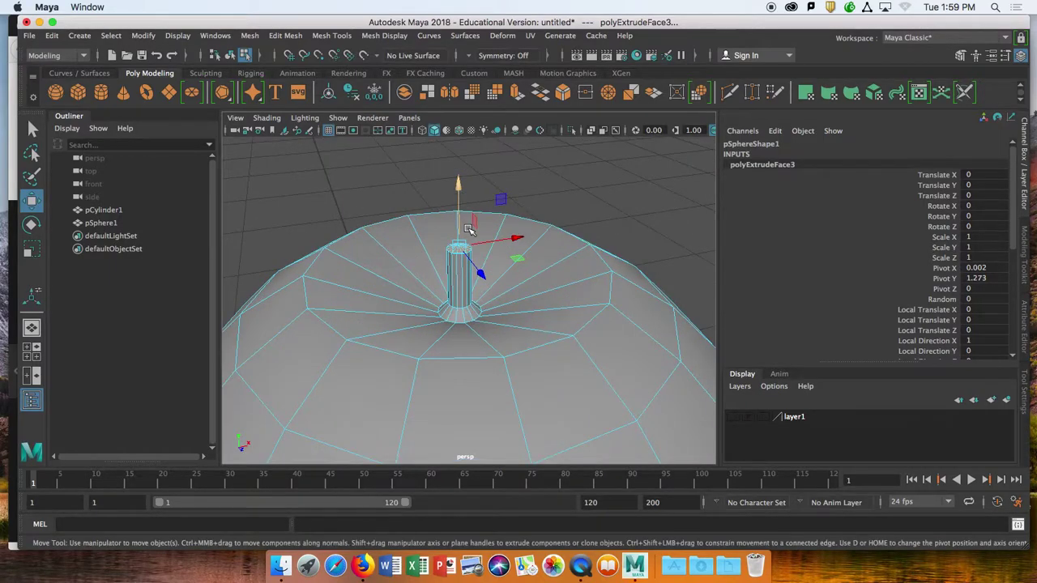
- Shift the stem's top faces sideways to about X 0.133 and Z 0.088 so the shaft leans, and compare it with the reference photo
left_click_drag(497, 241, 545, 240)
left_click_drag(527, 298, 494, 316, "alt")
mouse_move(462, 349)
left_mouse_down("alt")
mouse_move(521, 328)
mouse_move(535, 310)
mouse_move(469, 352)
mouse_move(451, 335)
left_mouse_up("alt")
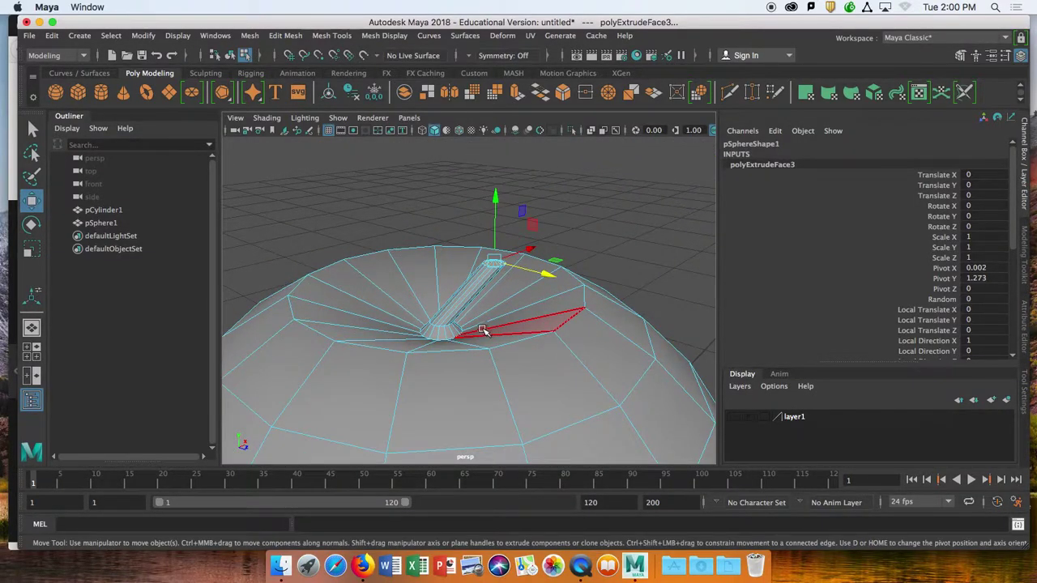
scroll(480, 326, "down", 5)
mouse_move(481, 317)
left_mouse_down("alt")
mouse_move(495, 314)
mouse_move(538, 361)
mouse_move(493, 299)
mouse_move(501, 321)
left_mouse_up("alt")
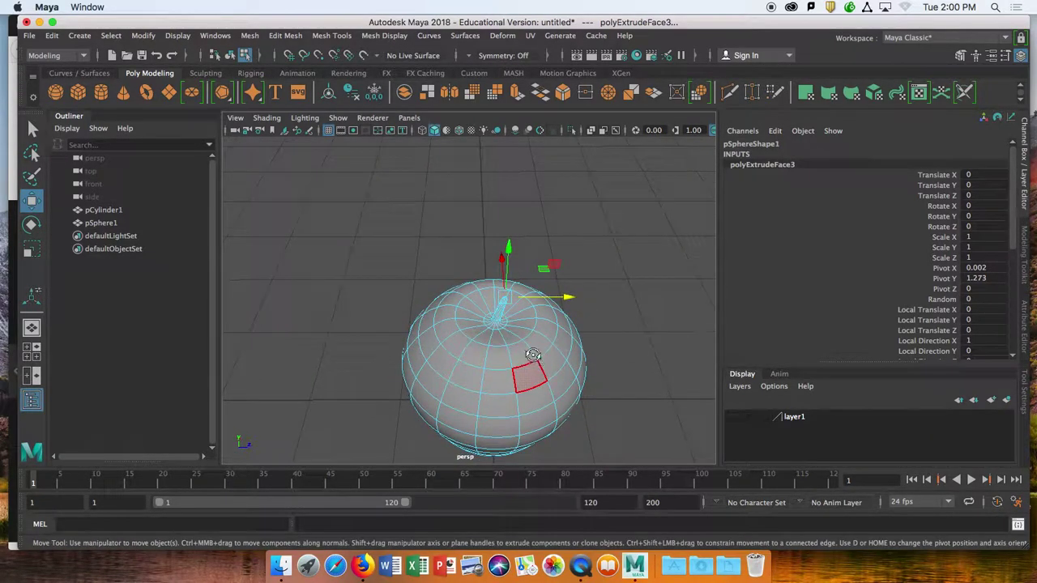
key("super+Tab")
key("super+Tab")
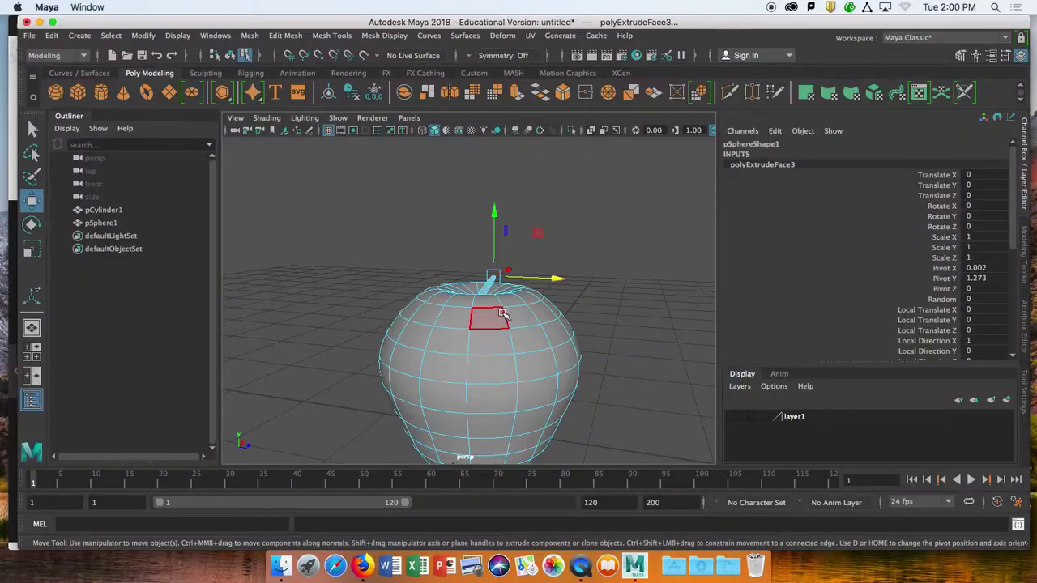
- Extrude the leaning stem's end faces and move them up and outward to about Y 1.59, Z 0.27 to bend the stem
left_click_drag(502, 310, 444, 318, "alt")
key("ctrl+e")
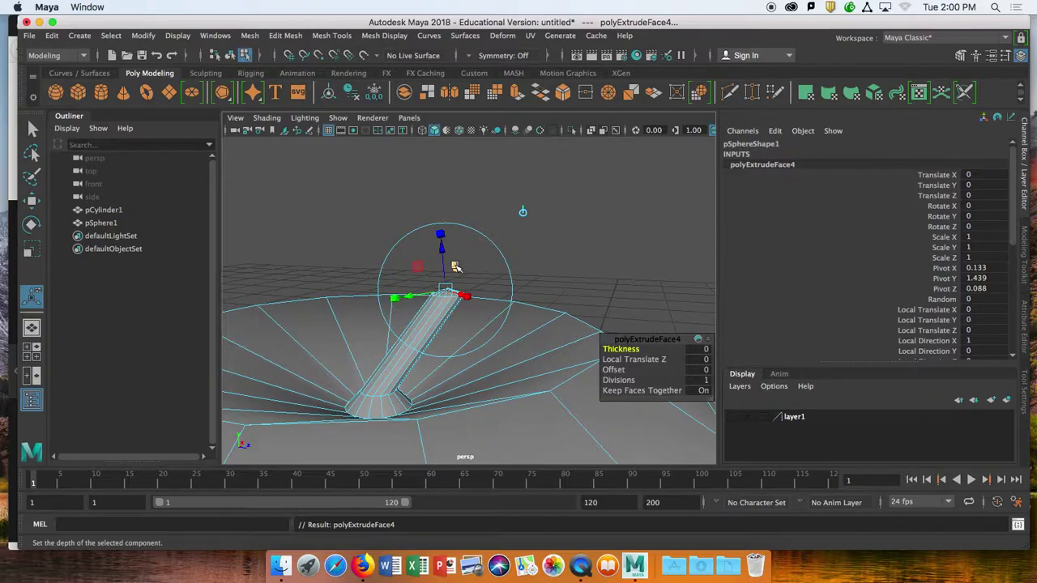
key("w")
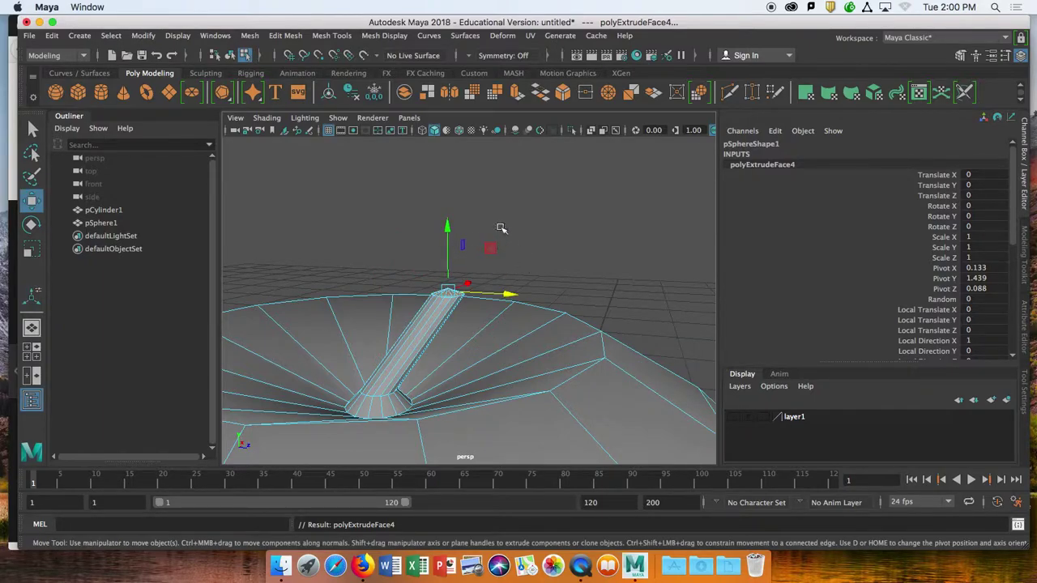
left_click_drag(447, 233, 455, 177)
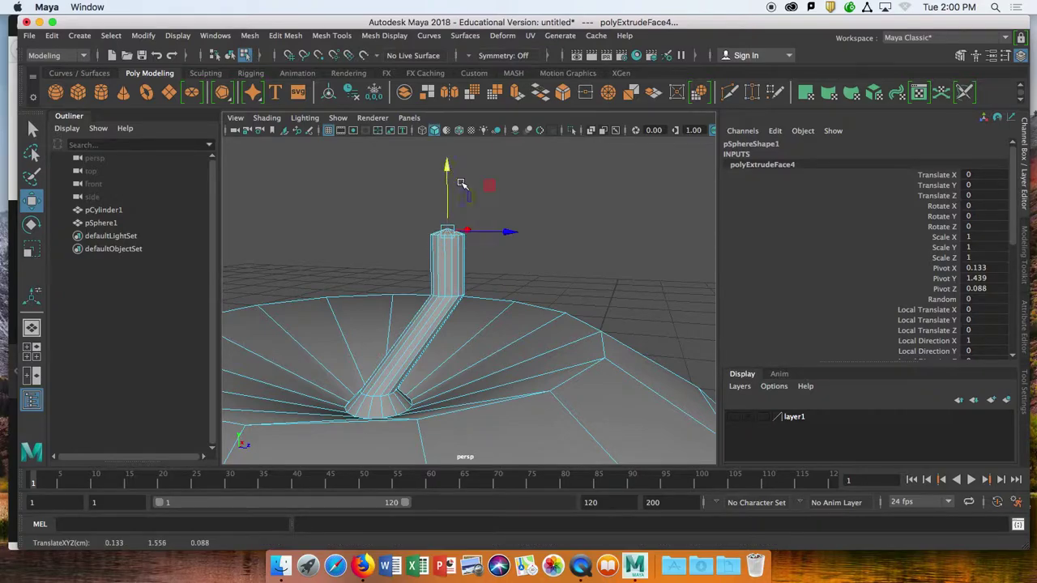
left_click_drag(496, 232, 598, 254)
scroll(579, 277, "down", 10)
middle_click_drag(562, 291, 556, 273, "alt")
mouse_move(555, 273)
left_mouse_down("alt")
mouse_move(542, 314)
mouse_move(552, 274)
left_mouse_up("alt")
key("3")
scroll(553, 272, "down", 5)
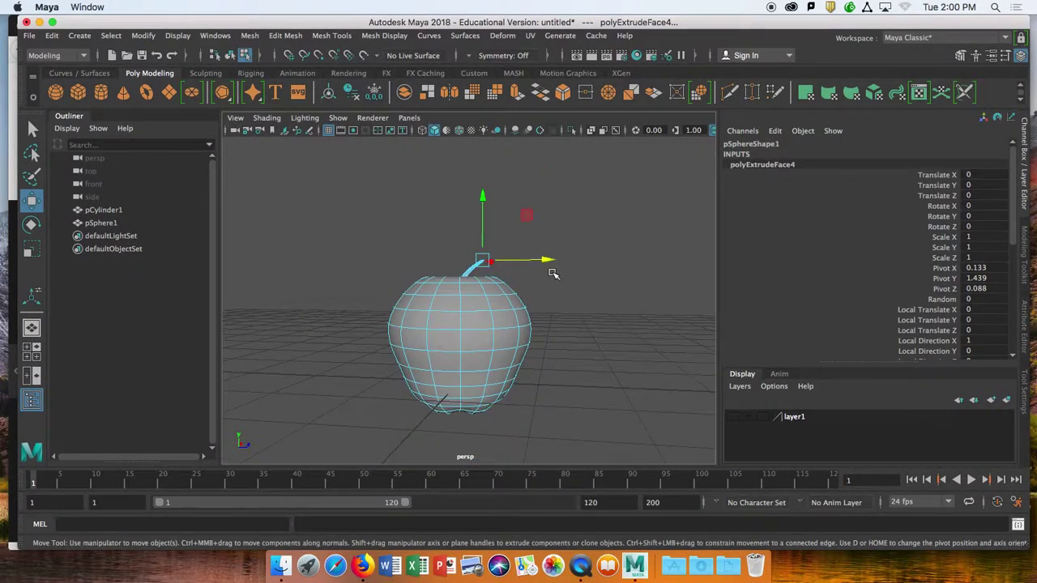
- Examine the bent stem up close and from a distance, in both smoothed and unsmoothed display
scroll(552, 272, "up", 8)
key("1")
key("2")
scroll(469, 247, "down", 3)
key("1")
scroll(462, 243, "down", 5)
left_click_drag(479, 237, 458, 308)
scroll(487, 238, "down", 5)
scroll(489, 240, "up", 8)
scroll(487, 248, "up", 8)
scroll(457, 309, "down", 5)
scroll(458, 310, "up", 6)
scroll(457, 312, "up", 3)
scroll(458, 311, "down", 3)
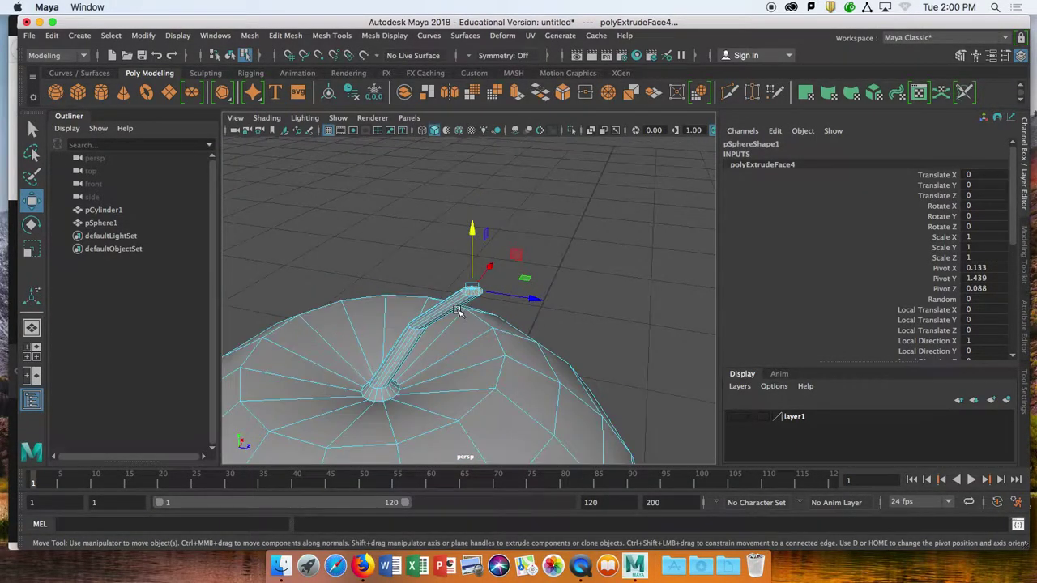
- Check the stem tip in the reference photo, and extrude the stem's end faces 0.027 in Y and 0.022 in Z
key("super+Tab")
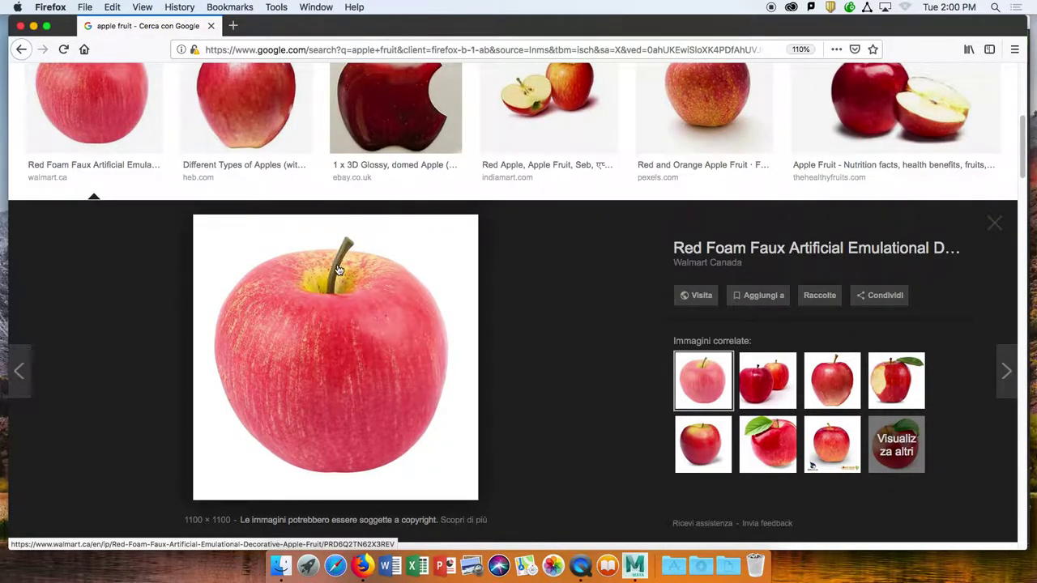
scroll(338, 270, "up", 1)
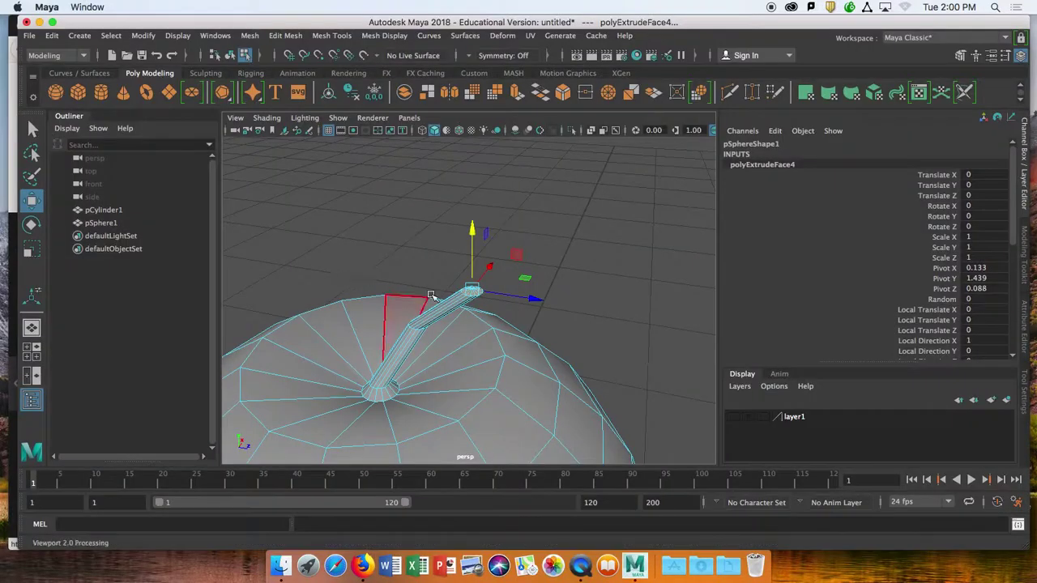
left_click_drag(469, 288, 460, 288)
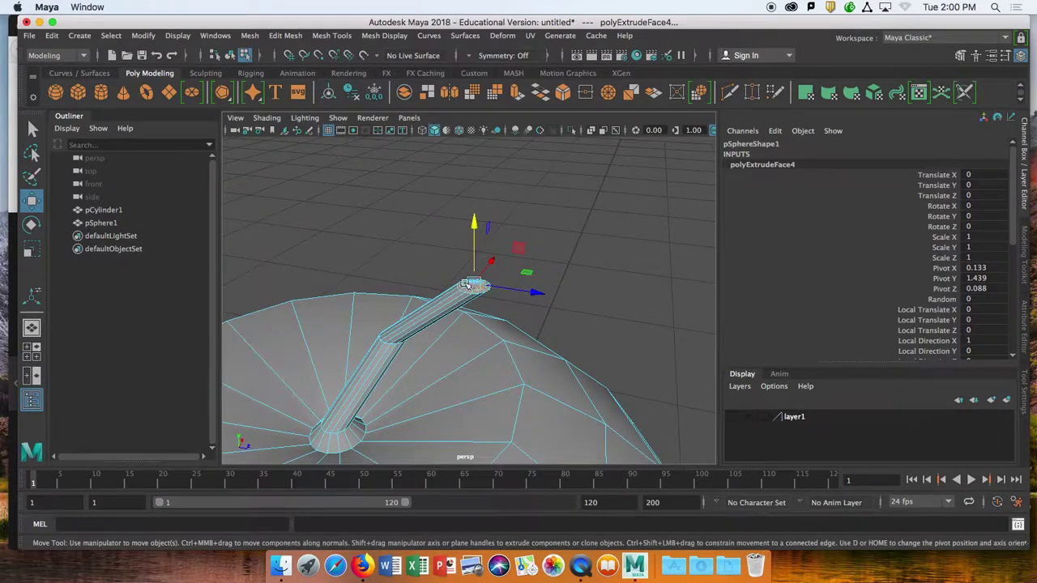
left_click(516, 93)
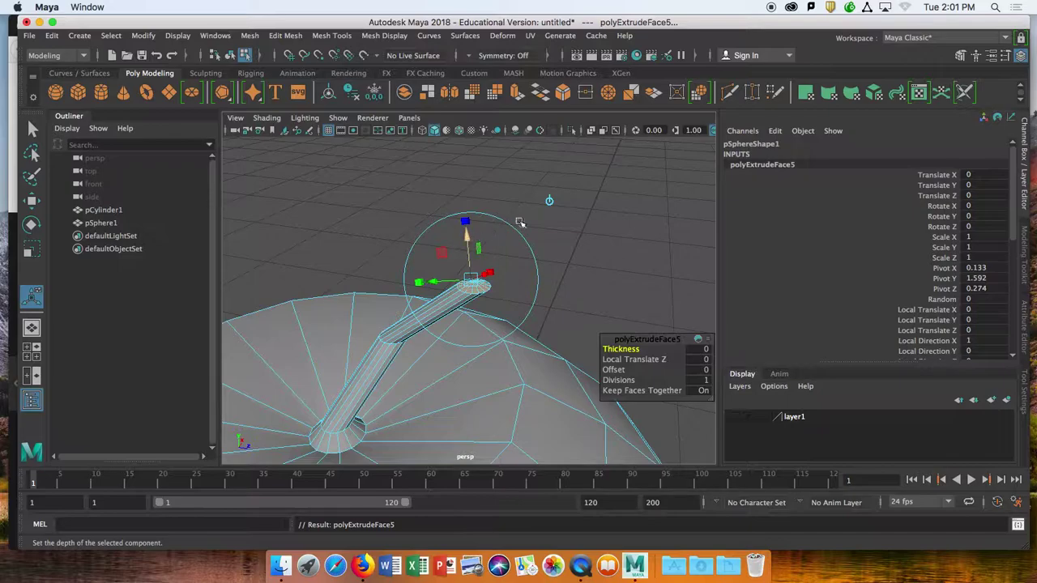
left_click_drag(473, 241, 477, 243)
left_click_drag(519, 271, 483, 272)
scroll(486, 272, "down", 4)
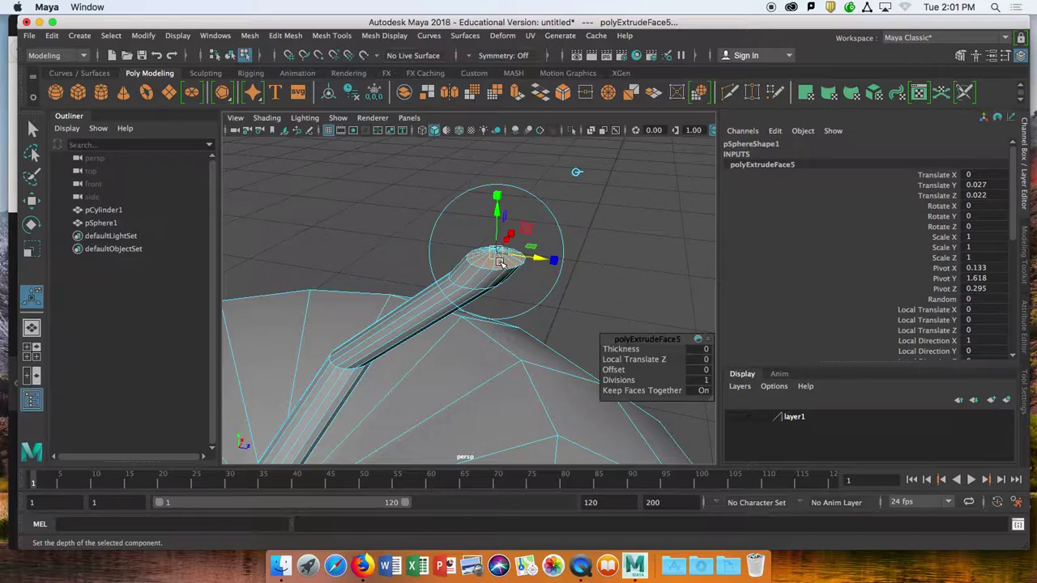
- Scale up the newly extruded end faces uniformly to flare the stem's tip
key("r")
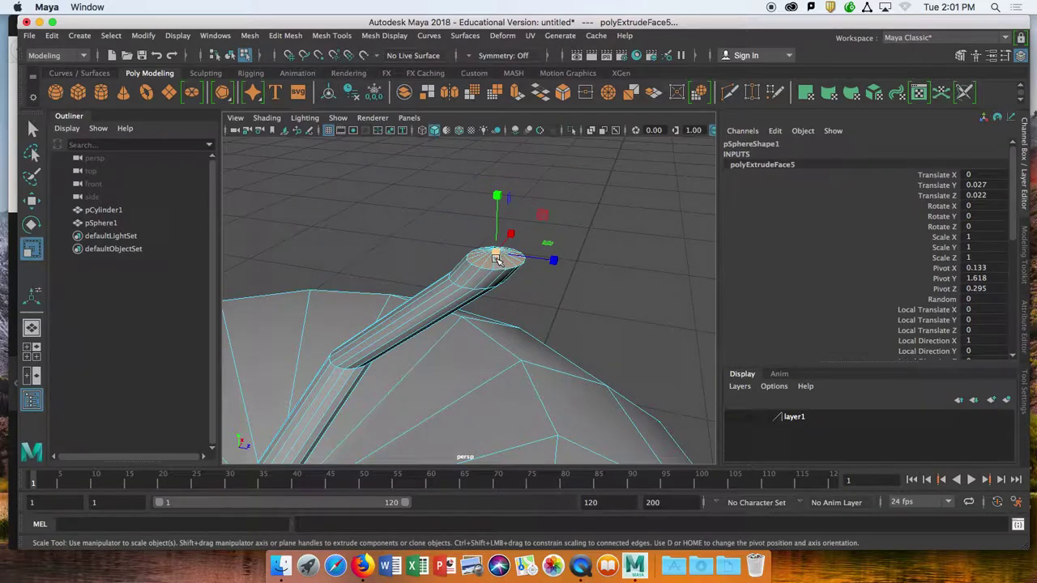
left_click_drag(497, 254, 530, 258)
key("3")
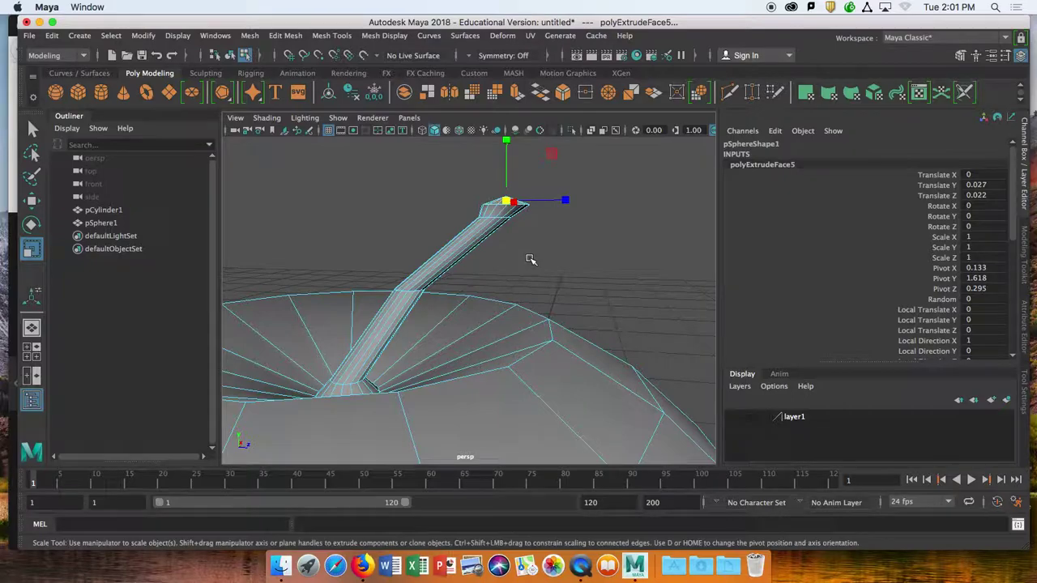
- Examine the flared stem tip and the whole apple from several angles, with and without smooth preview
left_click_drag(512, 209, 543, 275, "alt")
key("1")
key("3")
right_click_drag(544, 277, 470, 286, "alt")
scroll(520, 250, "up", 4)
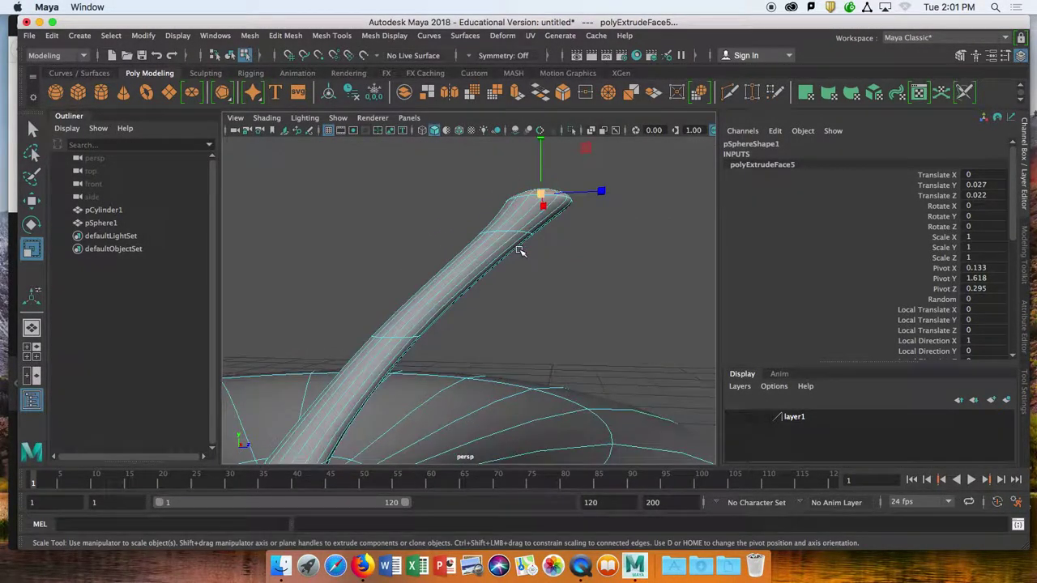
left_click_drag(561, 255, 441, 329, "alt")
middle_click_drag(405, 387, 434, 266, "alt")
scroll(432, 266, "down", 4)
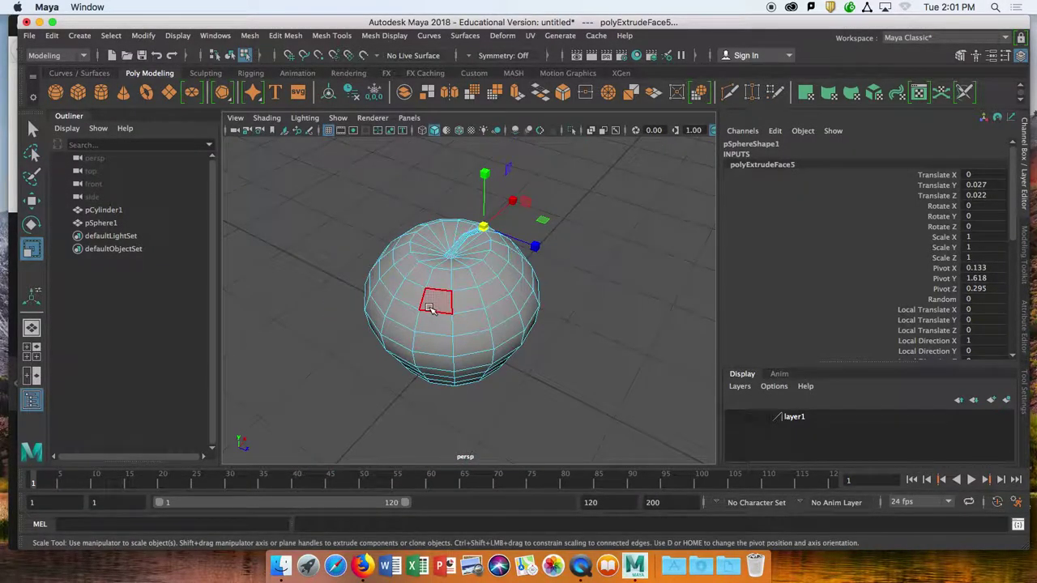
left_click_drag(430, 308, 452, 285, "alt")
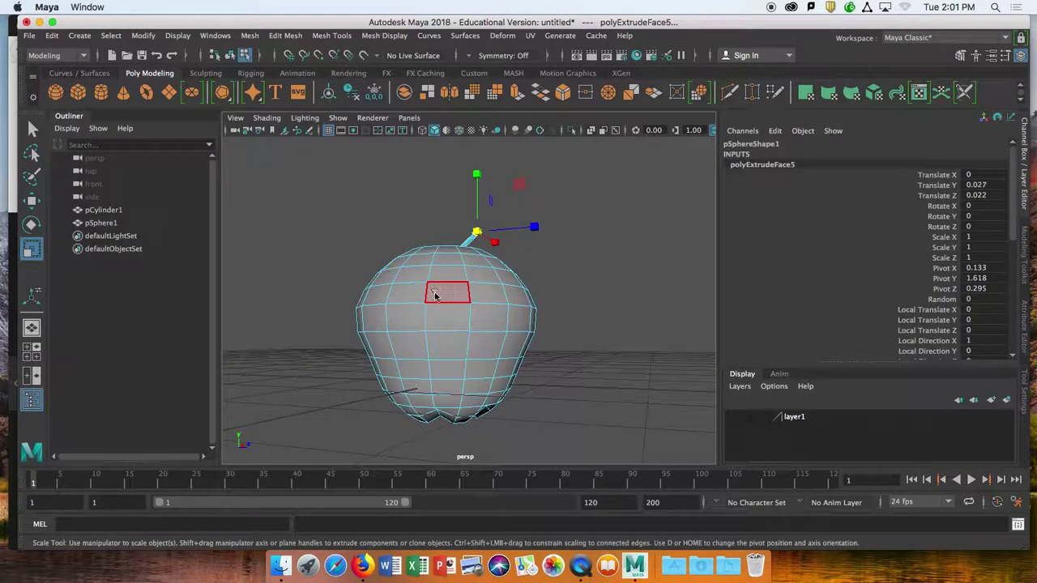
- Return the apple to object mode with unsmoothed display, and switch to Firefox to compare its shape with the reference photo
right_click_drag(479, 222, 495, 180)
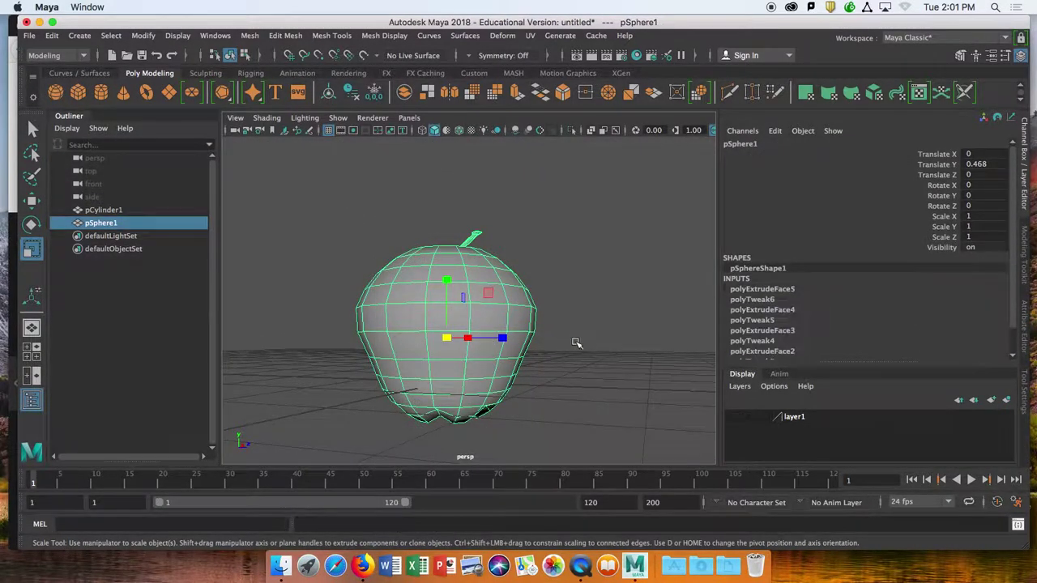
key("1")
scroll(573, 311, "down", 8)
left_click_drag(447, 314, 450, 328, "alt")
scroll(452, 331, "up", 8)
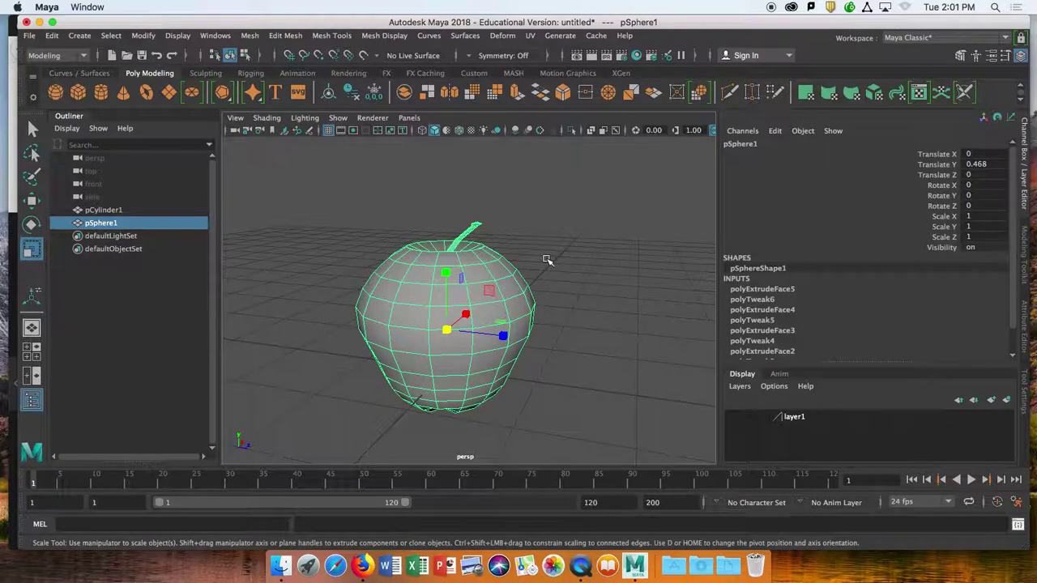
key("super+Tab")
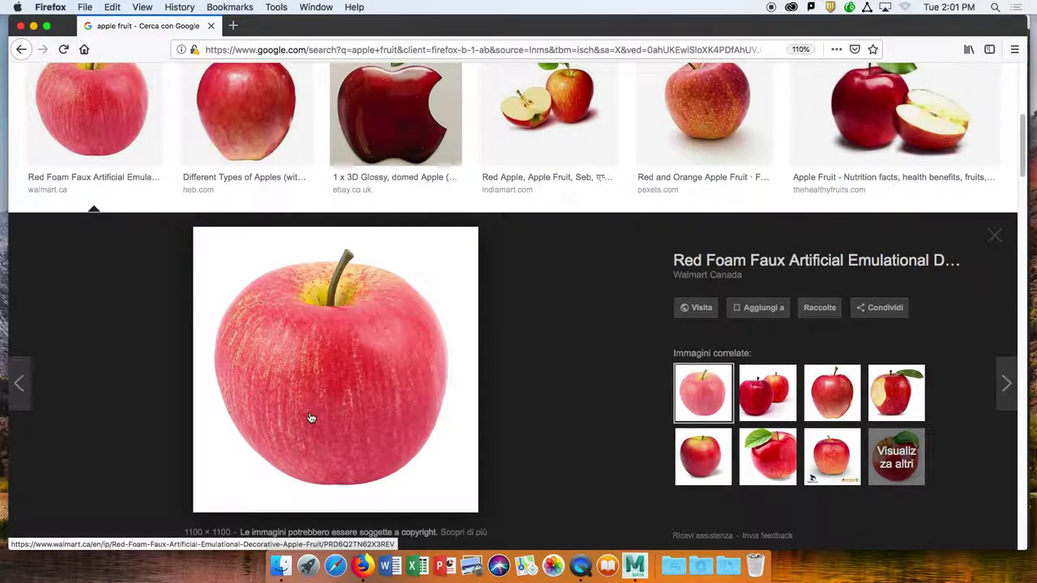
- Switch to Maya and examine the unsmoothed apple from below and from the side, deselecting and reselecting it
key("super+Tab")
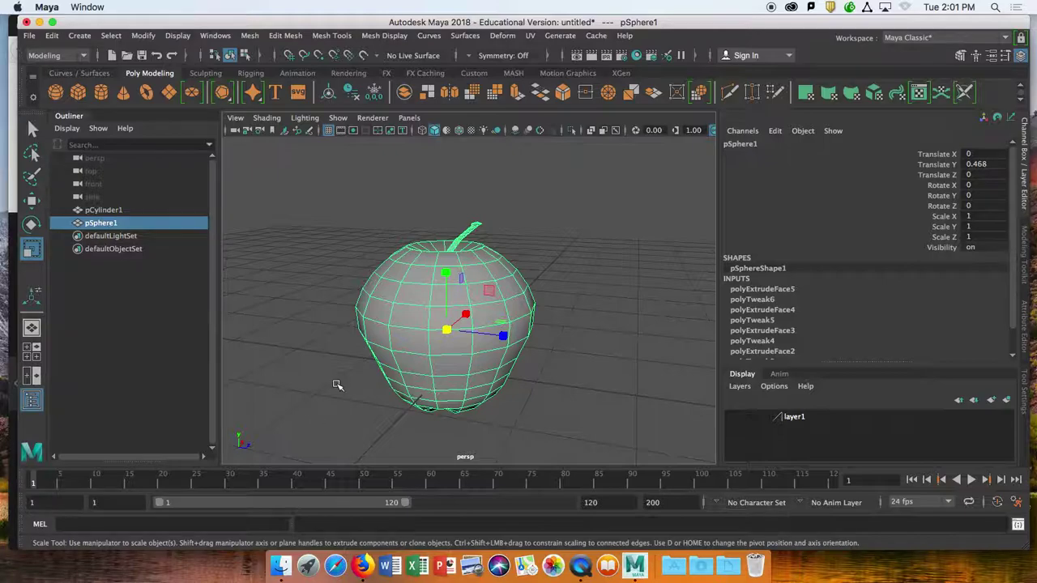
scroll(367, 372, "down", 2)
left_click_drag(367, 372, 394, 326, "alt")
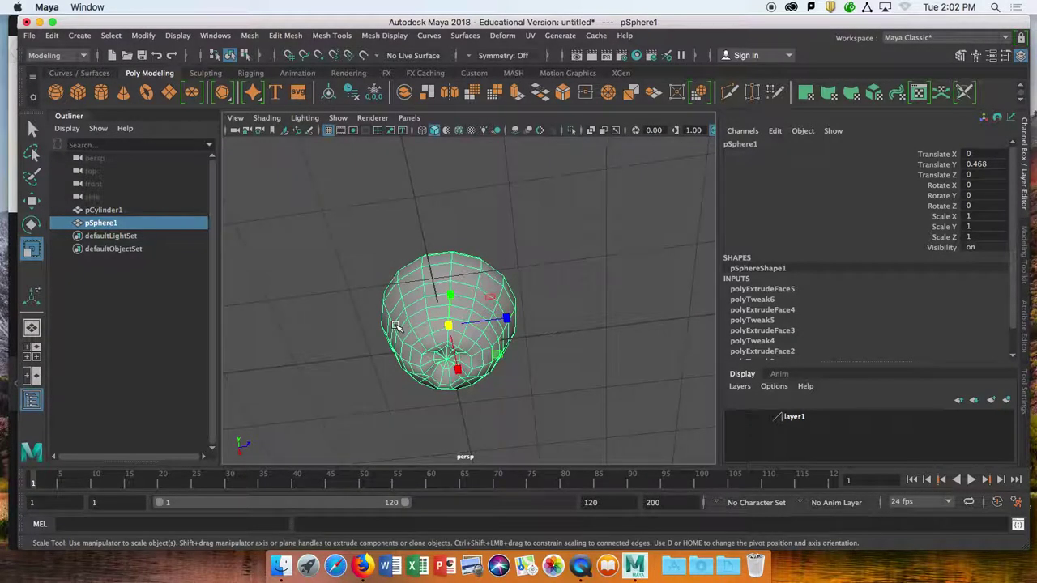
left_click_drag(542, 266, 549, 325, "alt")
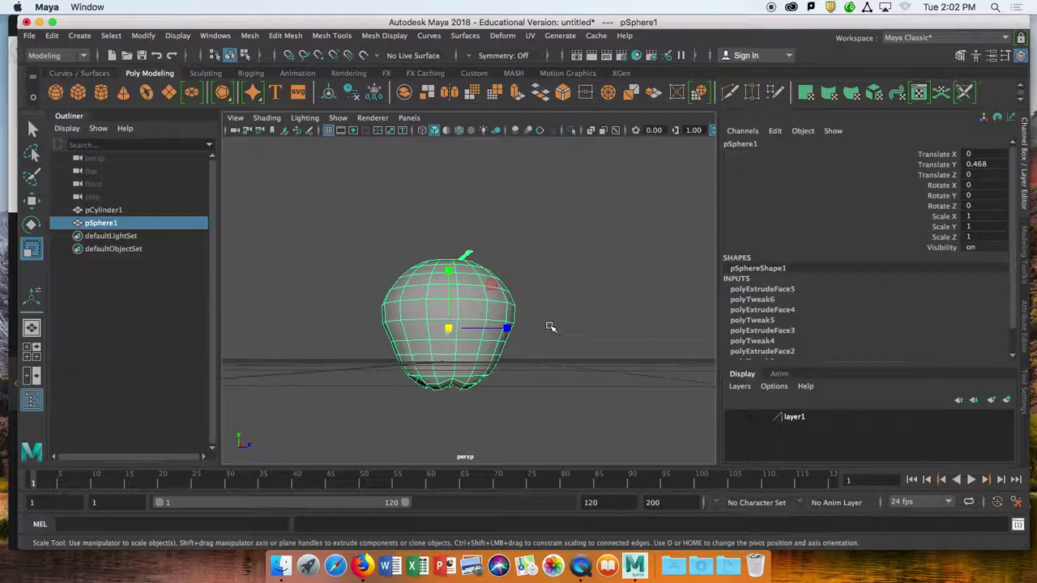
left_click_drag(438, 410, 447, 328, "alt")
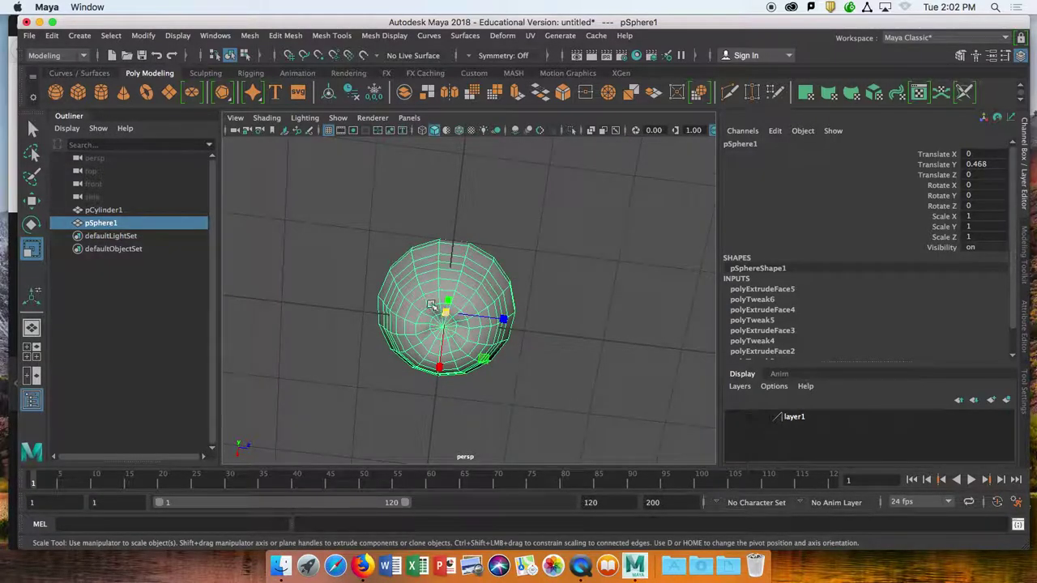
right_click_drag(372, 197, 429, 180)
left_click(549, 248)
left_click_drag(578, 227, 511, 316, "alt")
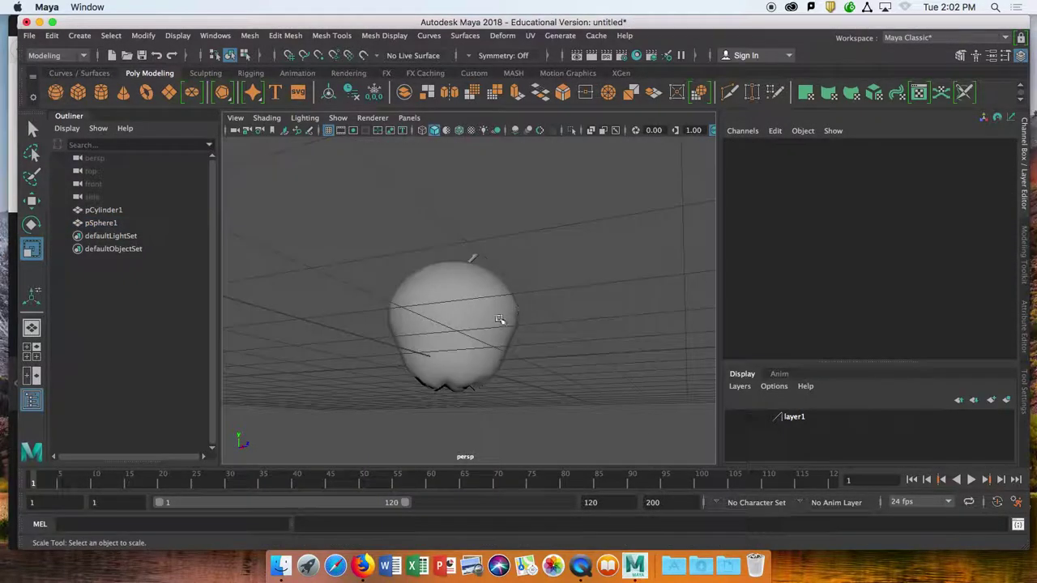
left_click(456, 317)
scroll(455, 317, "up", 3)
middle_click_drag(440, 331, 453, 292, "alt")
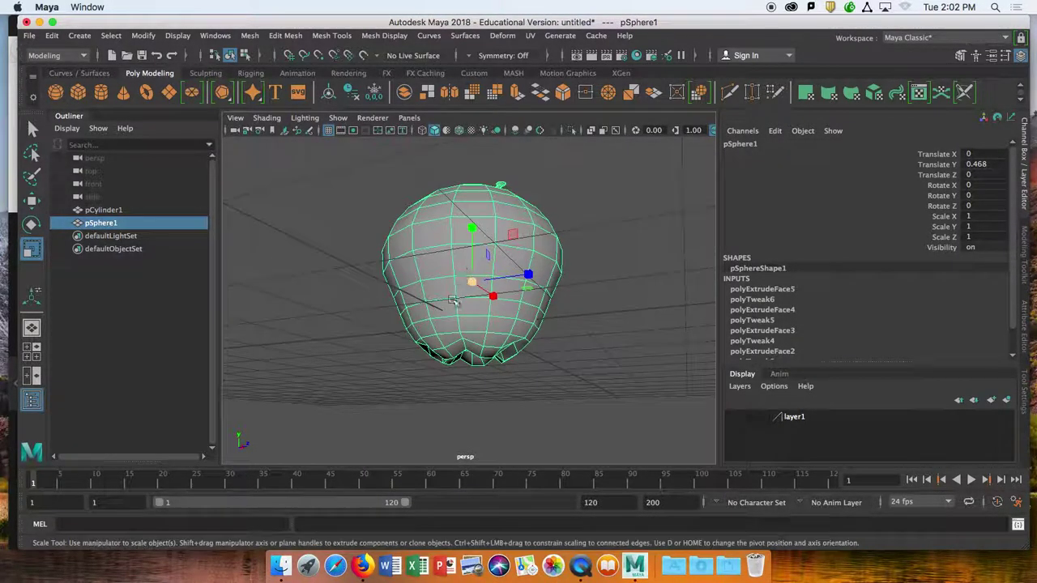
- Try selecting the apple's body faces with the Paint Selection tool, and select a single side face with the Select tool instead
left_click(32, 180)
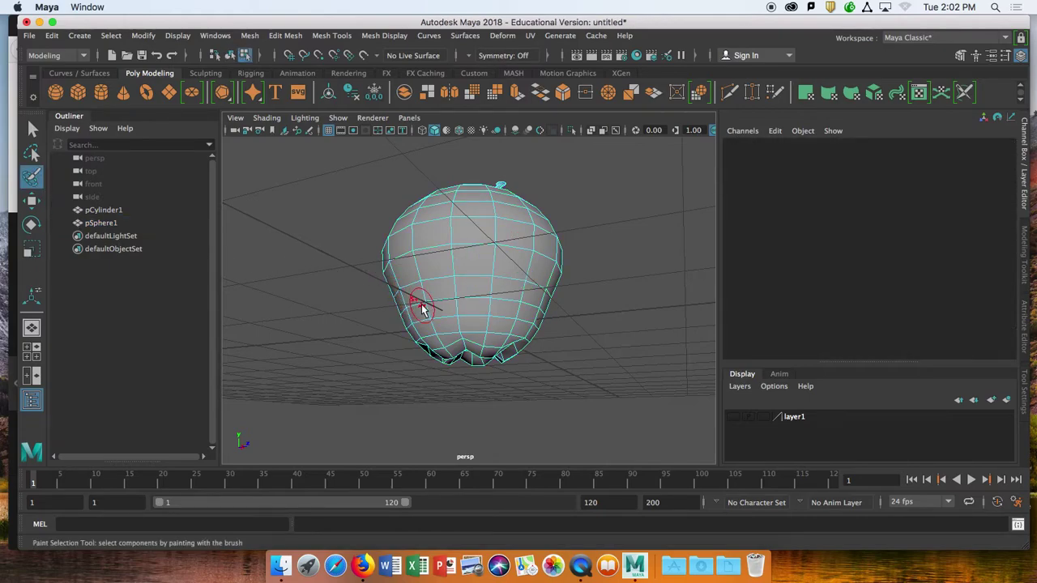
mouse_move(436, 324)
left_mouse_down()
mouse_move(394, 254)
mouse_move(466, 312)
left_mouse_up()
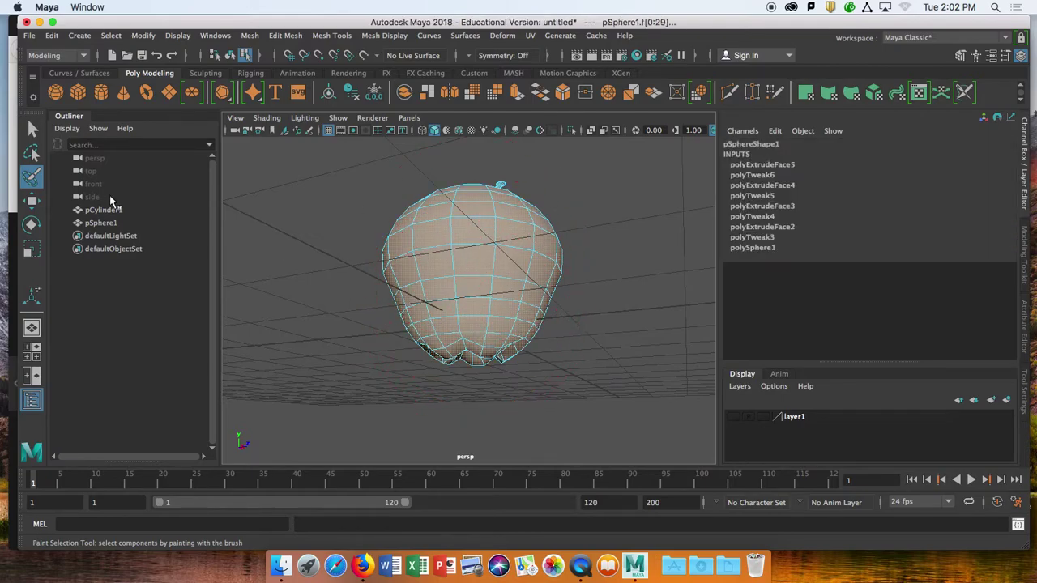
left_click(33, 128)
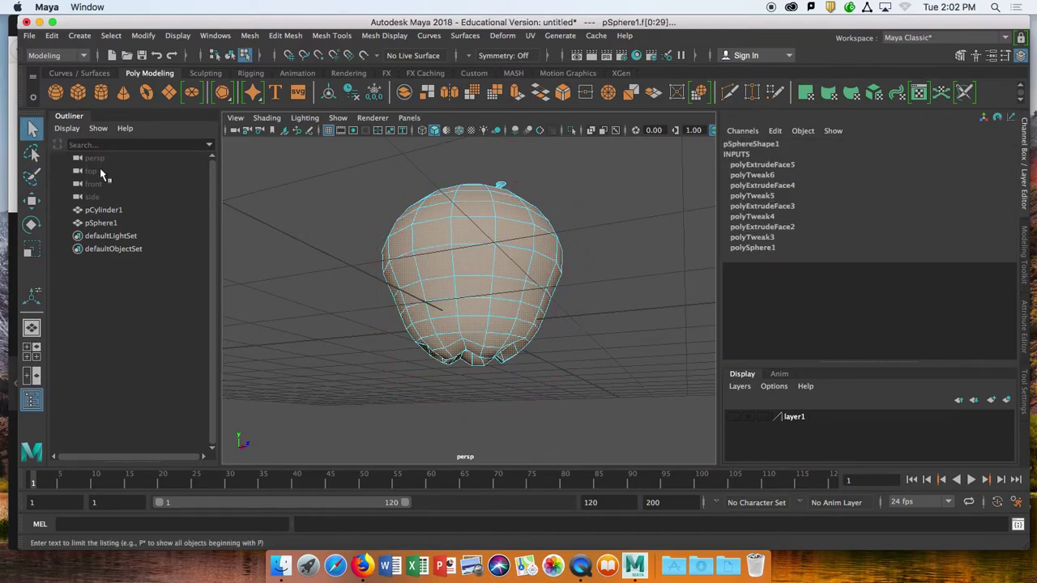
left_click(425, 272)
- Examine the apple's underside and stem base from several angles, clear the face selection, and frame the whole apple
scroll(466, 347, "down", 3)
scroll(465, 347, "up", 5)
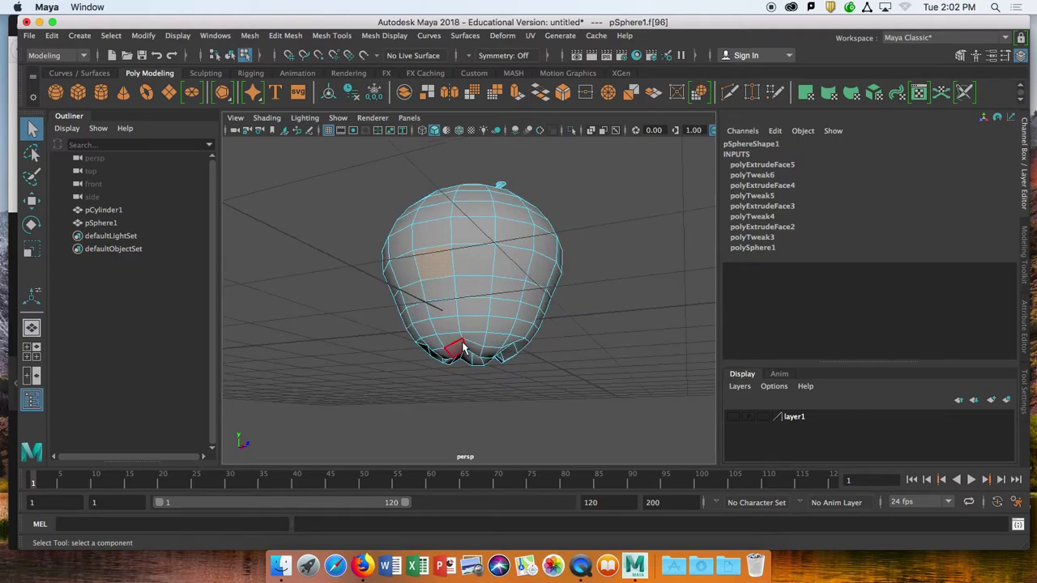
left_click_drag(445, 348, 453, 292, "alt")
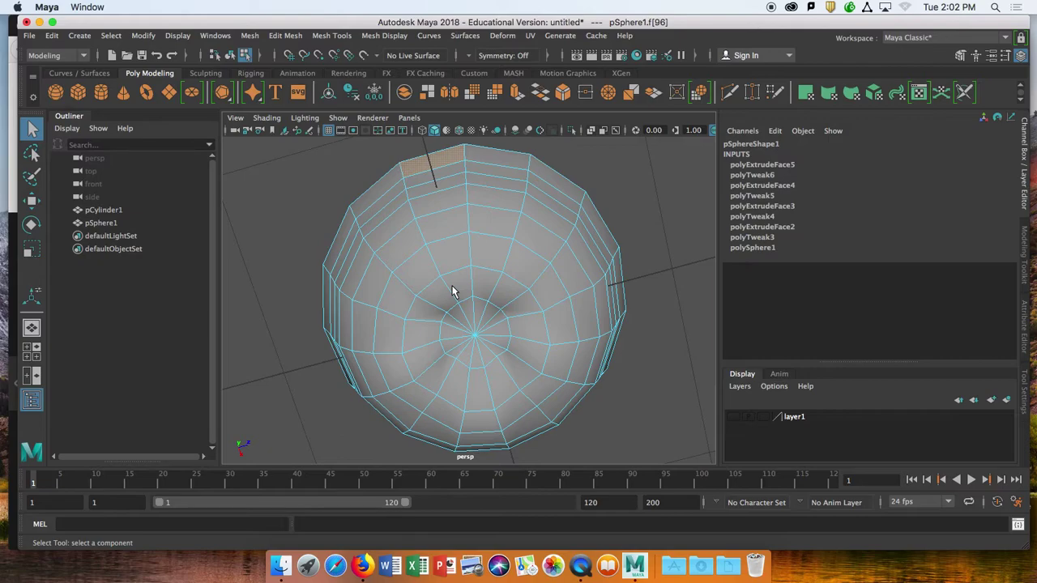
scroll(453, 292, "down", 3)
left_click_drag(453, 292, 435, 380, "alt")
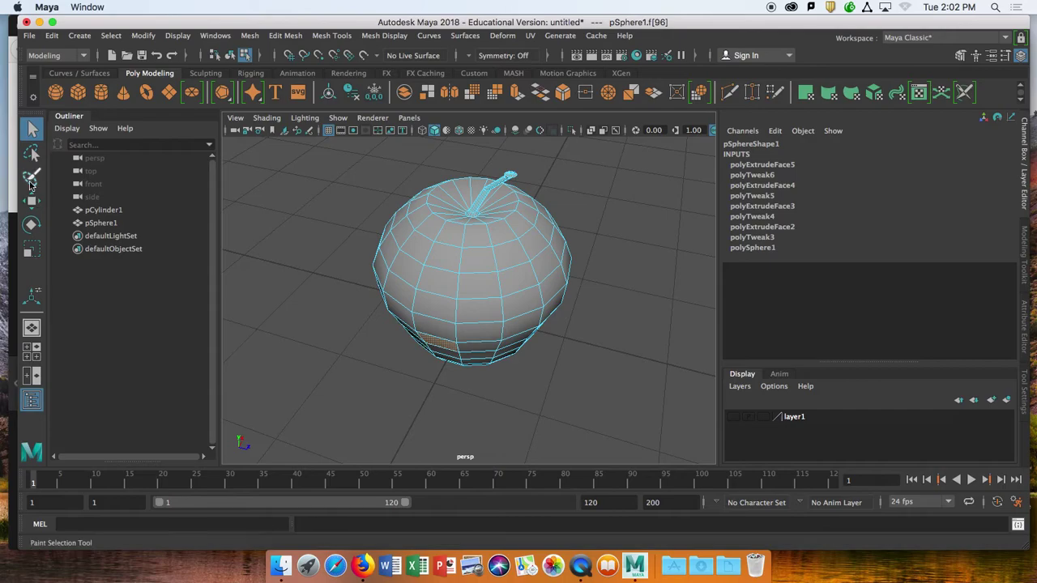
left_click_drag(435, 398, 488, 290, "alt")
left_click(492, 278)
scroll(511, 283, "down", 3)
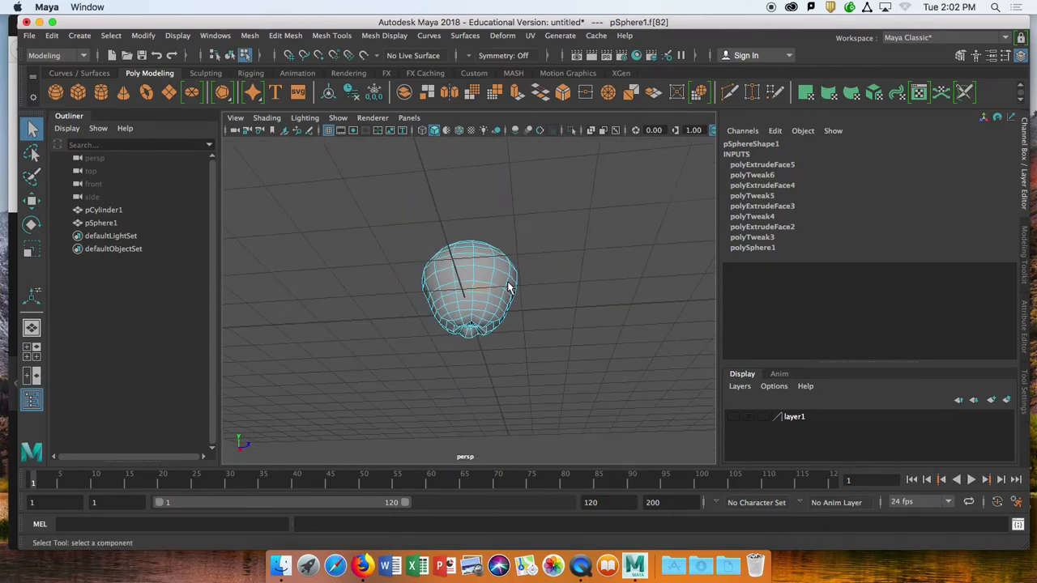
scroll(505, 294, "up", 10)
scroll(444, 374, "down", 6)
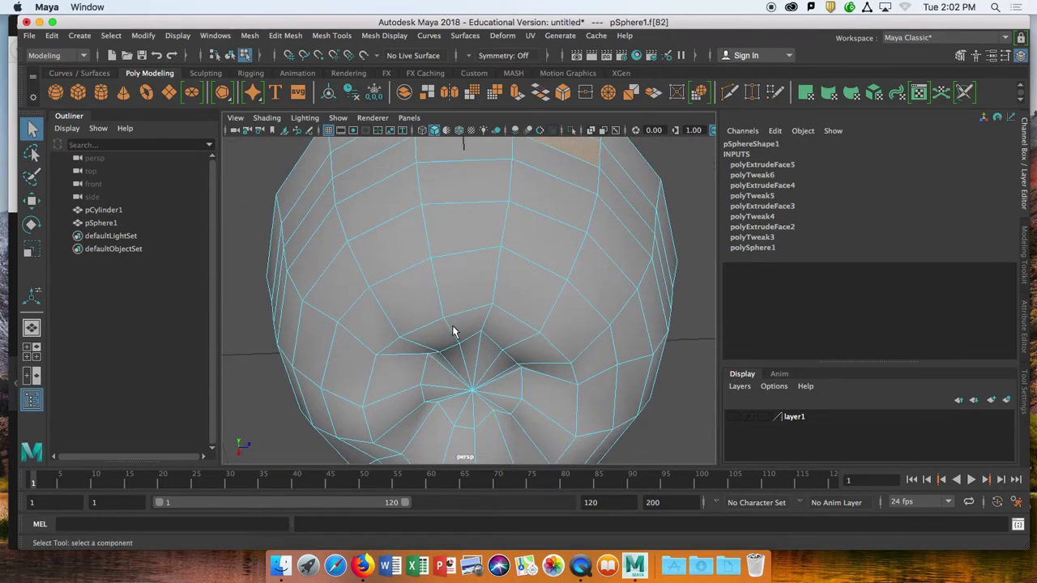
left_click_drag(491, 275, 472, 371, "alt")
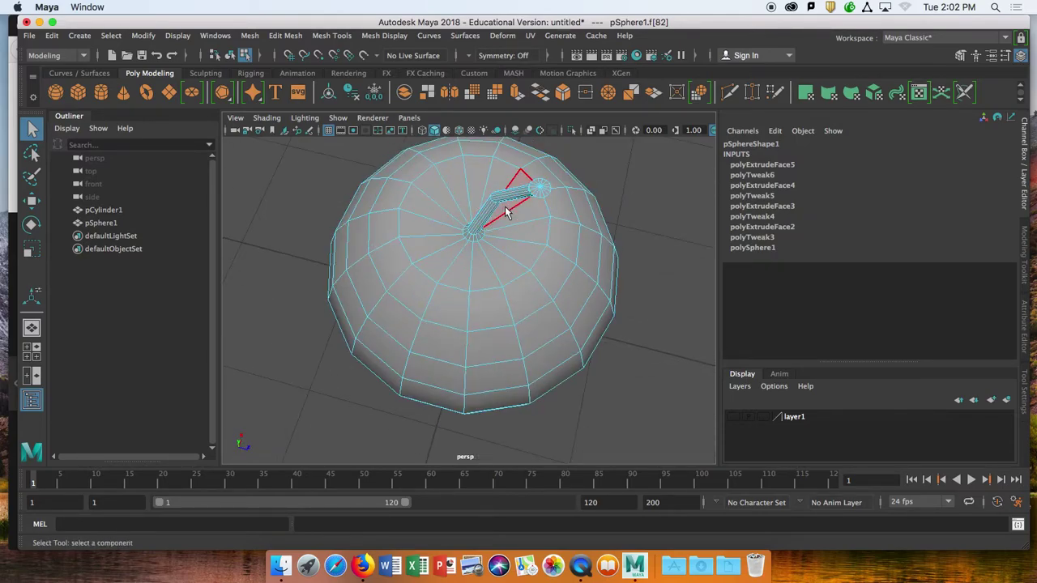
scroll(484, 282, "down", 2)
scroll(483, 283, "up", 5)
scroll(483, 283, "down", 4)
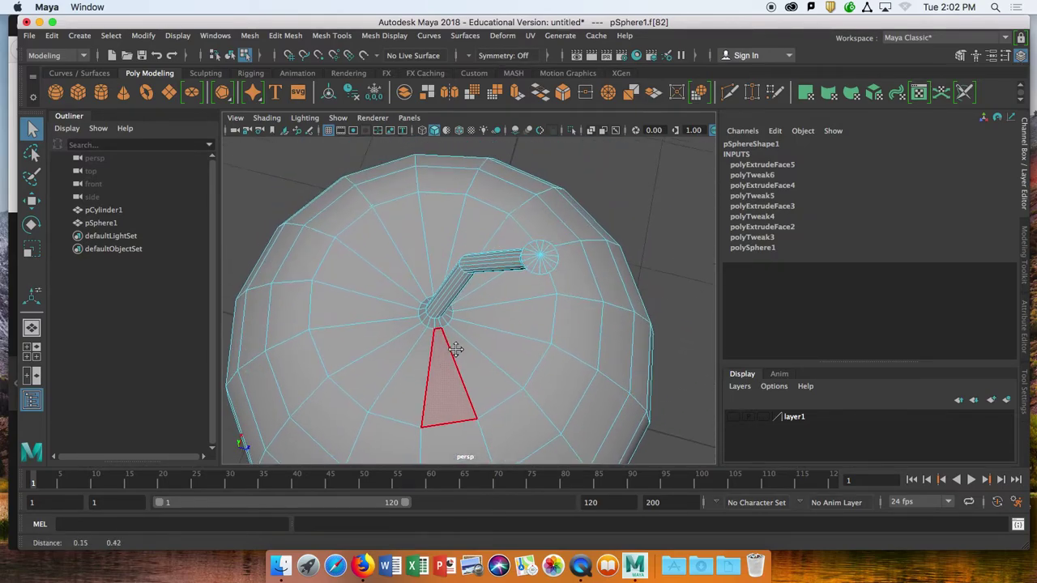
left_click_drag(435, 396, 477, 284, "alt")
scroll(476, 279, "down", 3)
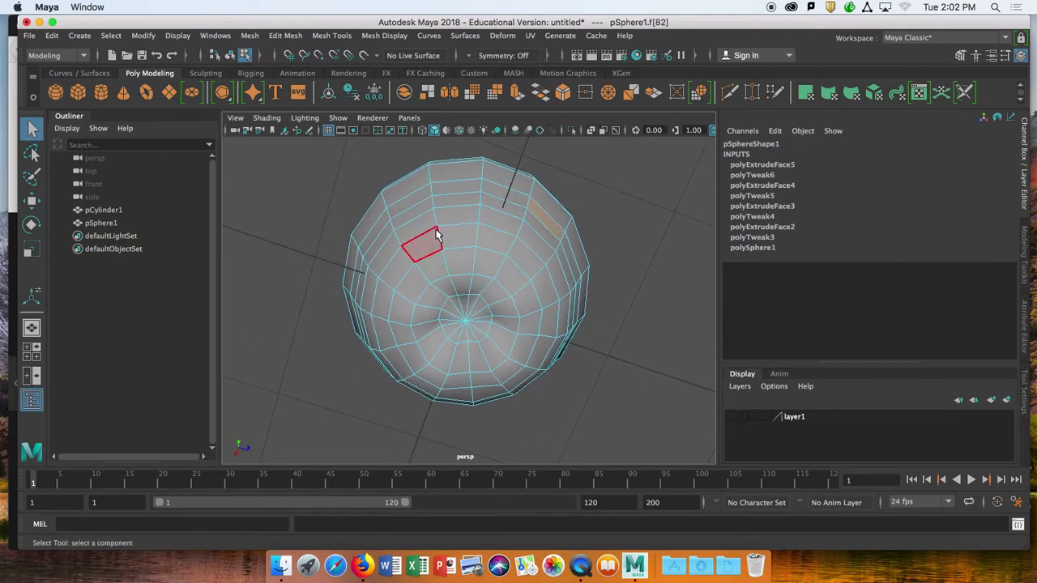
left_click_drag(521, 236, 564, 252, "alt")
left_click(657, 253)
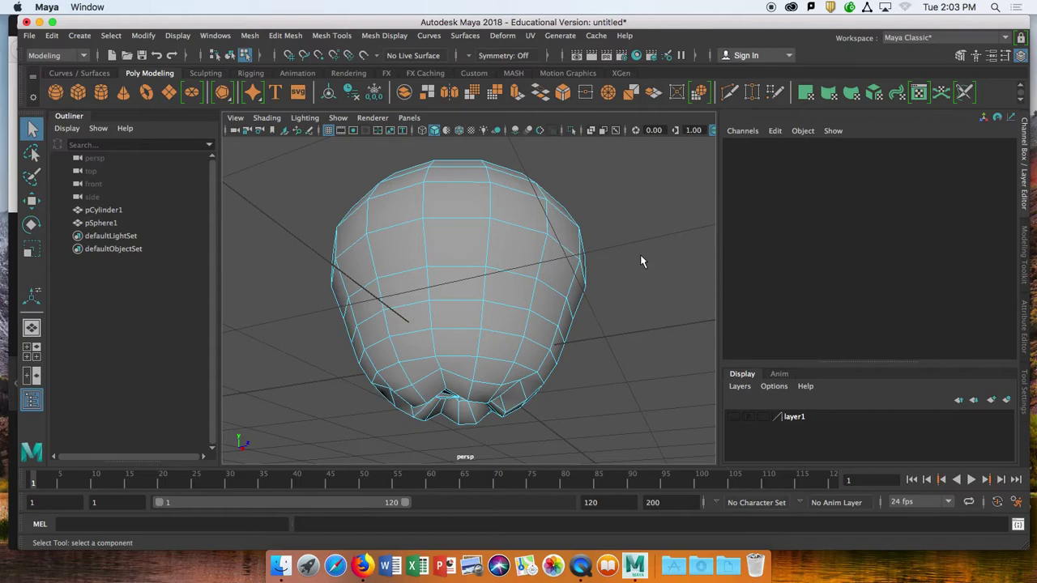
key("a")
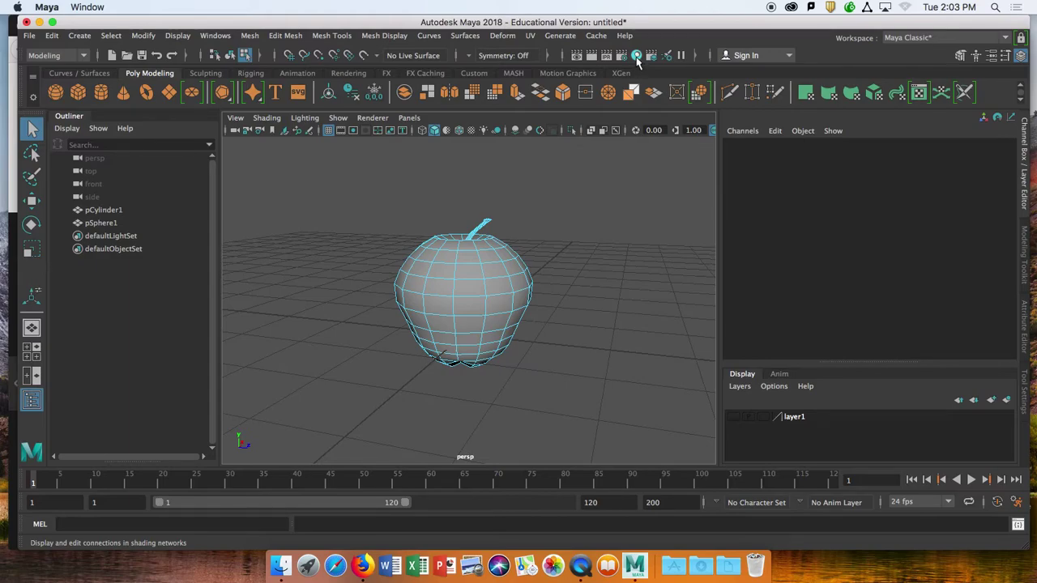
- Open the Hypershade and enlarge its window over most of the workspace
left_click(207, 37)
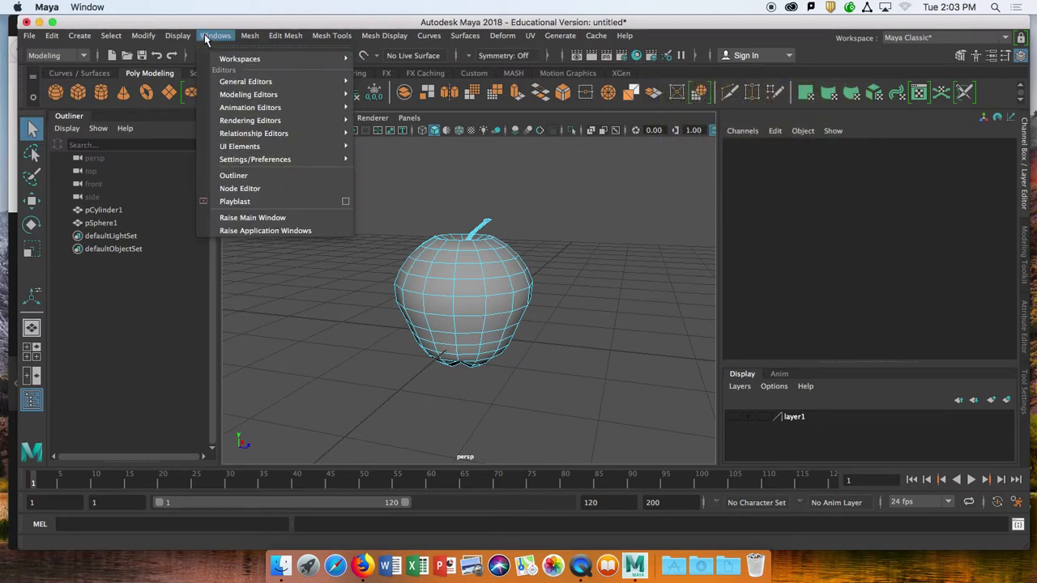
mouse_move(320, 123)
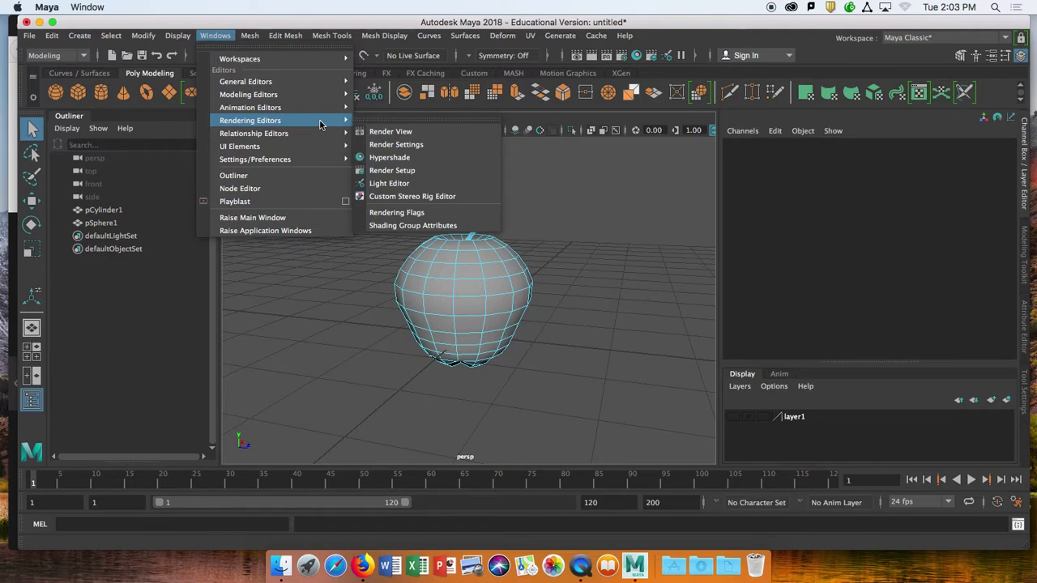
left_click(418, 159)
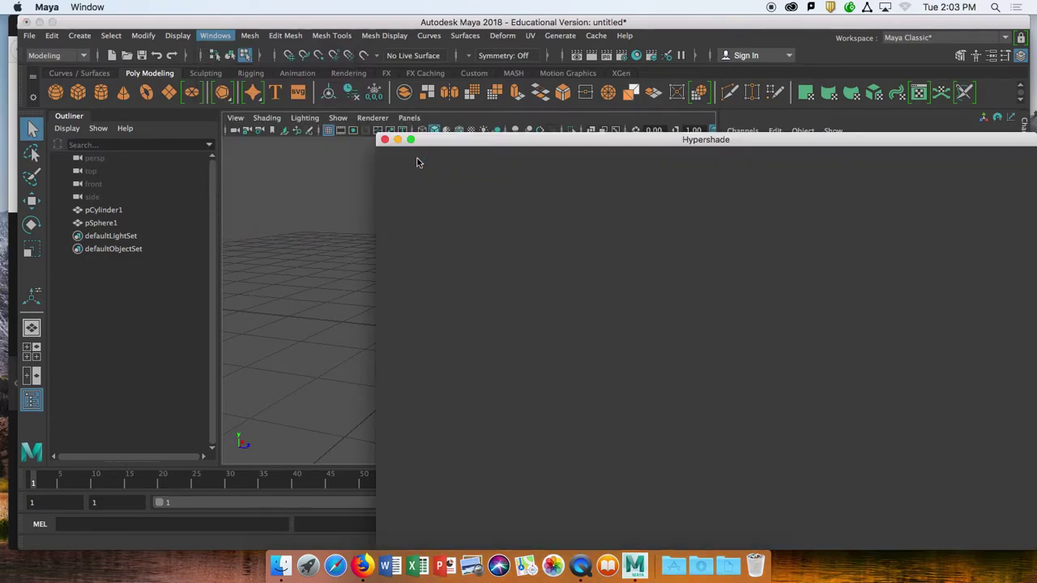
left_click_drag(454, 142, 241, 82)
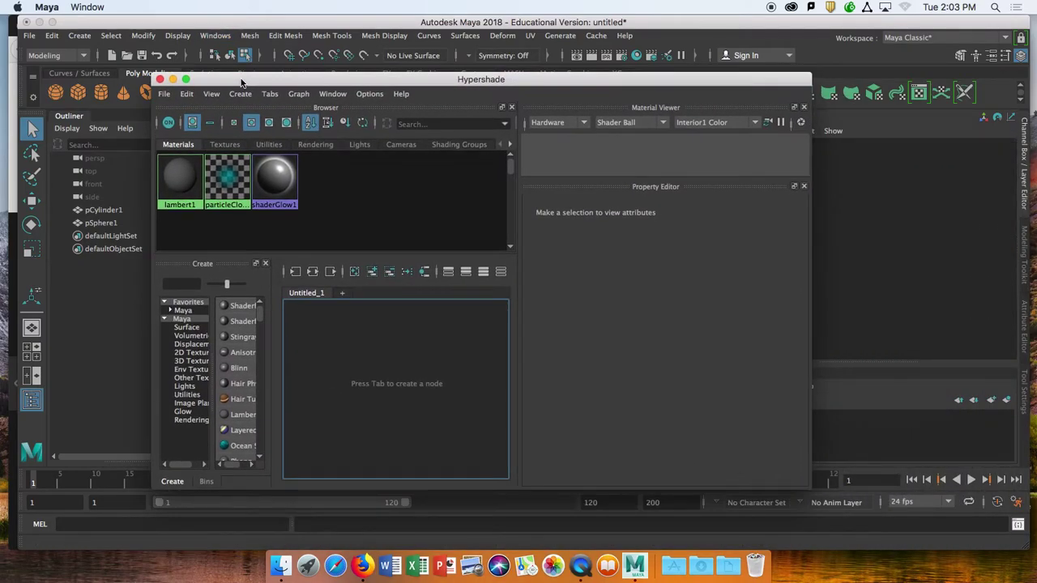
left_click_drag(809, 74, 932, 39)
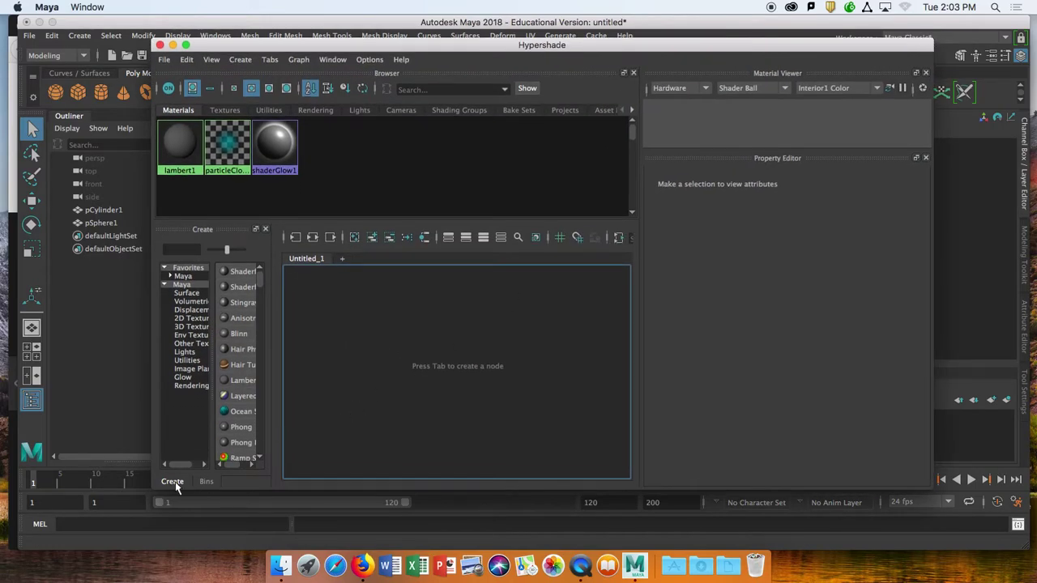
left_click_drag(153, 487, 91, 510)
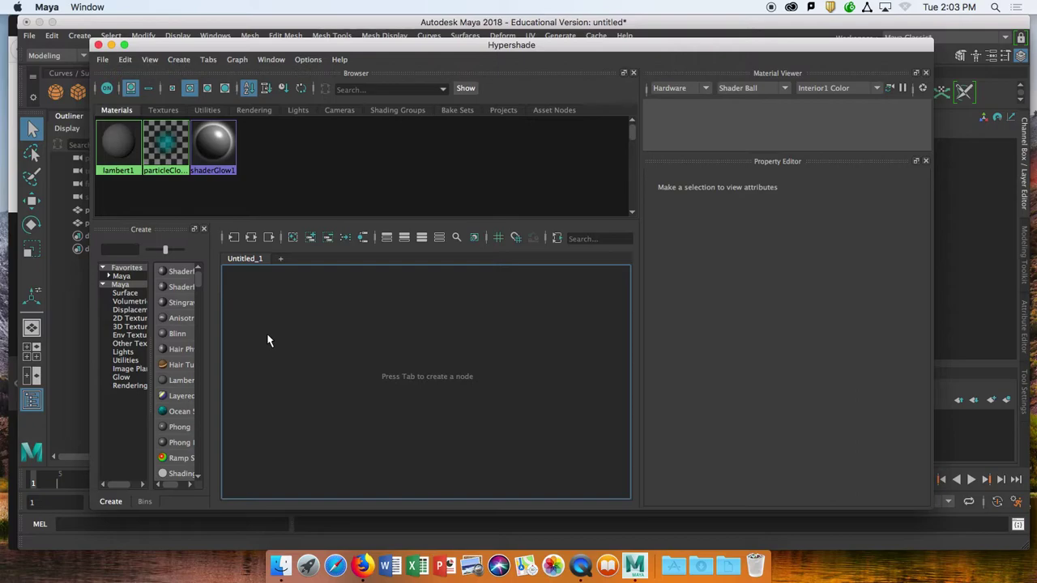
- Widen the Hypershade's node creation area and list only Maya's favorite surface materials
mouse_move(212, 353)
left_mouse_down()
mouse_move(230, 351)
mouse_move(222, 359)
left_mouse_up()
left_click_drag(219, 397, 317, 396)
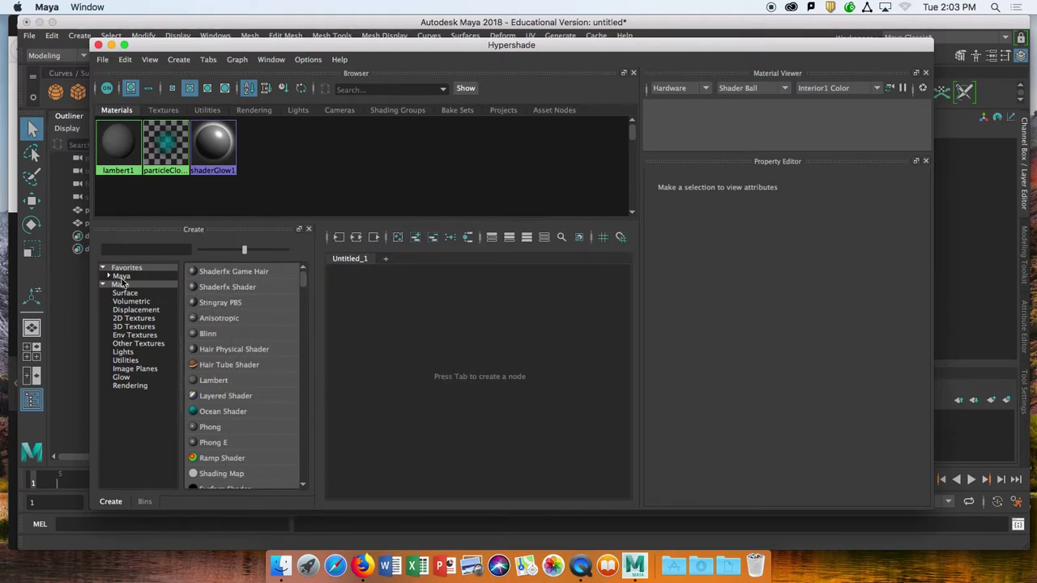
left_click(122, 276)
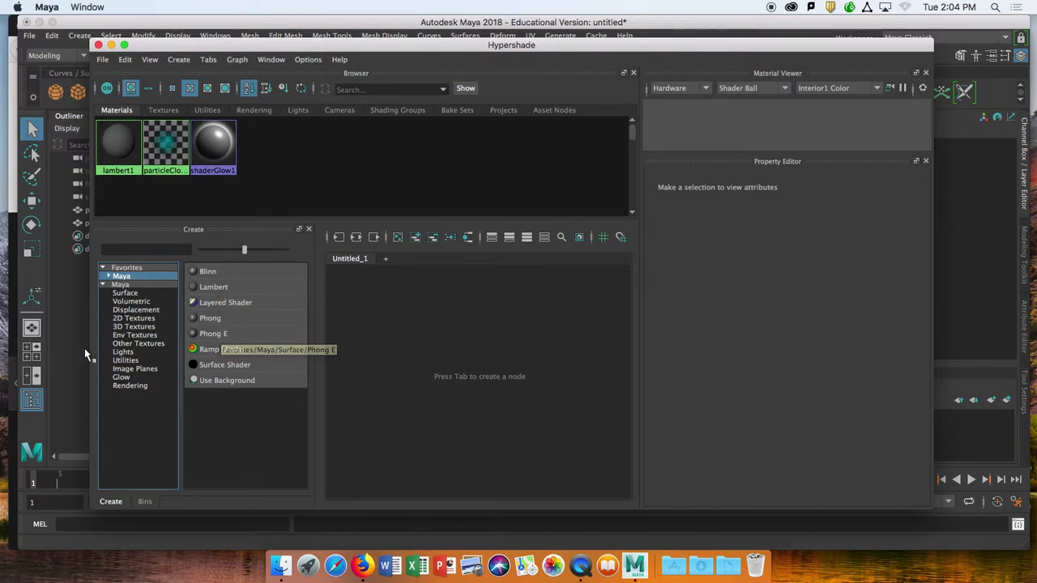
left_click_drag(88, 356, 61, 356)
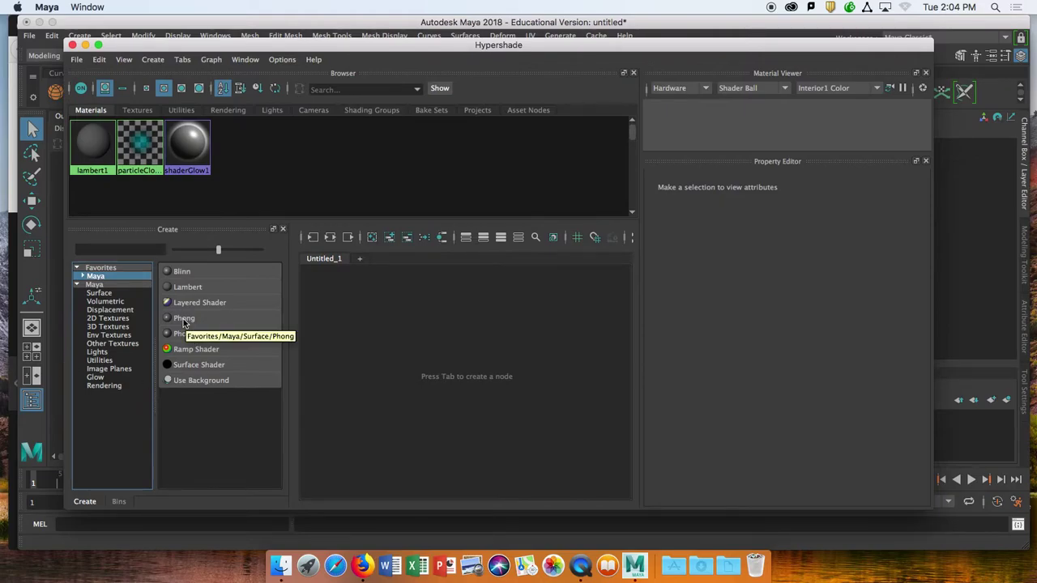
- Switch to Firefox and examine the surface shine and colors of the glossy 3D apple and the red and orange apple
key("super+Tab")
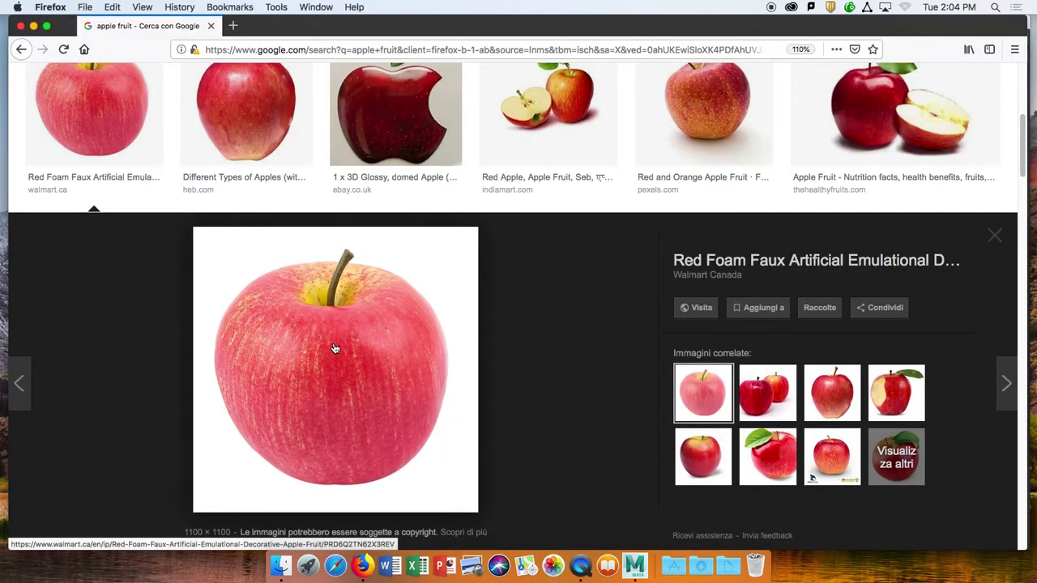
left_click(395, 121)
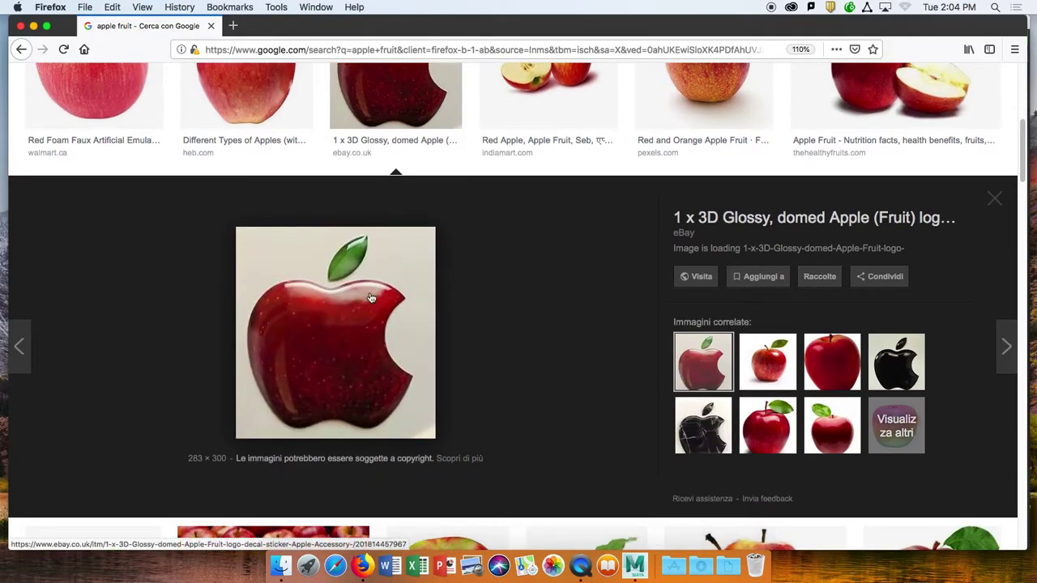
key("super+Tab")
key("super+Tab")
scroll(442, 267, "up", 2)
scroll(653, 159, "up", 1)
left_click(653, 159)
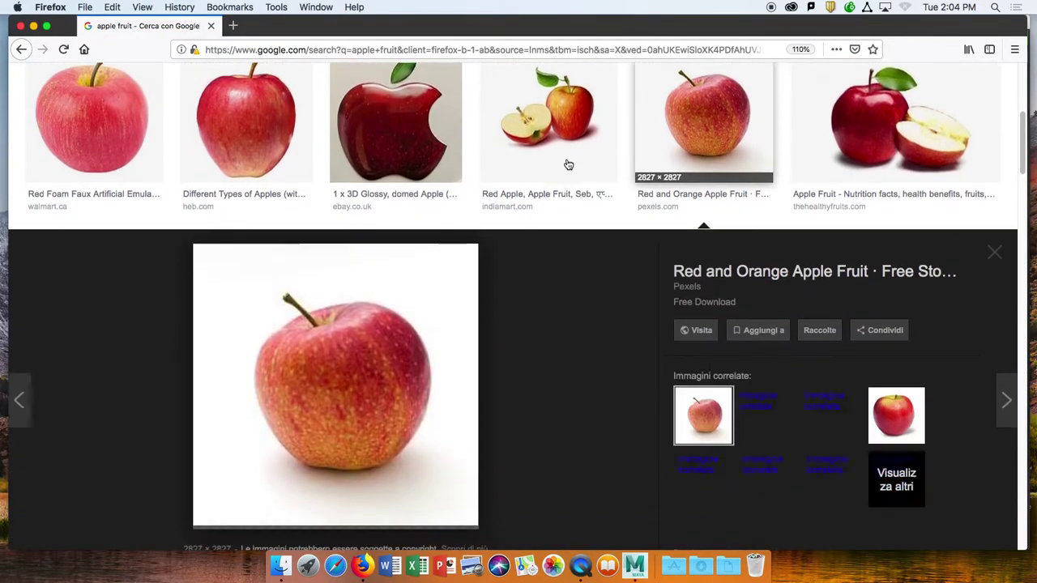
- Switch to Maya, create a Phong material in the Hypershade, and name it Apple_Body
key("super+Tab")
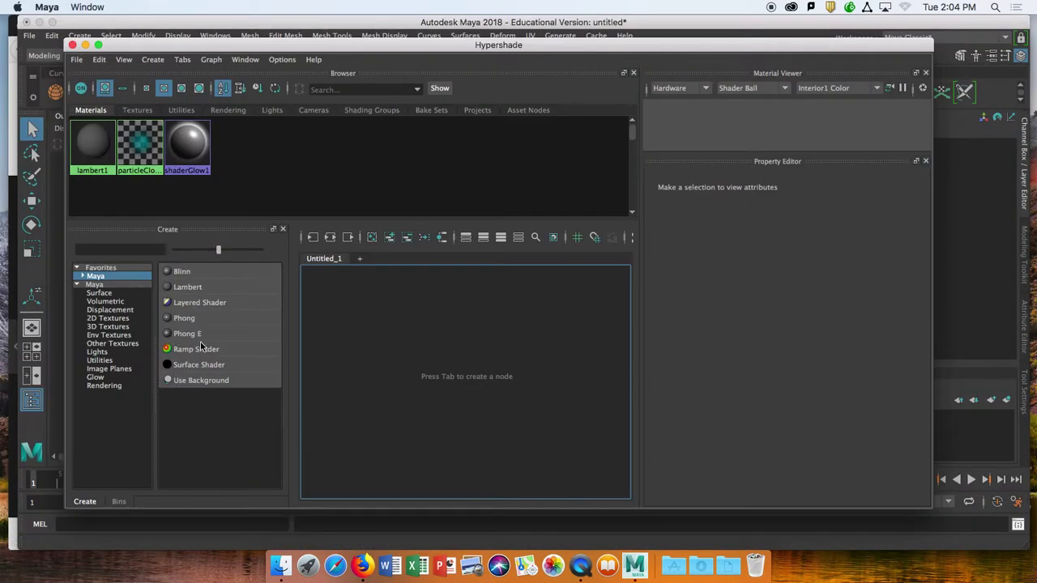
left_click(186, 319)
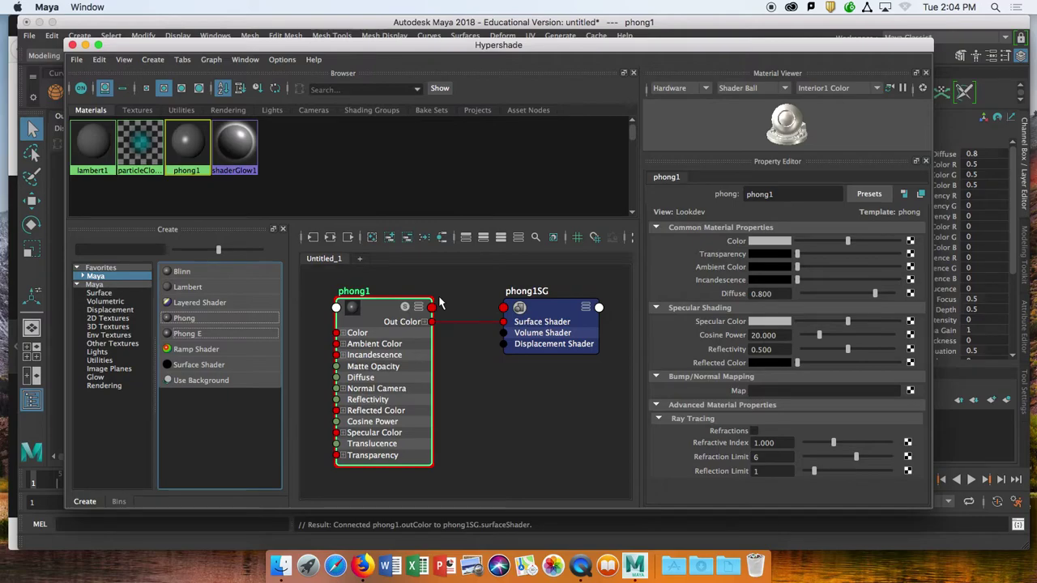
left_click(809, 194)
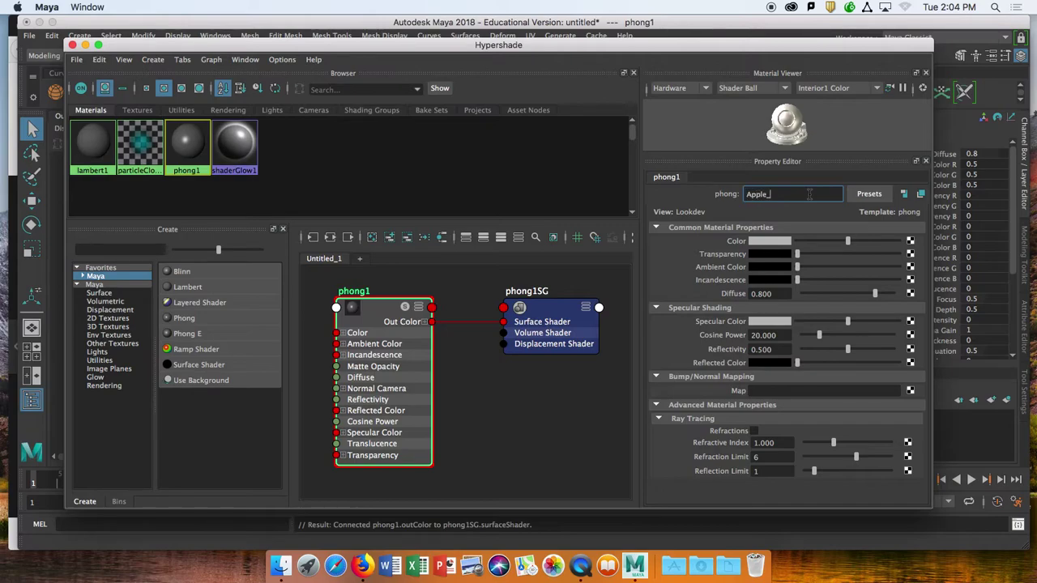
type("Apple_Body")
key("Return")
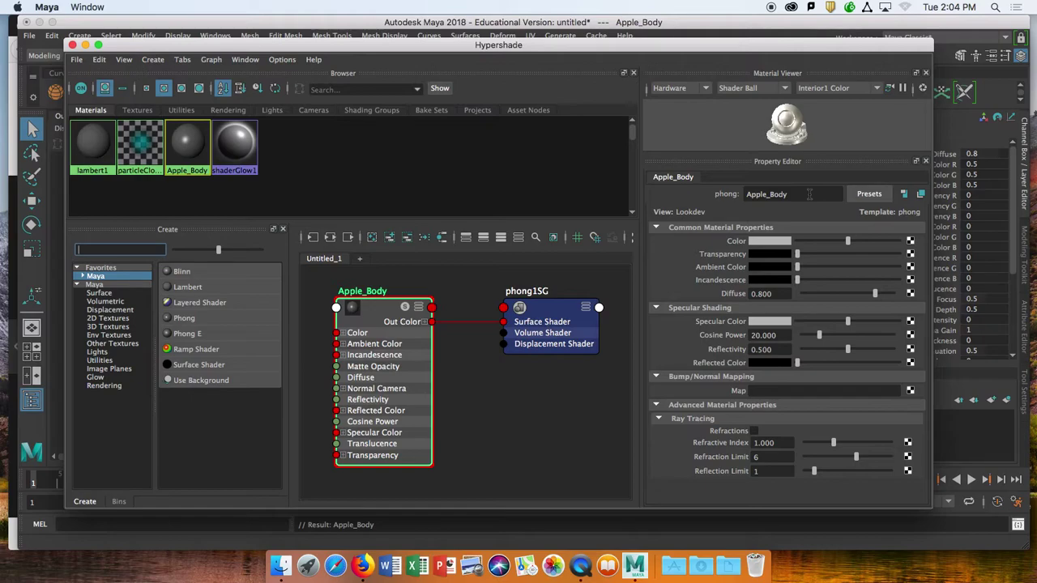
- Set the Apple_Body material's color to a slightly darkened red with hue 360 and value 0.770
left_click(765, 242)
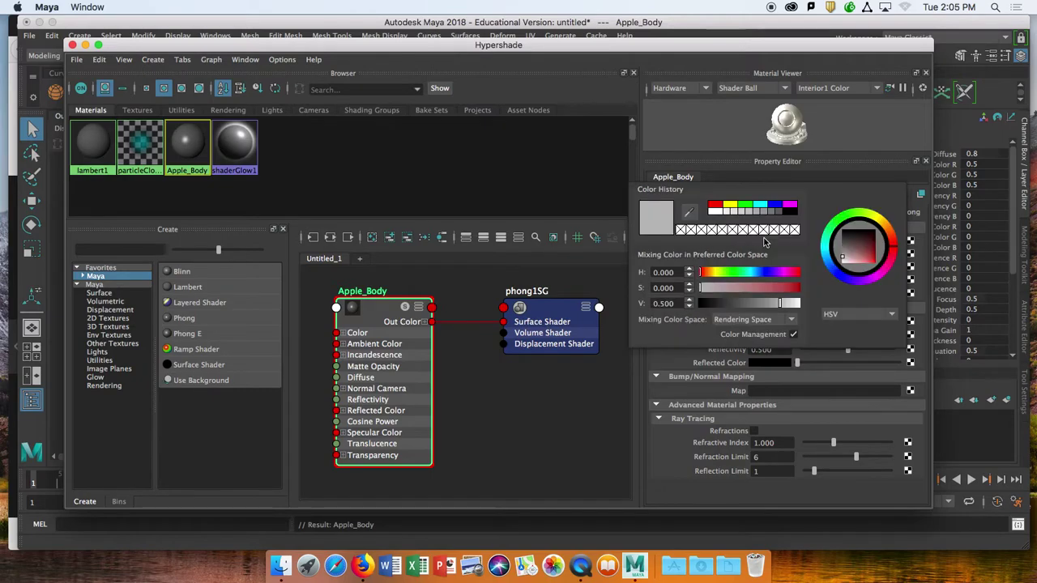
left_click(707, 273)
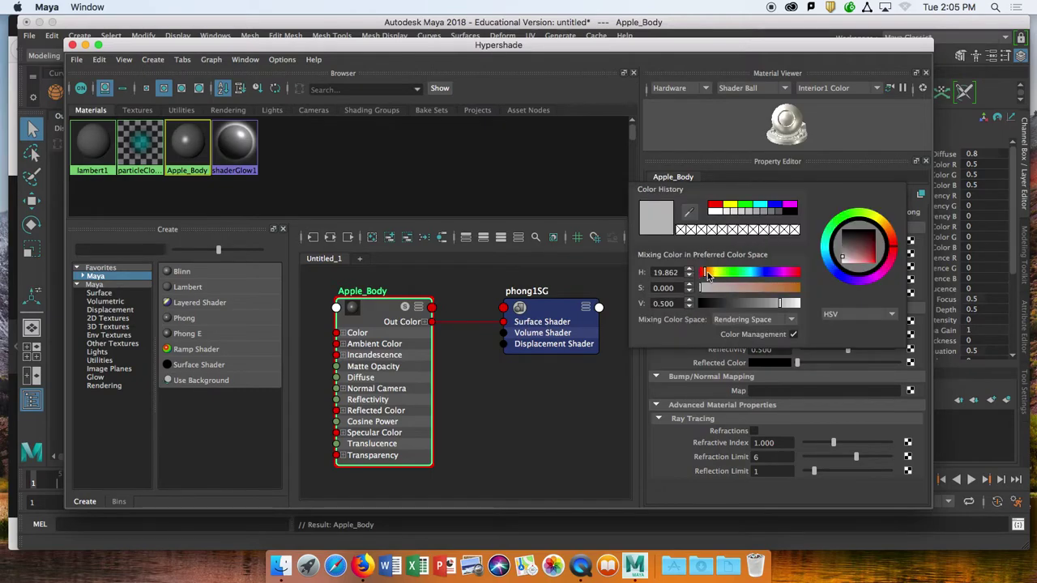
left_click(715, 207)
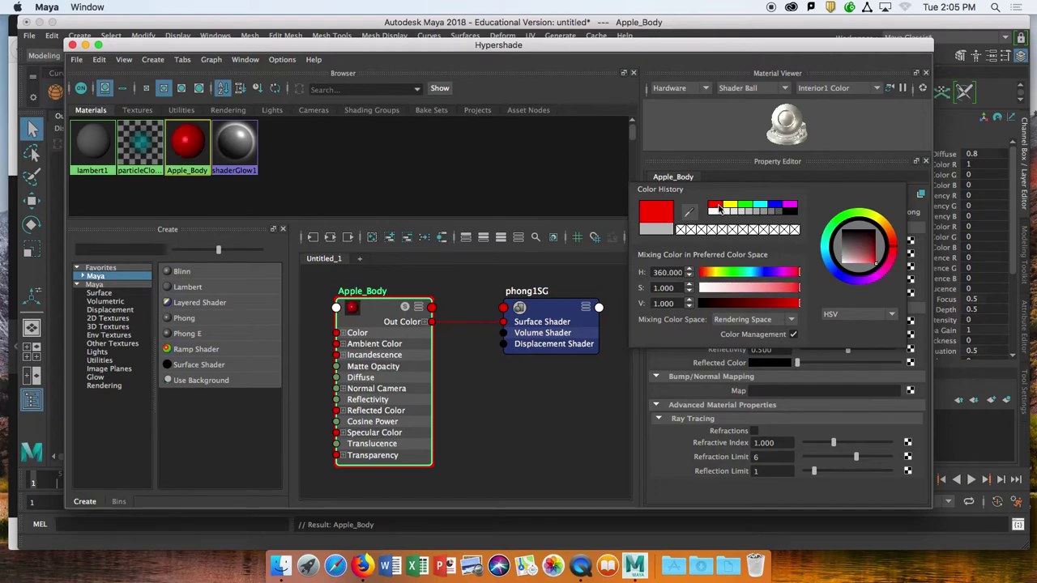
mouse_move(792, 290)
left_mouse_down()
mouse_move(739, 289)
mouse_move(794, 289)
mouse_move(793, 304)
left_mouse_up()
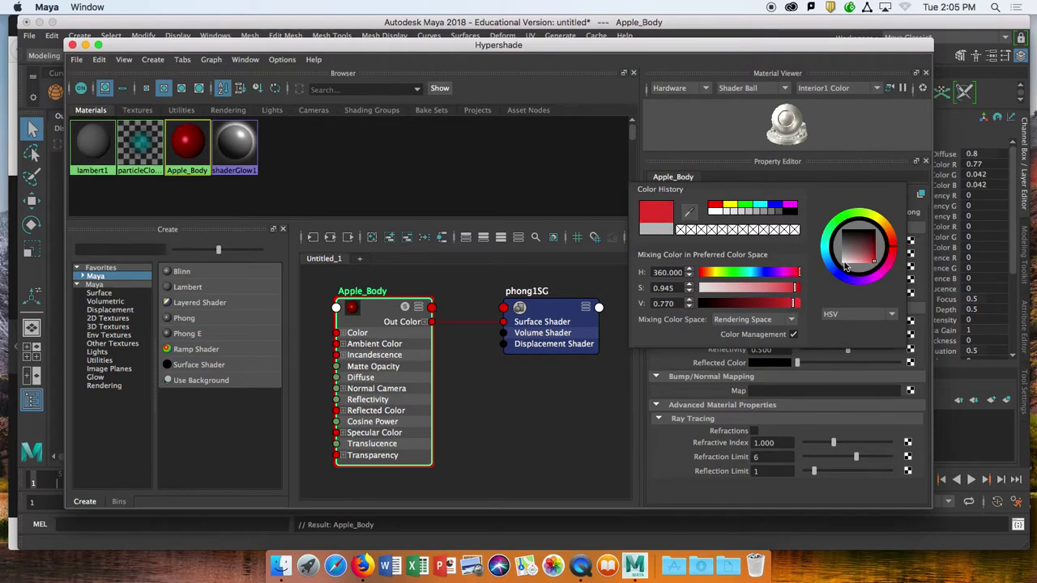
left_click(798, 290)
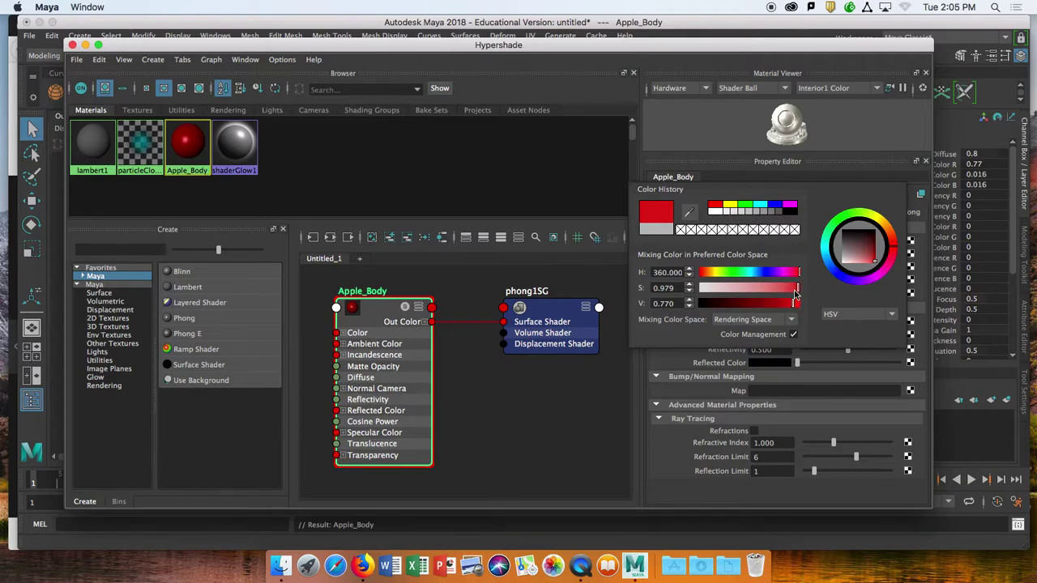
left_click_drag(796, 290, 779, 290)
left_click(561, 409)
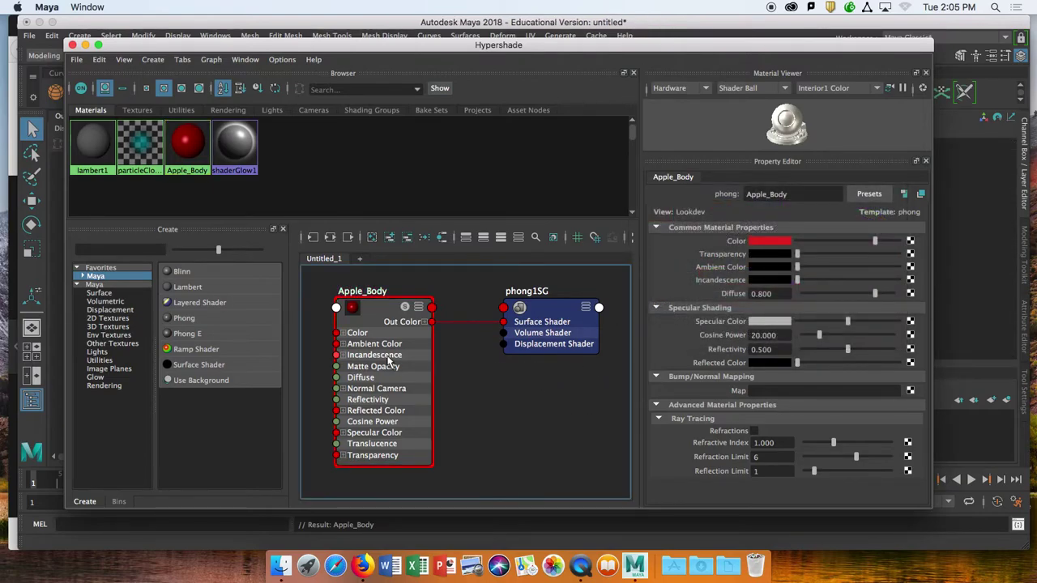
- Create a Lambert material in the Hypershade and name it Apple_Stem
scroll(471, 363, "down", 2)
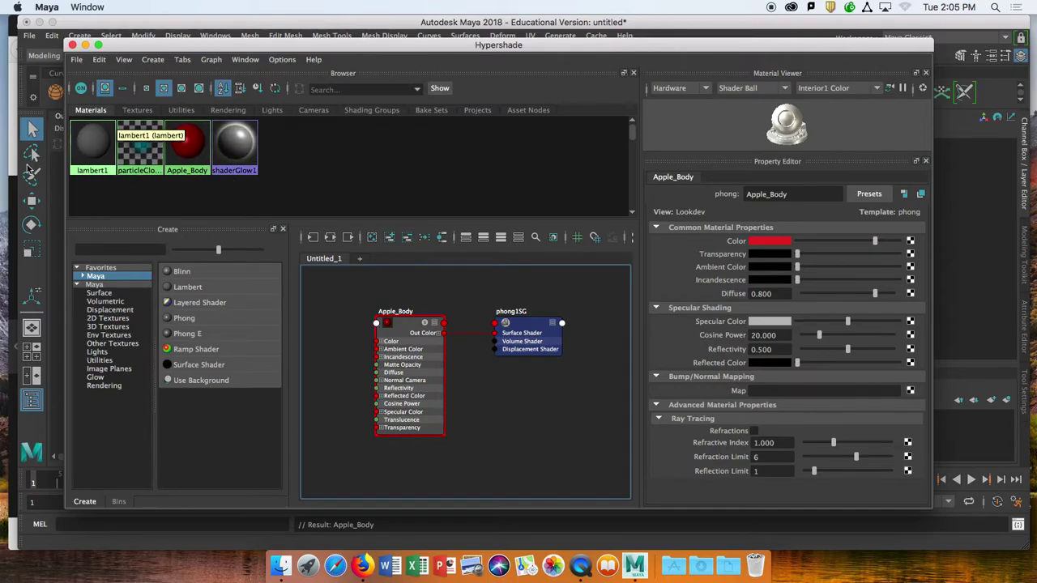
left_click(192, 289)
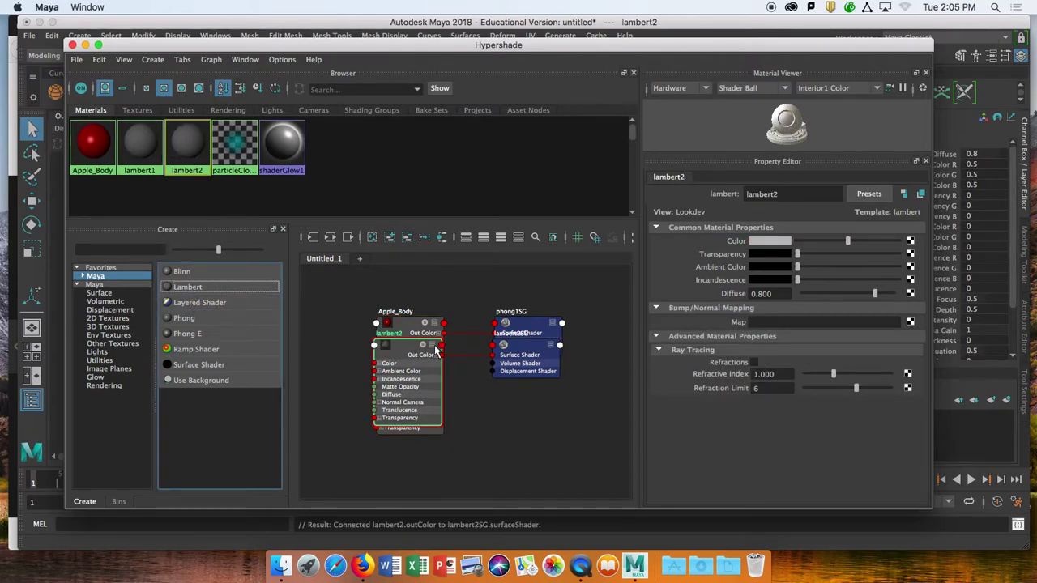
left_click(784, 194)
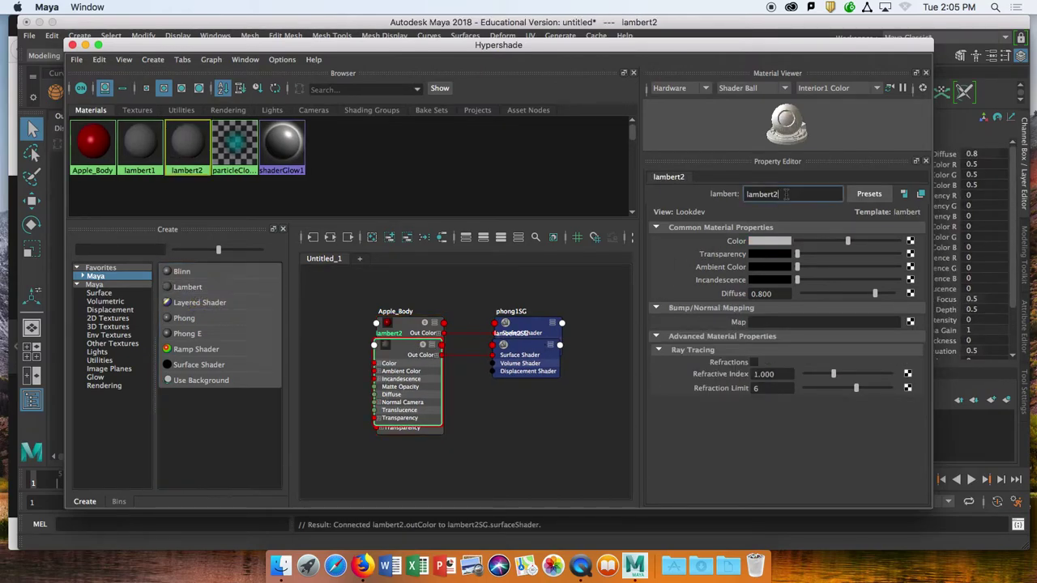
left_click_drag(790, 195, 715, 211)
type("Apple St")
key("BackSpace")
key("BackSpace")
key("BackSpace")
type("_Stem")
key("Return")
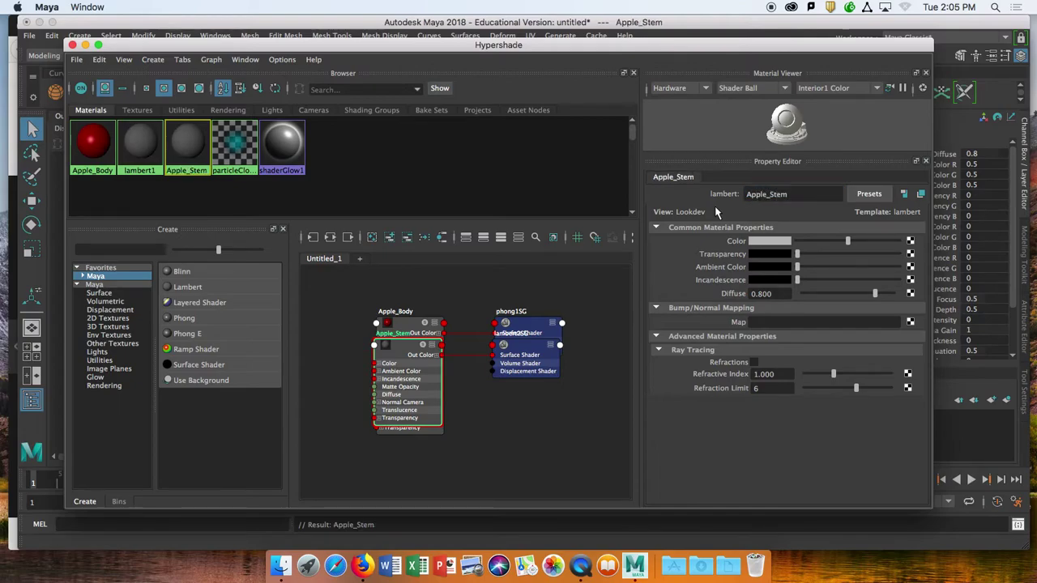
- Set the Apple_Stem material's color to a dark orange-brown with full saturation and value 0.219
left_click(762, 239)
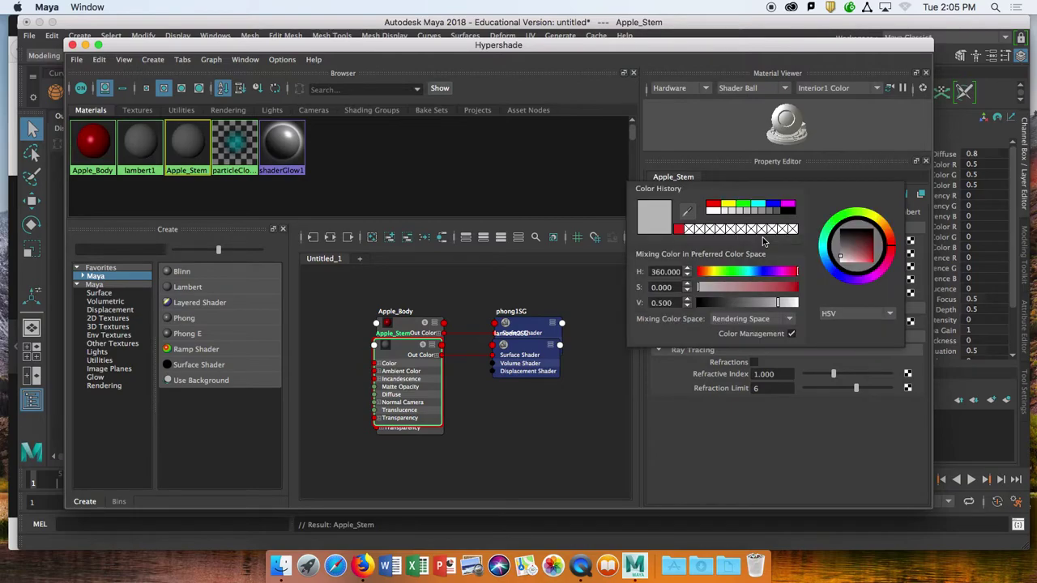
left_click_drag(891, 251, 887, 232)
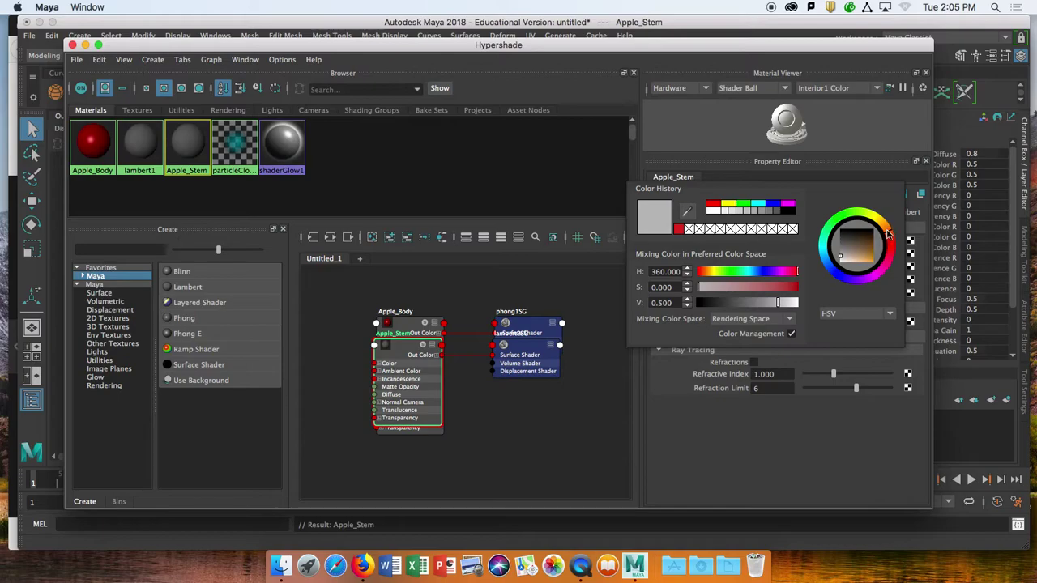
left_click_drag(753, 288, 813, 283)
left_click(891, 243)
left_click_drag(891, 247, 888, 233)
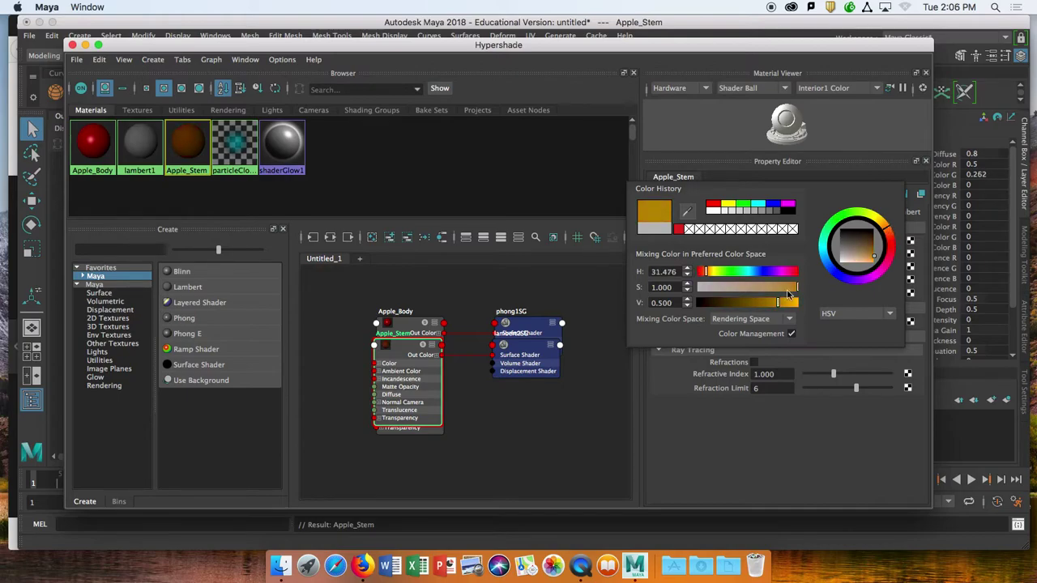
left_click_drag(782, 306, 755, 307)
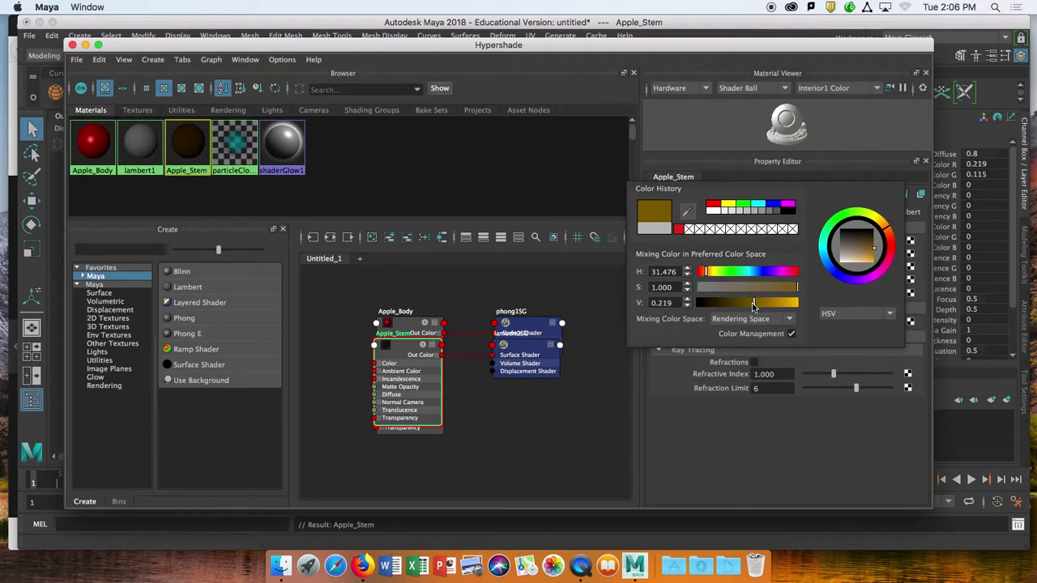
left_click_drag(889, 233, 889, 234)
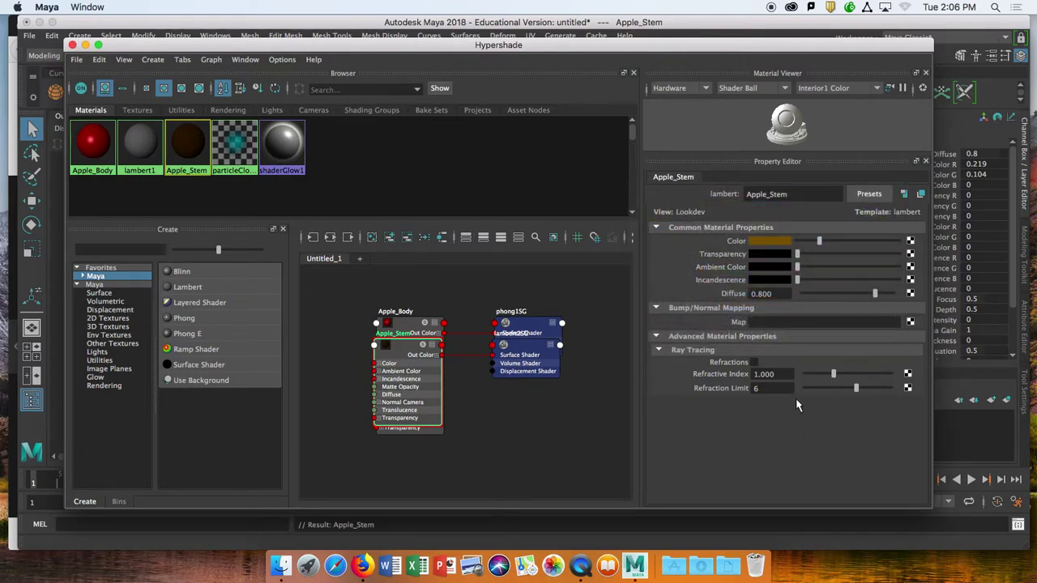
- Move the Apple_Stem node and its shading group below the Apple_Body nodes in the node graph
left_click_drag(385, 348, 453, 408)
left_click_drag(506, 368, 536, 405)
left_click_drag(465, 403, 476, 405)
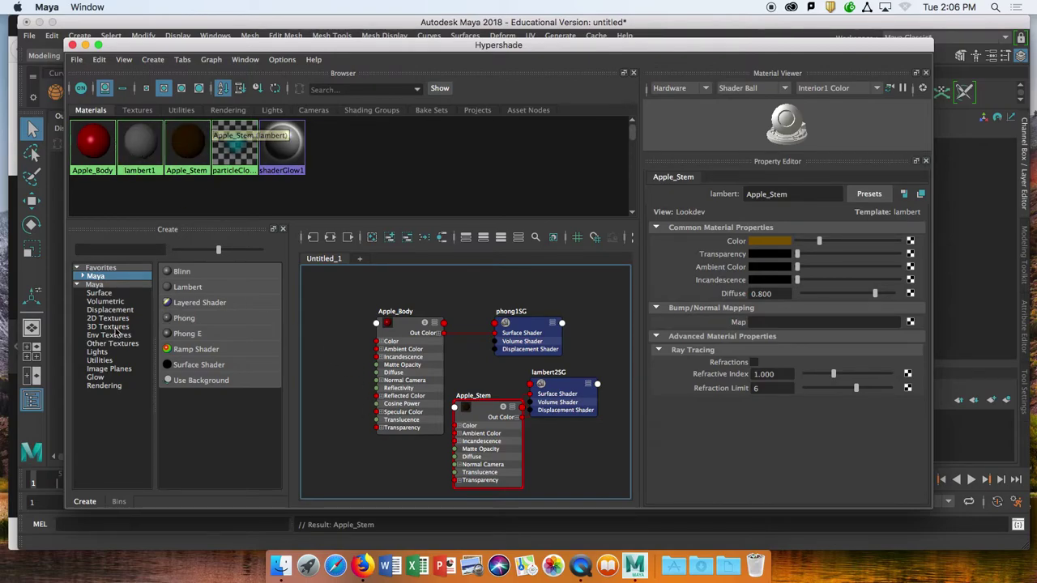
- Undo a mistakenly added Lambert, and create a Phong material named AppleBody_Green instead
left_click(189, 287)
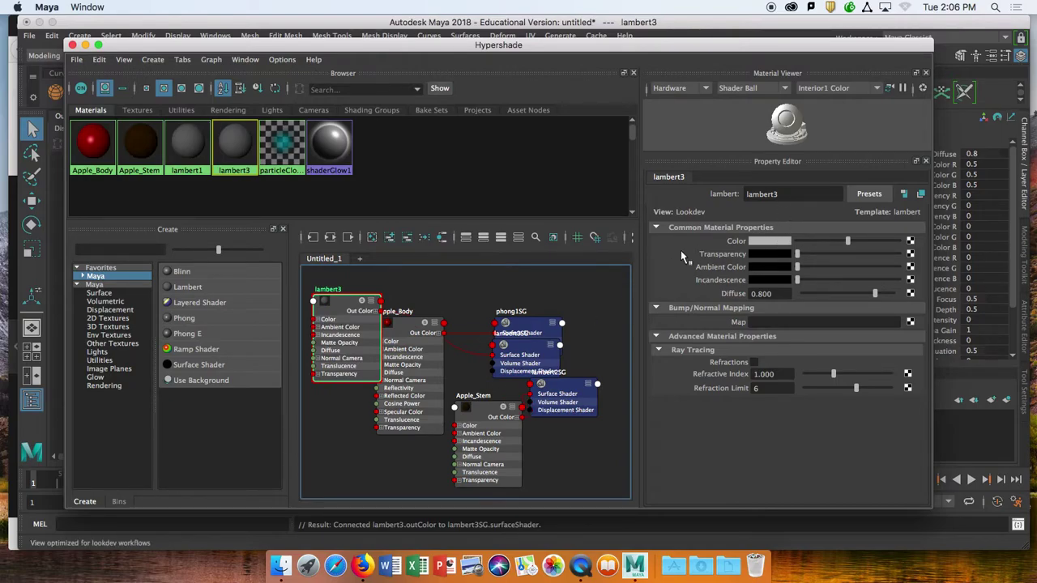
key("ctrl+z")
left_click(191, 319)
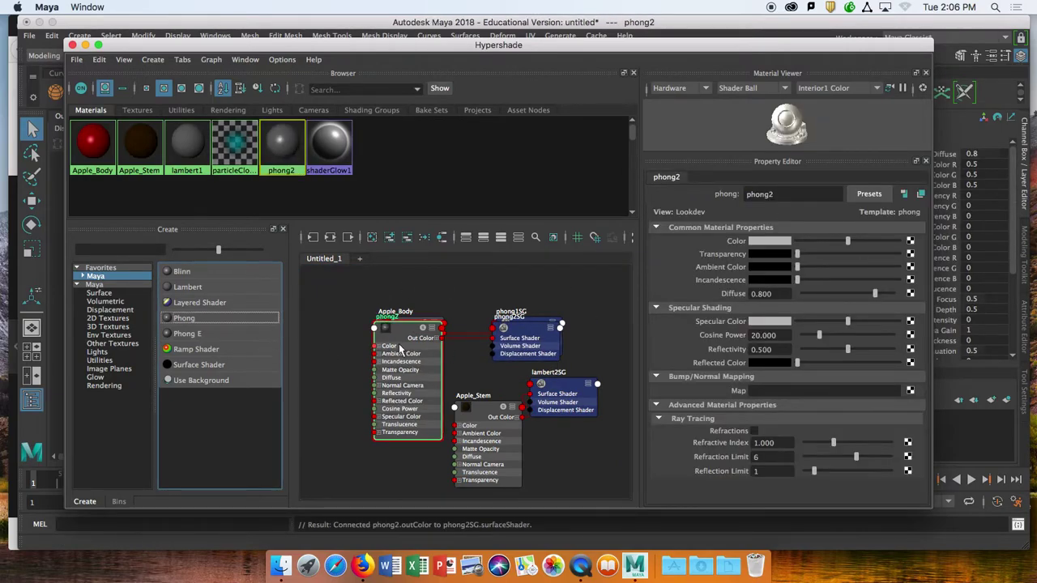
left_click_drag(779, 195, 637, 208)
key("BackSpace")
type("Apple")
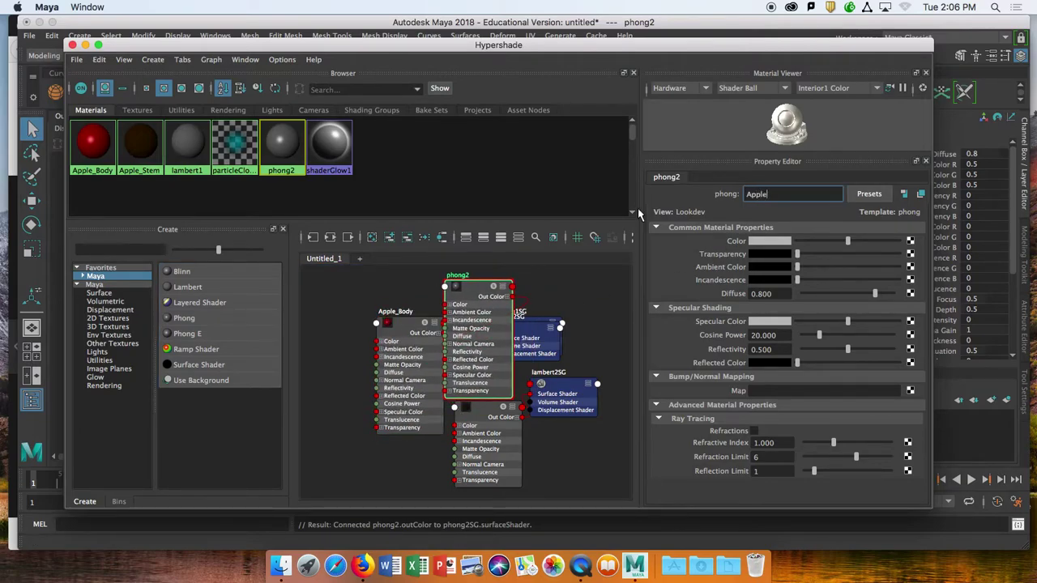
type("Body_Green")
key("Return")
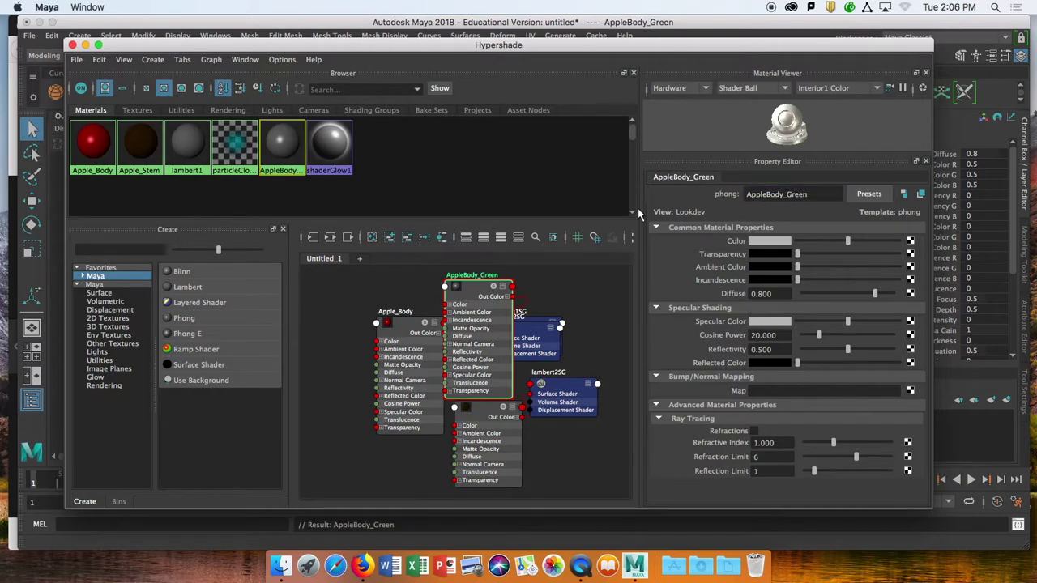
- Set the AppleBody_Green material's color to green with hue 120, saturation 1 and value 0.808
left_click(769, 240)
left_click(750, 205)
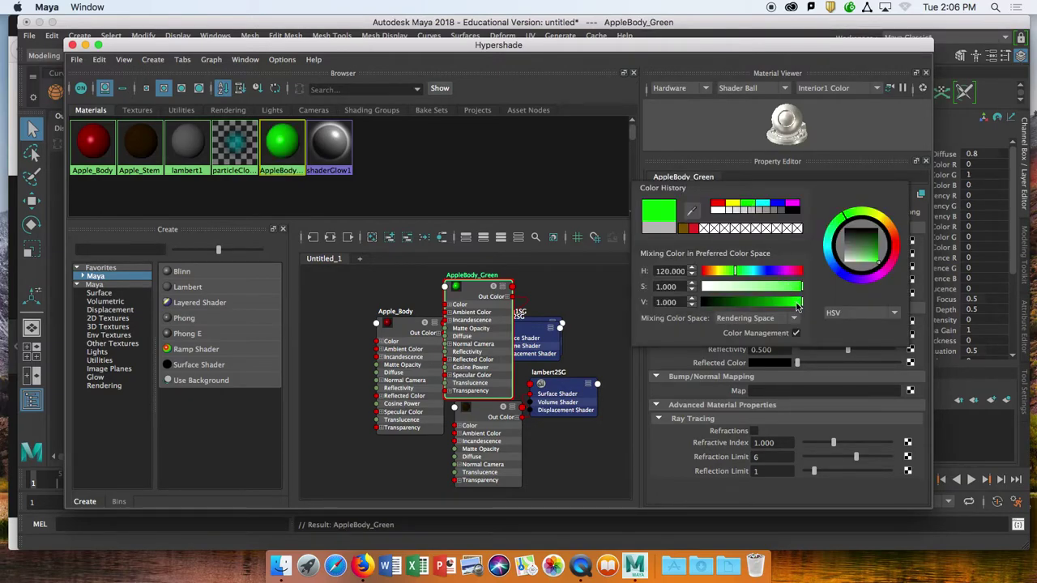
left_click(797, 302)
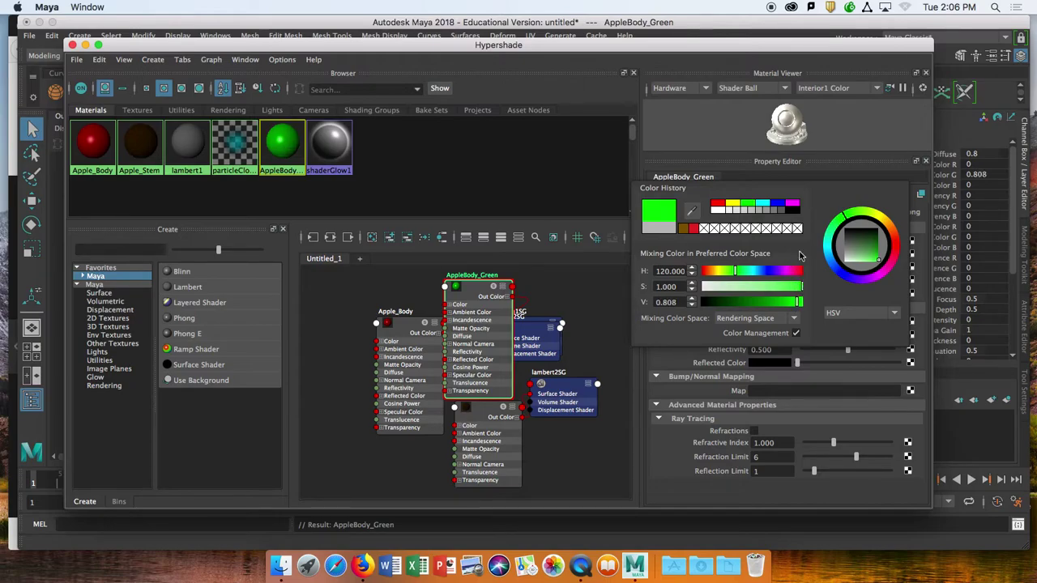
- Close the Hypershade, reopen it to check the materials, and close it again to return to the apple model
left_click(72, 46)
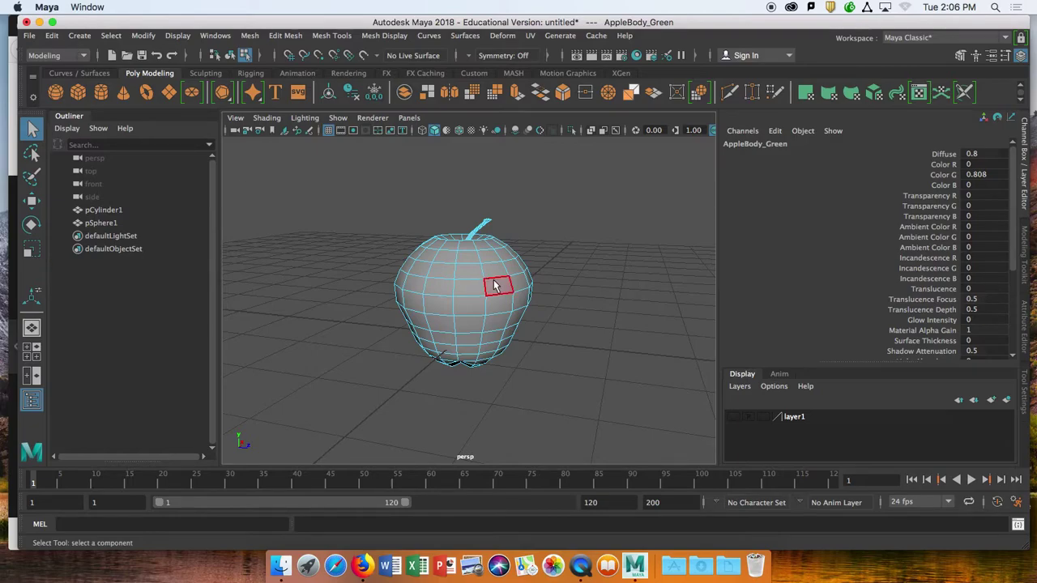
left_click(642, 55)
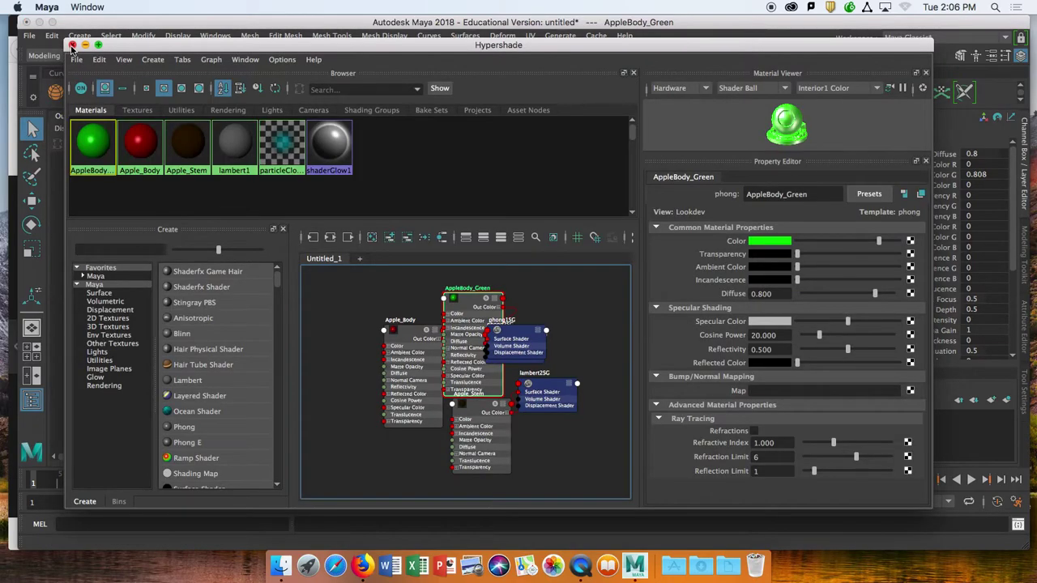
left_click(71, 45)
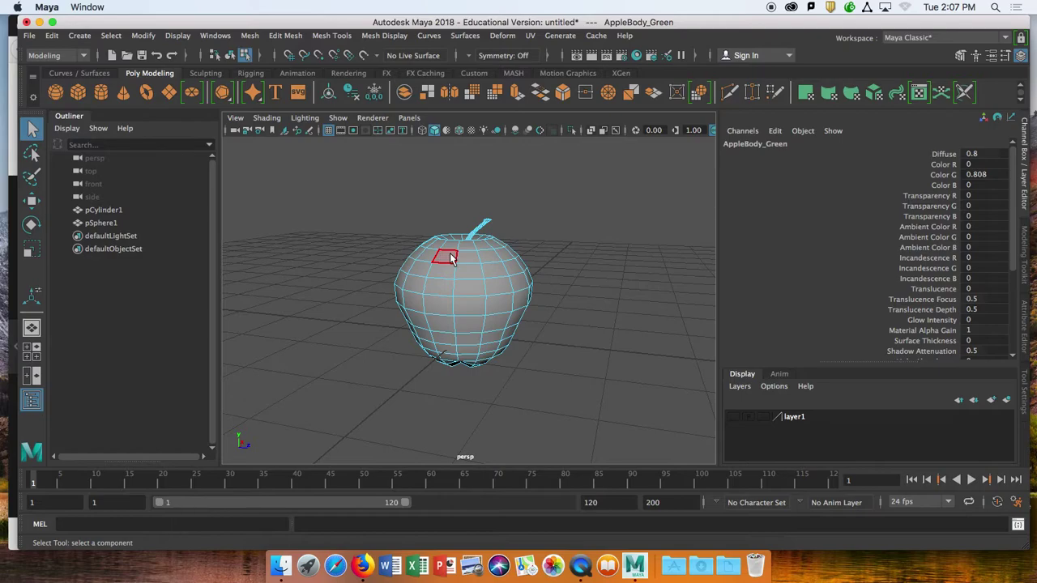
- Select the central fan of triangular faces on the apple's underside
left_click_drag(517, 230, 476, 228, "alt")
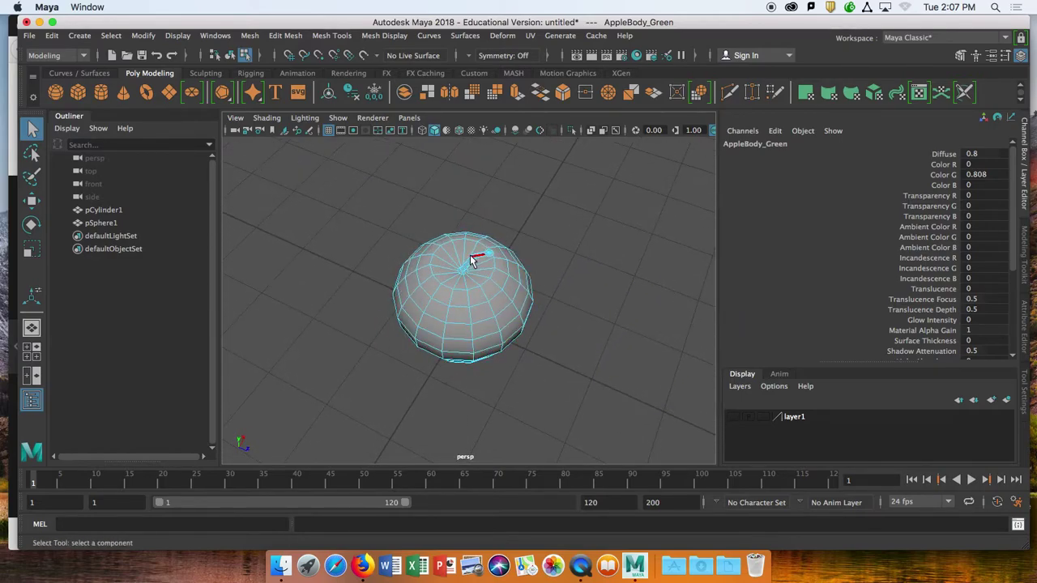
left_click_drag(440, 412, 418, 397, "alt")
scroll(472, 298, "down", 5)
scroll(474, 305, "up", 10)
middle_click_drag(494, 258, 477, 313, "alt")
scroll(477, 313, "down", 4)
left_click_drag(423, 391, 464, 259, "alt")
scroll(464, 259, "up", 4)
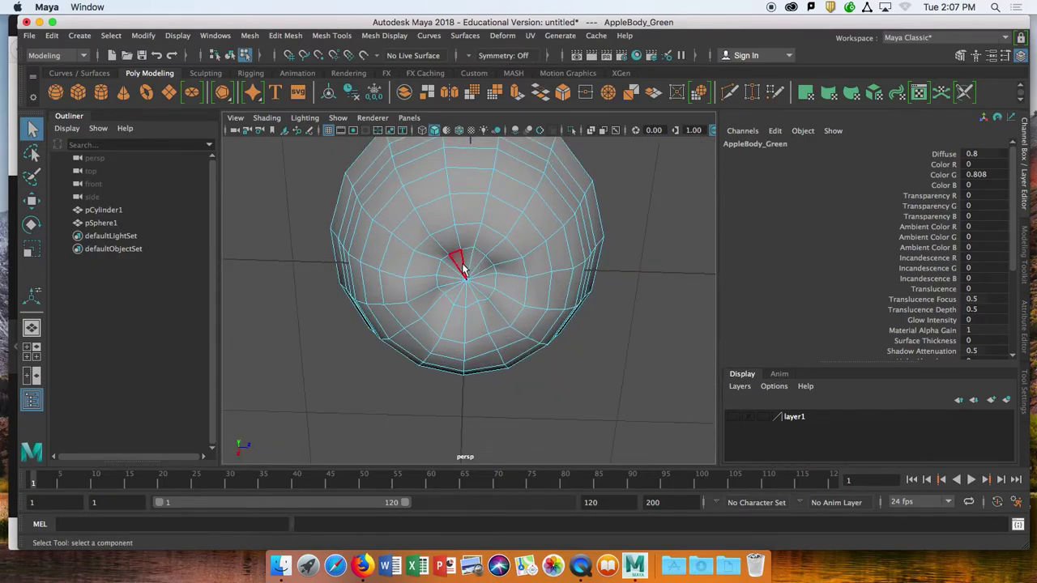
scroll(464, 268, "up", 3)
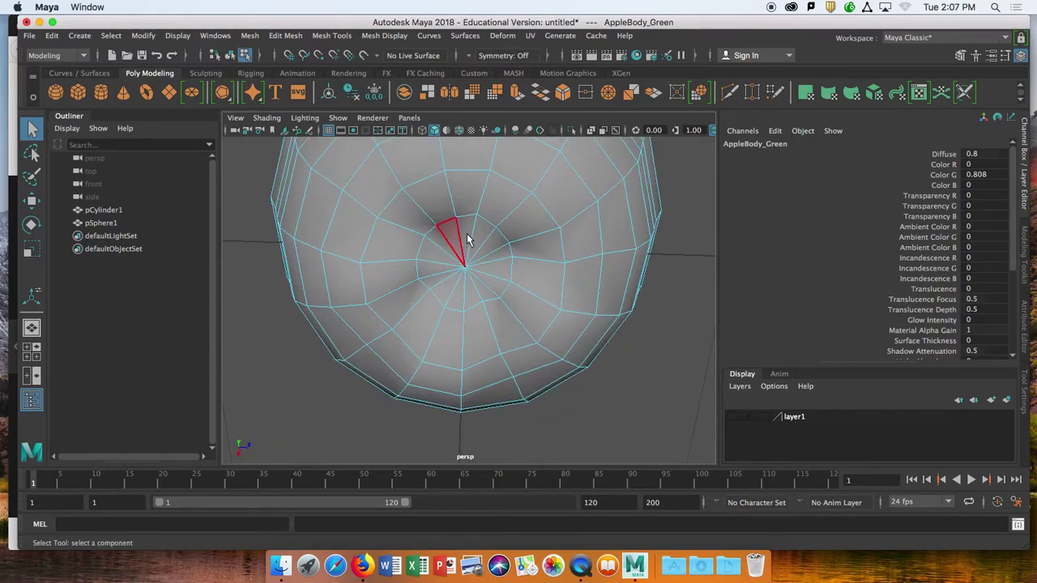
left_click_drag(468, 239, 460, 267, "alt")
mouse_move(461, 268)
right_mouse_down()
mouse_move(461, 233)
mouse_move(465, 268)
right_mouse_up()
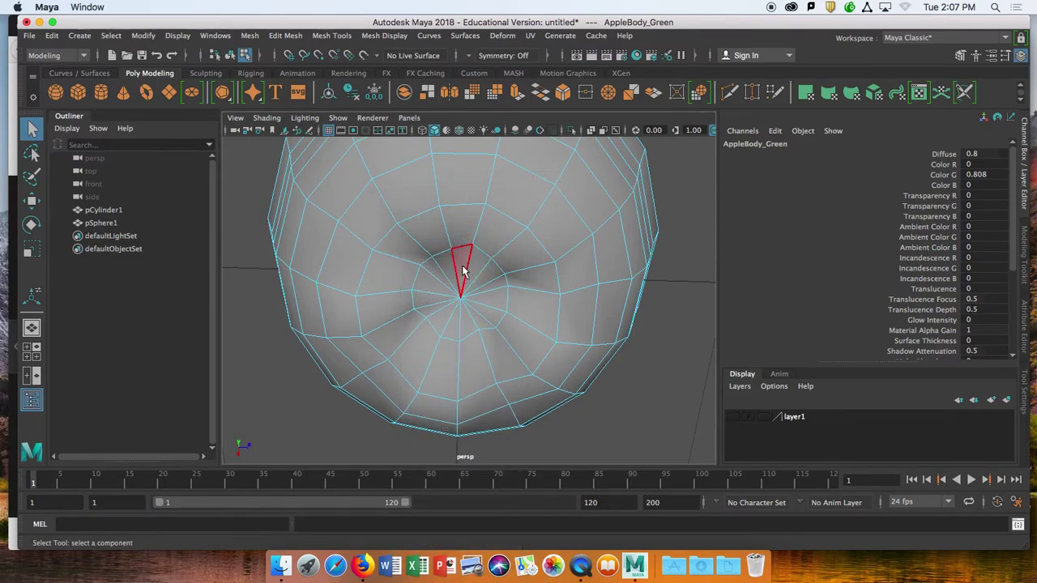
left_click(464, 270)
mouse_move(477, 270)
left_mouse_down()
mouse_move(493, 308)
mouse_move(486, 322)
mouse_move(435, 319)
mouse_move(424, 289)
mouse_move(444, 256)
mouse_move(608, 390)
mouse_move(411, 344)
mouse_move(481, 265)
left_mouse_up()
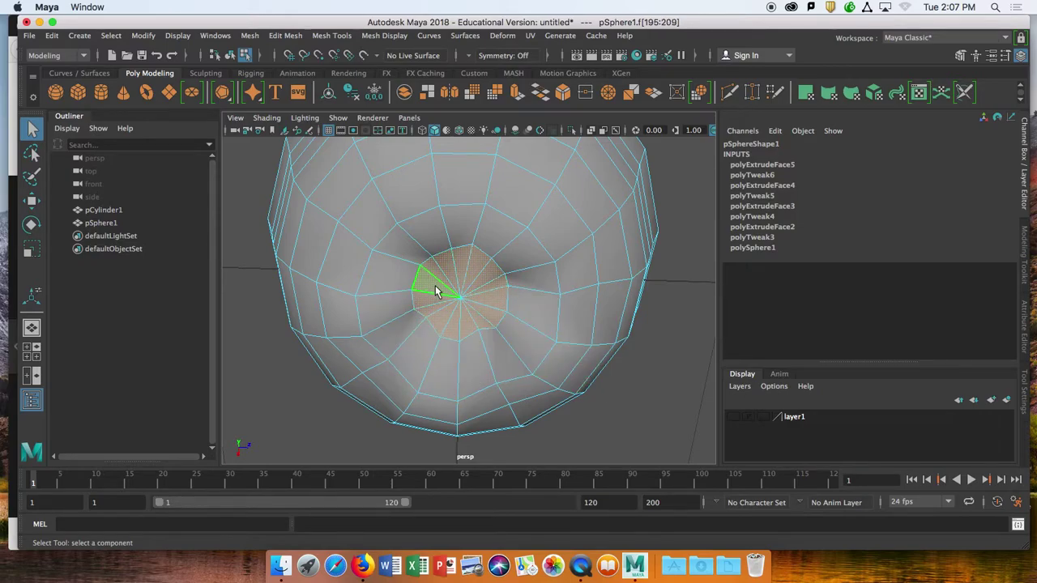
- Grow the face selection on the apple's underside outward by three rings
left_click_drag(460, 231, 449, 274, "alt")
scroll(448, 273, "down", 5)
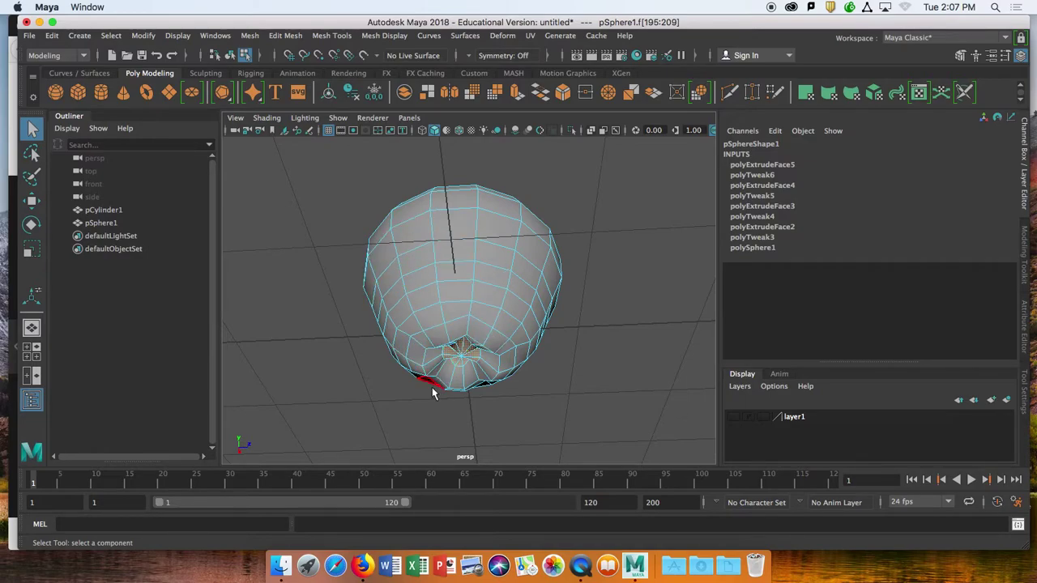
scroll(468, 302, "up", 3)
left_click_drag(467, 310, 447, 328, "alt")
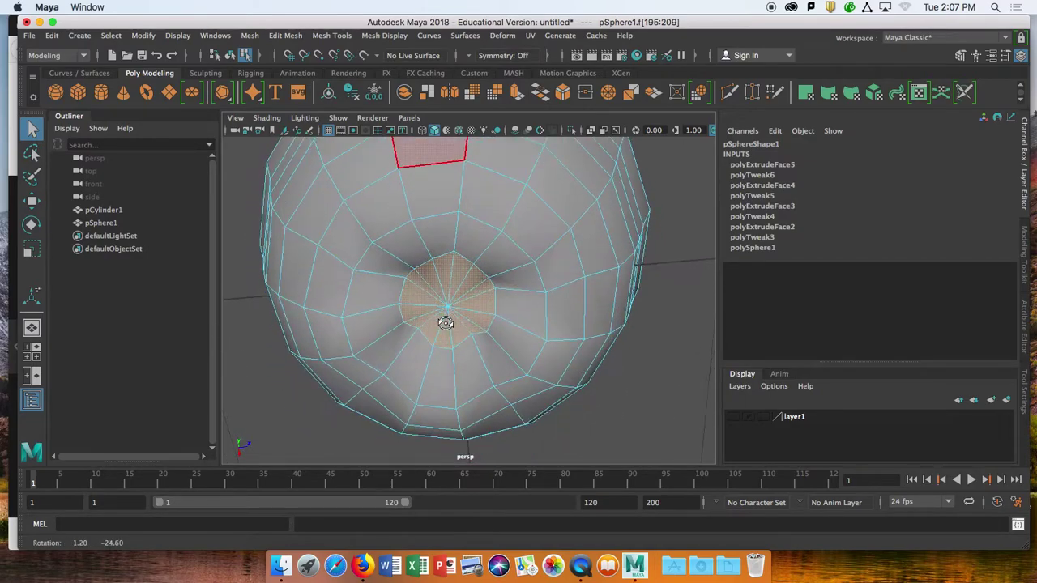
left_click(534, 344)
left_click(571, 352)
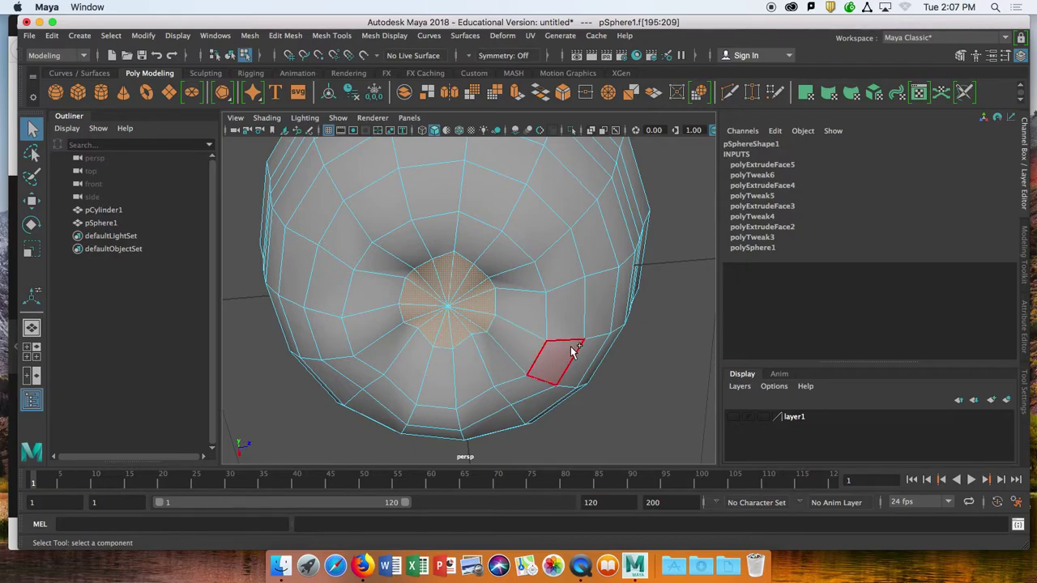
key("shift+period")
key("shift+period")
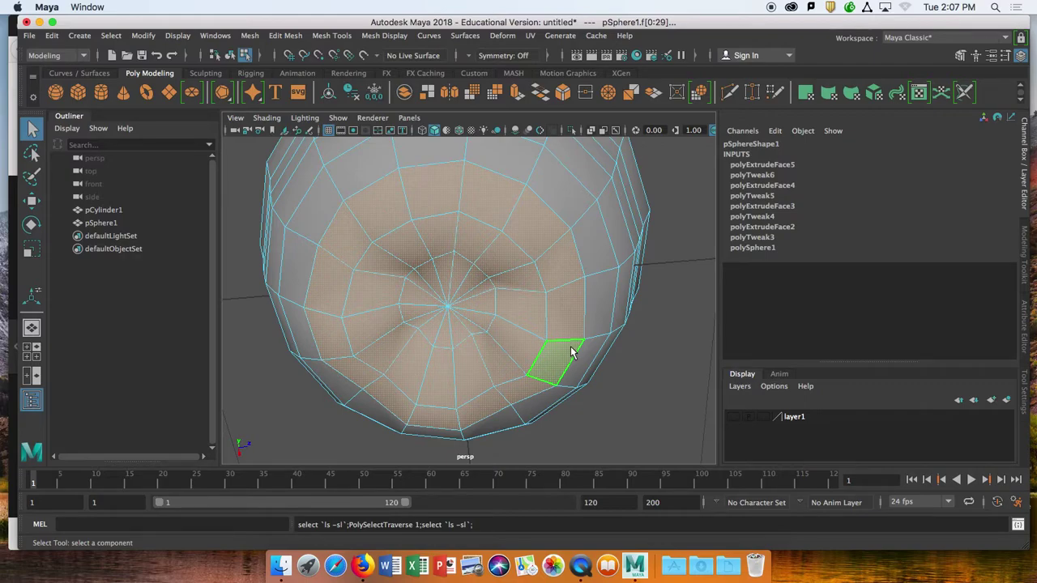
key("shift+period")
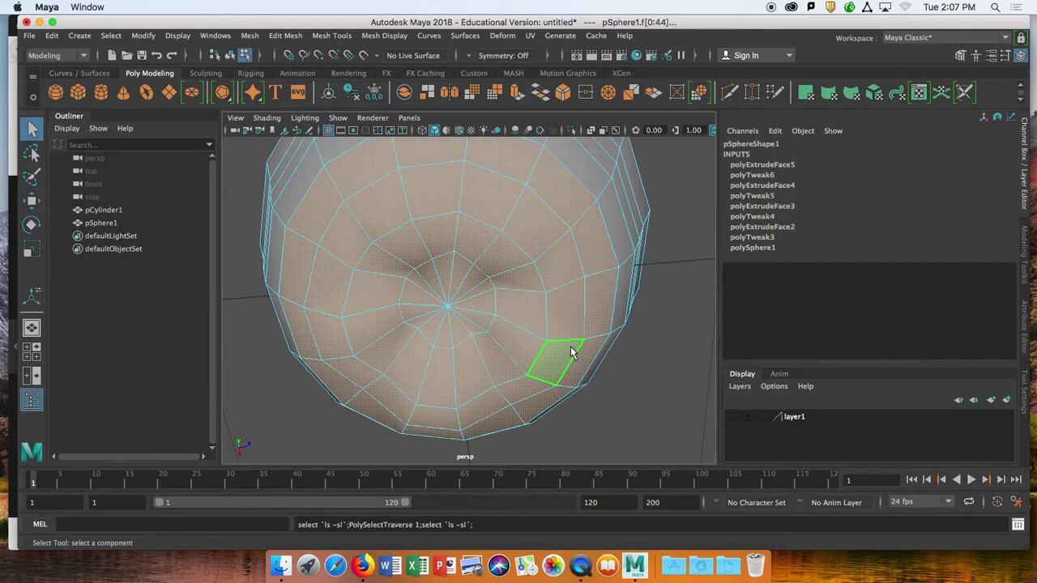
- Grow the face selection from the apple's underside up over the whole body until it reaches the base of the stem
key("shift+period")
key("shift+period")
key("shift+period")
key("shift+period")
key("shift+period")
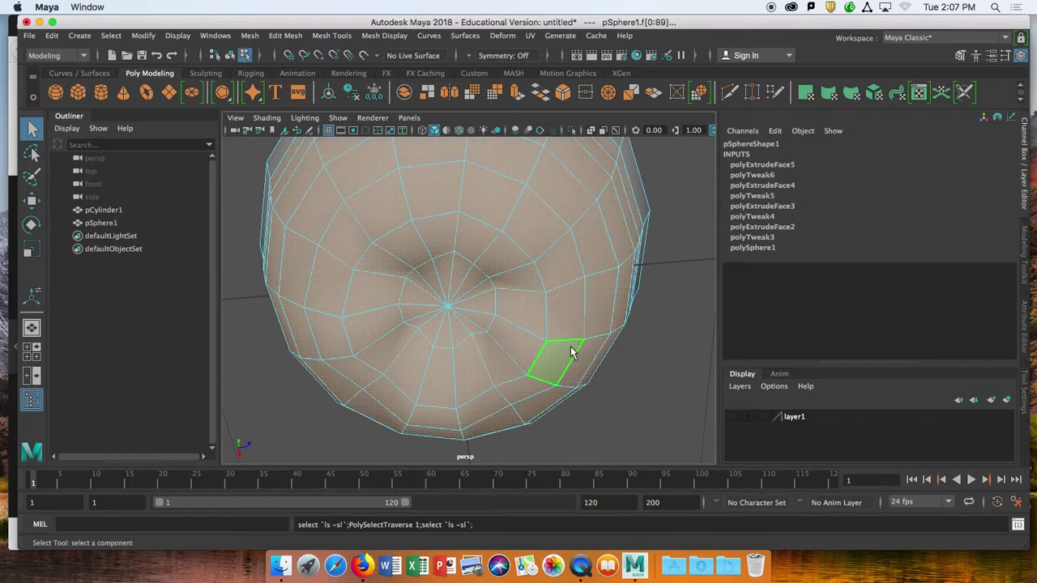
left_click_drag(588, 281, 412, 346, "alt")
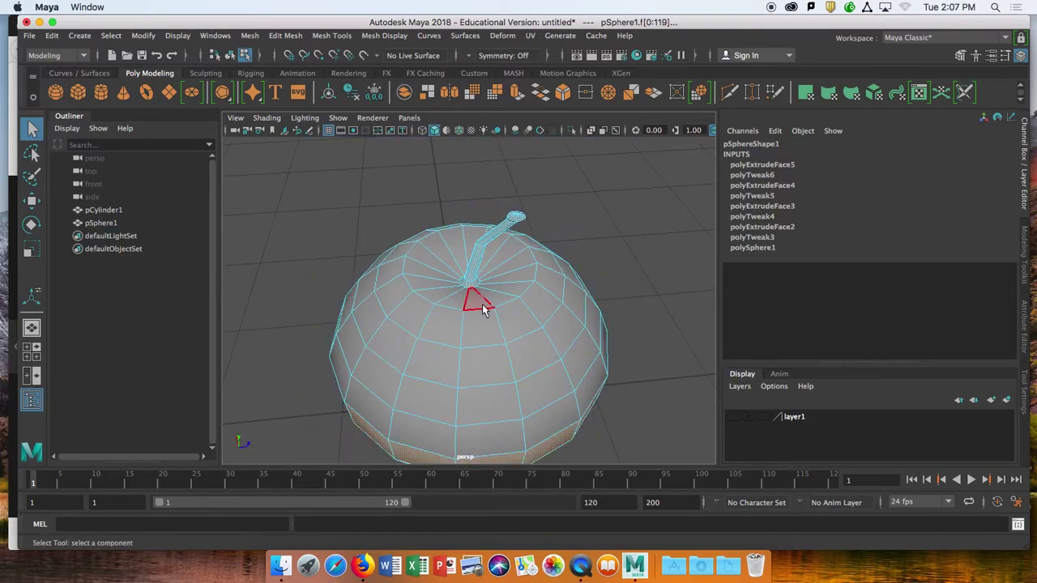
key("shift+period")
key("shift+period")
key("shift+period")
key("shift+period")
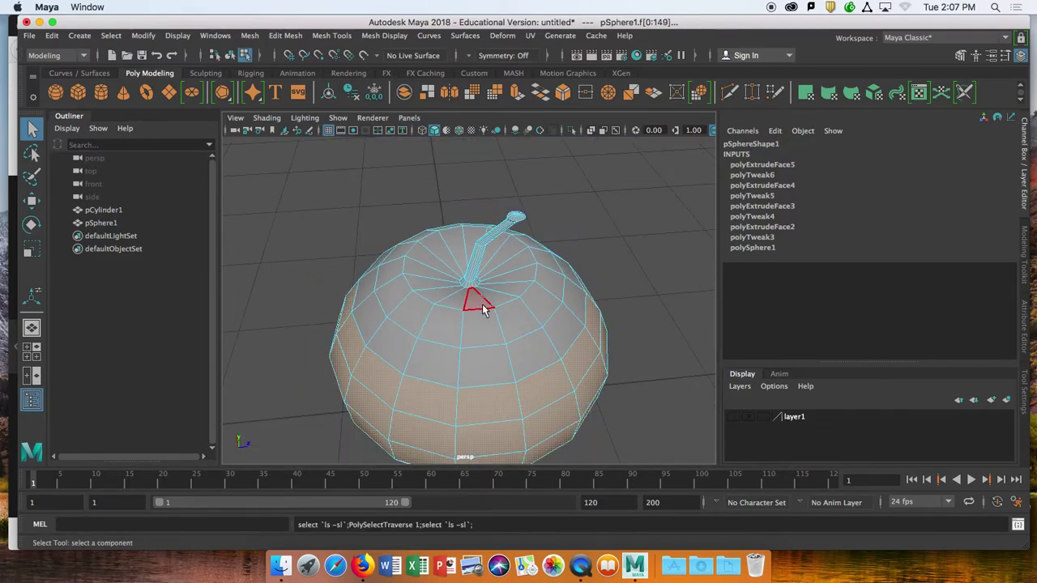
key("shift+period")
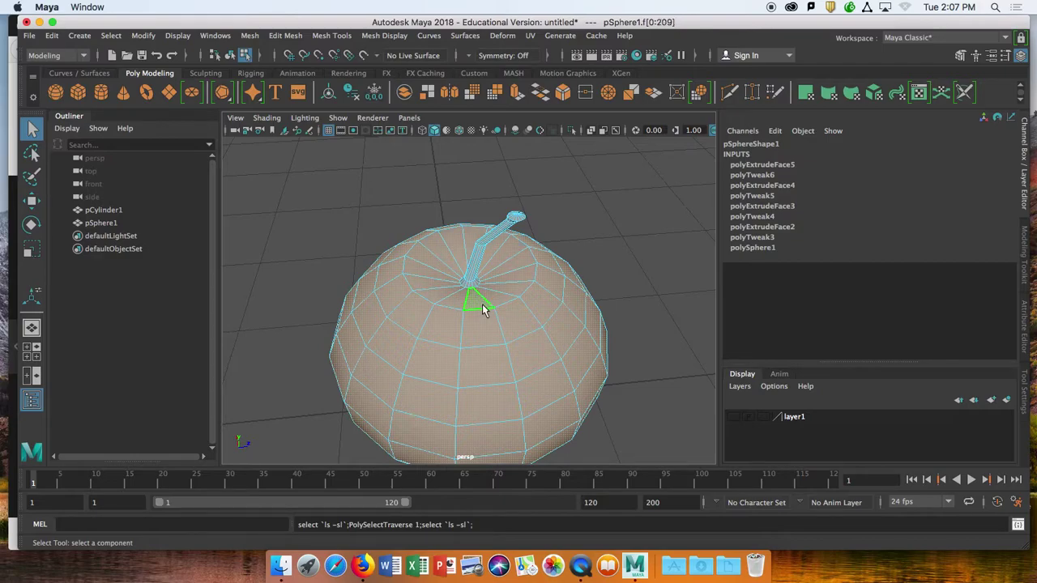
- Select the fan of triangular faces on the stem's top cap
scroll(515, 267, "down", 3)
scroll(513, 261, "up", 8)
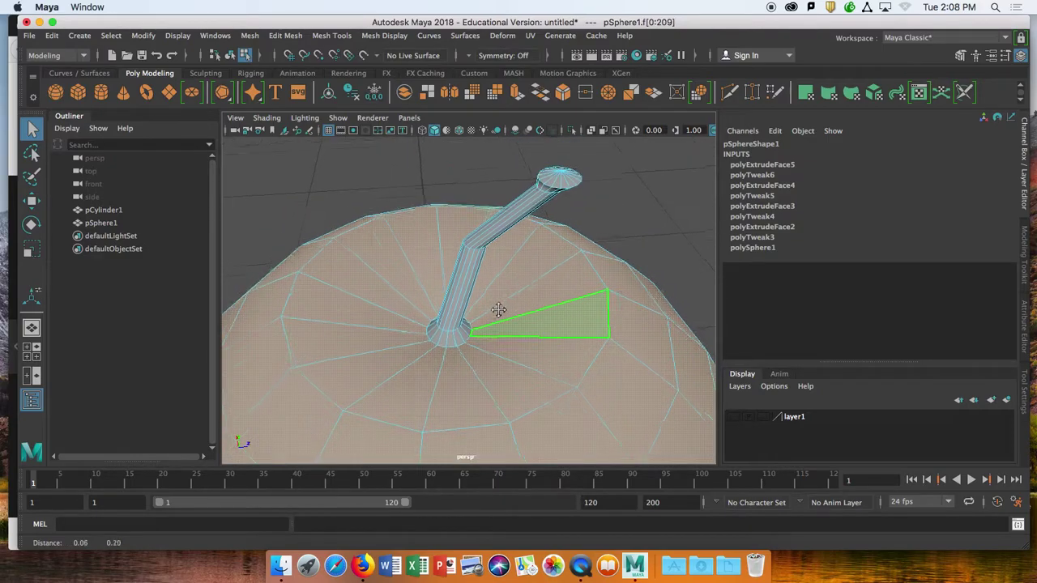
middle_click_drag(498, 310, 438, 393, "alt")
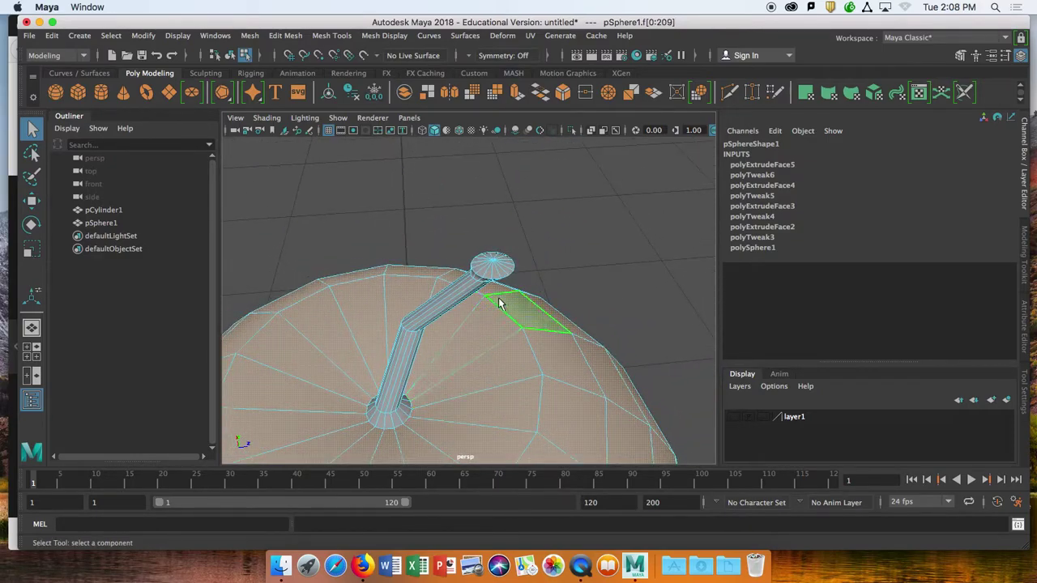
scroll(523, 251, "up", 4)
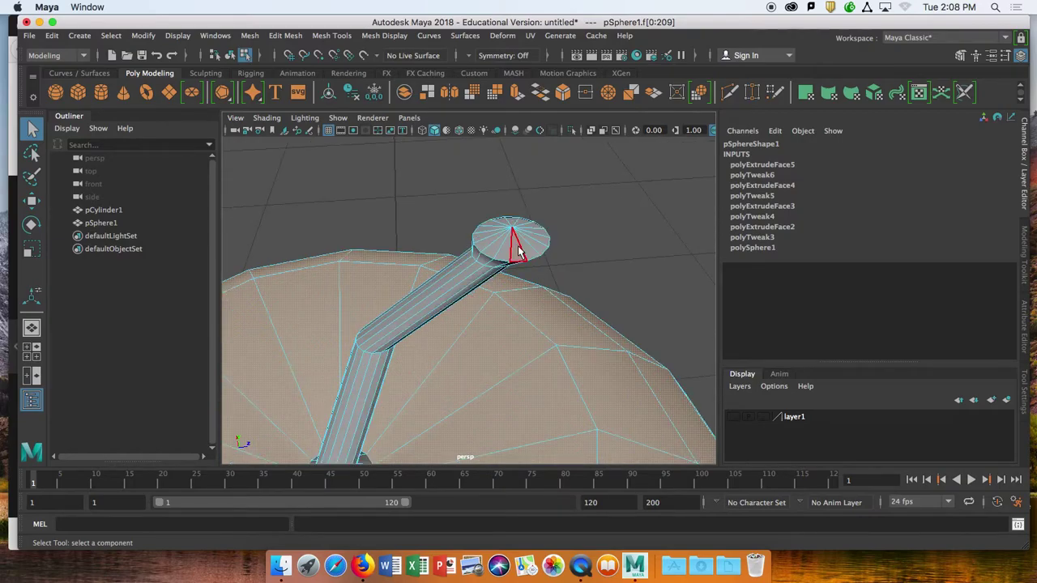
left_click(519, 251)
left_click_drag(539, 229, 519, 284, "alt")
left_click(519, 332, "shift")
left_click(523, 325, "shift")
left_click(522, 311, "shift")
left_click(521, 304, "shift")
left_click(520, 303, "shift")
left_click(512, 297, "shift")
left_click(519, 302, "shift")
left_click(488, 297, "shift")
left_click(479, 308, "shift")
left_click(481, 319, "shift")
left_click(486, 333, "shift")
left_click(494, 337, "shift")
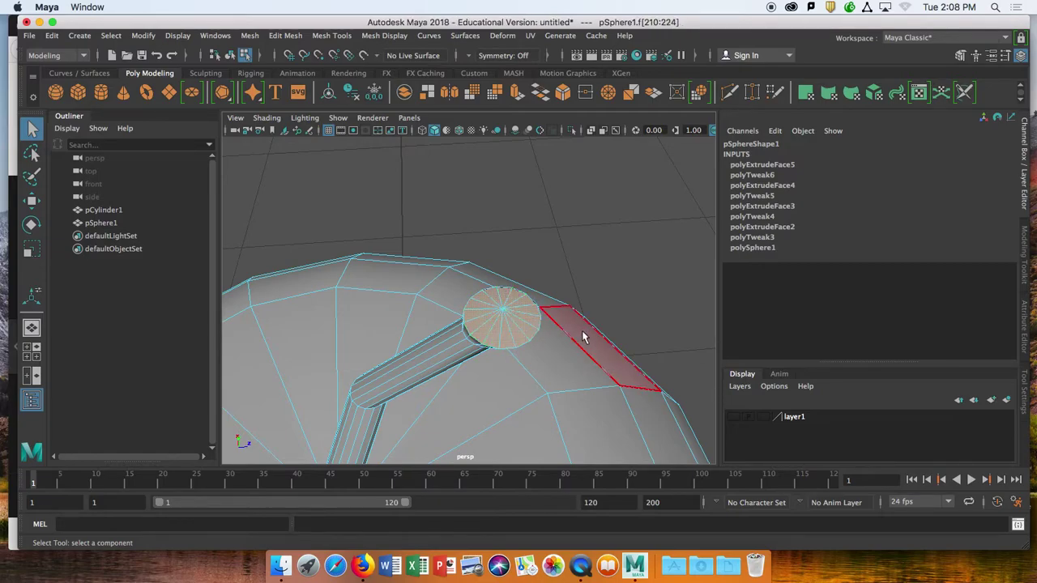
- Grow the cap face selection down along the stem
scroll(582, 334, "down", 5)
left_click_drag(582, 333, 571, 313, "alt")
key("shift+period")
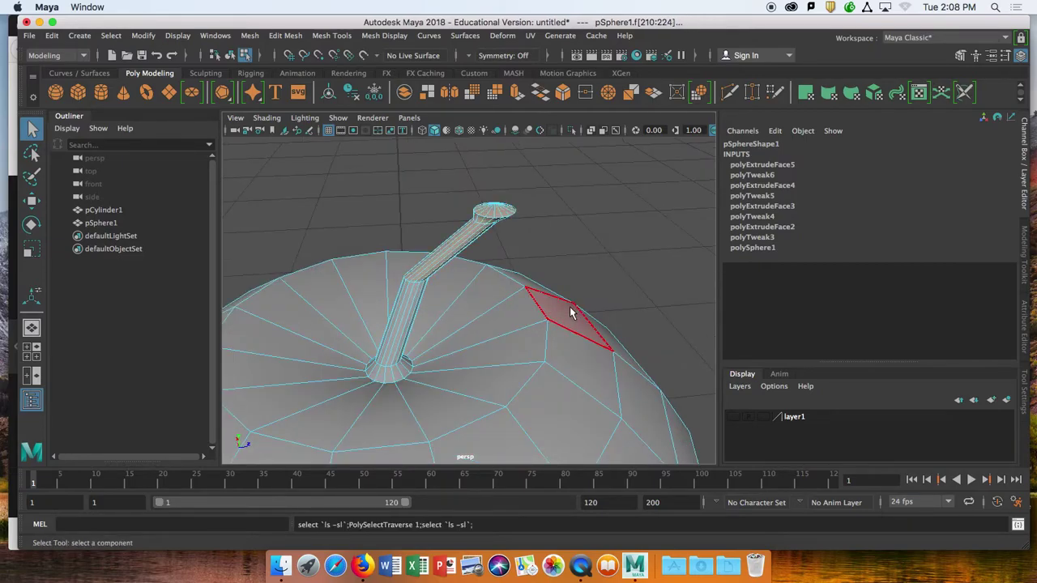
key("shift+period")
- Undo the stem face selections back to the selection of all apple body faces
key("ctrl+z")
key("ctrl+z")
key("ctrl+z")
key("ctrl+z")
key("ctrl+z")
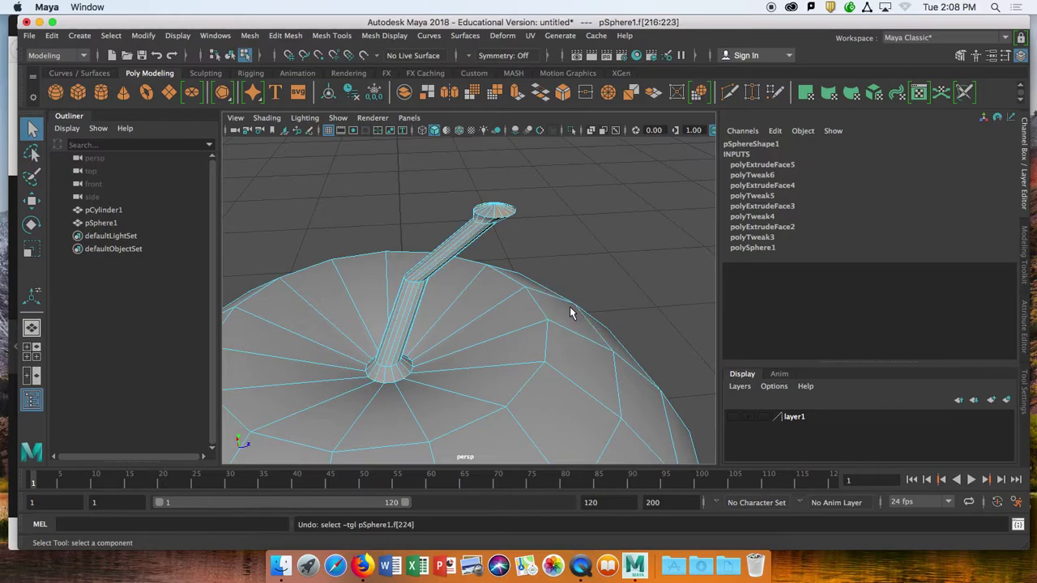
key("ctrl+z")
key("ctrl+z")
key("ctrl+z")
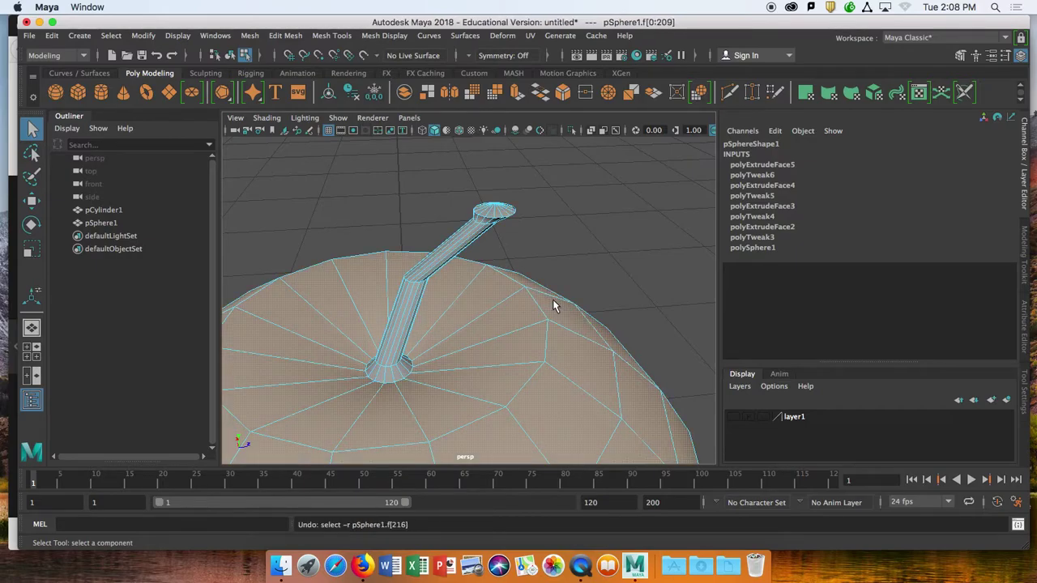
- Assign the existing Apple_Body material to the selected apple body faces
key("f")
scroll(497, 352, "down", 5)
left_click_drag(470, 391, 428, 338, "alt")
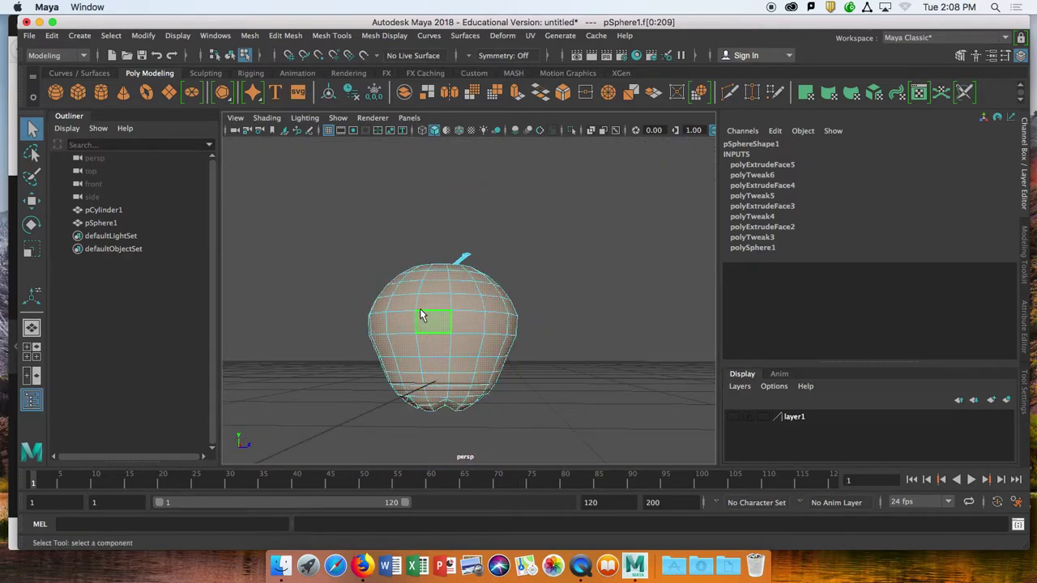
scroll(427, 292, "down", 3)
left_click_drag(440, 330, 445, 278, "alt")
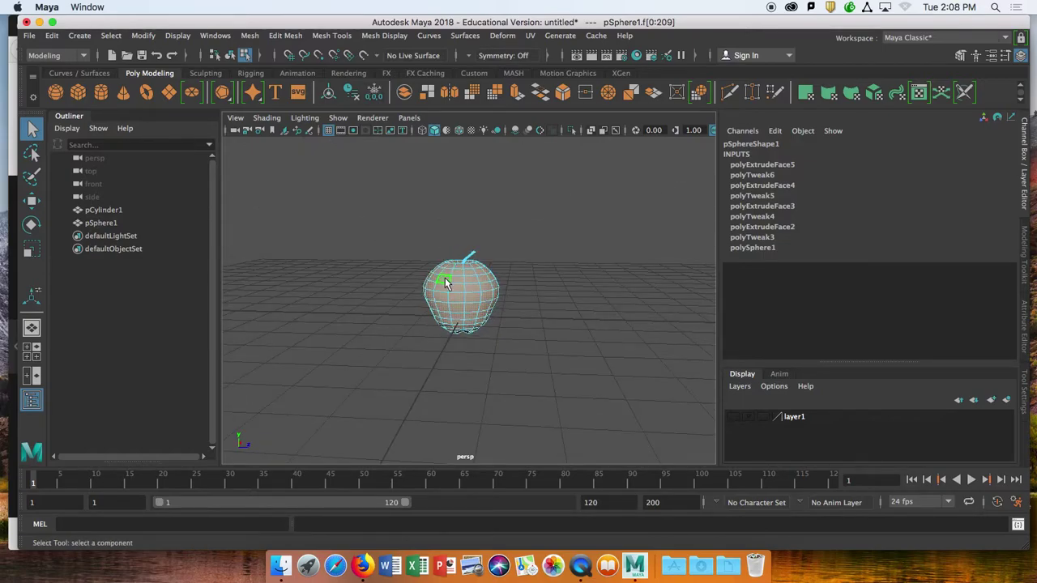
right_click(445, 289)
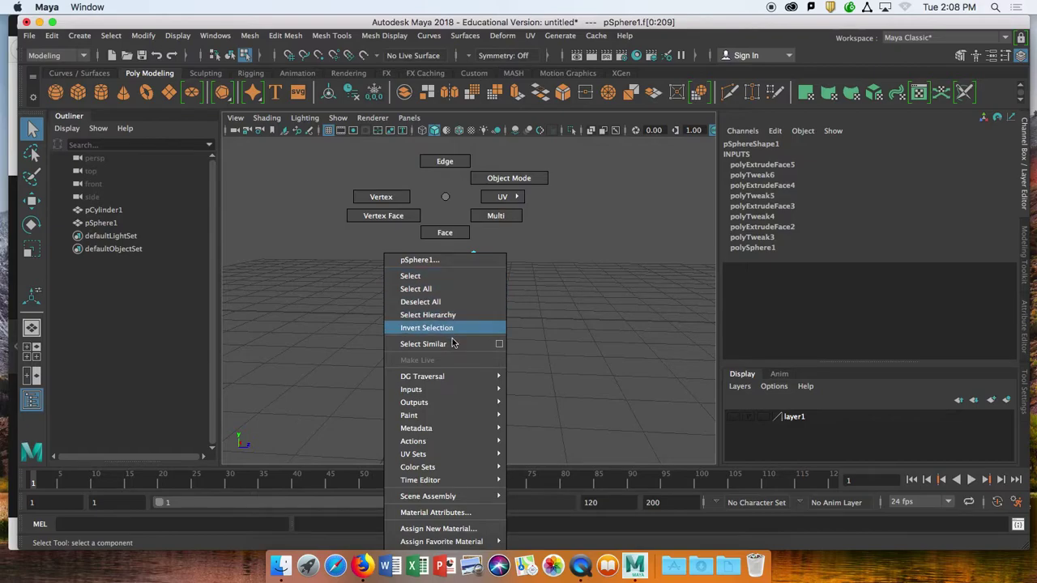
mouse_move(475, 557)
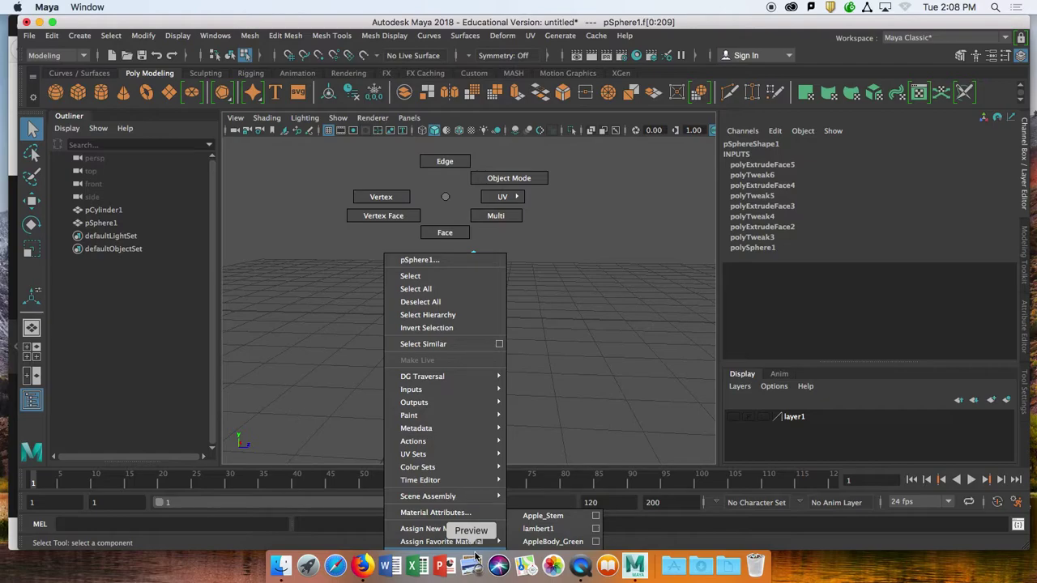
right_click_drag(475, 565, 543, 245)
right_click(440, 148)
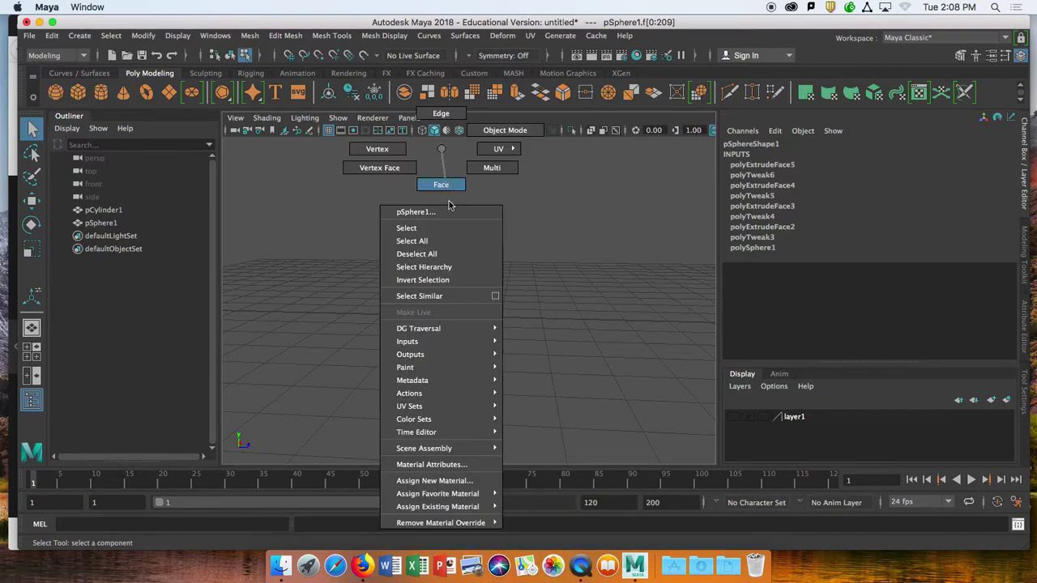
mouse_move(473, 507)
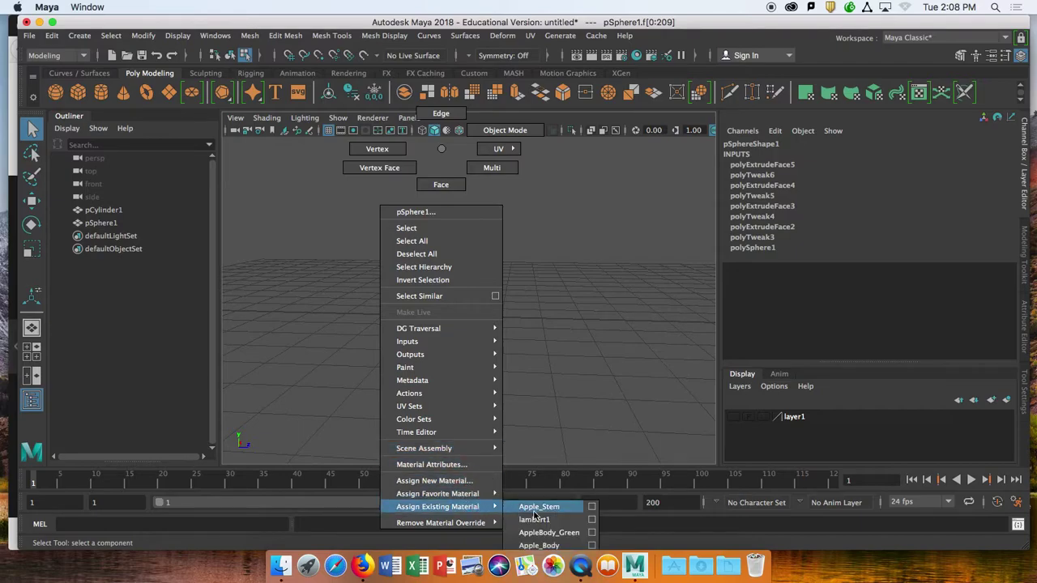
left_click(553, 546)
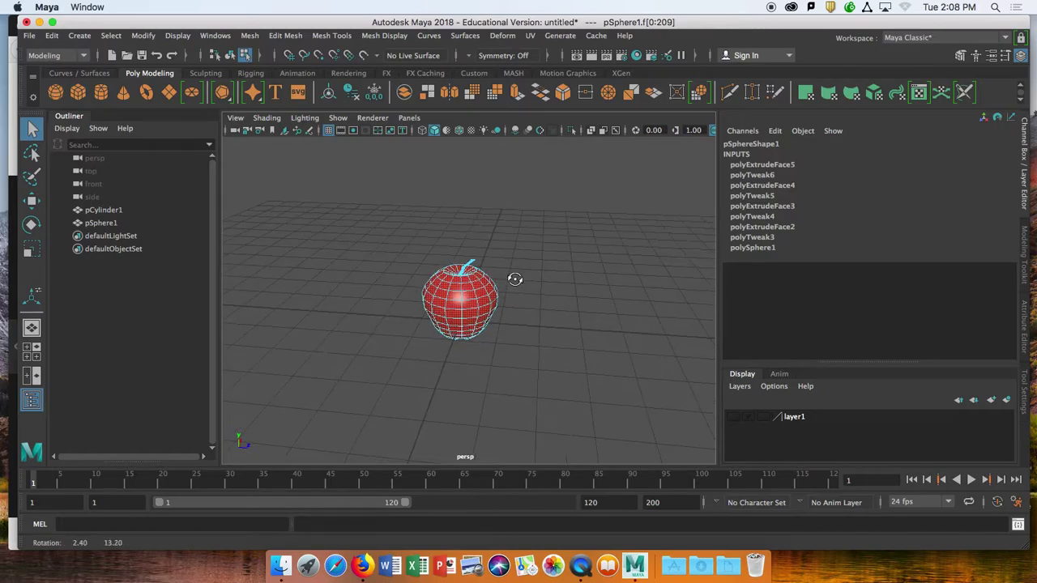
- Frame the apple, return to object mode with nothing selected, and inspect its body material
key("f")
left_click_drag(451, 322, 451, 291, "alt")
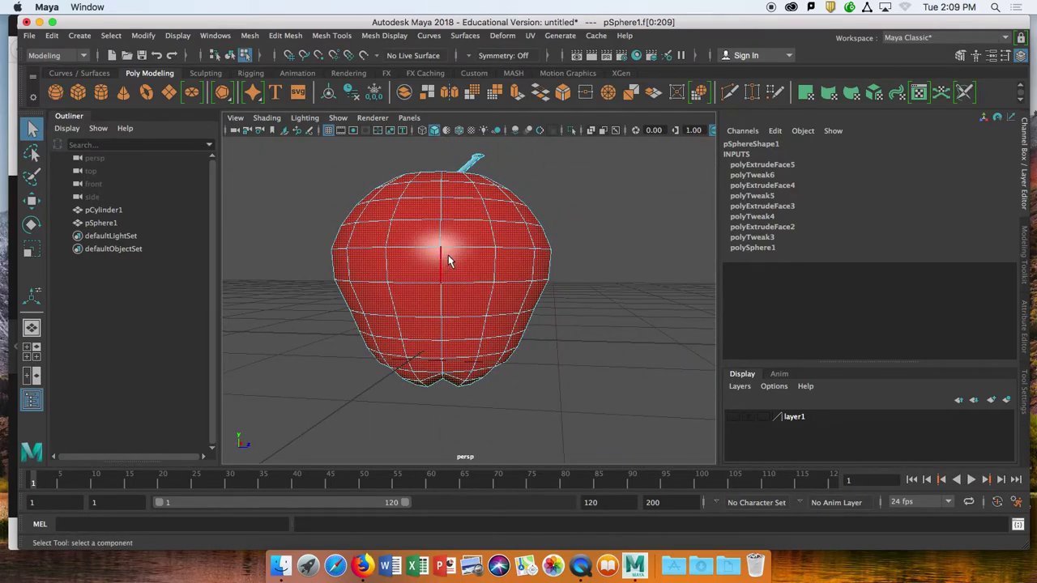
right_click_drag(583, 201, 625, 227)
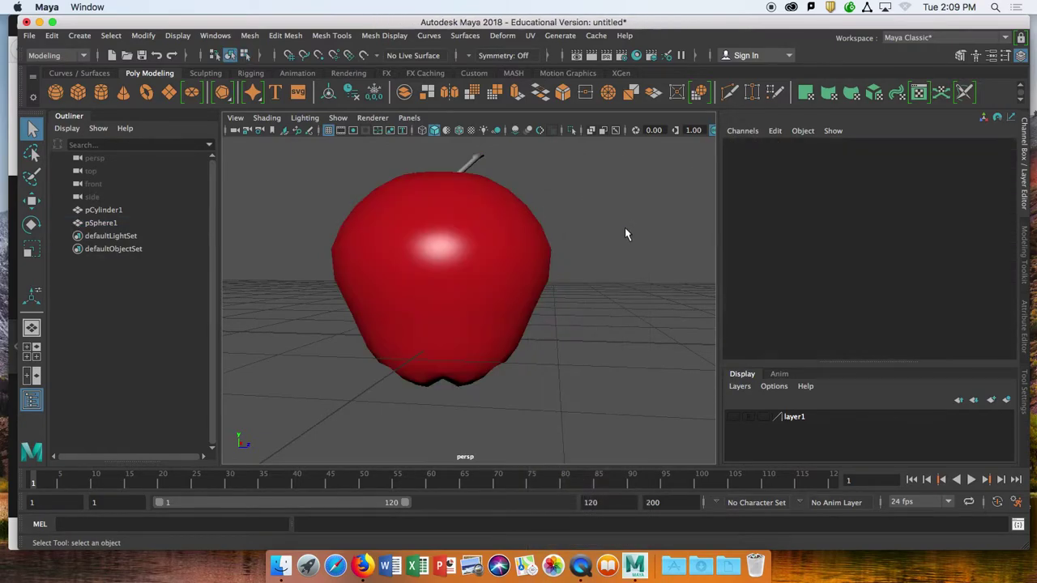
left_click_drag(492, 248, 442, 234, "alt")
left_click(443, 234)
key("1")
left_click_drag(373, 217, 407, 282, "alt")
- Switch the apple to face selection and select all triangular faces of the stem's top cap
right_click_drag(416, 199, 418, 260)
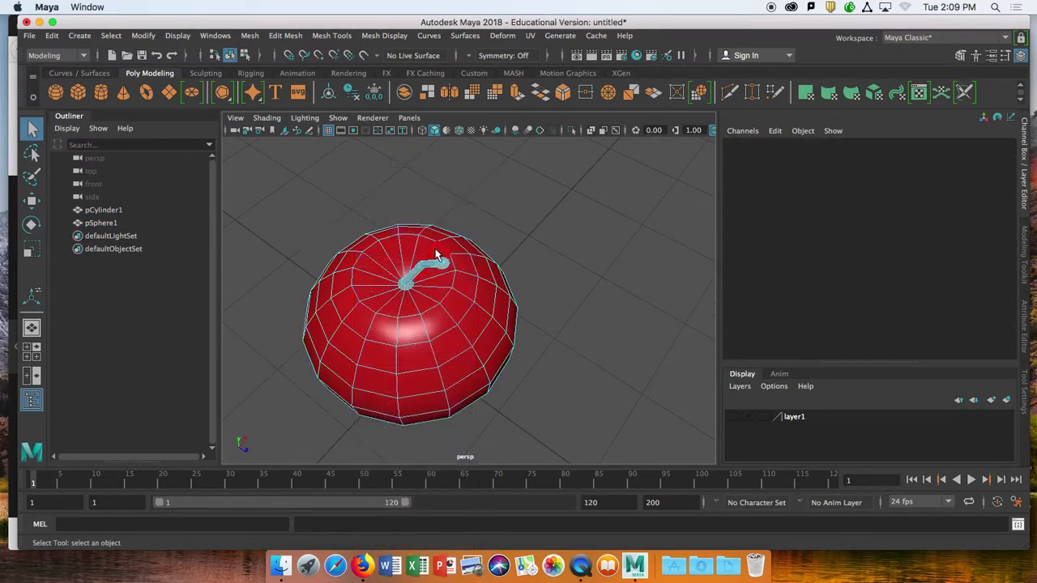
scroll(435, 253, "up", 5)
middle_click_drag(433, 250, 496, 309, "alt")
left_click_drag(478, 301, 458, 284, "alt")
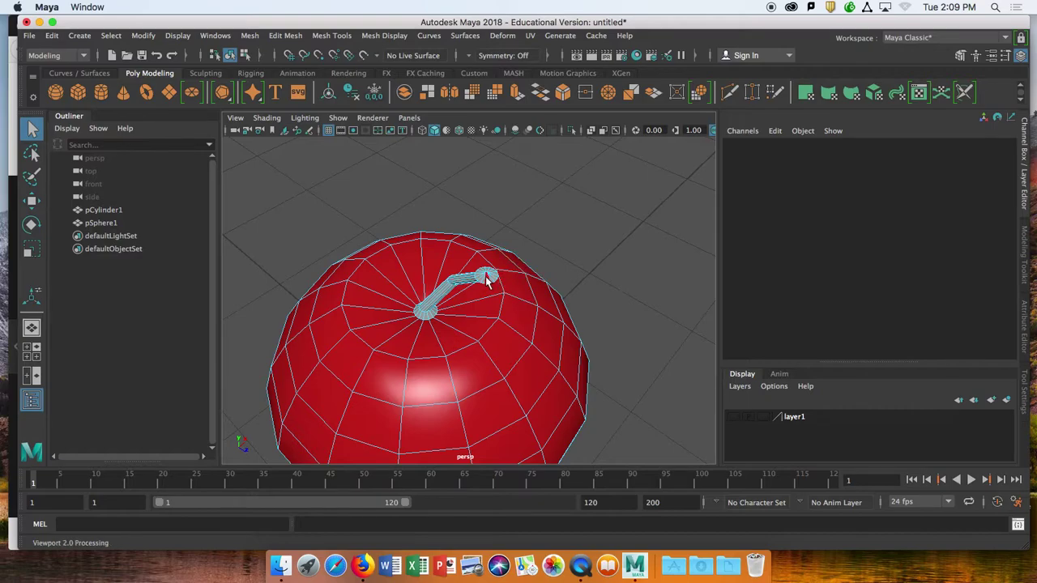
scroll(486, 283, "down", 3)
scroll(486, 283, "up", 10)
right_click_drag(543, 193, 544, 230)
left_click_drag(544, 230, 535, 227, "alt")
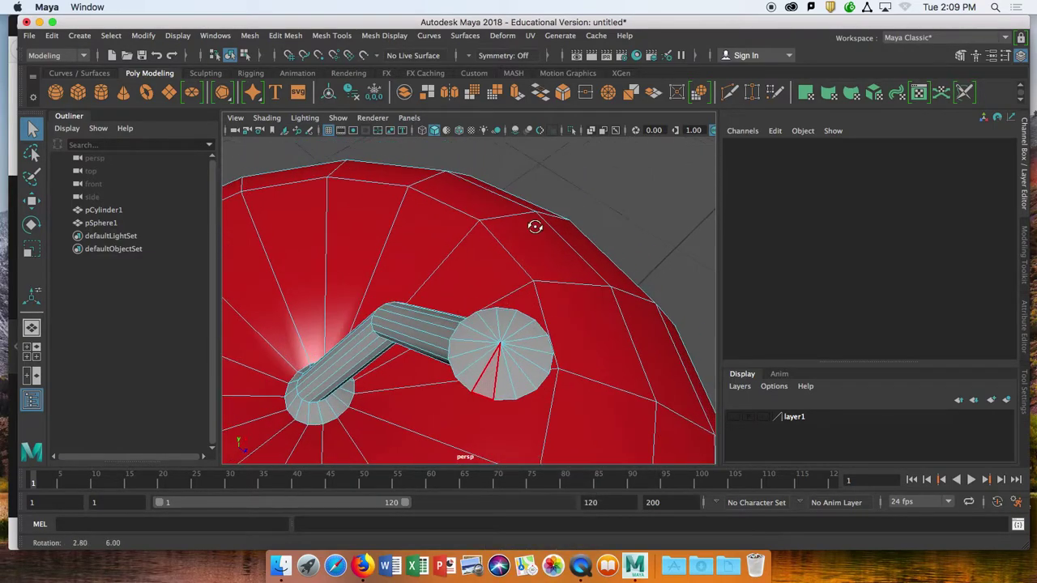
left_click(512, 366)
left_click(503, 323)
mouse_move(500, 324)
left_mouse_down()
mouse_move(471, 340)
mouse_move(476, 374)
left_mouse_up()
left_click(475, 374, "shift")
left_click(485, 383, "shift")
left_click(500, 387, "shift")
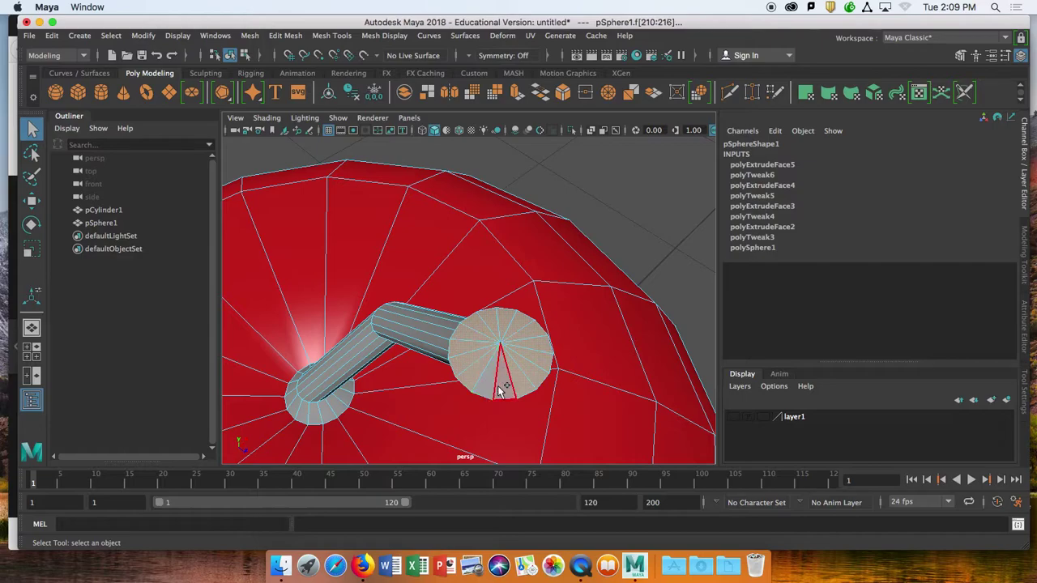
left_click(491, 389, "shift")
left_click(491, 391, "shift")
- Grow the cap selection down the stem to include its flared base, leaving the apple body unselected
scroll(569, 364, "down", 5)
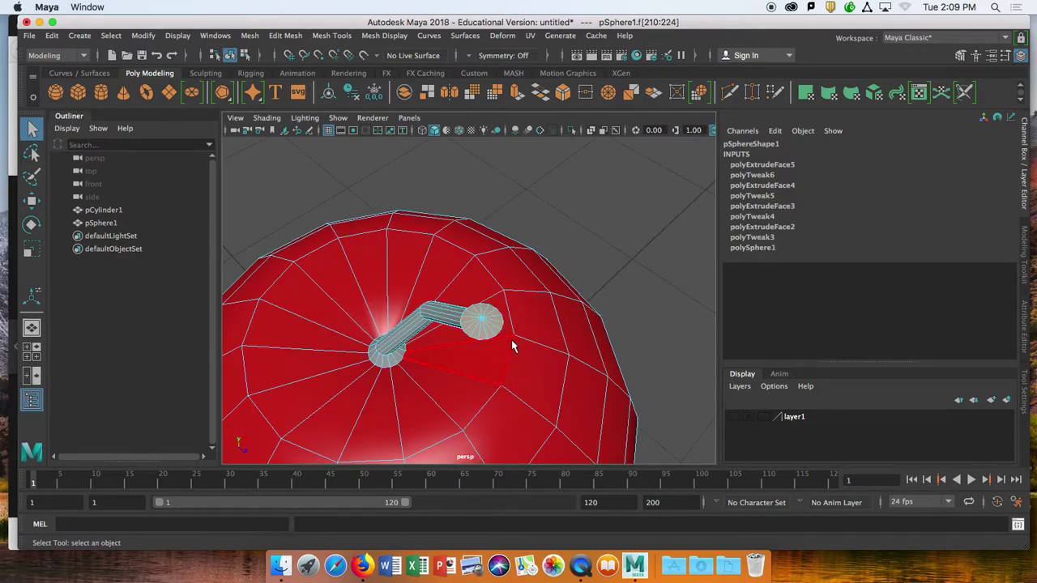
left_click_drag(544, 402, 425, 381, "alt")
scroll(415, 341, "up", 3)
left_click_drag(377, 326, 448, 331, "alt")
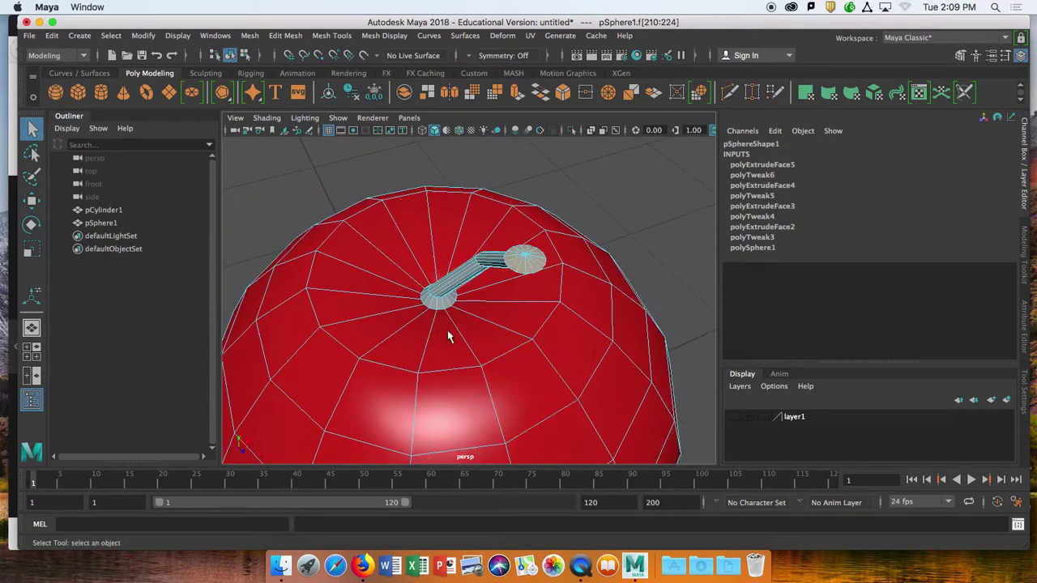
key("shift+period")
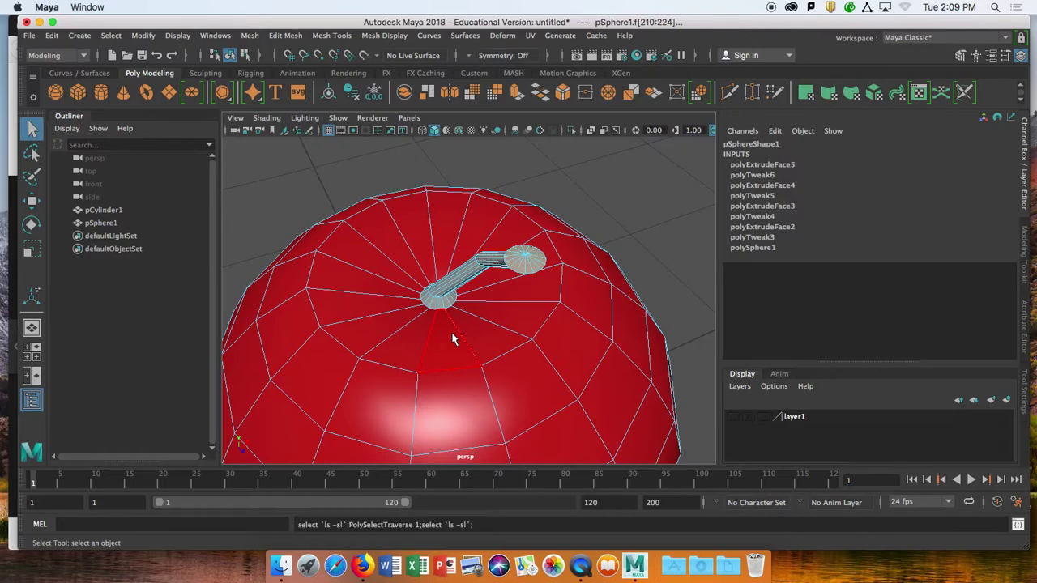
key("shift+period")
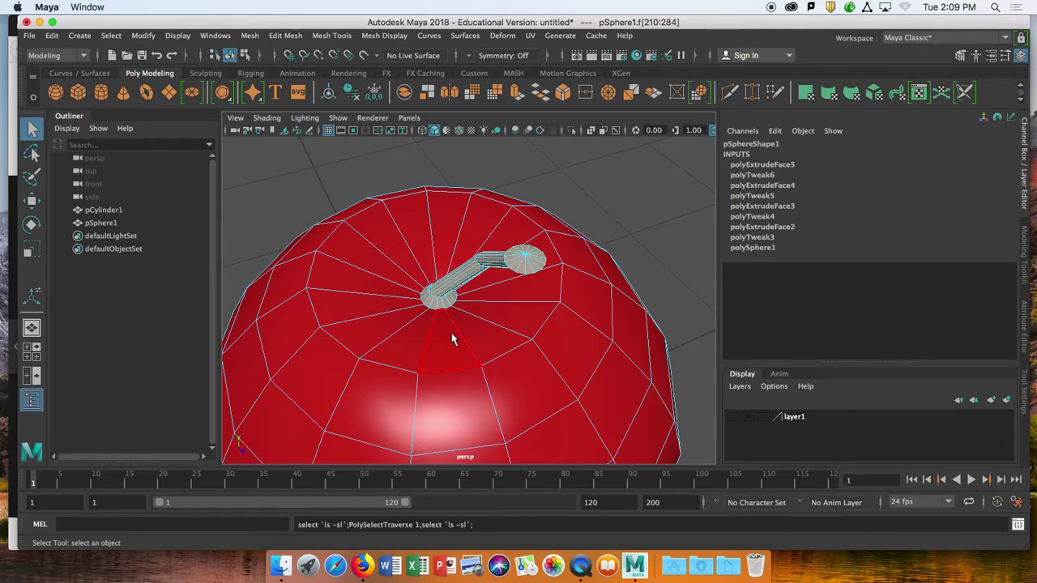
scroll(445, 325, "up", 5)
scroll(420, 316, "down", 2)
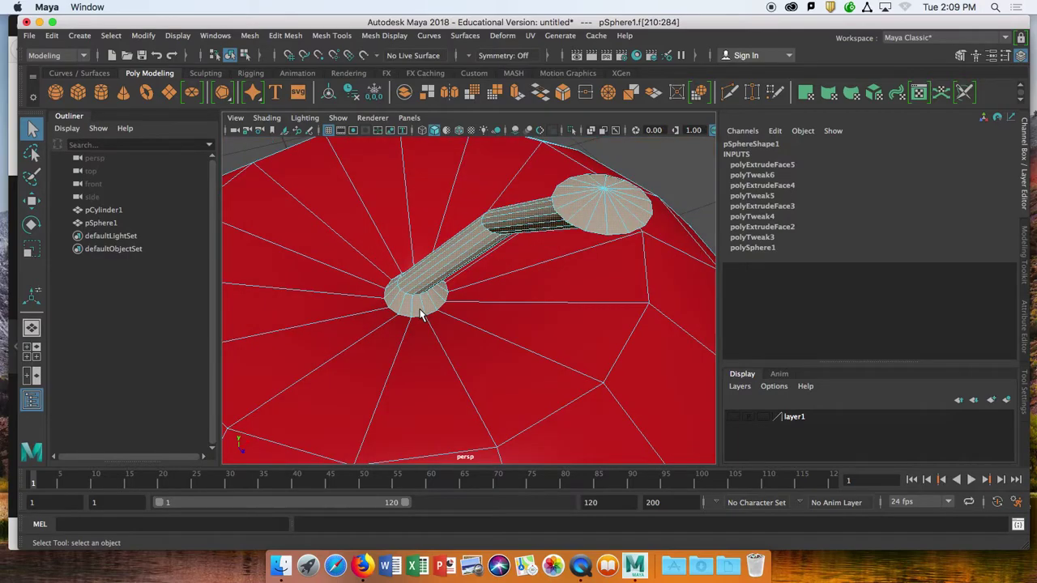
scroll(420, 316, "down", 3)
middle_click_drag(422, 337, 444, 358, "alt")
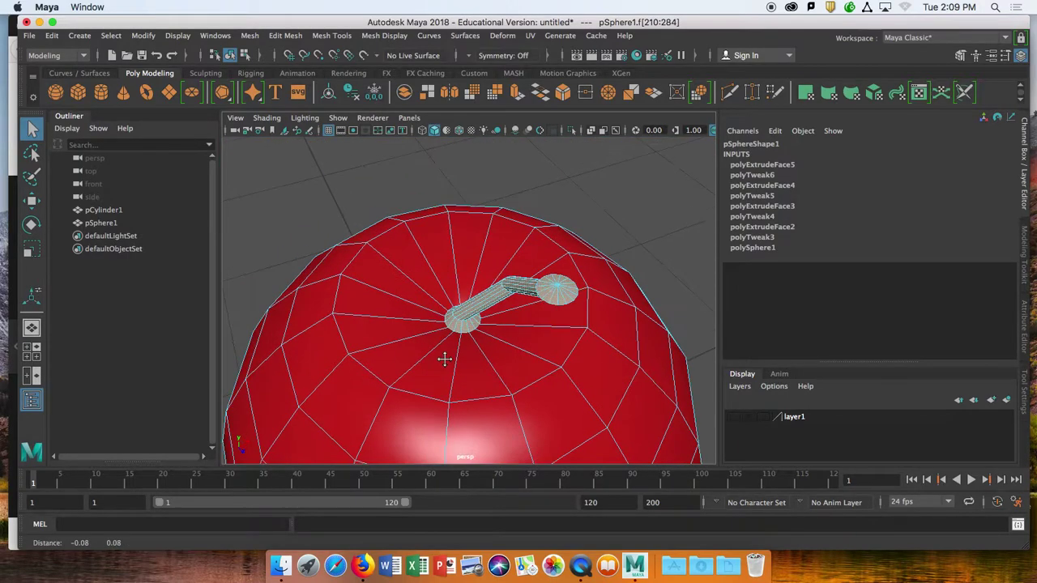
- Assign the existing Apple_Stem material to the selected stem faces and return to object mode
scroll(471, 303, "down", 8)
left_click_drag(474, 359, 458, 173, "alt")
right_click_drag(459, 172, 558, 522)
right_click_drag(549, 236, 609, 181)
left_click(593, 237)
left_click_drag(593, 237, 552, 241, "alt")
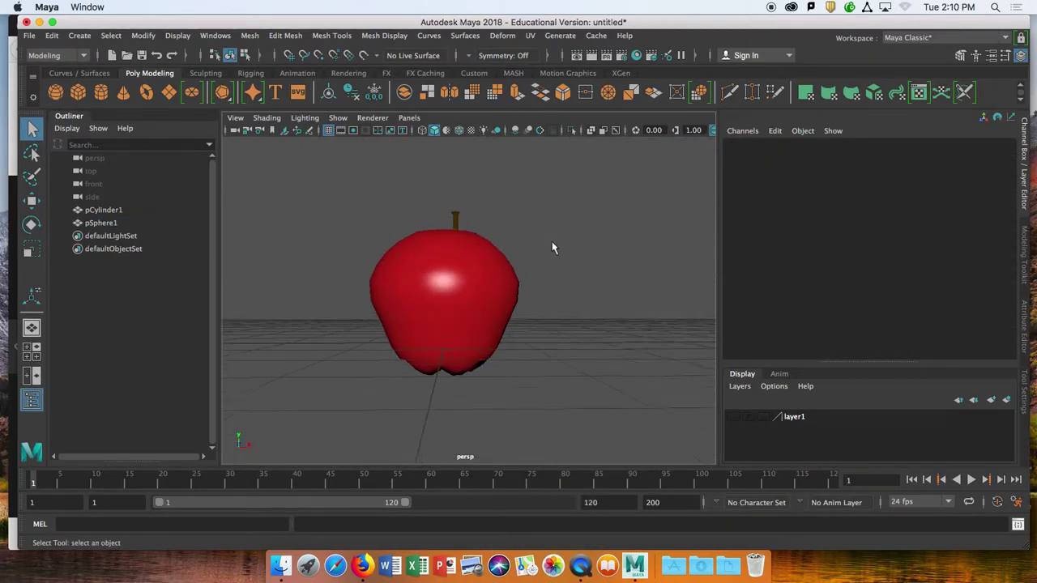
- Duplicate the finished apple and move the copy about 2.48 units along X
right_click_drag(552, 241, 537, 284, "alt")
left_click(475, 308)
key("super+d")
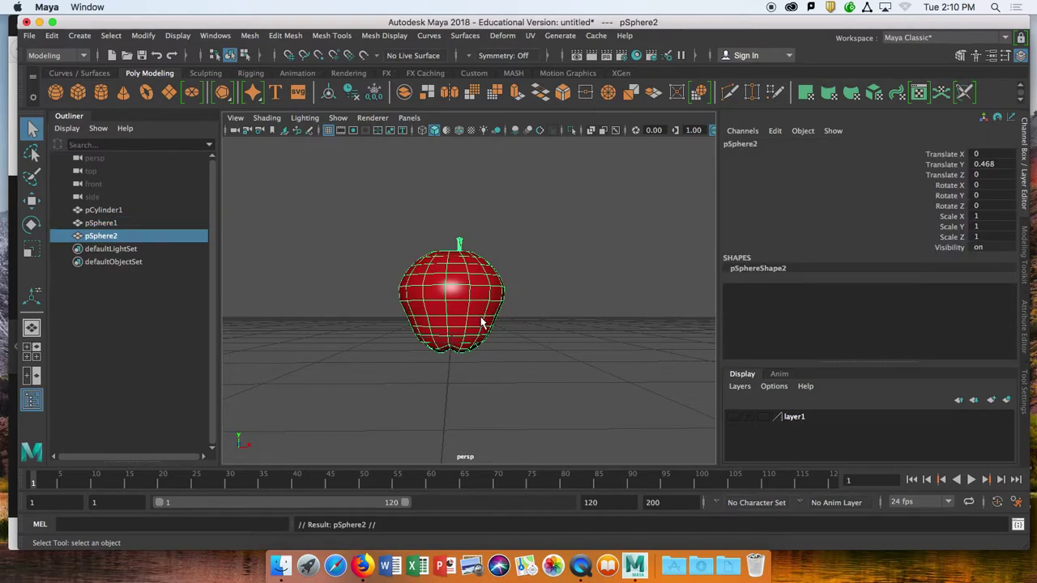
key("w")
left_click_drag(504, 303, 639, 297)
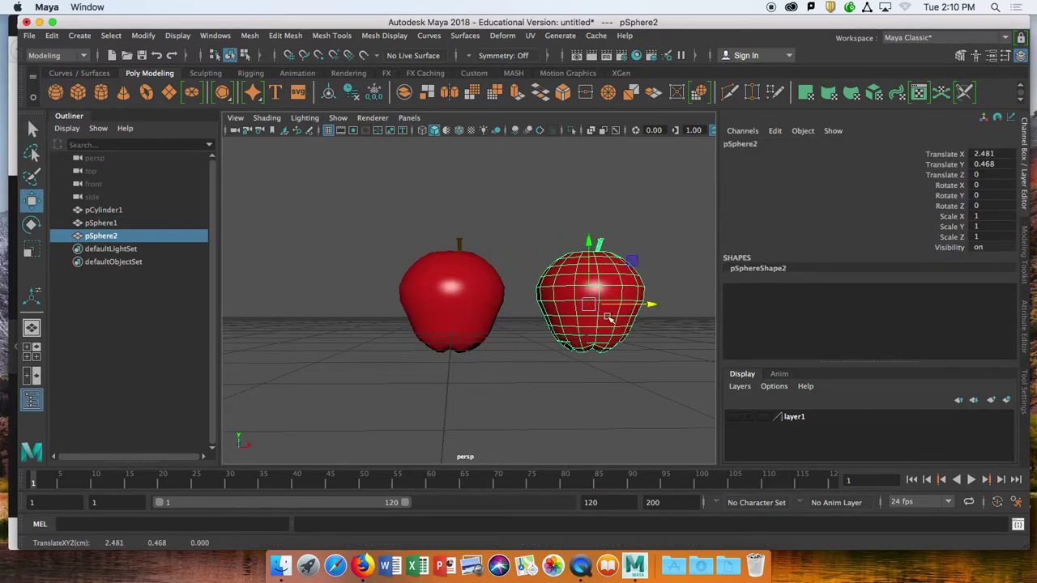
- Switch the copied apple to face selection and select all triangular faces around the centre of its underside
scroll(571, 321, "down", 2)
scroll(571, 321, "up", 5)
middle_click_drag(570, 320, 392, 340, "alt")
left_click_drag(392, 341, 420, 264, "alt")
right_click_drag(454, 219, 460, 246)
scroll(460, 247, "up", 5)
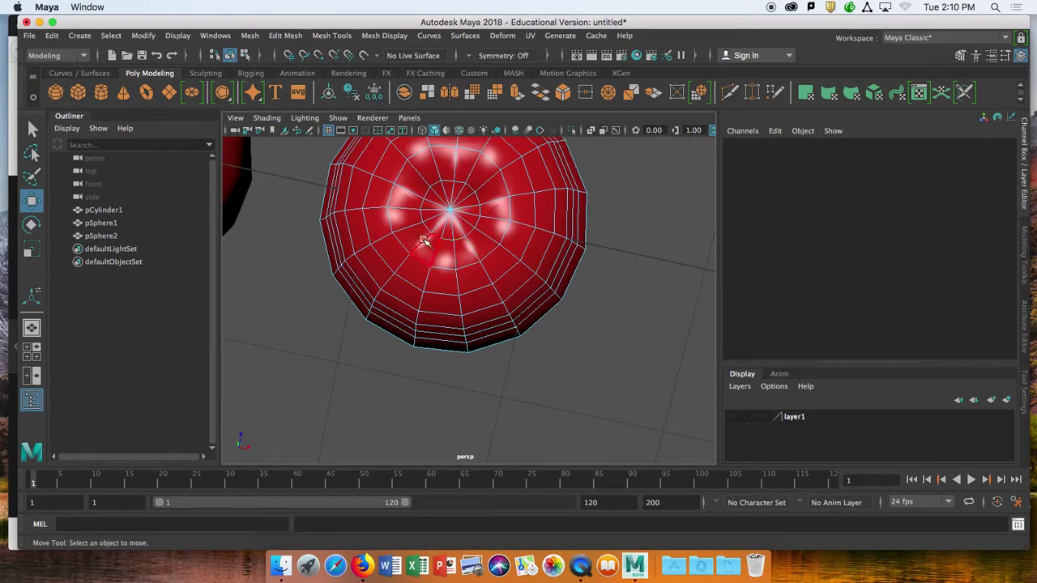
middle_click_drag(416, 216, 422, 248, "alt")
left_click_drag(422, 248, 417, 278, "alt")
right_click_drag(457, 199, 470, 273)
left_click(466, 331)
scroll(476, 311, "up", 6)
left_click_drag(467, 311, 498, 300, "alt")
left_click(481, 283, "shift")
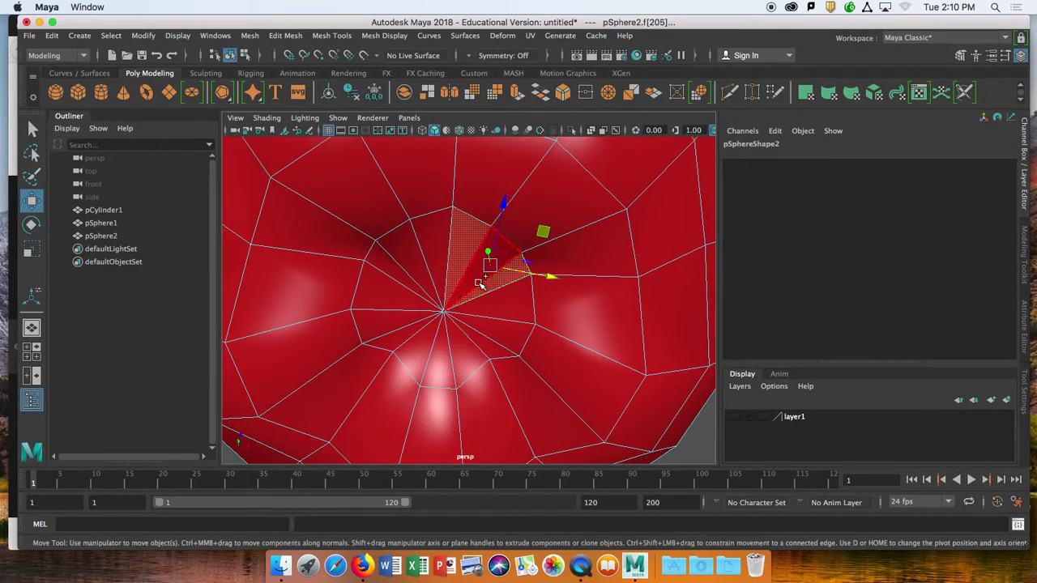
left_click(447, 276, "shift")
left_click(430, 274, "shift")
left_click(418, 280, "shift")
left_click(407, 283, "shift")
left_click(403, 298, "shift")
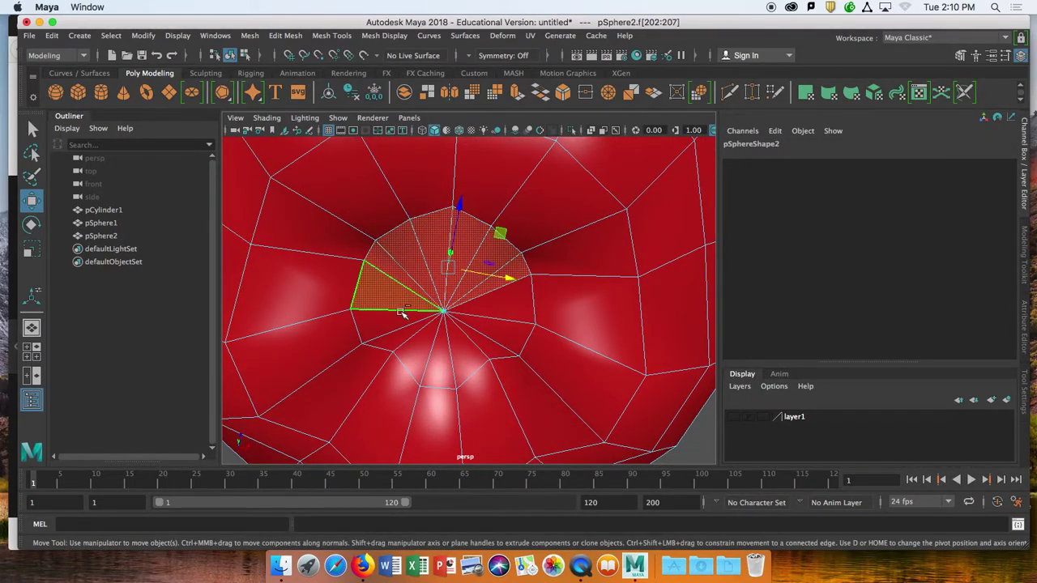
left_click(402, 318, "shift")
left_click(408, 332, "shift")
left_click(423, 348, "shift")
left_click(441, 357, "shift")
left_click(461, 353, "shift")
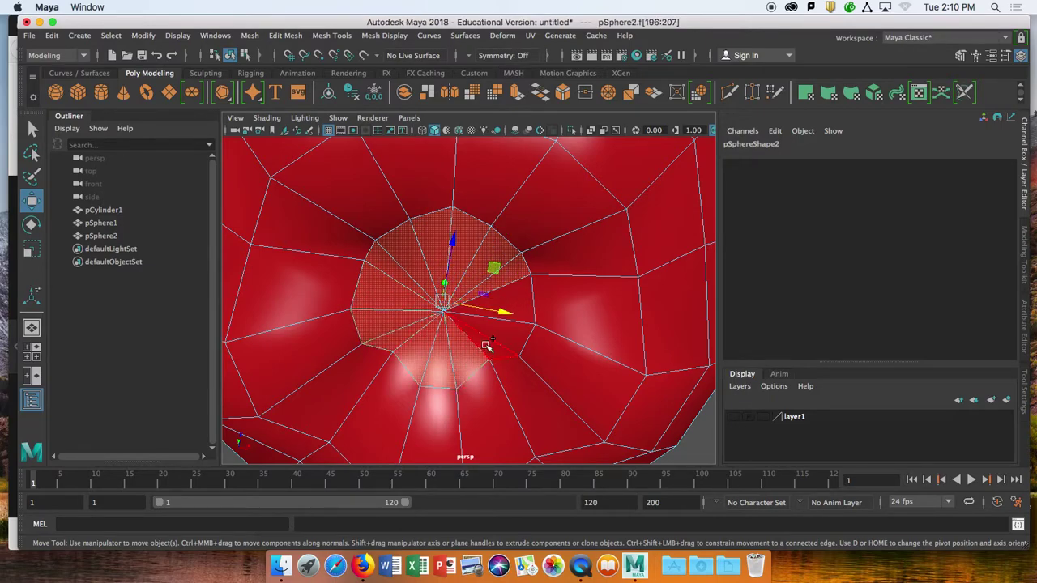
left_click(488, 346, "shift")
left_click(508, 333, "shift")
left_click(515, 317, "shift")
left_click(555, 289, "shift")
- Grow the face selection up the copied apple until it covers the whole body, leaving the stem unselected
left_click_drag(555, 289, 512, 314, "alt")
key("shift+period")
key("shift+period")
key("shift+period")
key("shift+period")
key("shift+period")
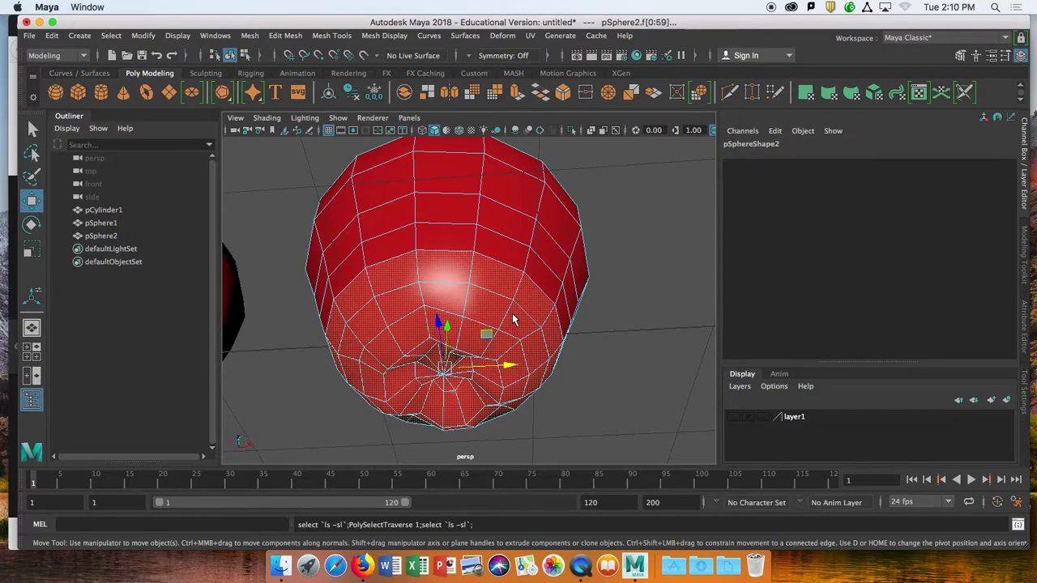
left_click_drag(513, 315, 462, 356, "alt")
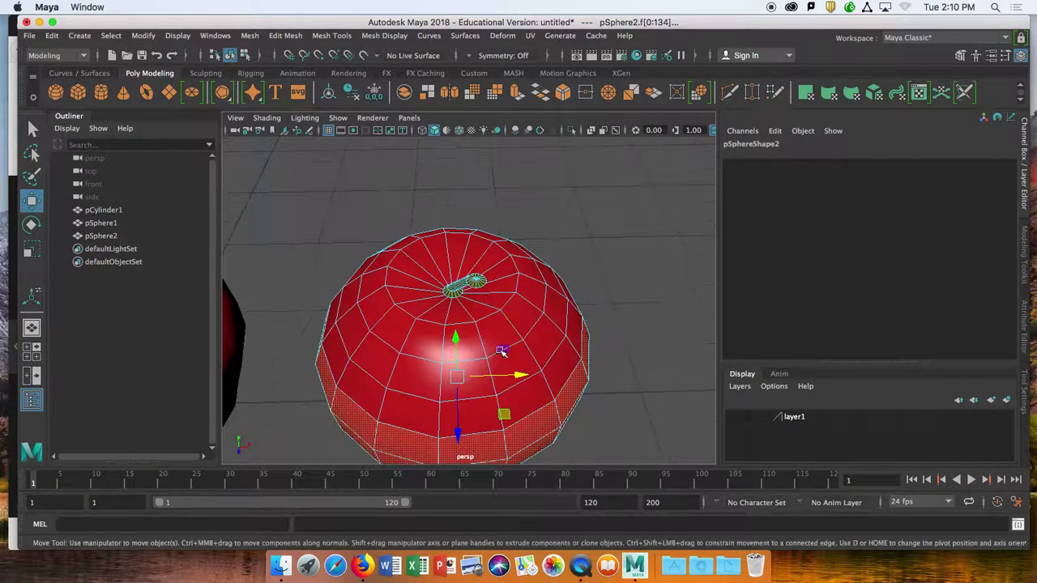
key("shift+period")
key("shift+period")
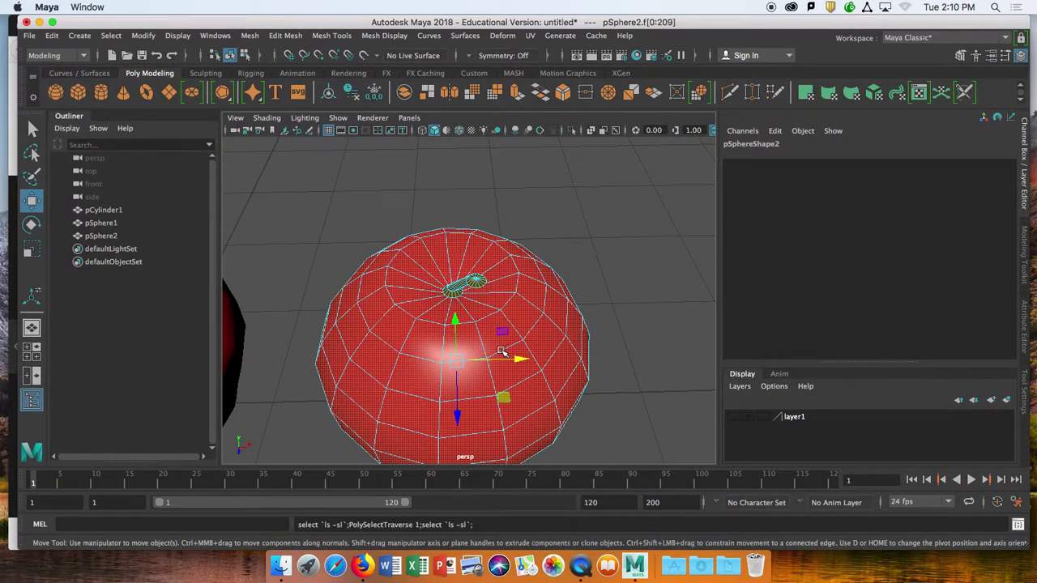
- Assign the existing AppleBody_Green material to the selected body faces, return to object mode and clear the selection
scroll(501, 352, "down", 8)
left_click_drag(457, 361, 450, 271, "alt")
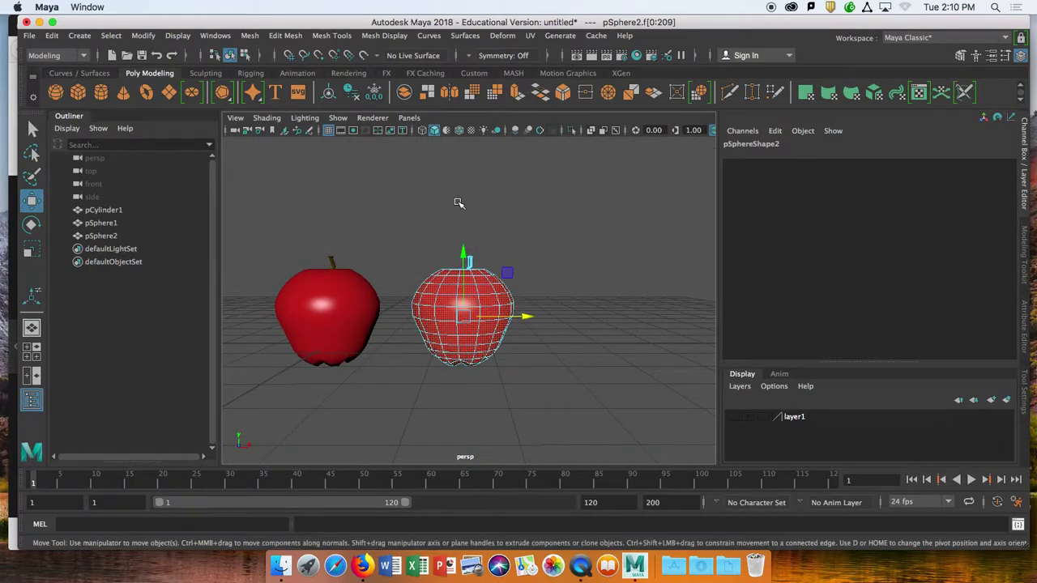
right_click(458, 204)
mouse_move(473, 541)
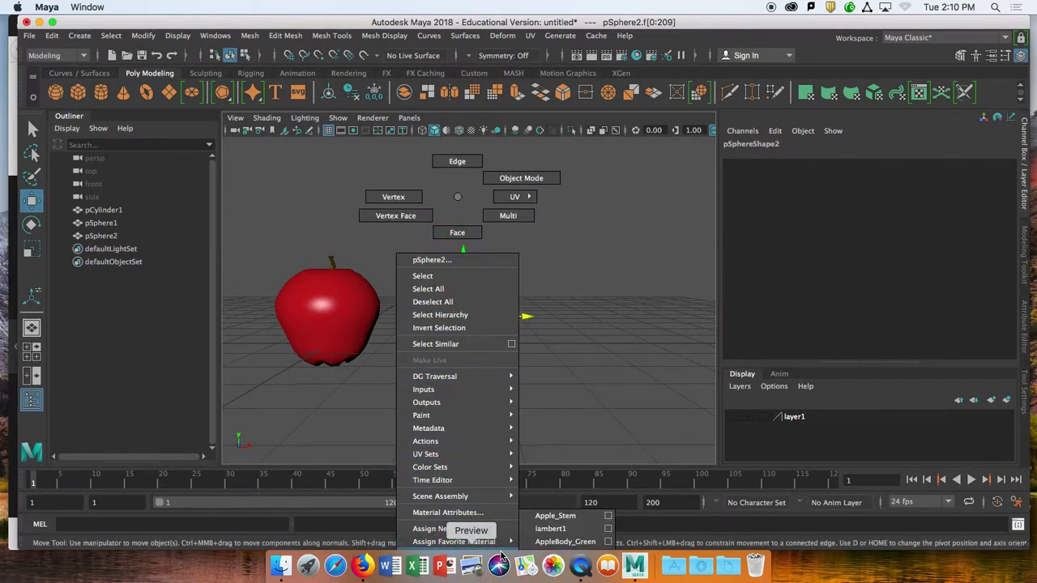
left_click(559, 542)
left_click(554, 364)
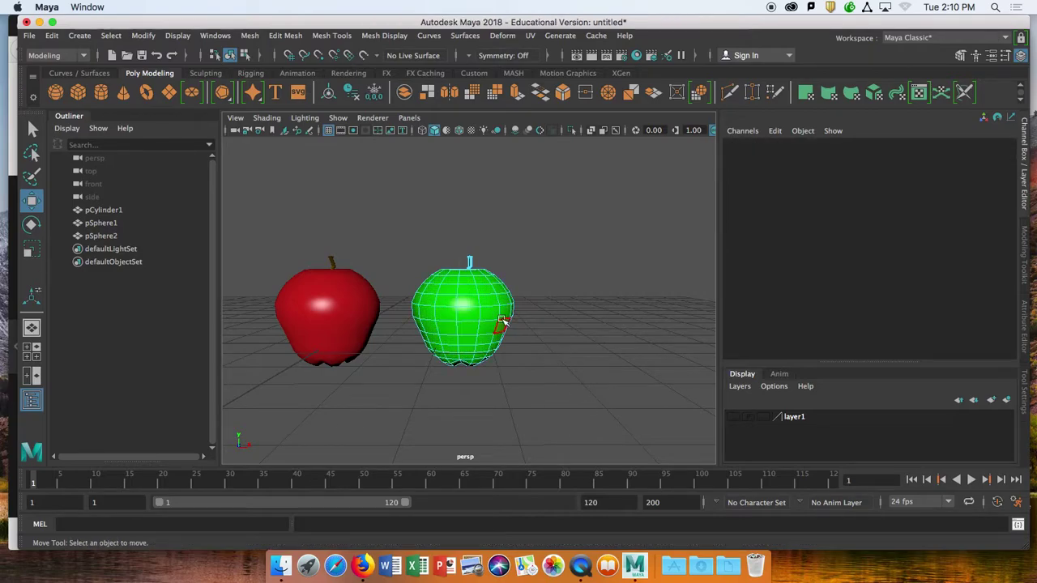
right_click_drag(414, 295, 473, 180)
left_click(539, 281)
- Select the red and green apples together
left_click_drag(539, 292, 396, 296, "alt")
scroll(396, 297, "down", 10)
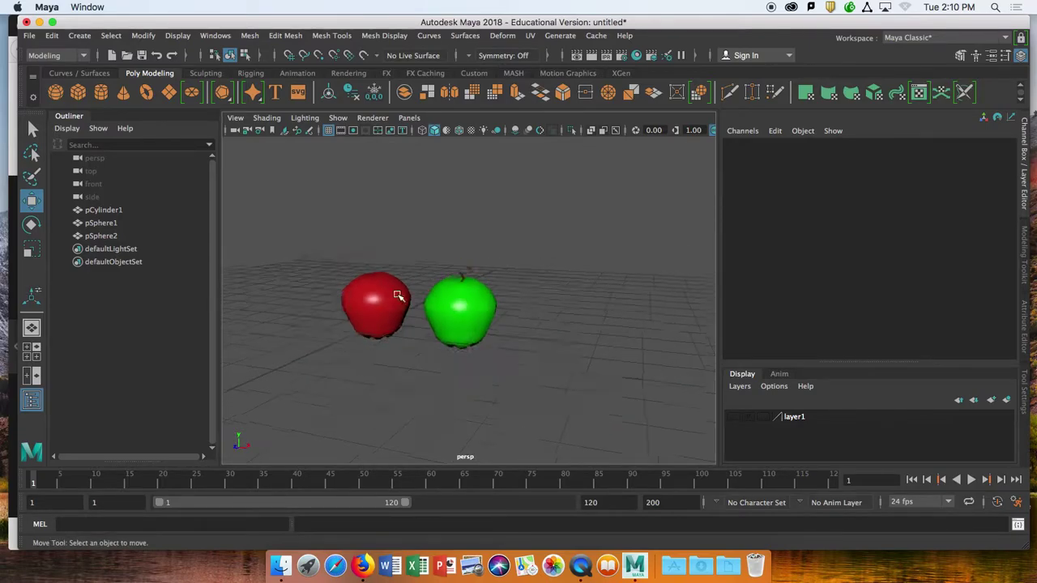
scroll(362, 340, "up", 4)
right_click_drag(362, 340, 436, 305, "alt")
left_click(384, 325)
left_click(458, 298, "shift")
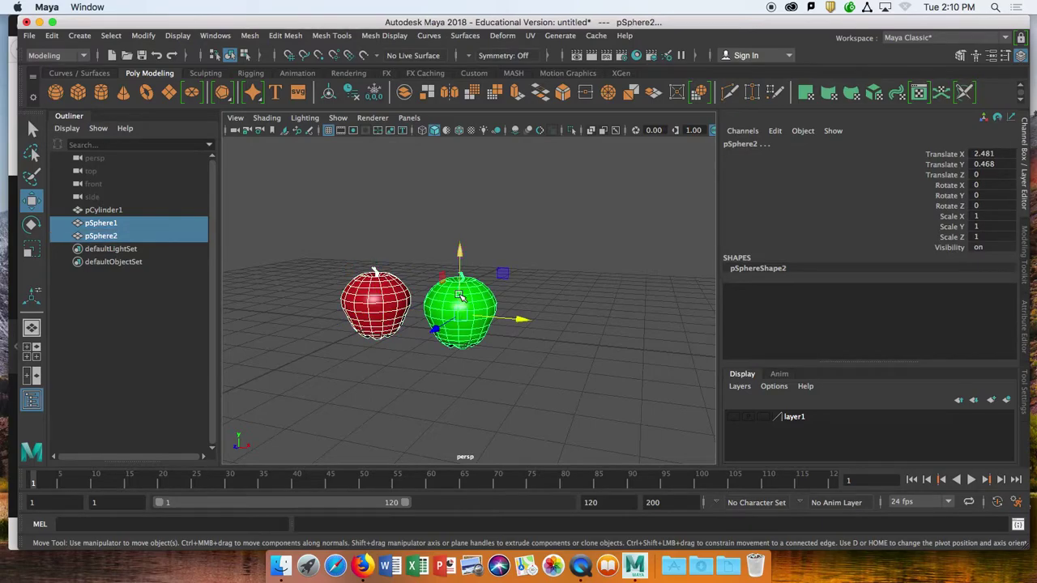
- Preview both apples in smooth mesh display, inspect them up close and return to the unsmoothed display
left_click_drag(332, 356, 398, 351, "alt")
key("3")
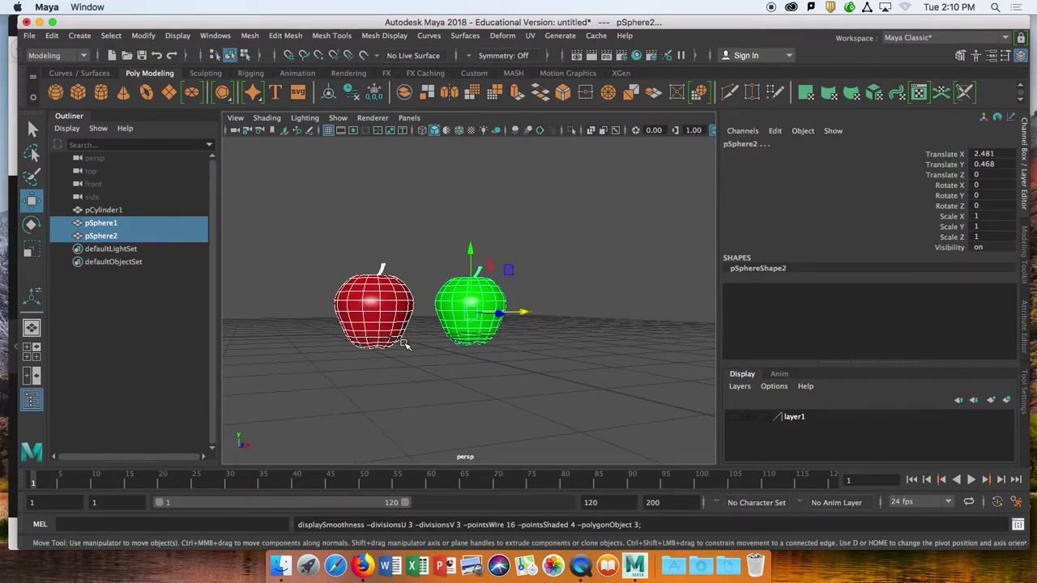
scroll(403, 345, "down", 3)
scroll(403, 345, "up", 10)
middle_click_drag(394, 332, 478, 289, "alt")
right_click_drag(477, 290, 387, 273, "alt")
key("1")
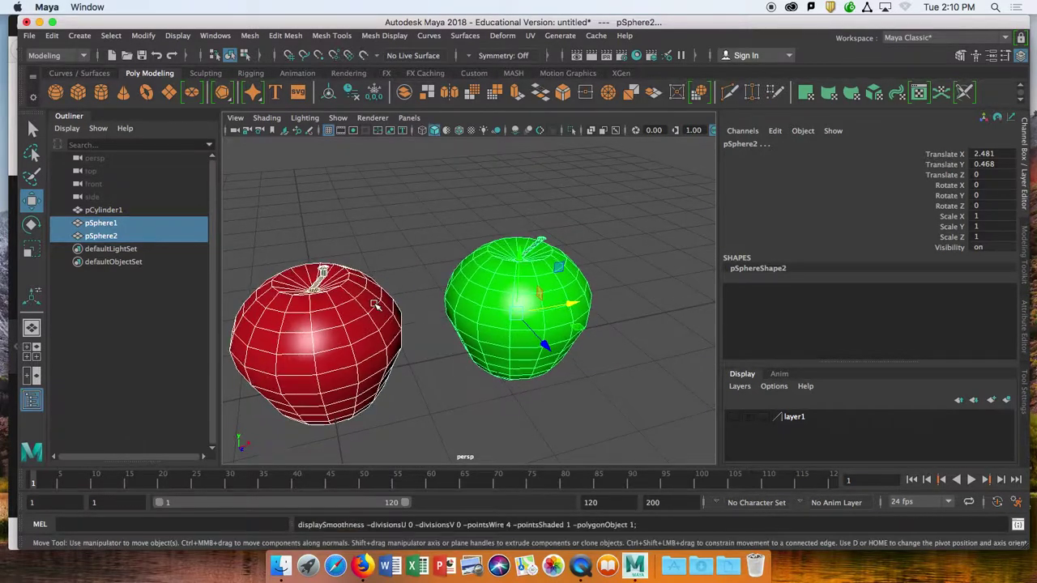
- Apply the Smooth operation to both apple meshes with one division and clear the selection
left_click(257, 41)
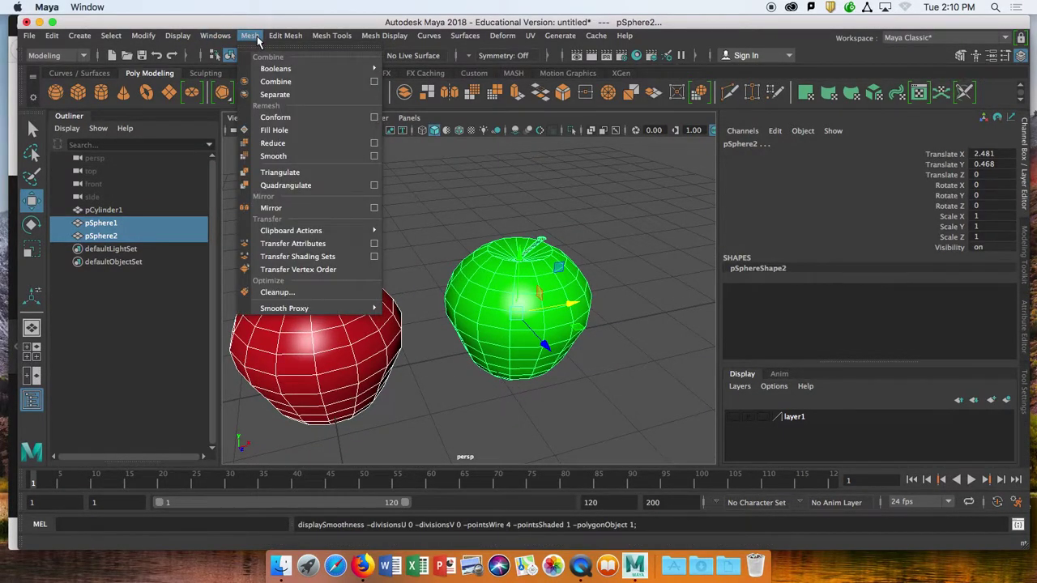
left_click(299, 158)
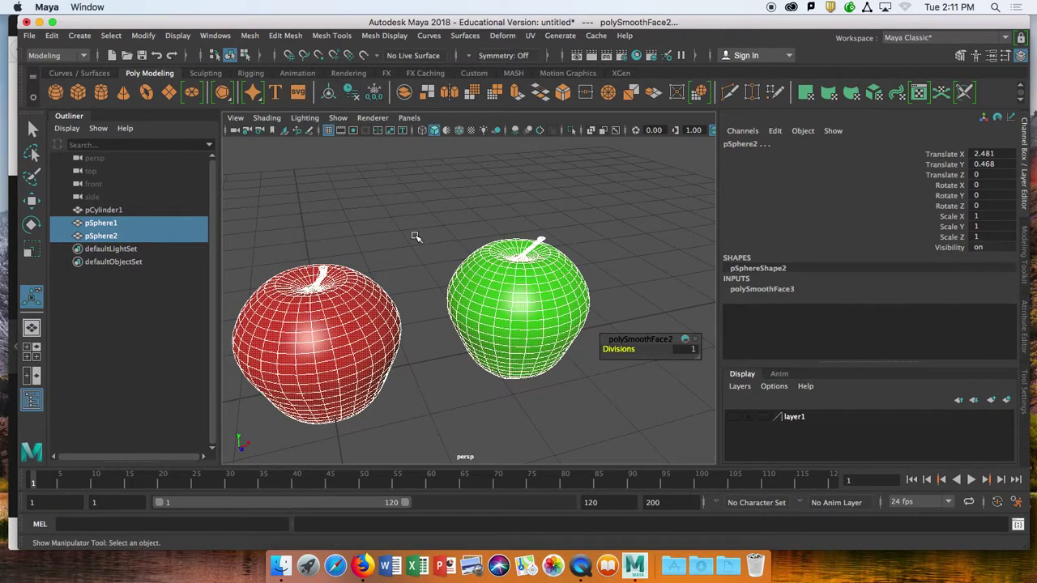
left_click(476, 376)
left_click_drag(476, 376, 506, 350, "alt")
scroll(505, 350, "down", 5)
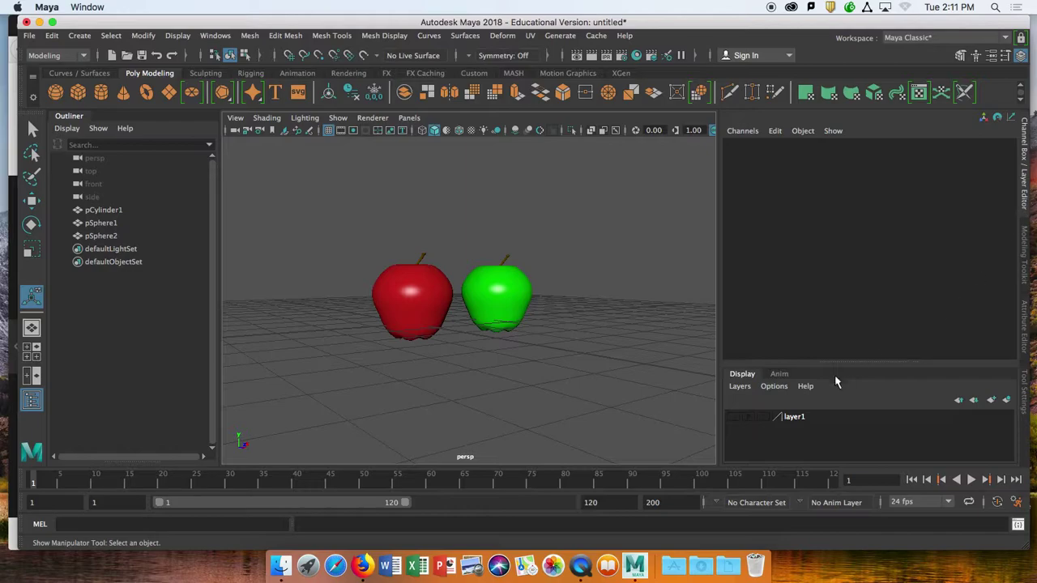
- Make layer1 visible and select the bowl around the red apple in object mode
left_click(733, 418)
left_click_drag(393, 320, 409, 272, "alt")
left_click(411, 275)
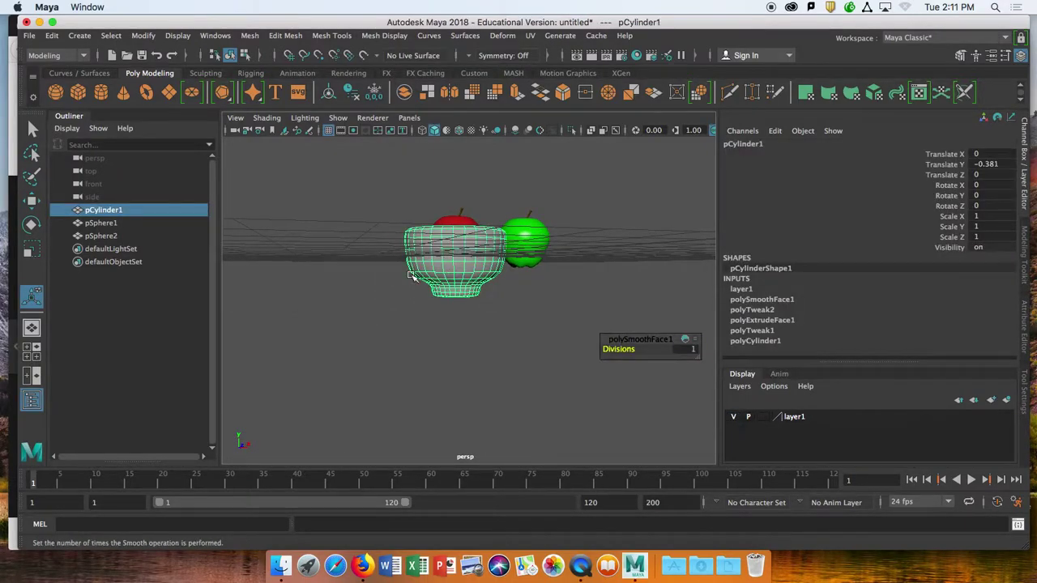
scroll(426, 283, "down", 3)
middle_click_drag(443, 257, 452, 245, "alt")
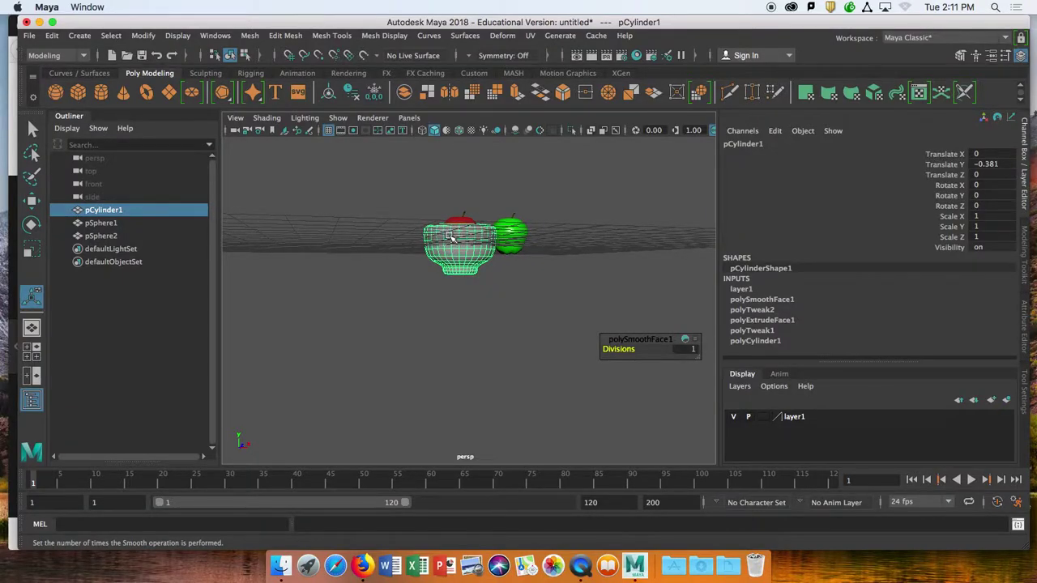
scroll(451, 237, "up", 2)
right_click(433, 183)
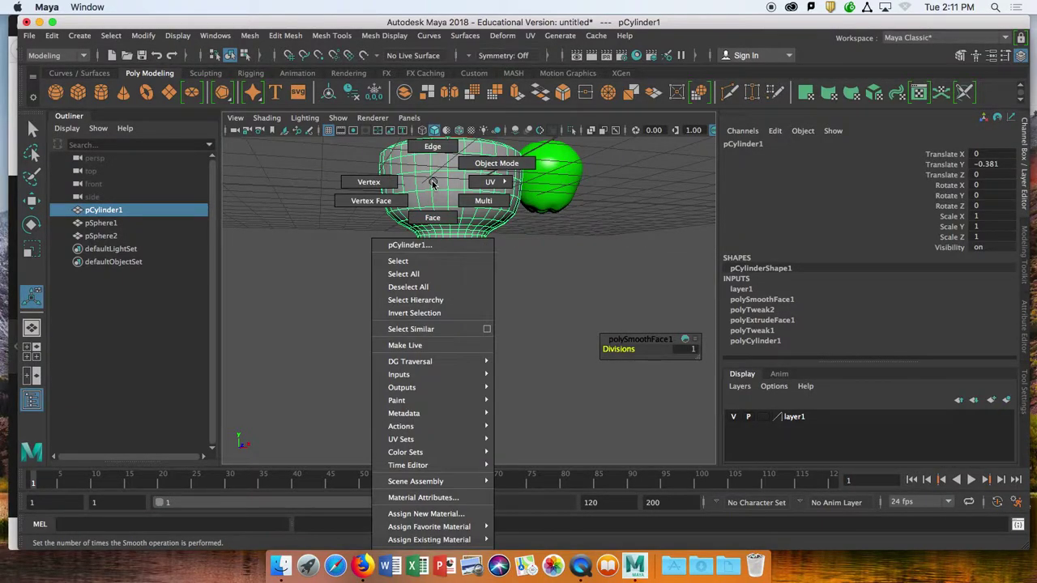
right_click_drag(433, 184, 478, 165)
left_click(521, 246)
left_click_drag(426, 177, 430, 289, "alt")
left_click(451, 204)
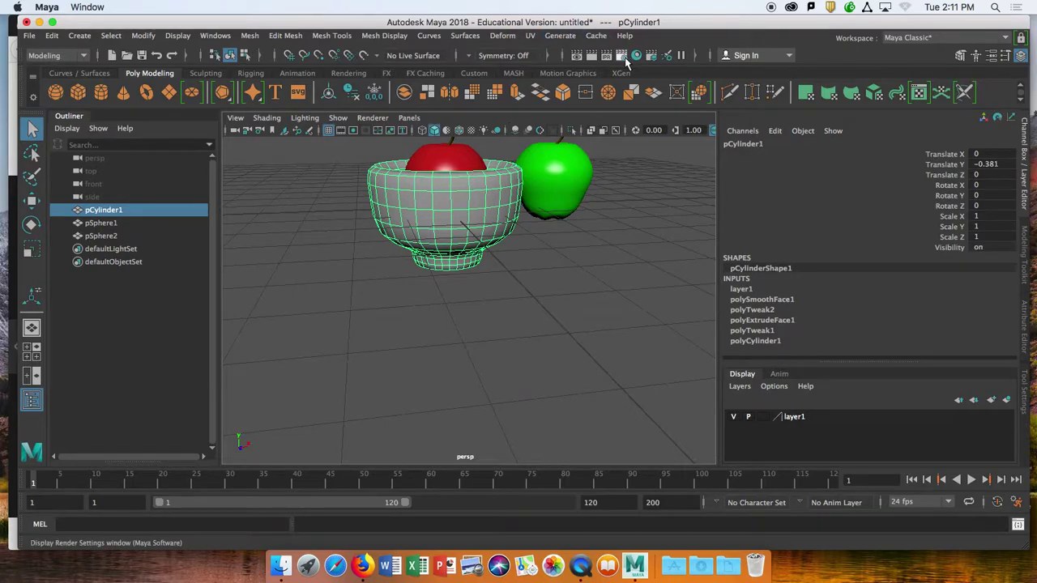
- Assign a new Phong material to the selected bowl
left_click_drag(478, 299, 450, 214, "alt")
scroll(485, 264, "down", 5)
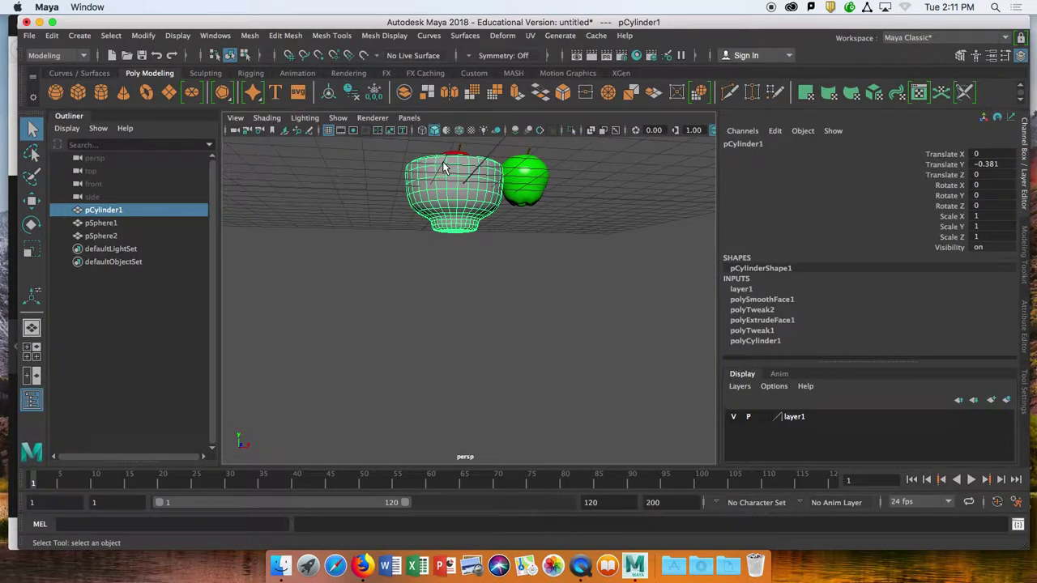
right_click(443, 167)
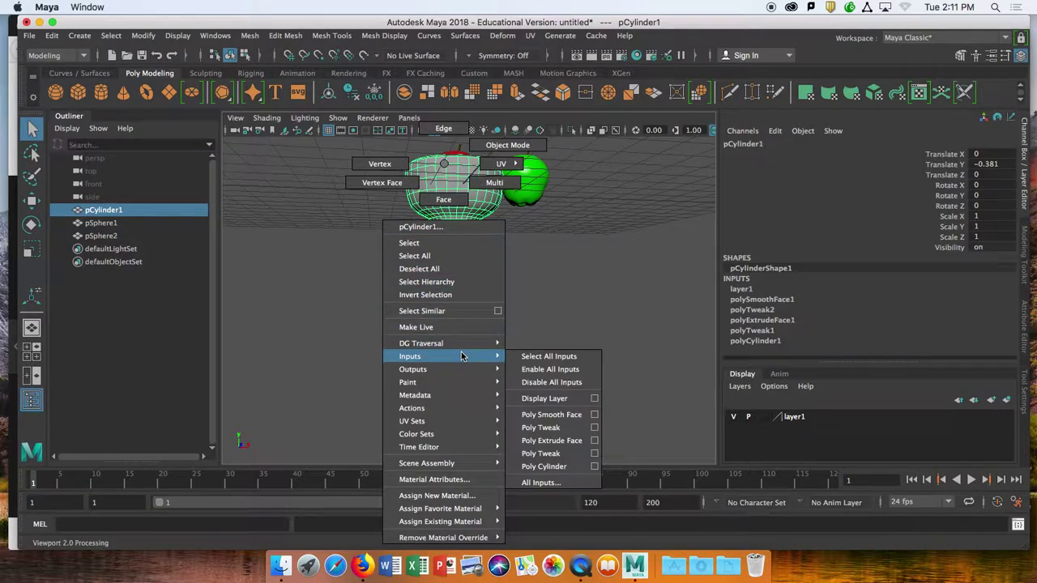
mouse_move(456, 388)
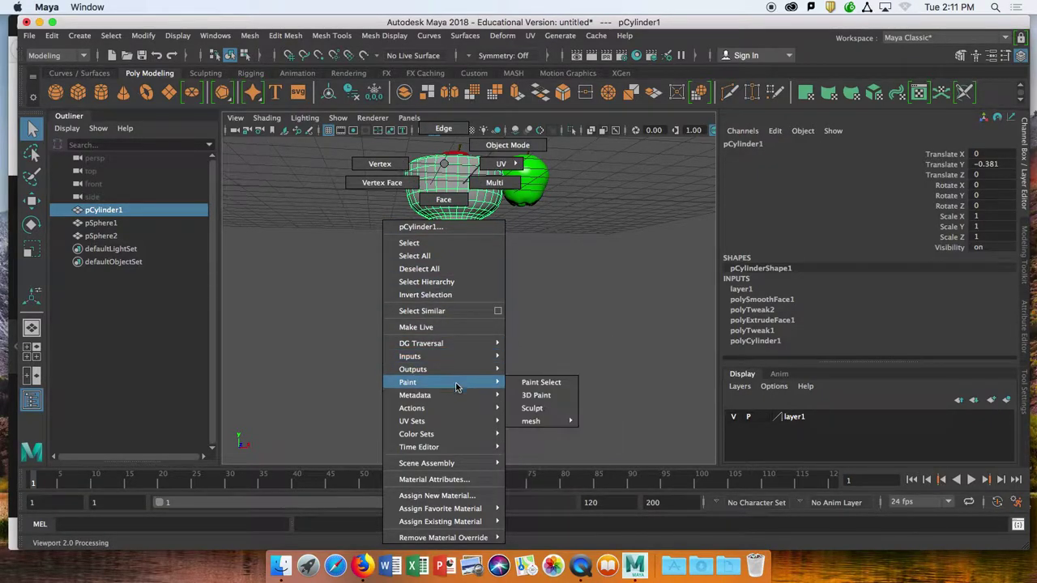
left_click(473, 497)
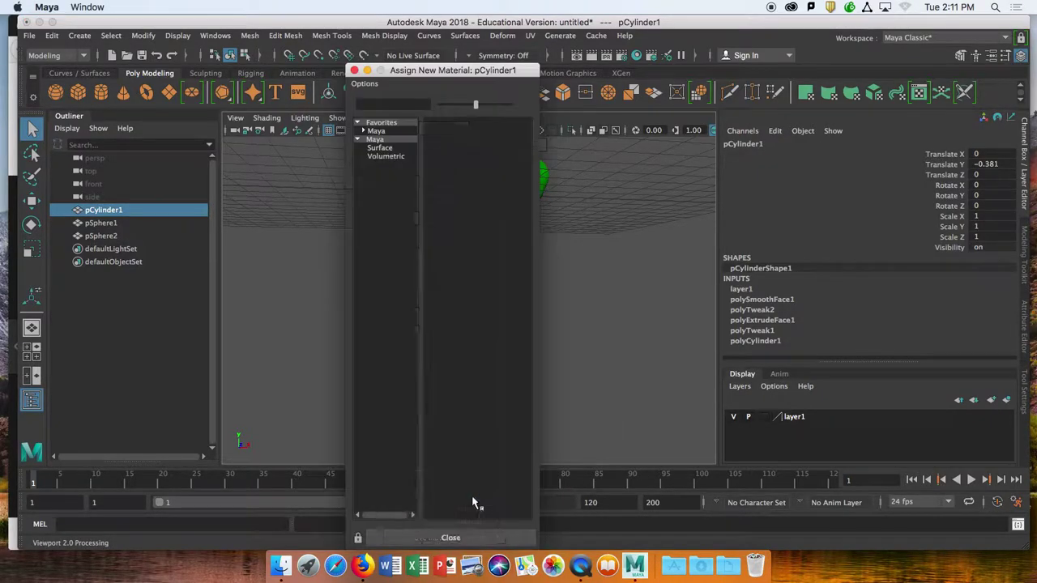
left_click(377, 131)
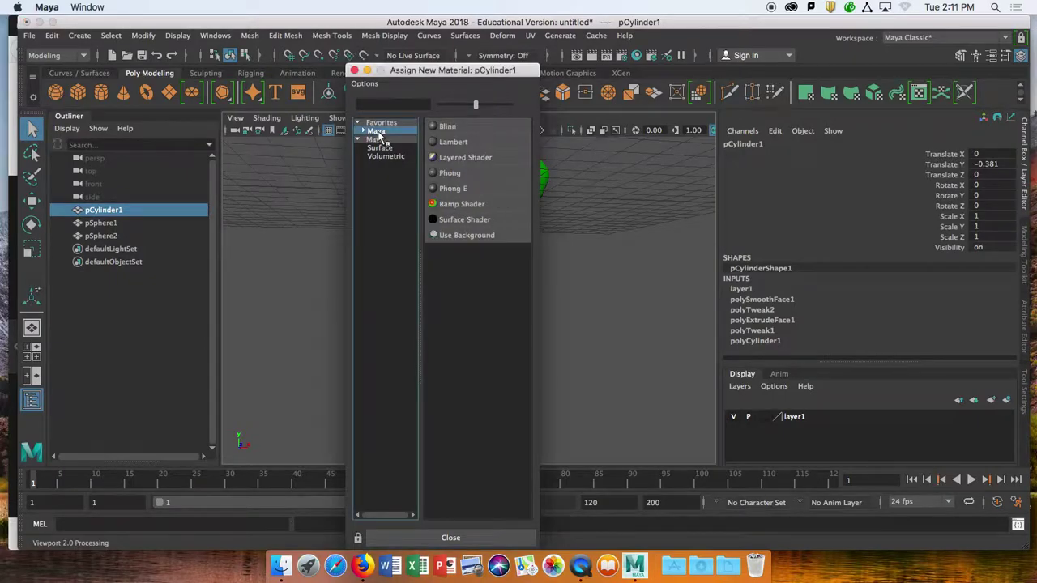
left_click(449, 173)
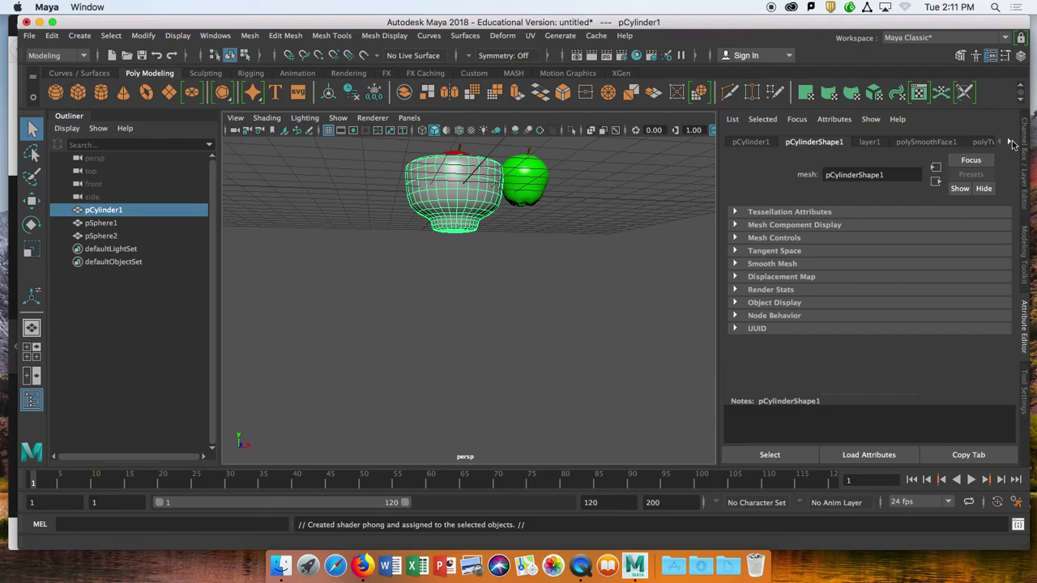
- Open the bowl's phong3 material attributes and set its colour to cyan (H 180, S 1, V 1)
left_click_drag(543, 203, 558, 243, "alt")
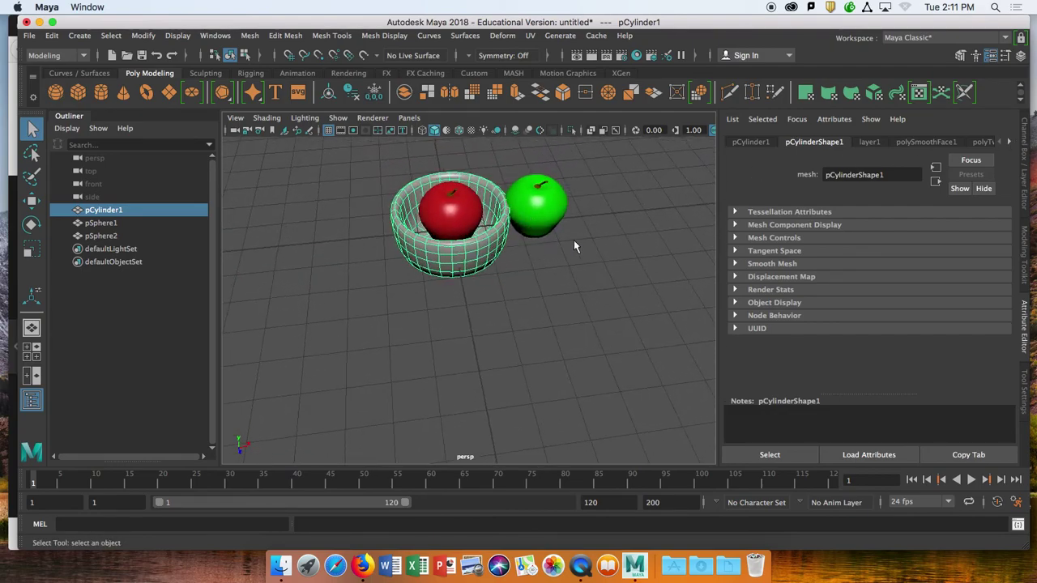
left_click(1009, 144)
left_click(1008, 143)
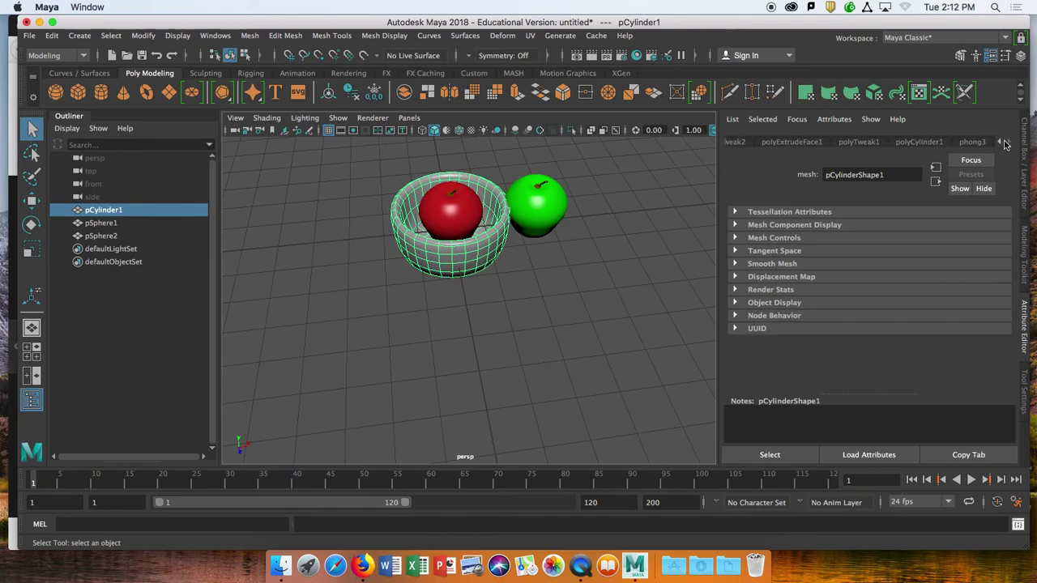
left_click(974, 143)
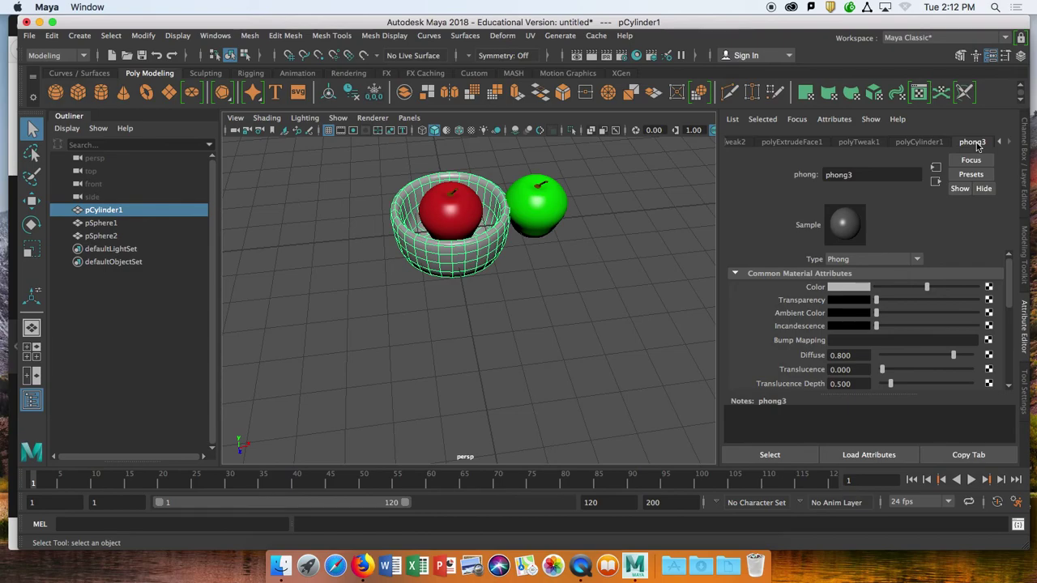
scroll(629, 213, "down", 5)
scroll(512, 255, "up", 10)
left_click_drag(511, 256, 551, 275, "alt")
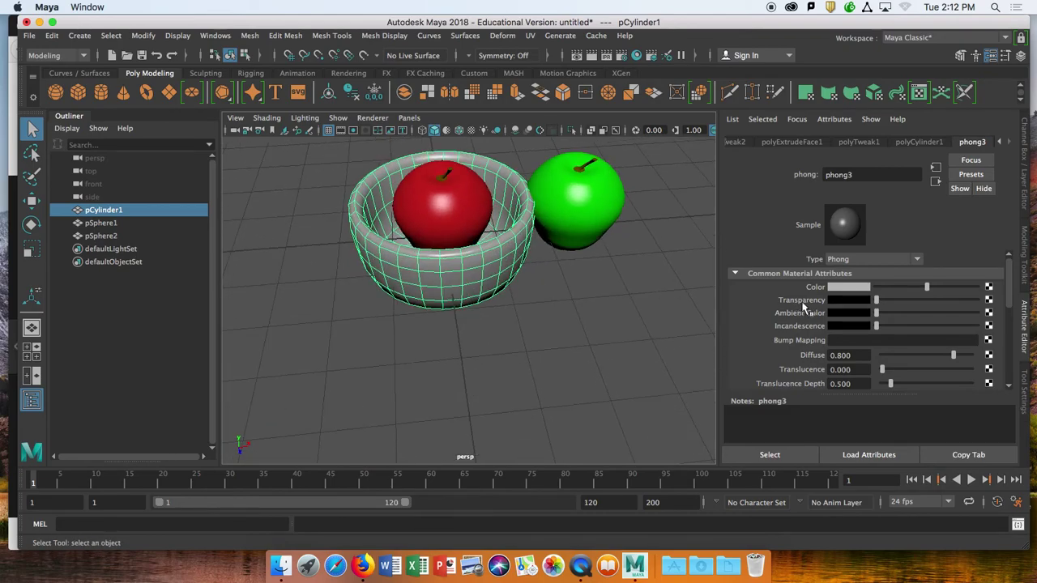
left_click(848, 287)
left_click(842, 261)
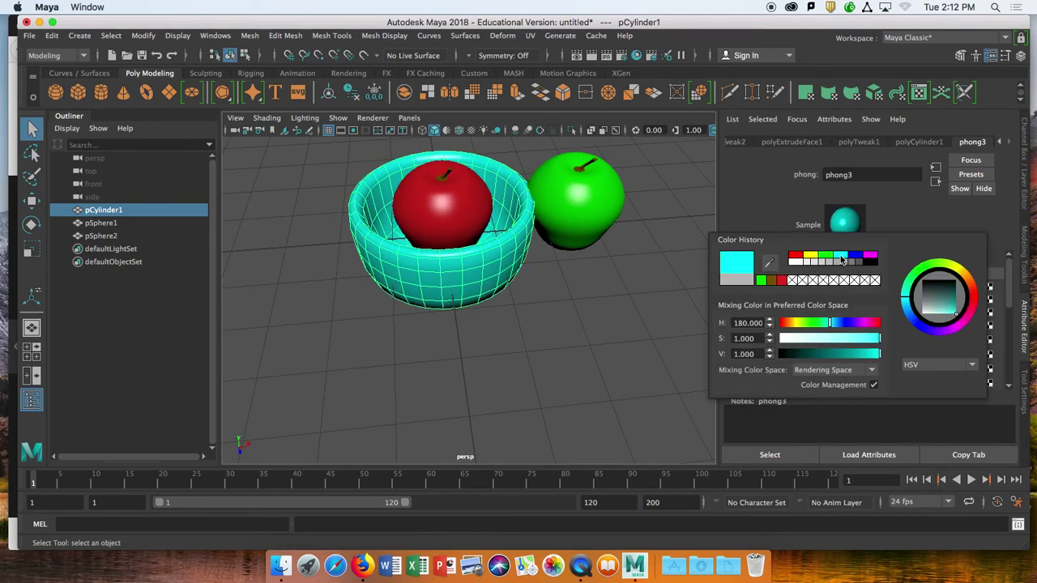
- Select the red apple in the bowl and change its Apple_Body material colour to bright green
left_click(442, 207)
left_click_drag(317, 354, 622, 235, "alt")
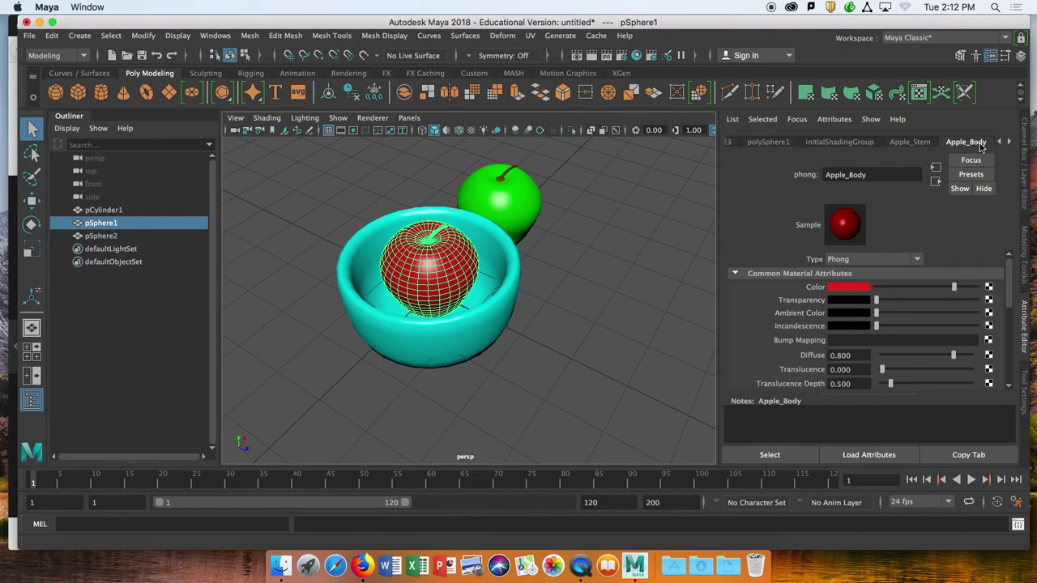
left_click(862, 287)
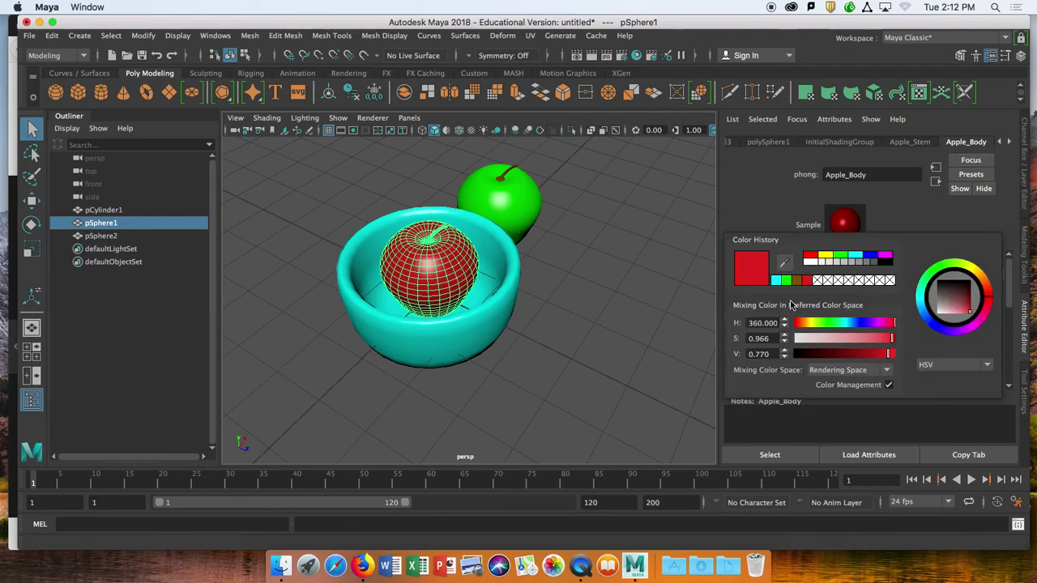
left_click(842, 256)
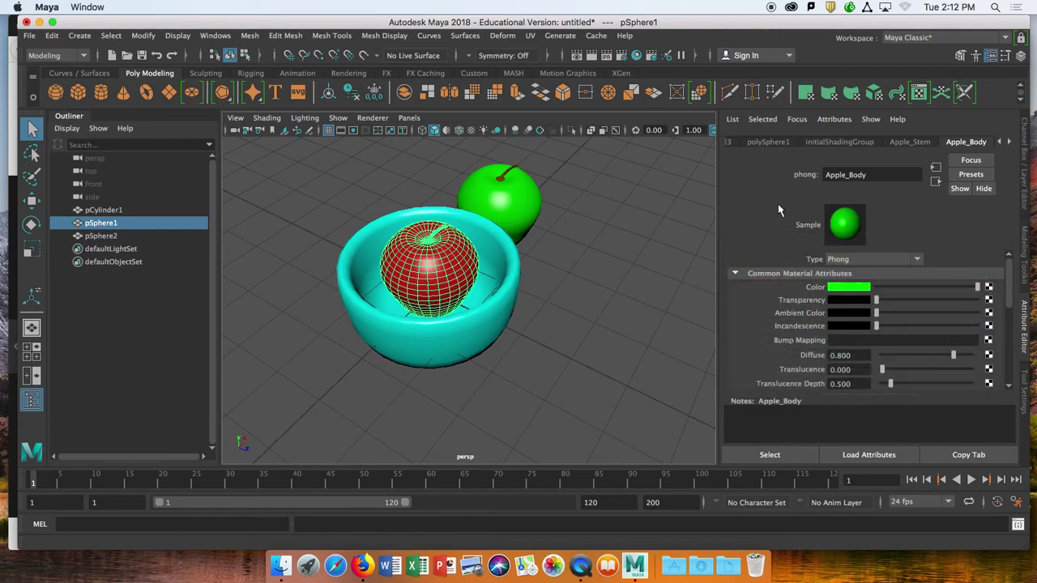
- Undo the green colour change made to the Apple_Body material of the apple inside the bowl
left_click_drag(636, 276, 550, 251, "alt")
scroll(551, 251, "down", 6)
scroll(551, 251, "up", 10)
left_click(507, 248)
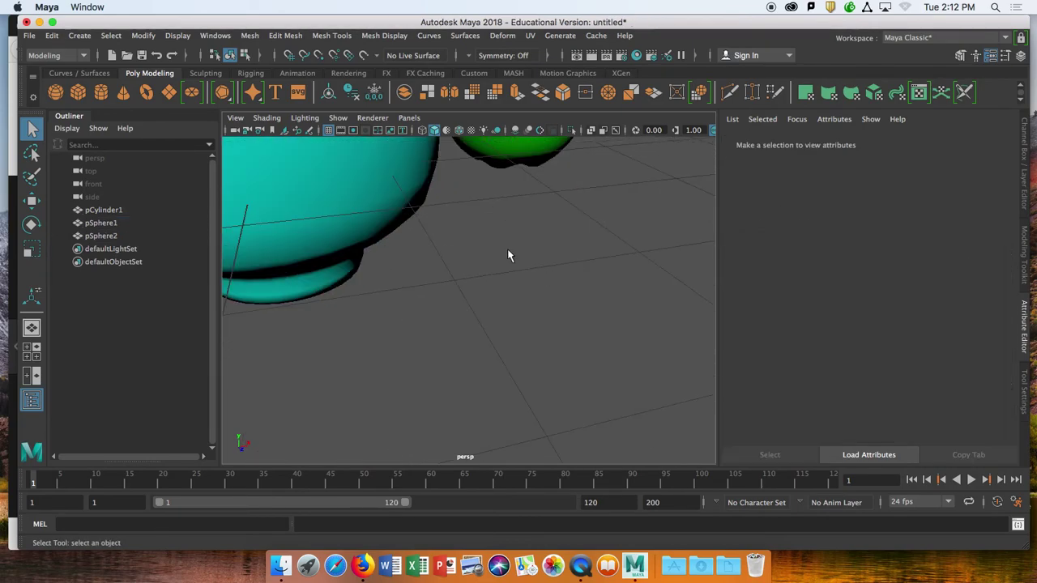
middle_click_drag(506, 248, 579, 343, "alt")
left_click(450, 210)
scroll(450, 213, "down", 3)
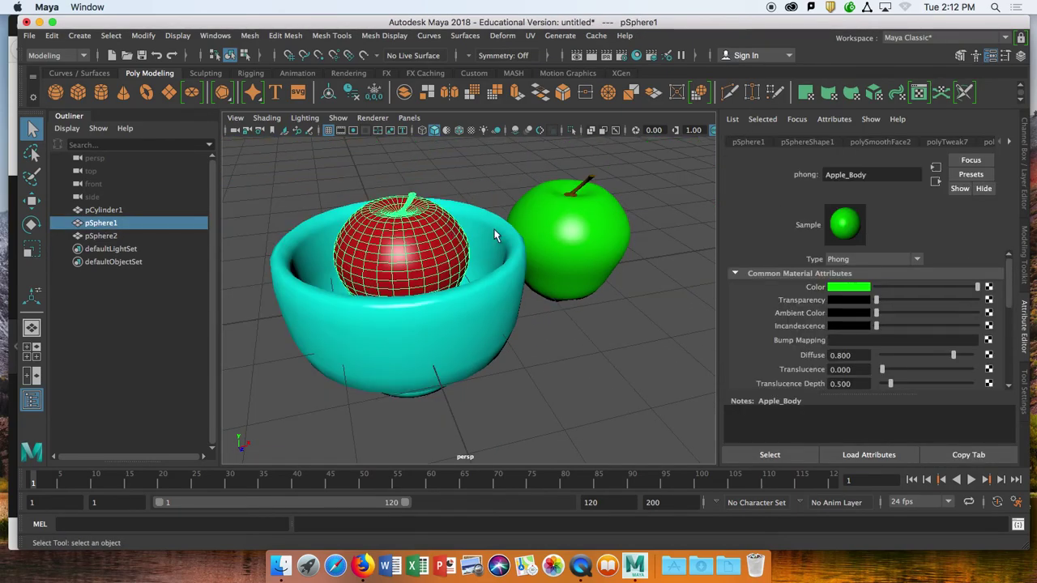
left_click(1008, 142)
left_click(1010, 144)
left_click(1009, 144)
left_click(1010, 144)
left_click(1010, 144)
key("super+z")
key("super+z")
key("super+z")
scroll(405, 293, "down", 5)
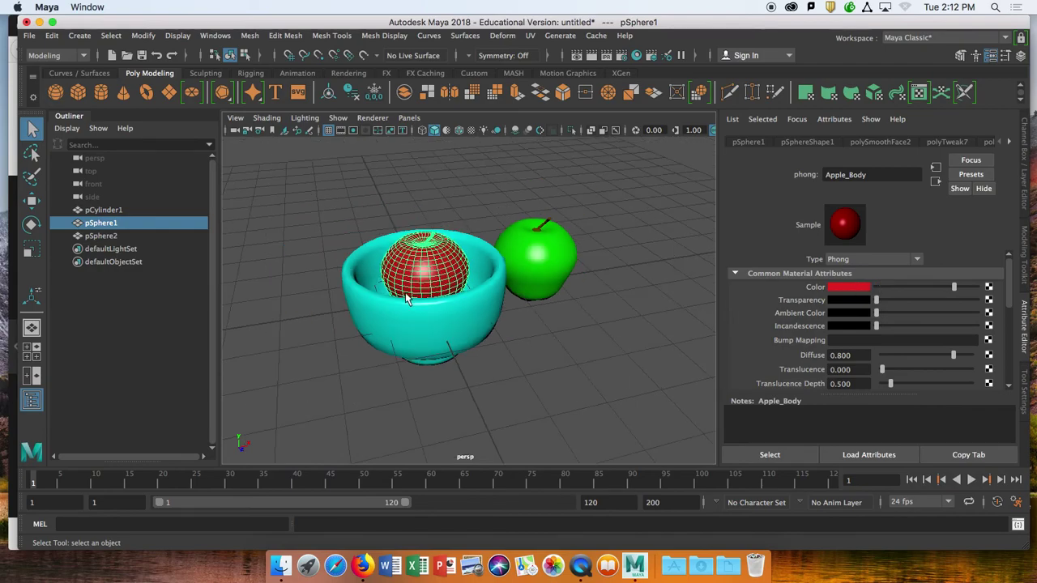
- Examine the coloured bowl and both apples from several angles and distances, including a low side view, and select the bowl
scroll(360, 289, "up", 3)
left_click_drag(337, 299, 416, 297, "alt")
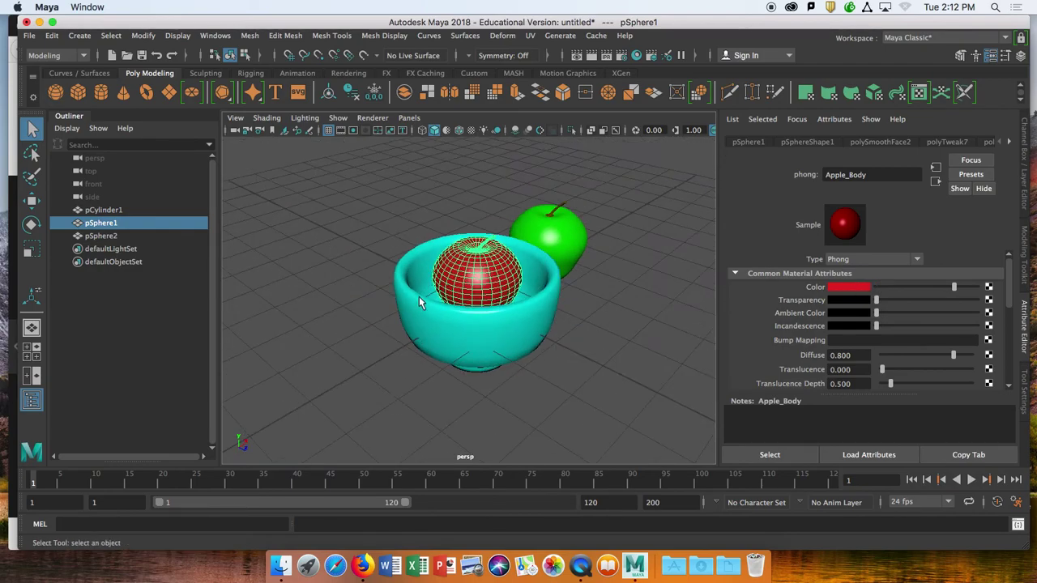
scroll(477, 292, "up", 8)
scroll(486, 282, "down", 5)
left_click_drag(487, 288, 589, 321, "alt")
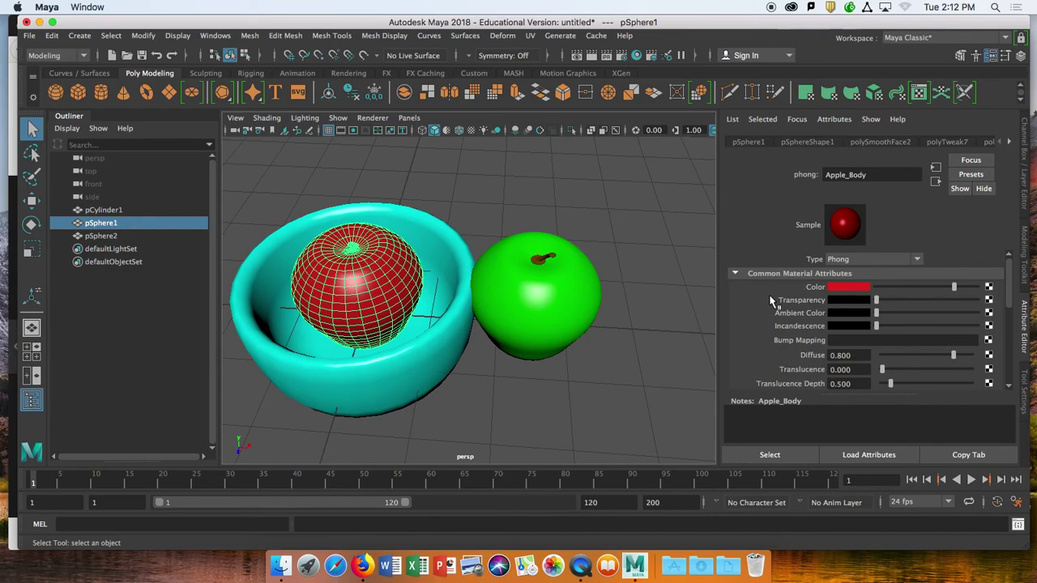
left_click(458, 218)
left_click_drag(326, 295, 413, 260, "alt")
left_click(467, 246)
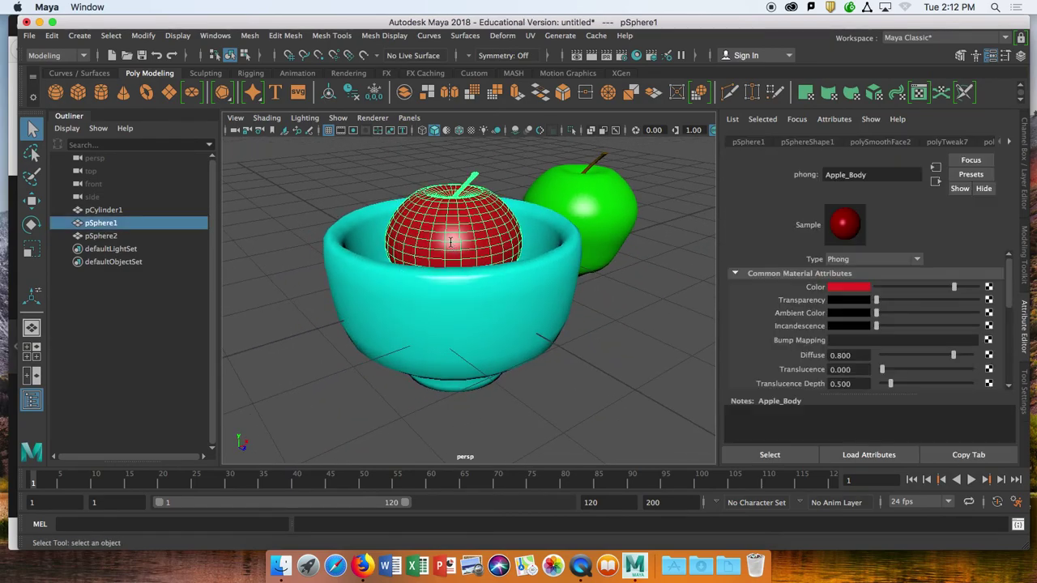
left_click_drag(569, 256, 469, 290, "alt")
left_click_drag(391, 371, 435, 347, "alt")
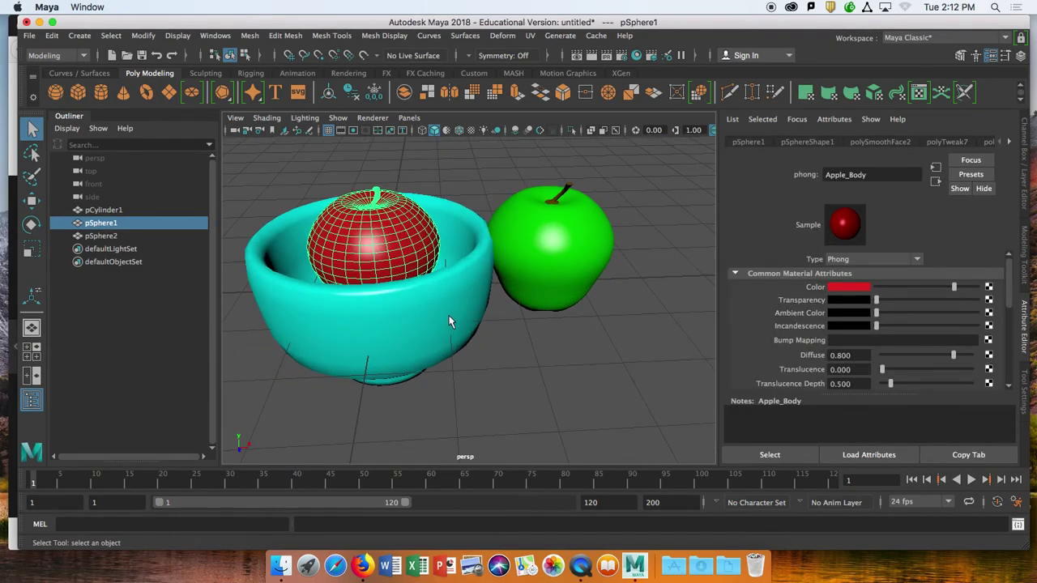
middle_click_drag(487, 317, 476, 375, "alt")
left_click_drag(441, 399, 439, 366, "alt")
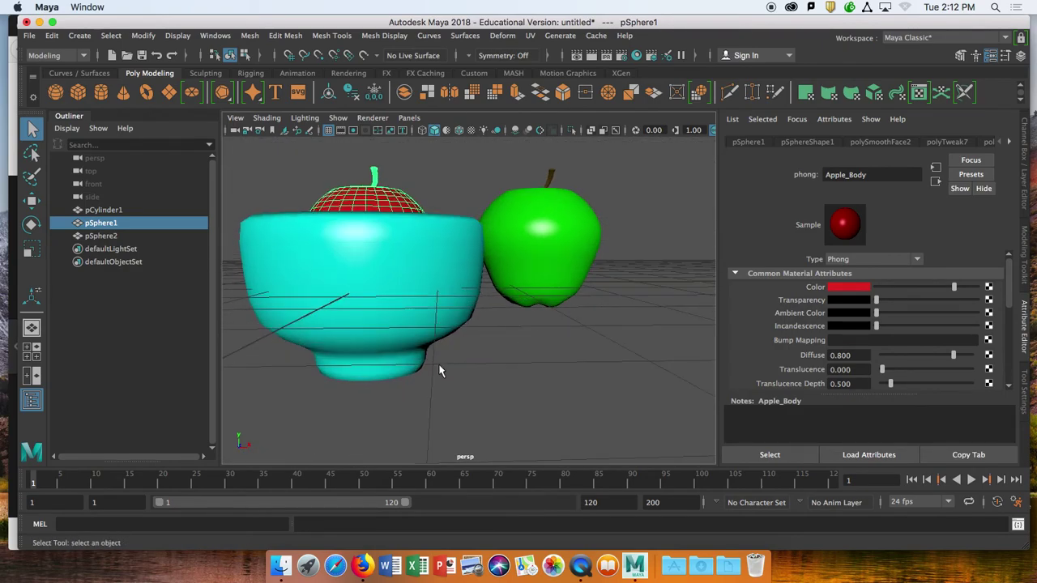
left_click(383, 287)
scroll(379, 287, "down", 5)
left_click_drag(374, 288, 362, 316, "alt")
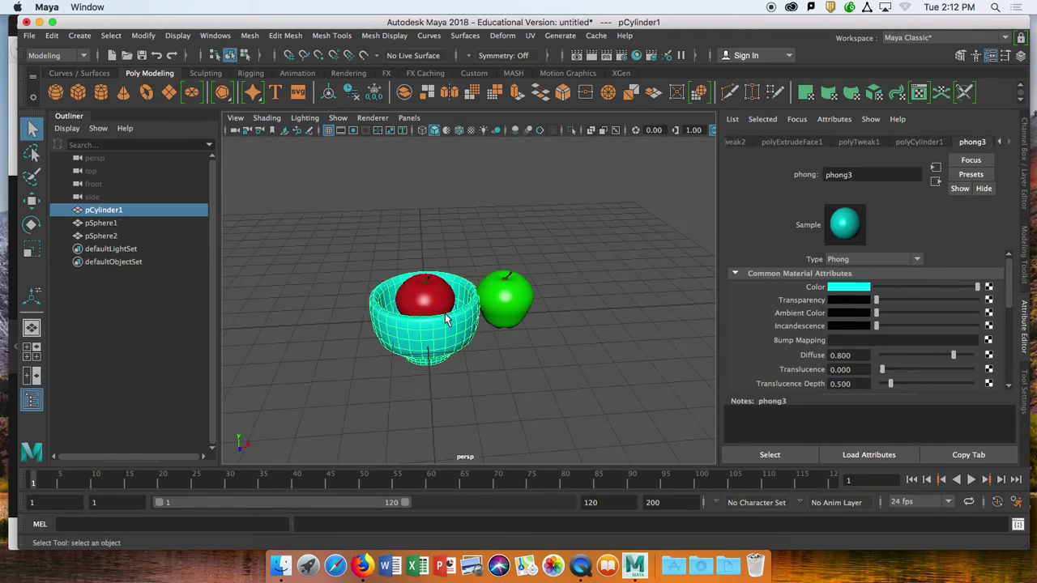
- Select the green apple and smooth its mesh three times with one division level each
left_click(505, 292)
scroll(504, 292, "down", 3)
scroll(504, 292, "up", 5)
left_click_drag(543, 327, 465, 312, "alt")
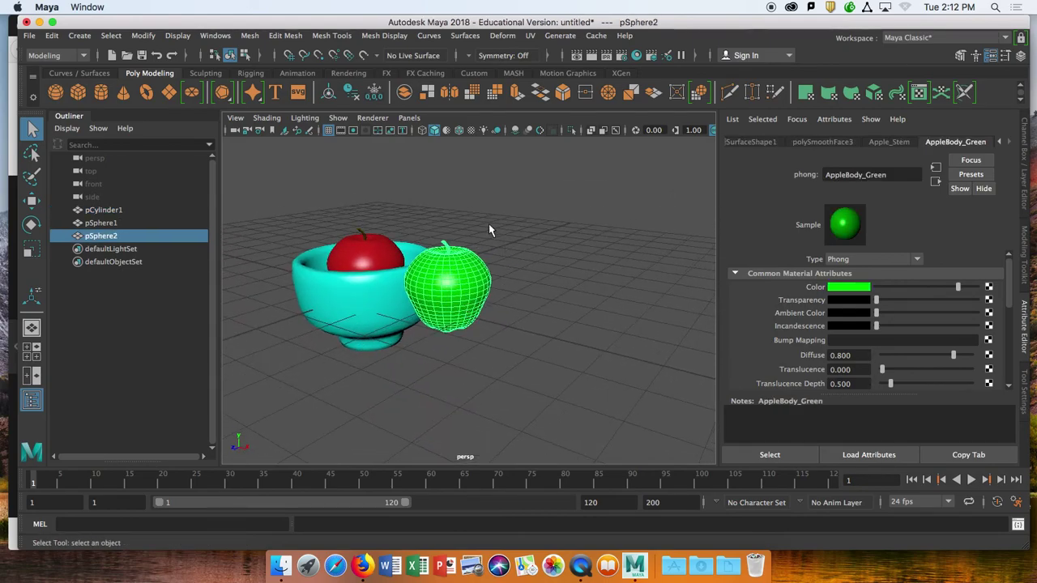
middle_click_drag(301, 232, 343, 256, "alt")
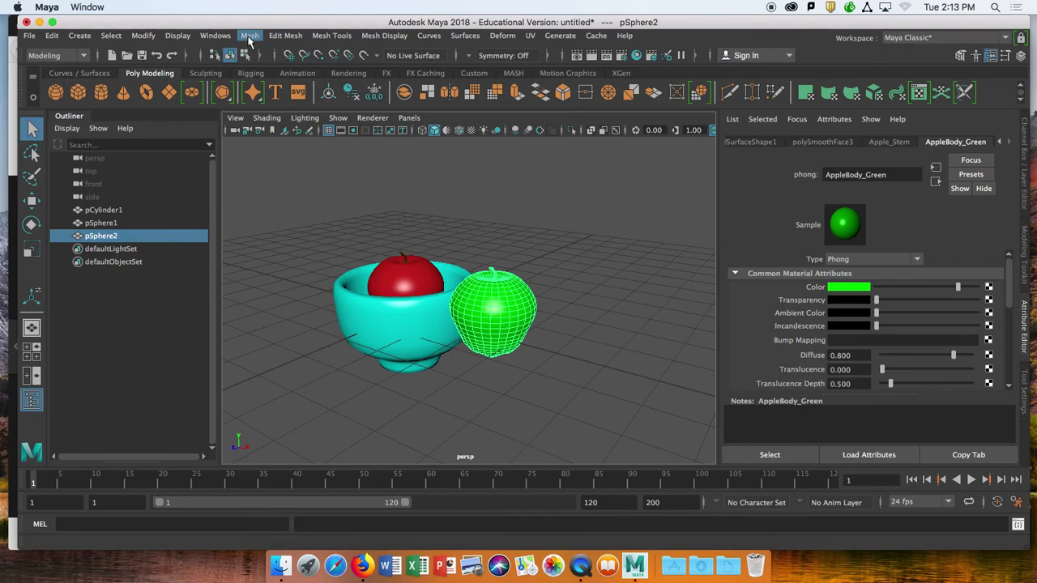
left_click(249, 36)
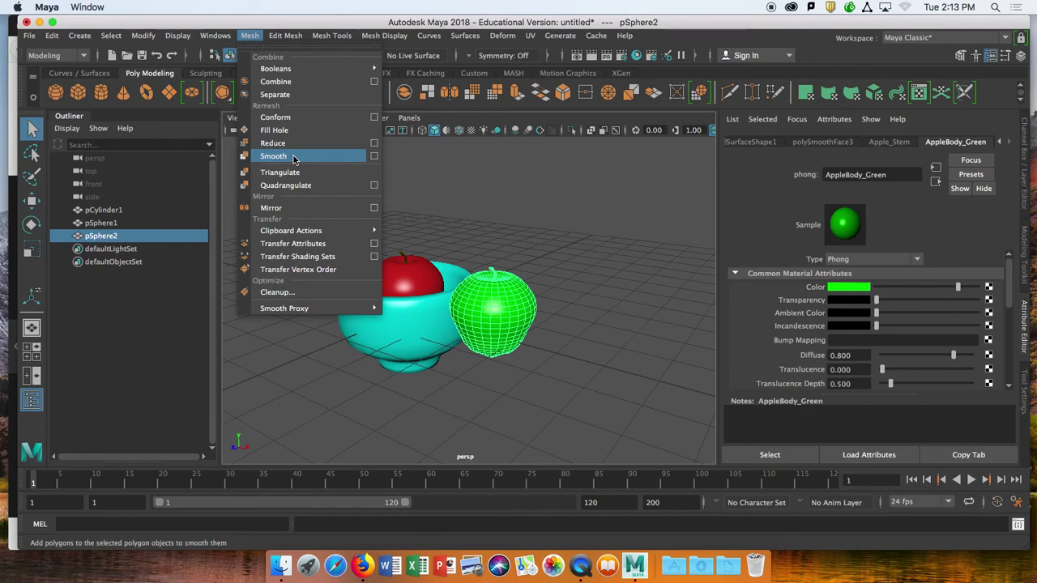
left_click(294, 156)
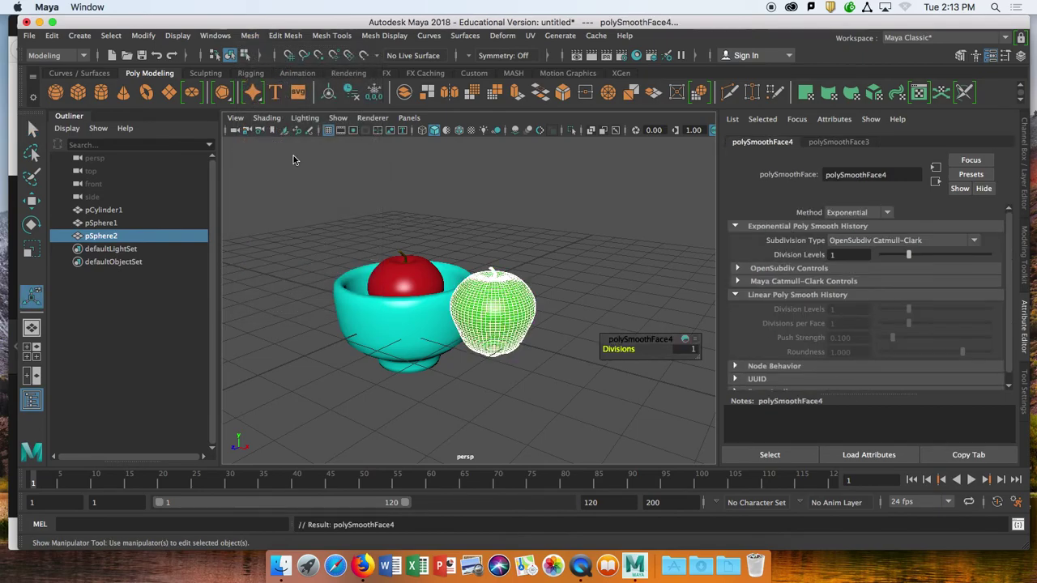
scroll(515, 259, "up", 8)
mouse_move(546, 248)
left_mouse_down("alt")
mouse_move(516, 235)
mouse_move(556, 256)
left_mouse_up("alt")
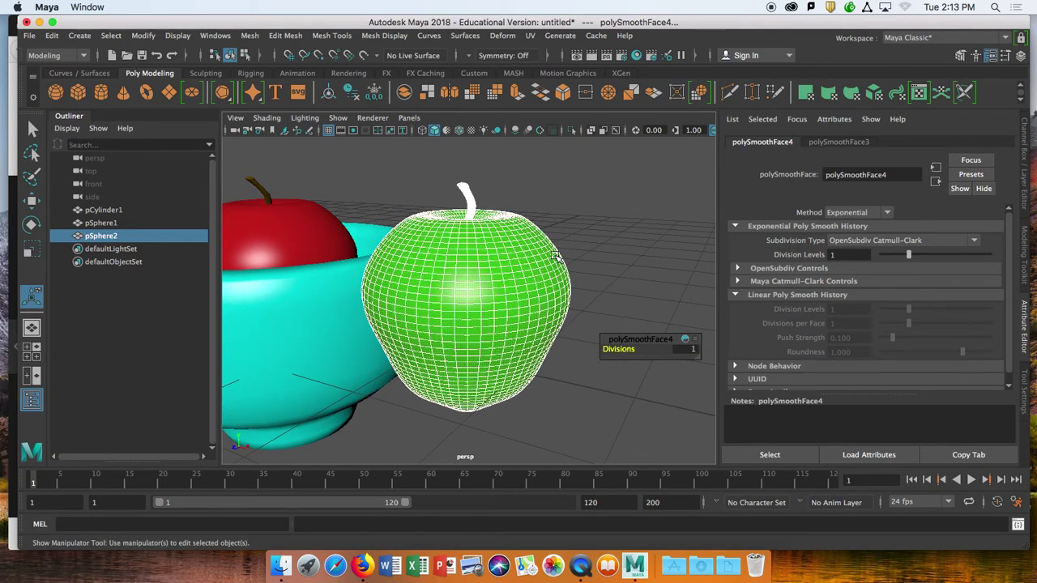
key("g")
key("g")
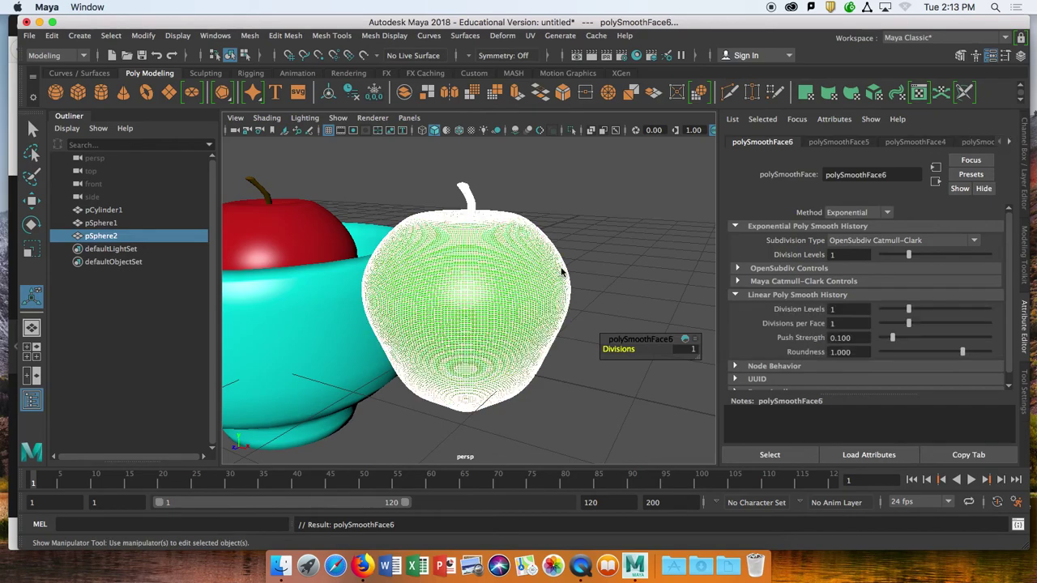
- Reselect the smoothed green apple and switch it to edge component mode to inspect its dense mesh
left_click(608, 219)
left_click(517, 296)
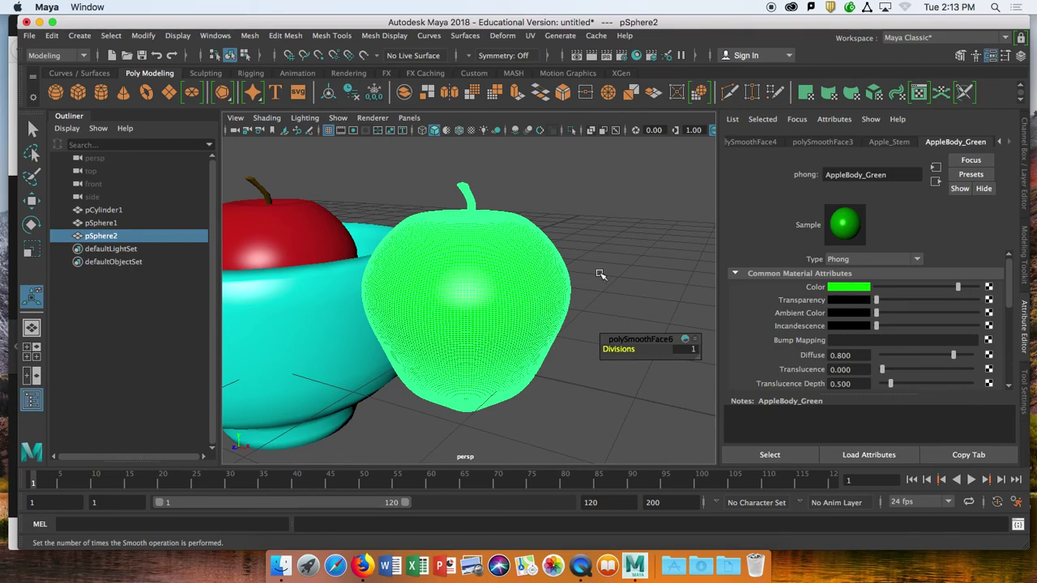
left_click(609, 240)
left_click(472, 266)
right_click_drag(473, 265, 472, 235)
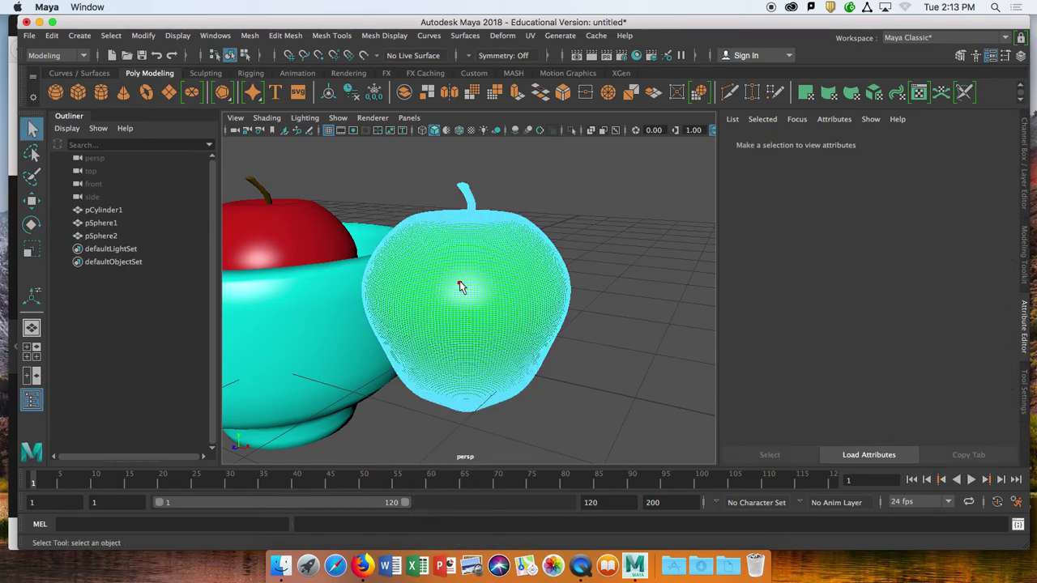
mouse_move(471, 298)
left_mouse_down("alt")
mouse_move(478, 282)
mouse_move(468, 301)
left_mouse_up("alt")
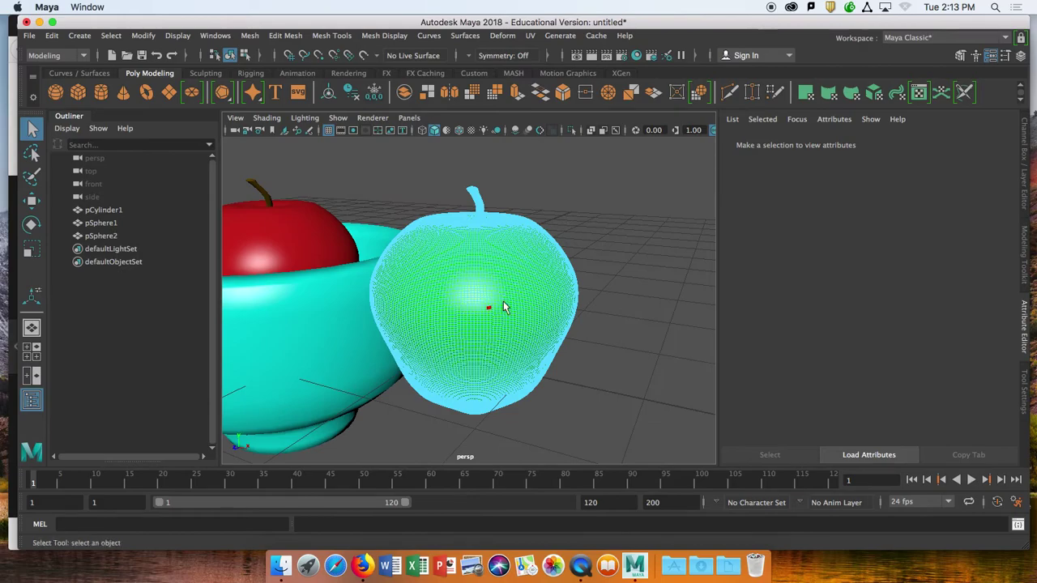
left_click(451, 291)
- Undo the component mode change and the three extra smoothing operations on the green apple
key("ctrl+z")
key("ctrl+z")
key("ctrl+z")
key("ctrl+z")
key("ctrl+z")
key("ctrl+z")
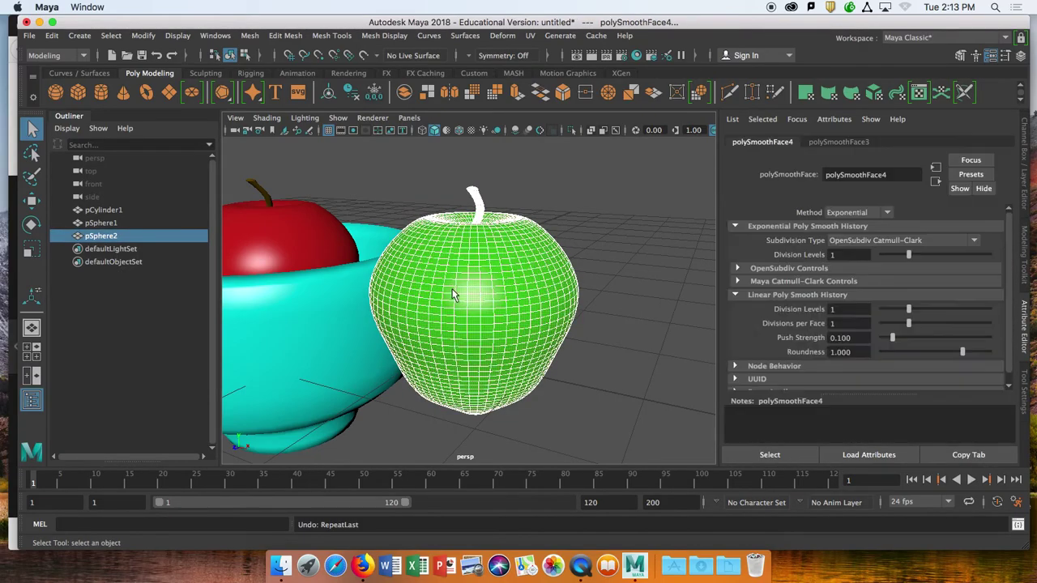
left_click_drag(393, 315, 351, 317, "alt")
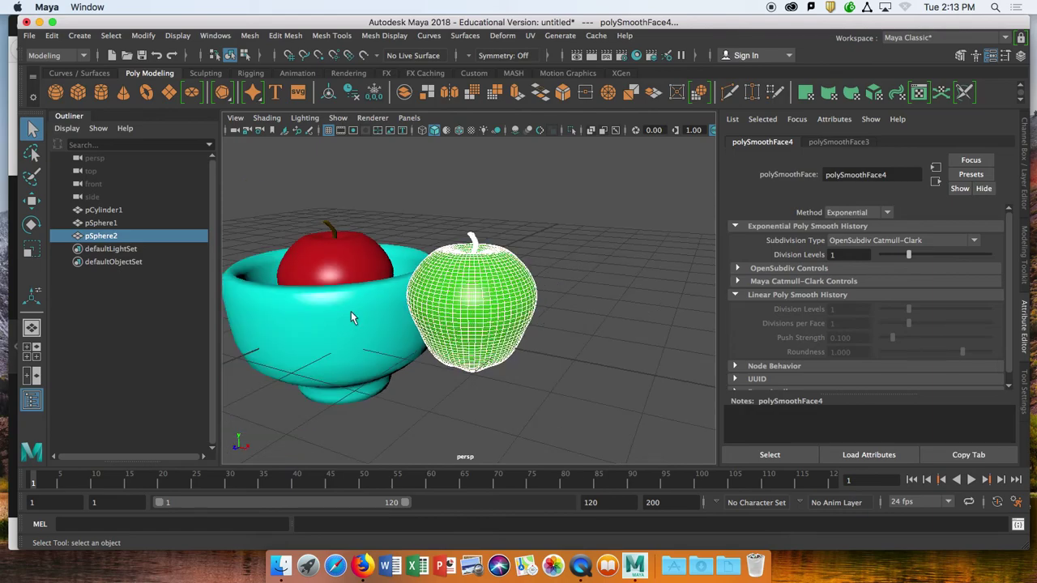
key("ctrl+z")
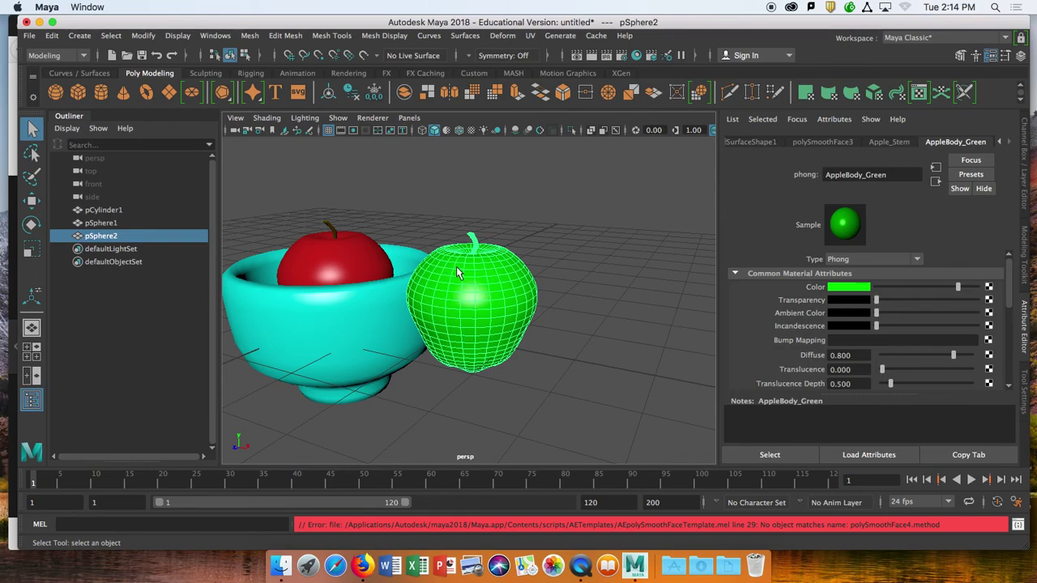
- Try reducing the green apple's mesh by 50 percent and undo the reduction
left_click(250, 36)
left_click(273, 142)
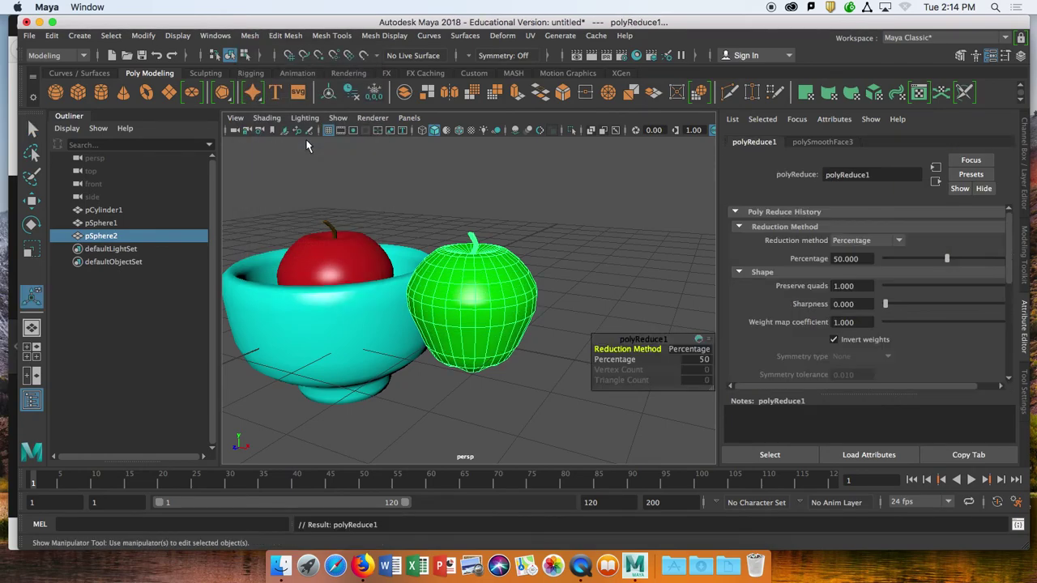
mouse_move(559, 217)
left_mouse_down("alt")
mouse_move(562, 190)
mouse_move(573, 186)
mouse_move(559, 226)
left_mouse_up("alt")
key("super+z")
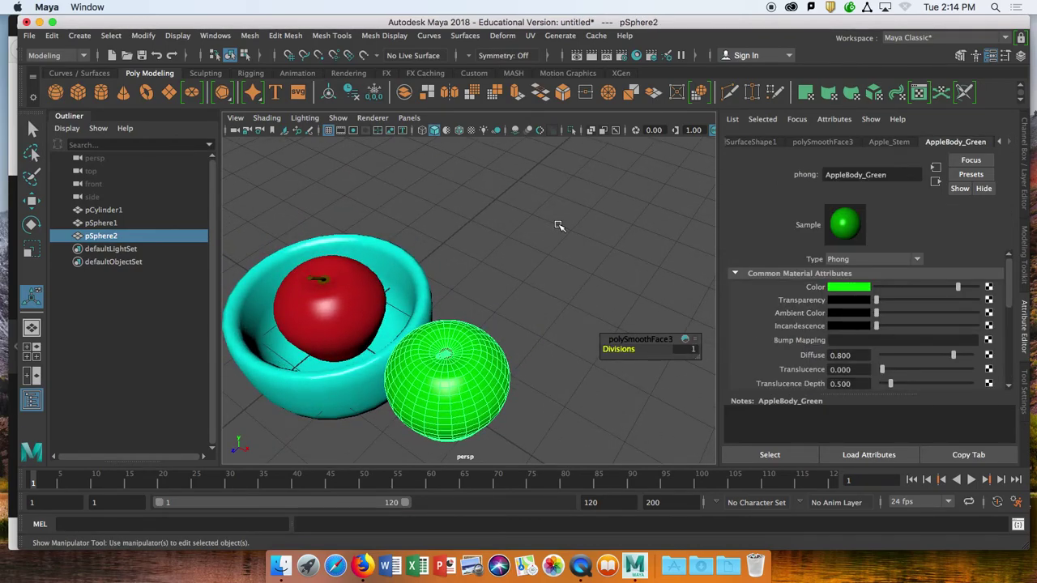
- Select the red and green apples together and scale both down uniformly to roughly half their size
scroll(400, 292, "down", 5)
left_click_drag(351, 395, 426, 372, "alt")
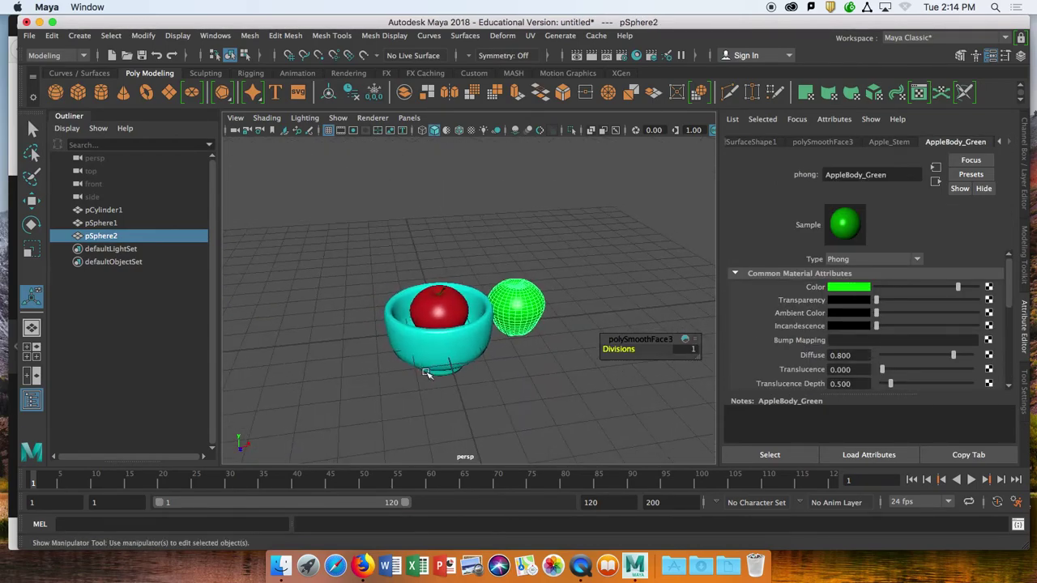
left_click(454, 371)
key("r")
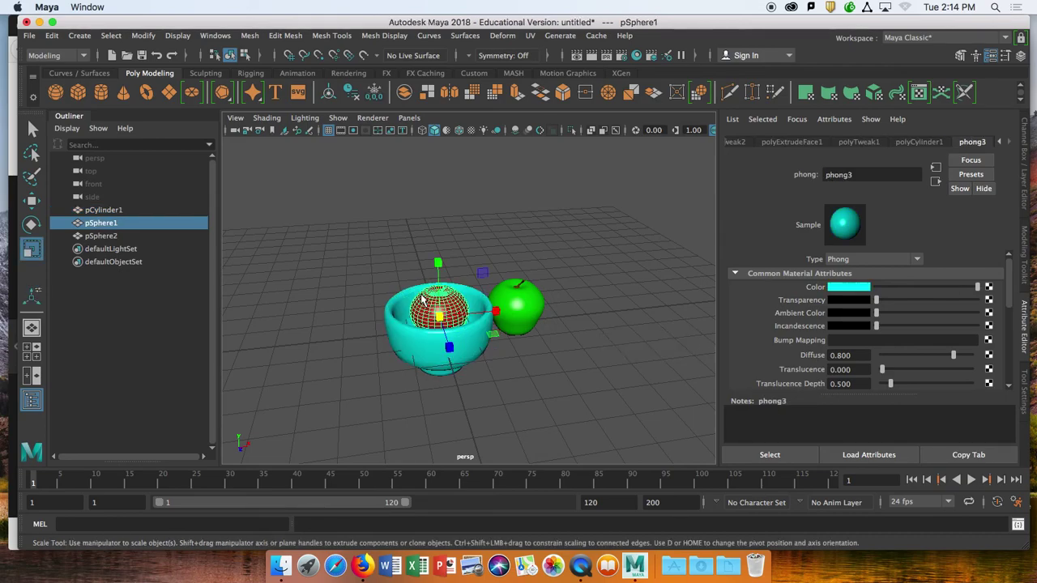
left_click(458, 324)
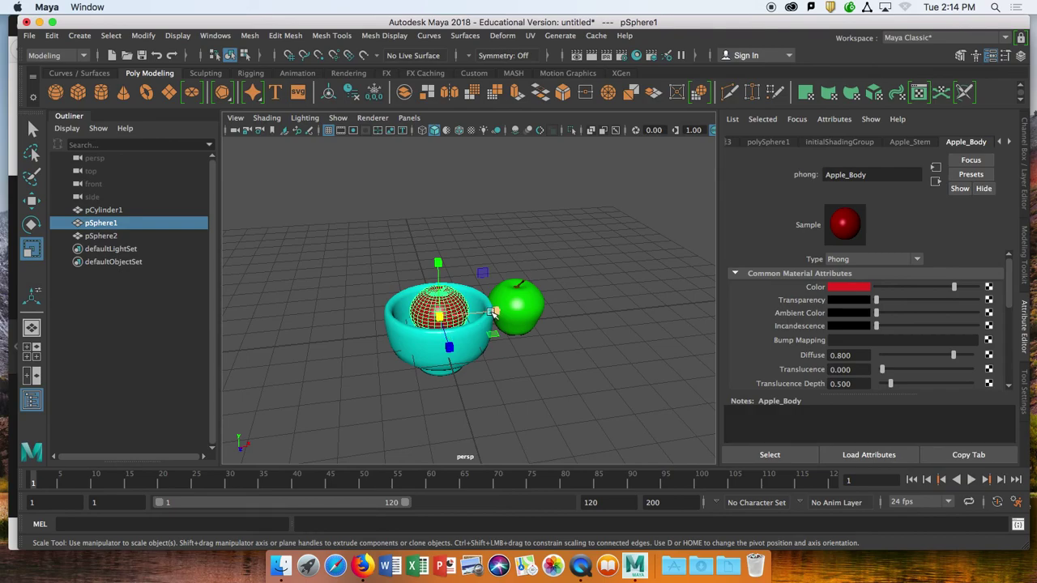
left_click(518, 310, "shift")
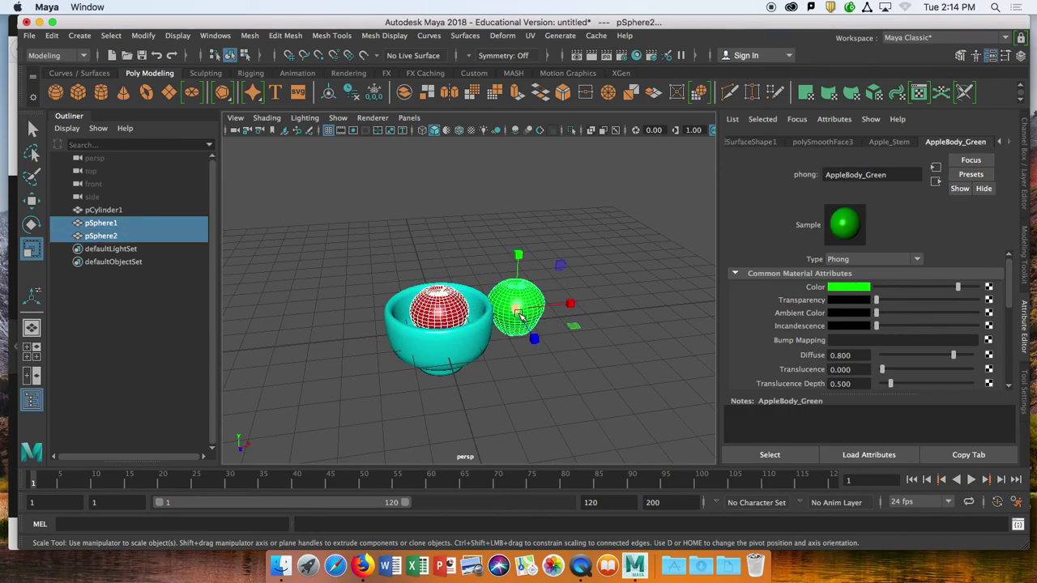
left_click_drag(516, 310, 504, 326)
- Move the green apple into the bowl and shift the red apple to the opposite side so they sit apart
key("w")
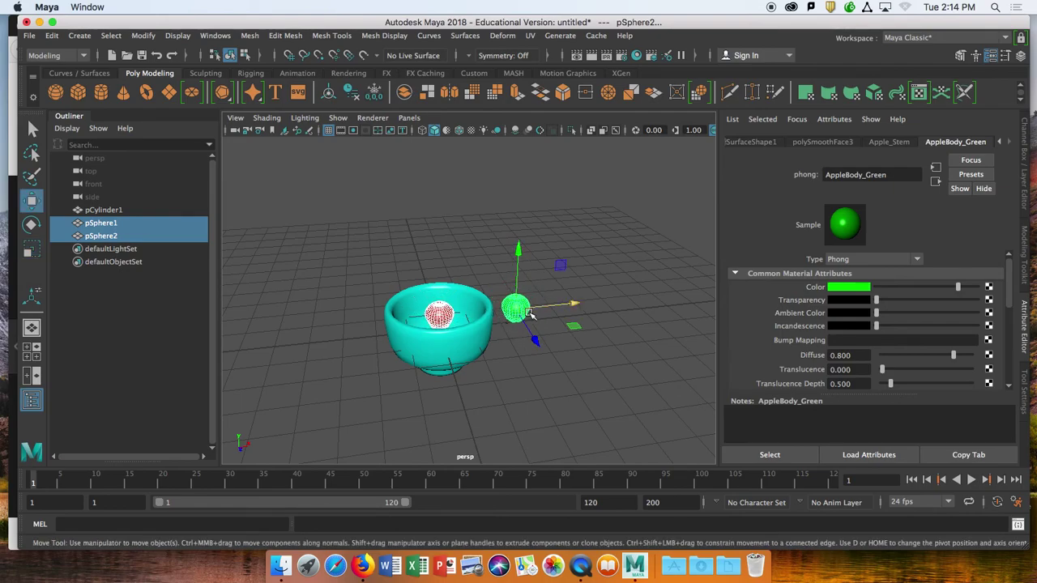
left_click(562, 337)
left_click(514, 309)
scroll(518, 314, "up", 8)
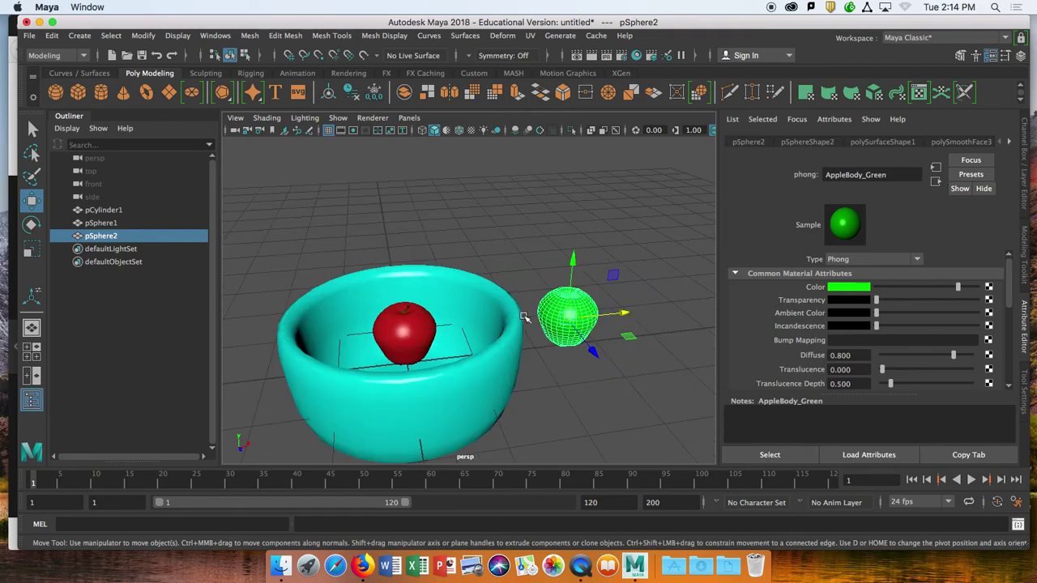
left_click_drag(617, 314, 416, 331)
left_click(391, 335)
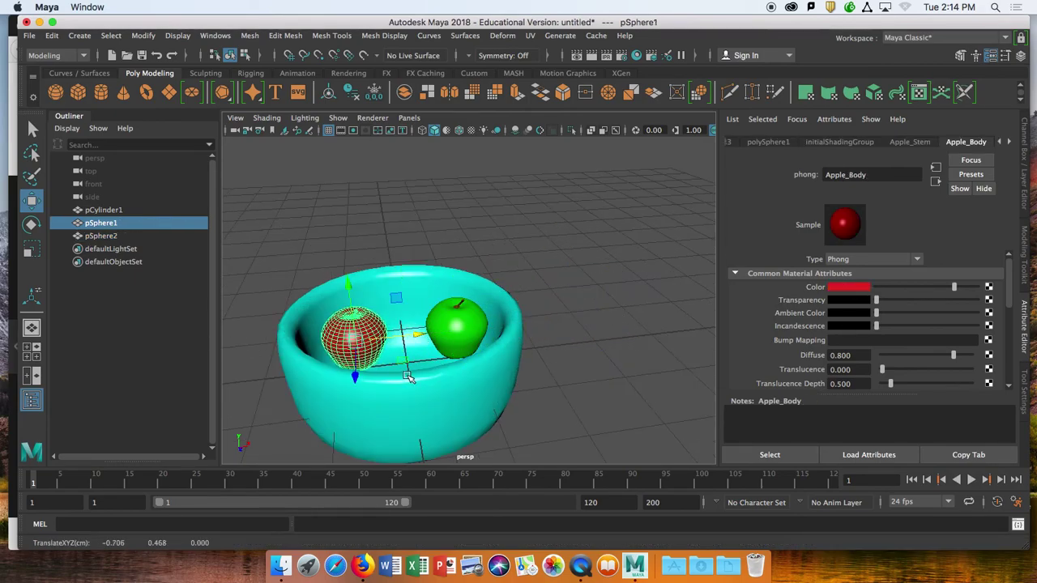
- Tilt the red apple inside the bowl and rotate the green apple about 17 degrees around the X axis
scroll(396, 368, "down", 5)
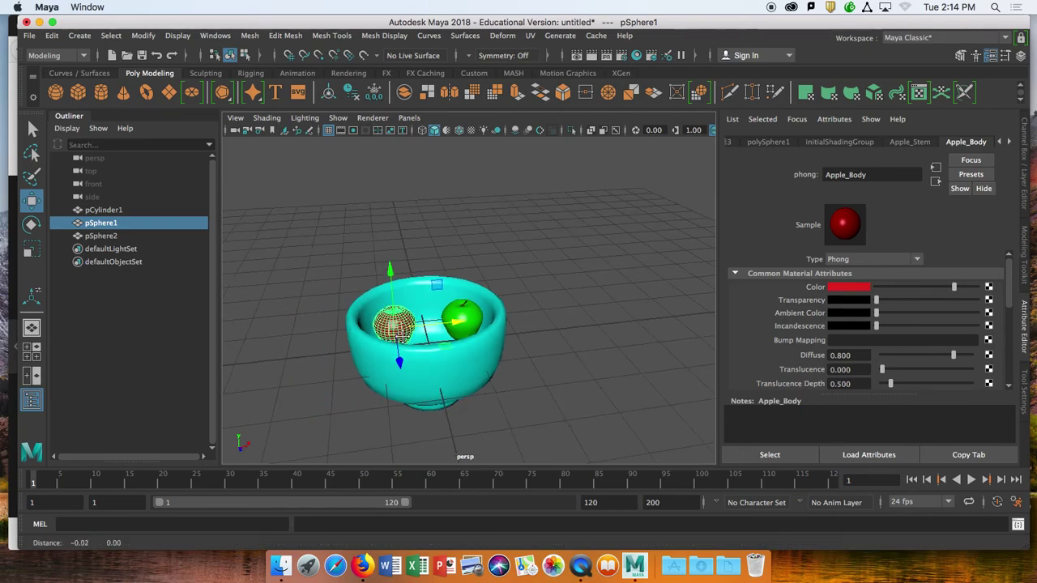
middle_click_drag(396, 337, 422, 354, "alt")
scroll(423, 353, "down", 3)
scroll(423, 353, "up", 12)
scroll(421, 354, "down", 4)
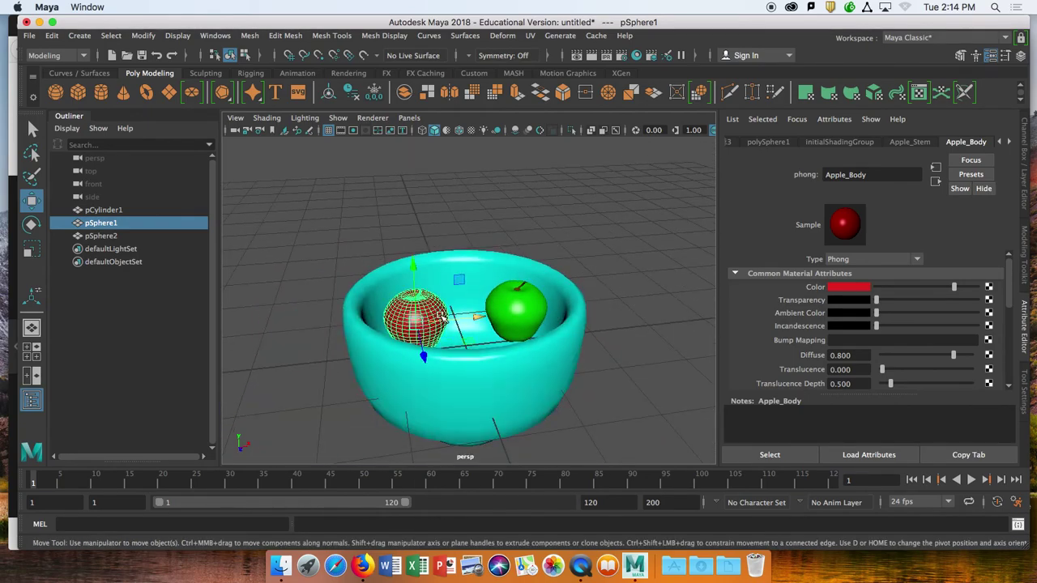
mouse_move(489, 328)
left_mouse_down("alt")
mouse_move(458, 348)
mouse_move(488, 331)
left_mouse_up("alt")
left_click(509, 324, "shift")
left_click(434, 332)
key("e")
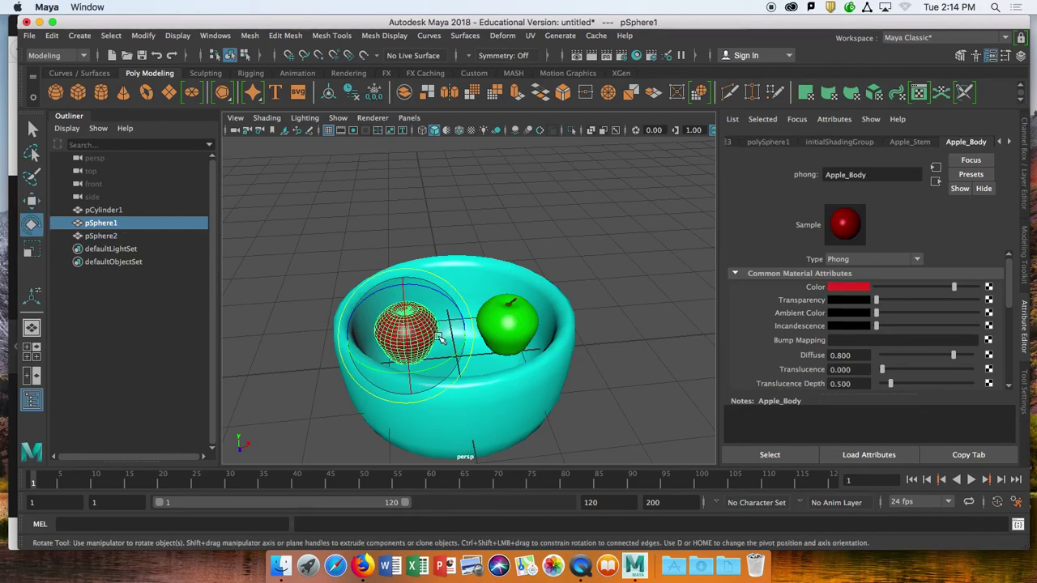
left_click_drag(435, 299, 519, 318)
left_click(506, 320)
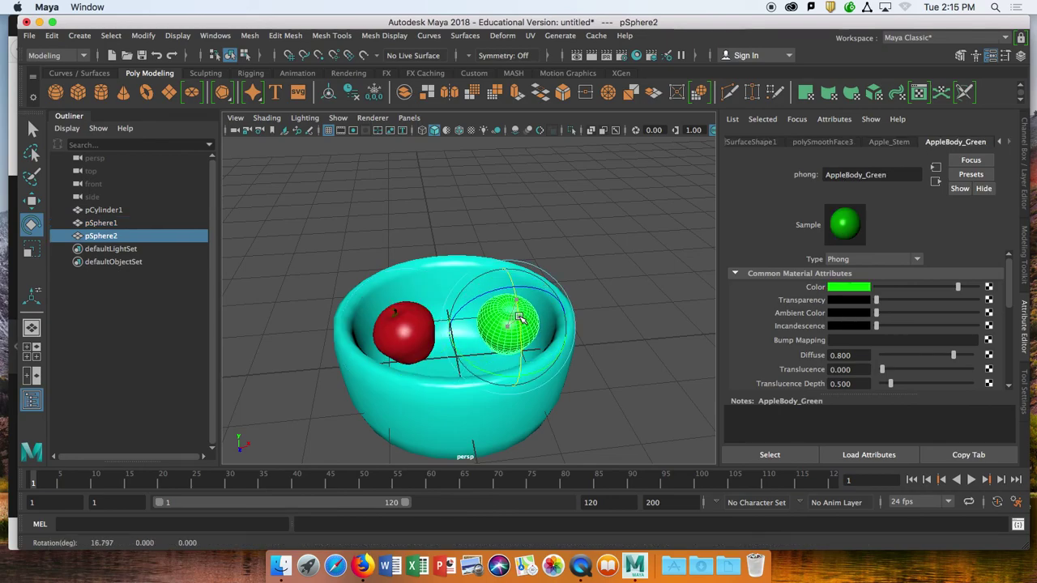
left_click_drag(298, 413, 357, 384, "alt")
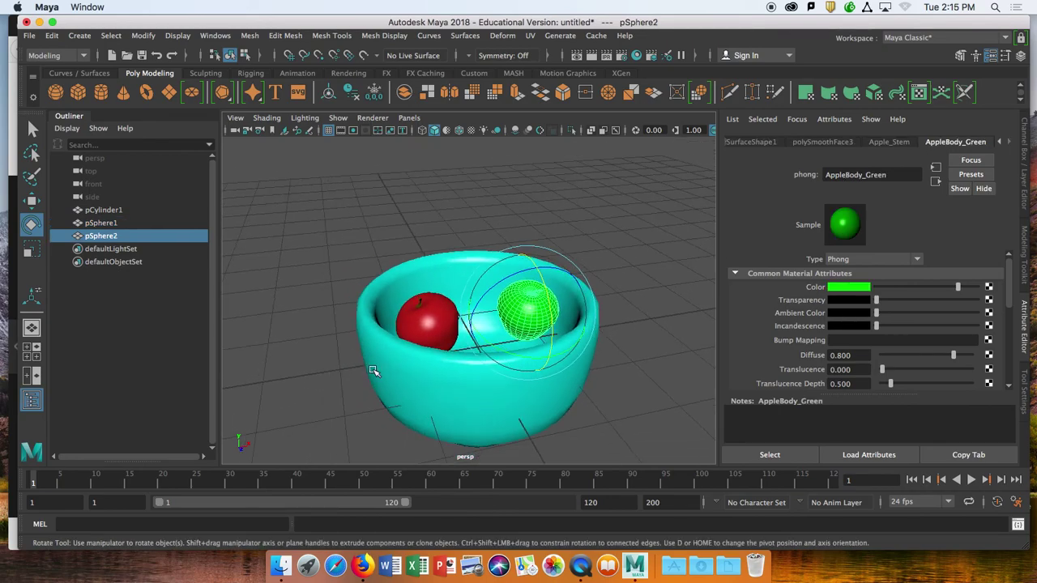
- Duplicate the red and green apples together, then move and tilt the copies toward the front of the bowl
left_click(425, 320, "shift")
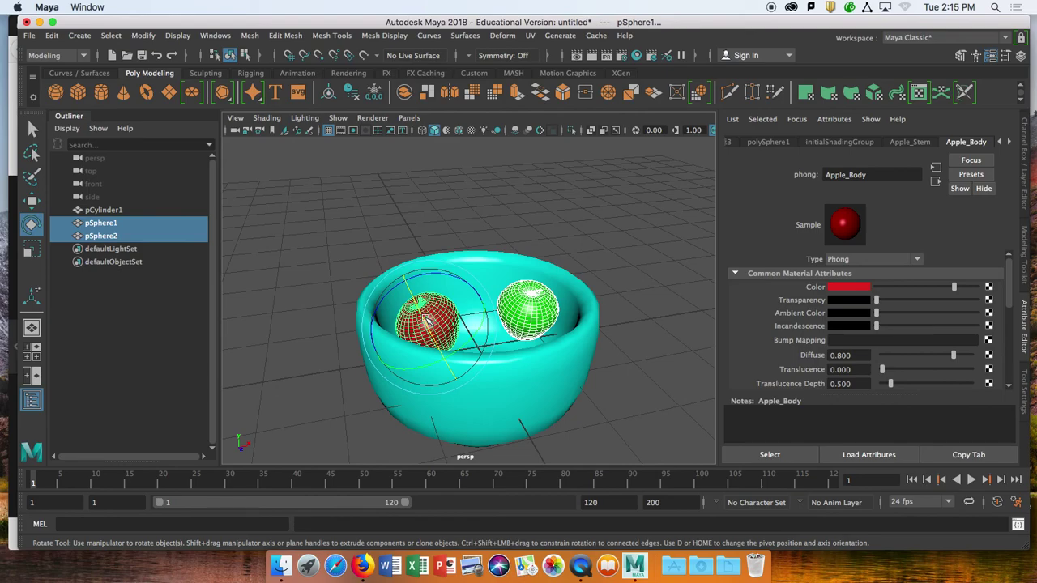
key("super+d")
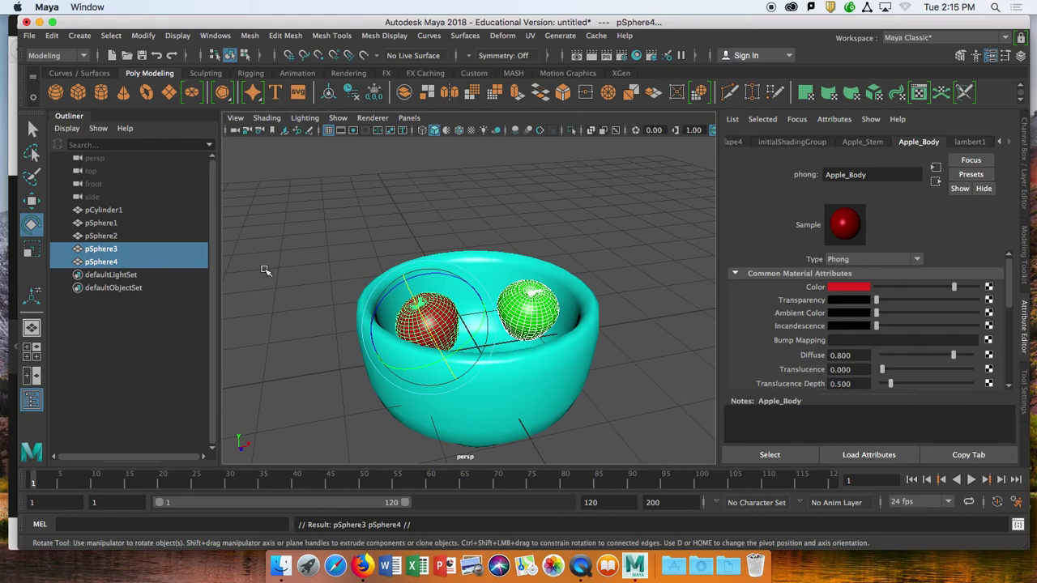
key("super+z")
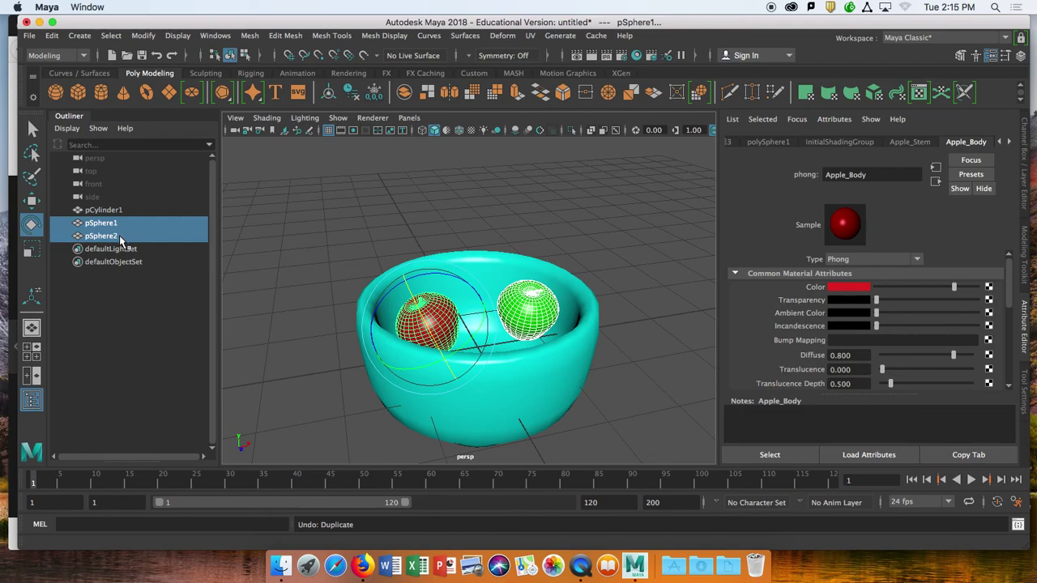
key("super+d")
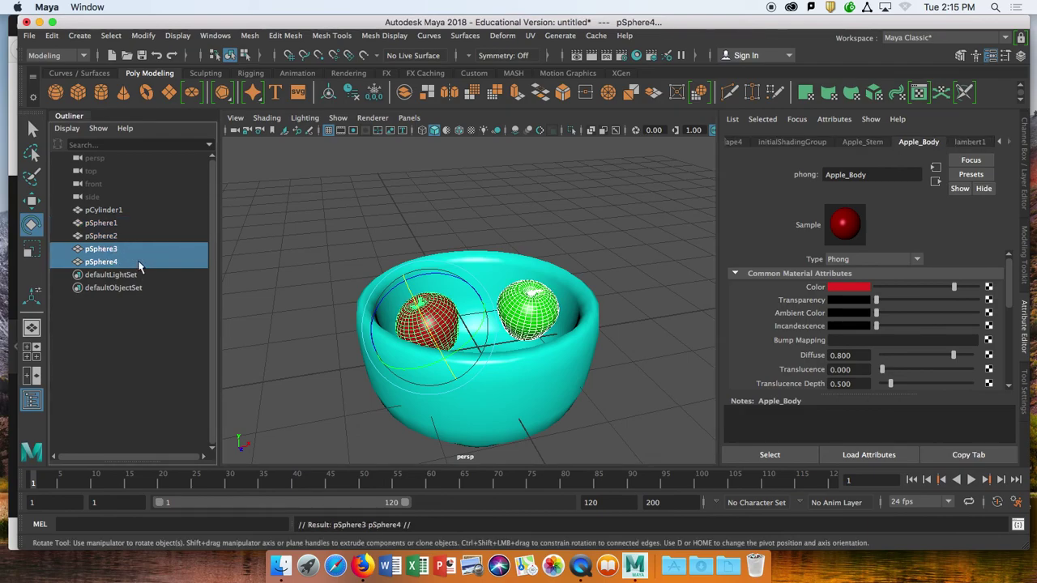
key("w")
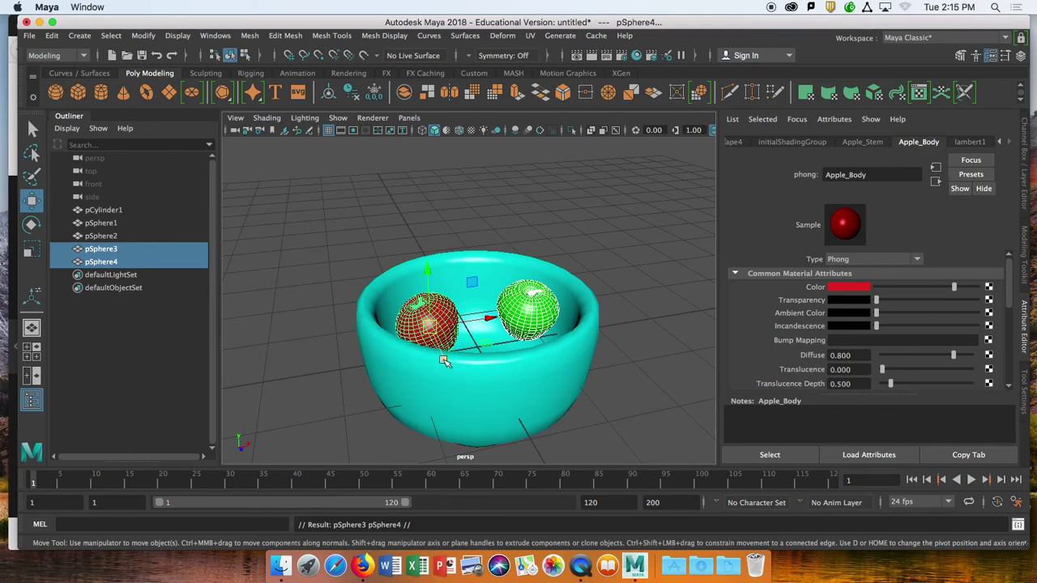
left_click_drag(444, 358, 452, 401)
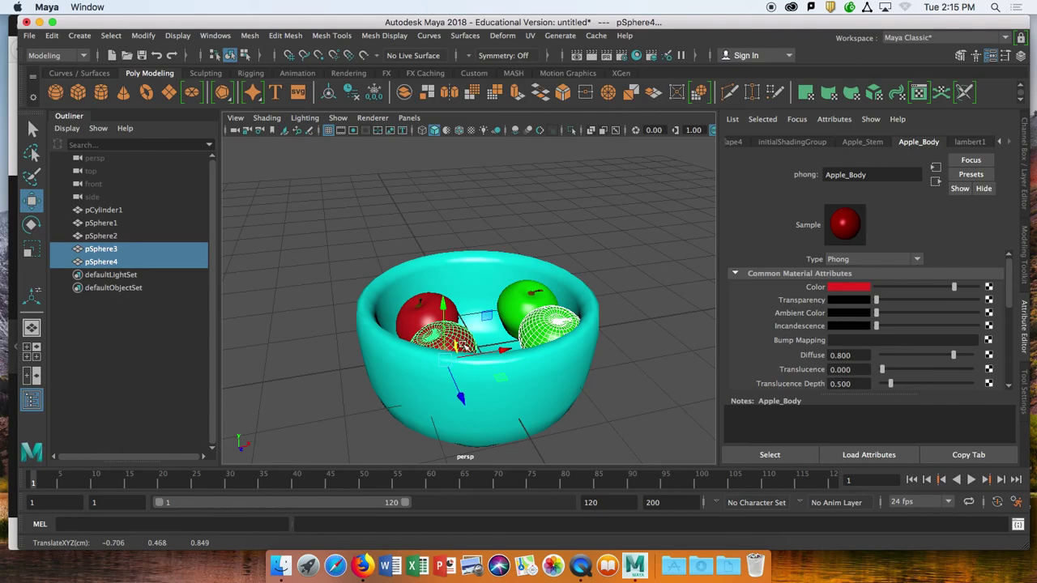
key("e")
left_click_drag(456, 318, 488, 314)
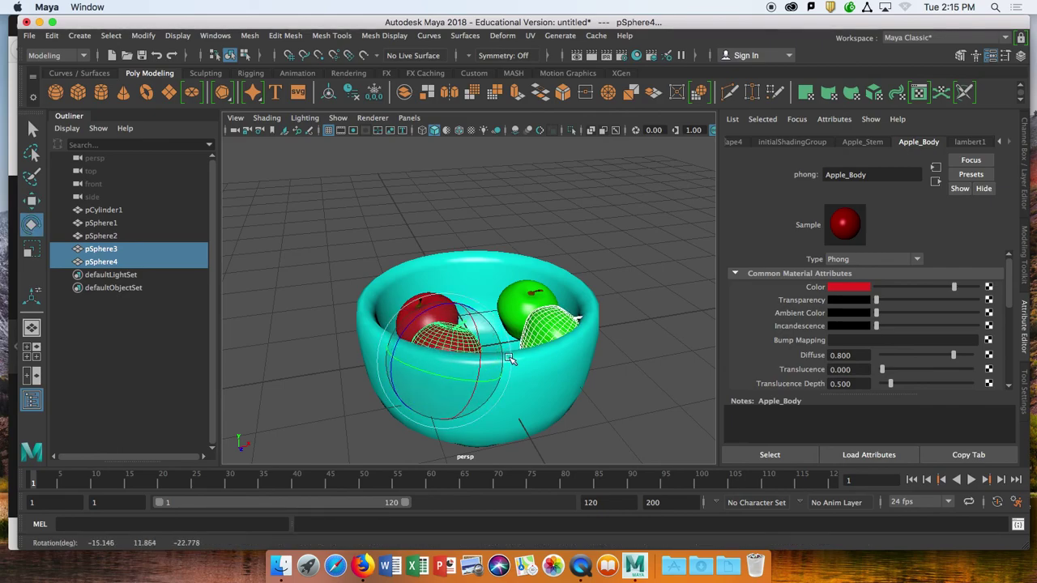
- Place the red copy in front of the original green apple and the green copy in front of the original red, rotating the green copy
left_click(615, 370)
left_click(444, 321)
left_click_drag(475, 316, 531, 357)
key("w")
left_click(541, 322)
left_click_drag(597, 365, 559, 375)
left_click(487, 375)
left_click(455, 391)
left_click_drag(480, 389, 437, 381)
key("e")
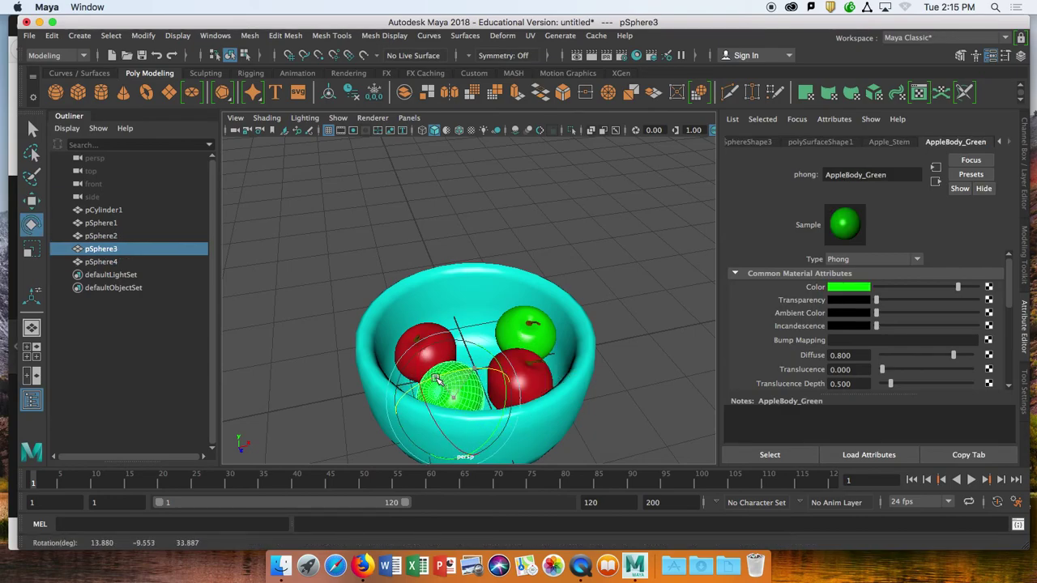
key("w")
- Select all four apples, duplicate them and raise the copies vertically to form an upper layer in the bowl
left_click(613, 402)
left_click(525, 384)
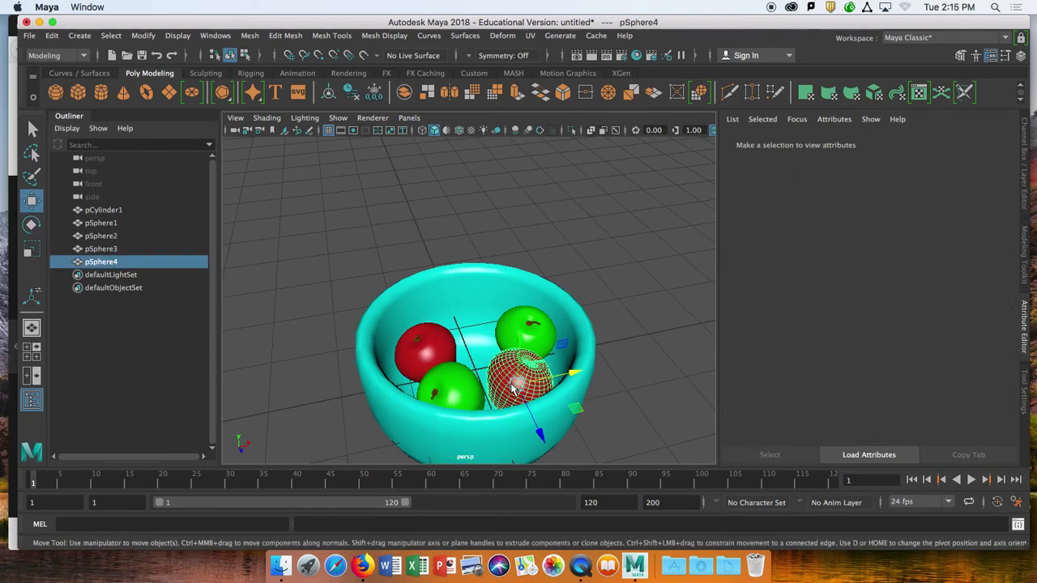
left_click(463, 391, "shift")
left_click(512, 333, "shift")
left_click(439, 351, "shift")
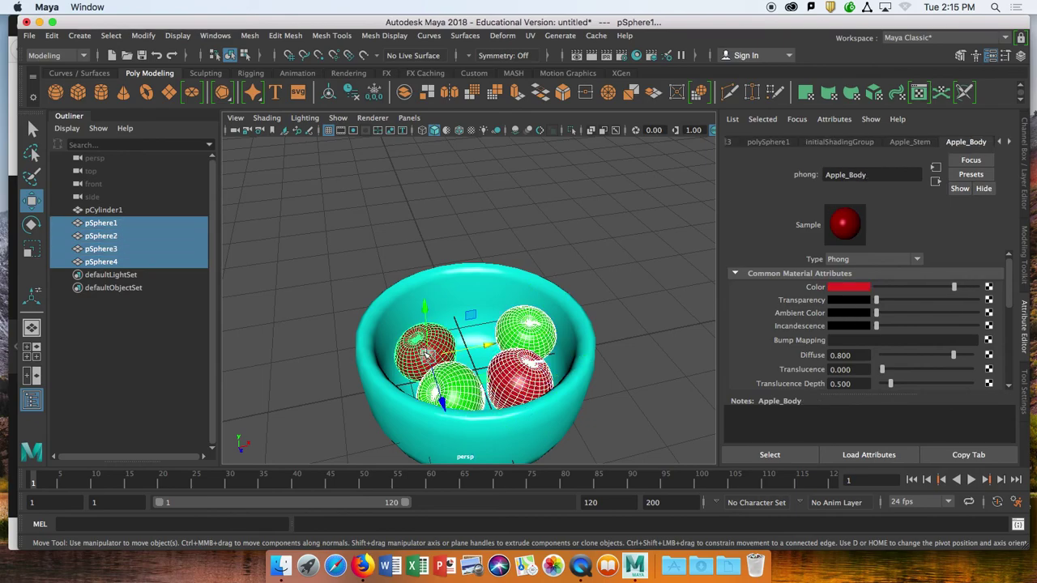
key("super+s")
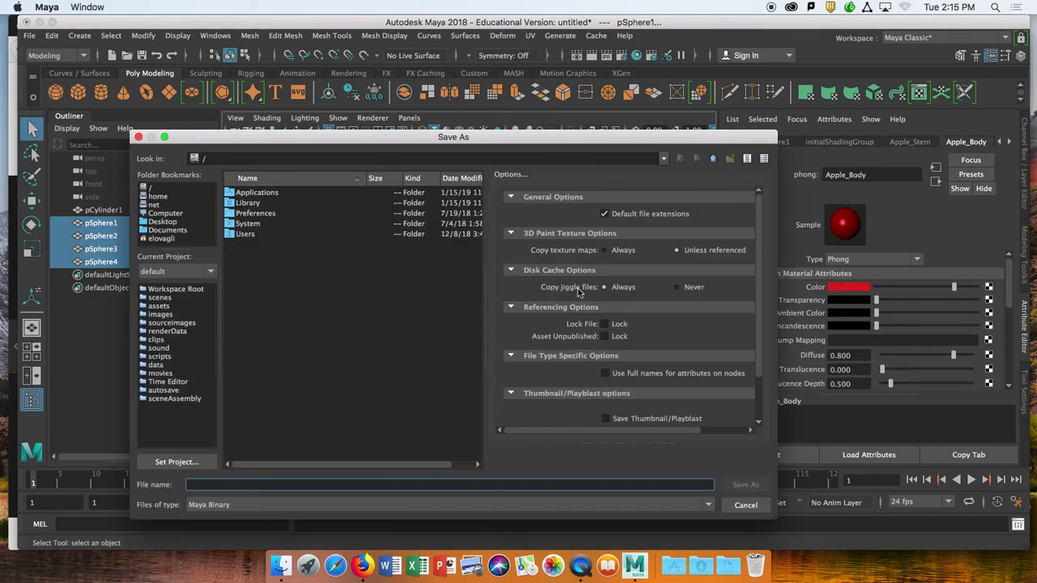
left_click(746, 504)
key("super+d")
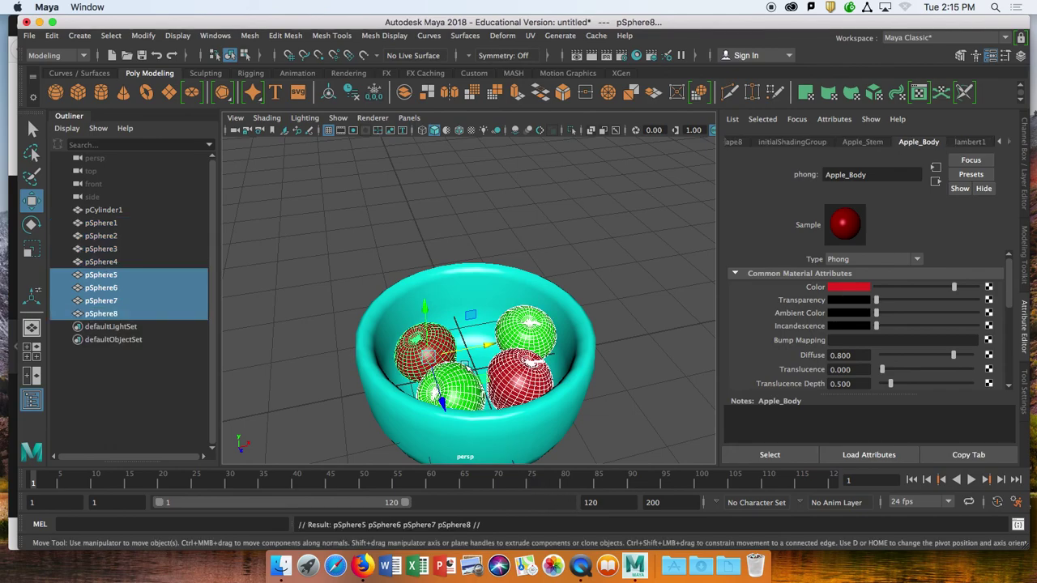
left_click_drag(422, 321, 423, 269)
- Rotate the front upper green apple and shift it inward toward the middle of the bowl
left_click(470, 362)
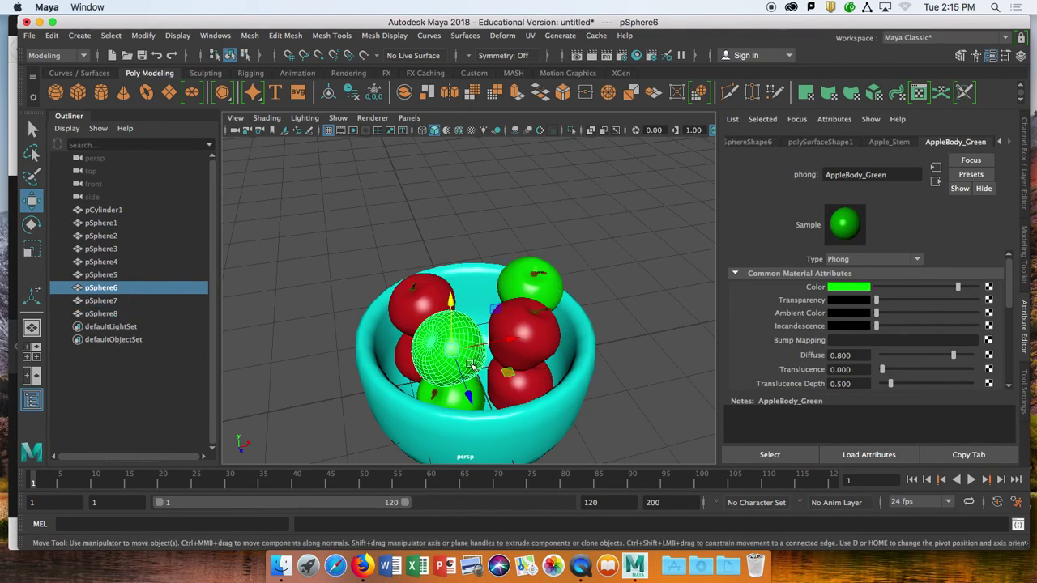
key("e")
left_click_drag(472, 399, 470, 286)
key("w")
key("e")
key("w")
left_click_drag(533, 326, 541, 325)
- Move the upper red apple on the bowl's left side forward and lower it onto the apples below
left_click(443, 311)
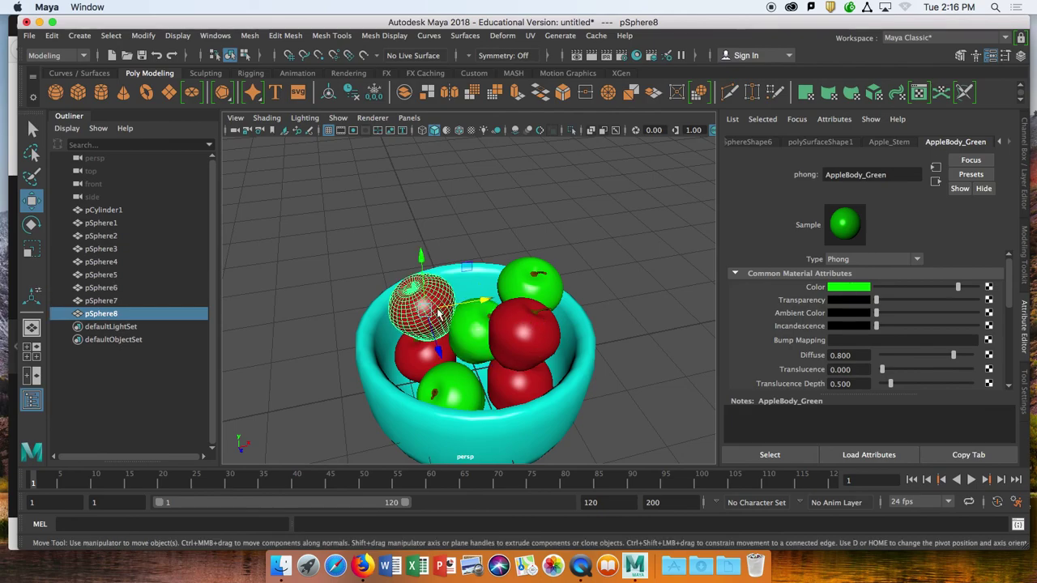
left_click_drag(437, 350, 464, 357)
left_click_drag(419, 250, 407, 278)
left_click_drag(564, 336, 549, 379, "alt")
- Move the upper-right red apple to the back left of the bowl and rotate it about 20 degrees around the Z axis
left_click(507, 402)
left_click_drag(513, 411, 488, 362, "alt")
left_click_drag(522, 313, 479, 318)
key("e")
left_click_drag(414, 269, 390, 288)
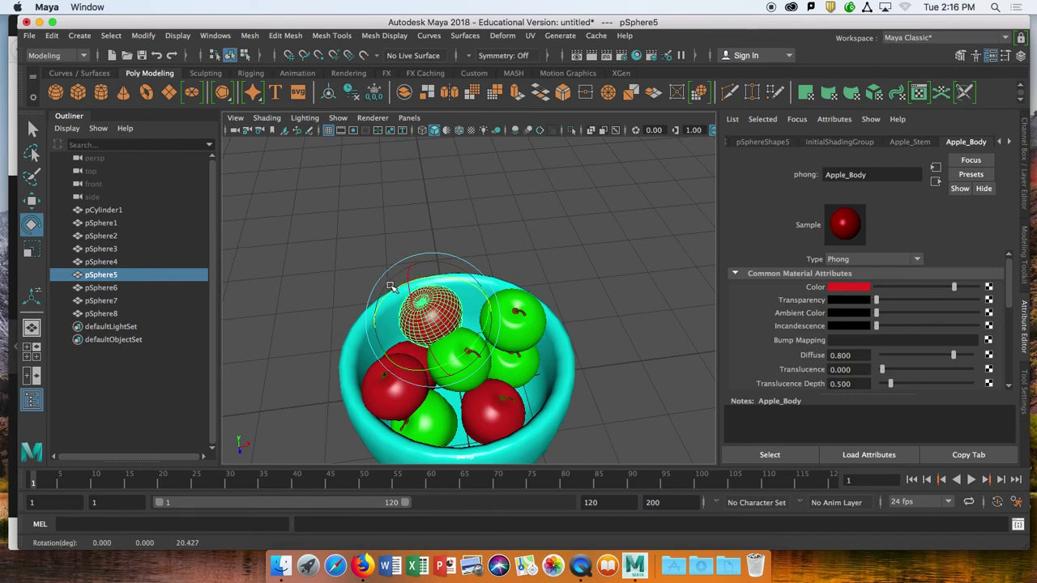
- Move the upper green apple at the back right forward and down so it rests inside the bowl's right rim
key("w")
left_click(512, 318)
left_click_drag(519, 399, 519, 359)
left_click_drag(568, 300, 552, 303)
left_click_drag(525, 392, 492, 356, "alt")
left_click(604, 402)
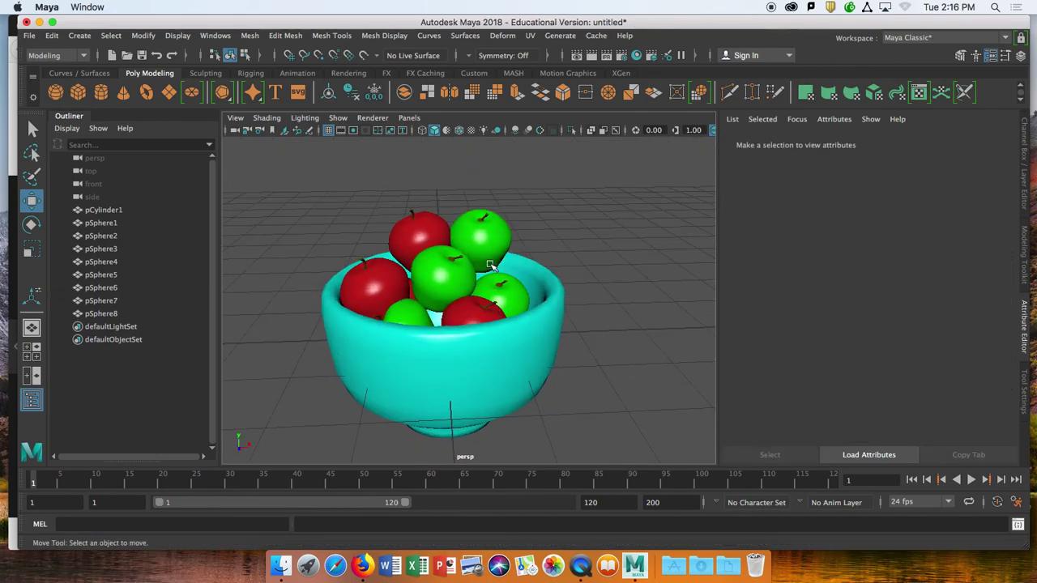
left_click(490, 259)
left_click_drag(490, 259, 522, 285)
left_click_drag(518, 207, 491, 297)
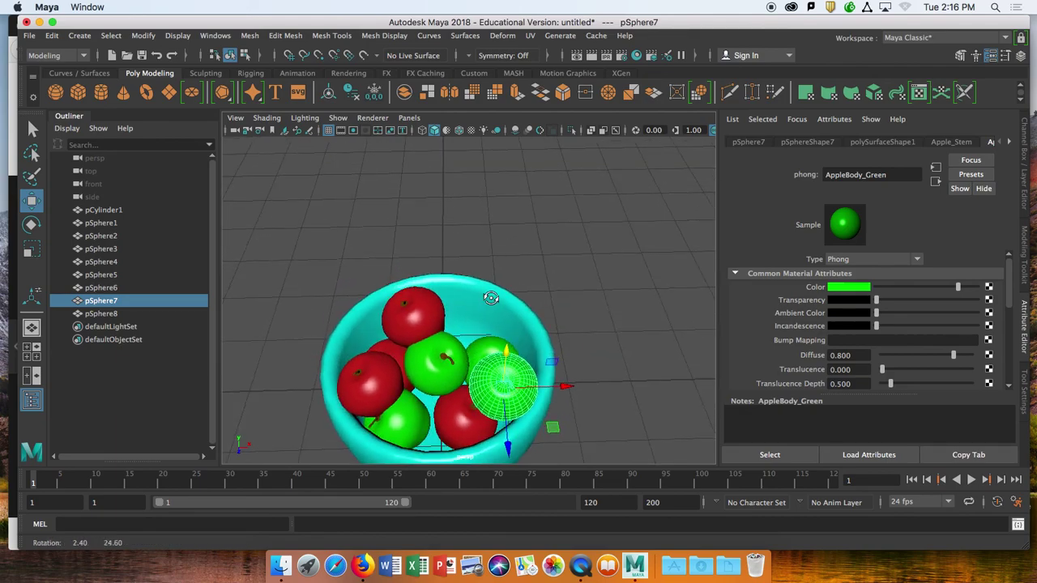
- Nudge the central green apple sideways, duplicate it and move the copy toward the back right of the bowl
left_click(453, 354)
left_click_drag(497, 365, 504, 366)
left_click_drag(488, 407, 493, 377, "alt")
key("super+d")
left_click_drag(505, 300, 522, 299)
left_click_drag(482, 328, 476, 311)
left_click_drag(528, 282, 545, 282)
left_click(637, 287)
left_click_drag(603, 389, 525, 369, "alt")
scroll(561, 334, "down", 4)
scroll(540, 340, "up", 5)
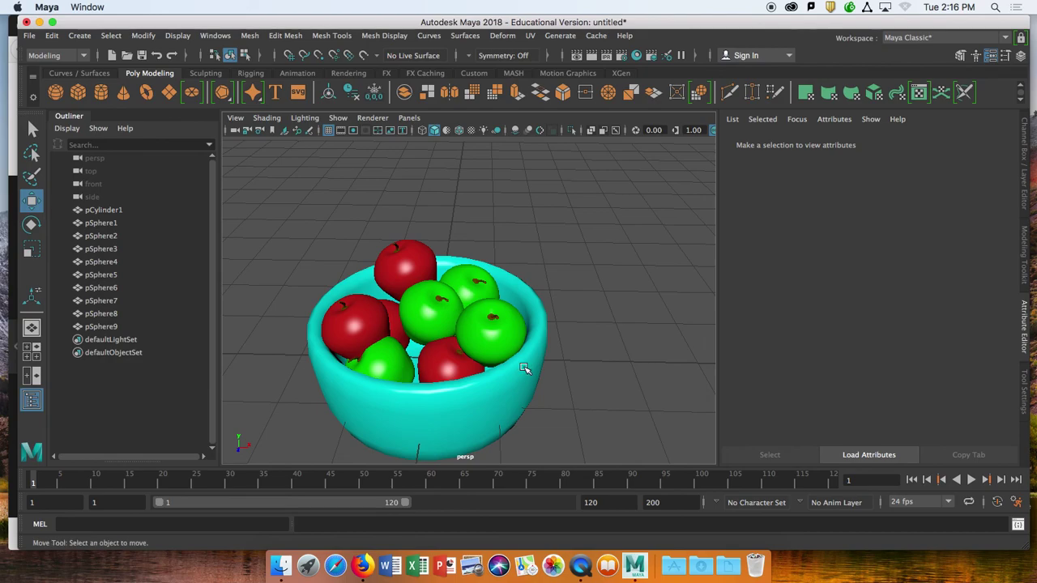
left_click_drag(559, 399, 571, 384, "alt")
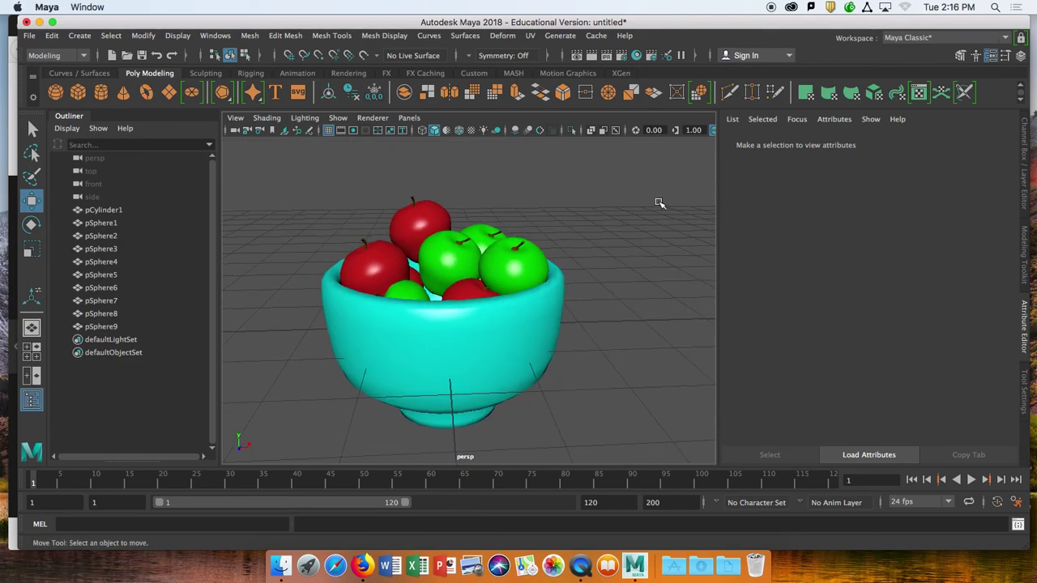